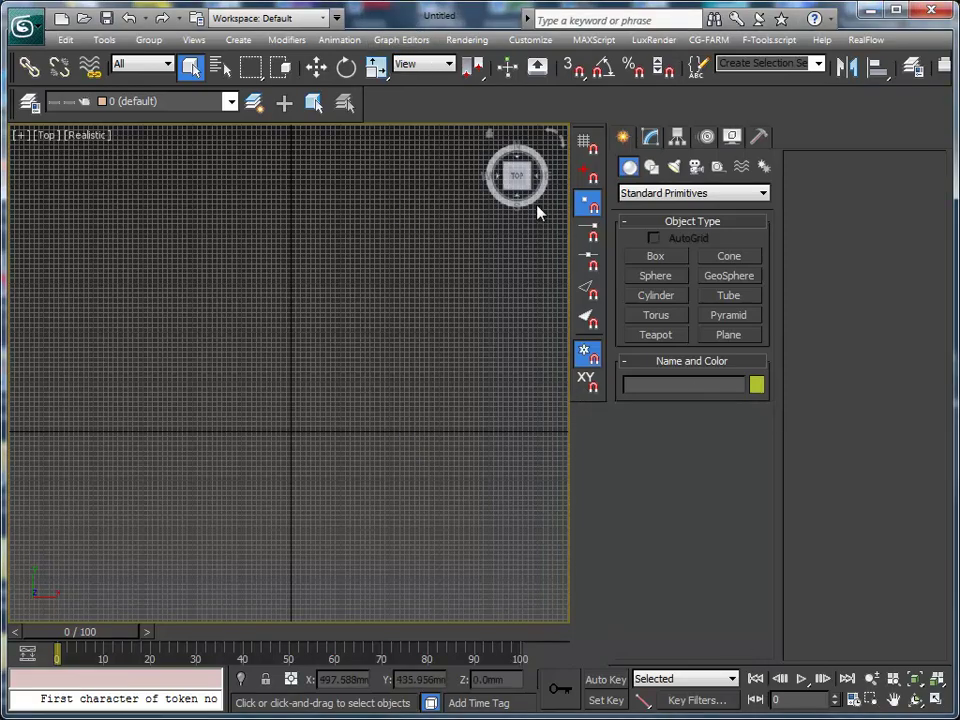
Close the floating Snaps toolbar and widen the Top viewport by dragging the panel divider
left_click_drag(588, 133, 292, 230)
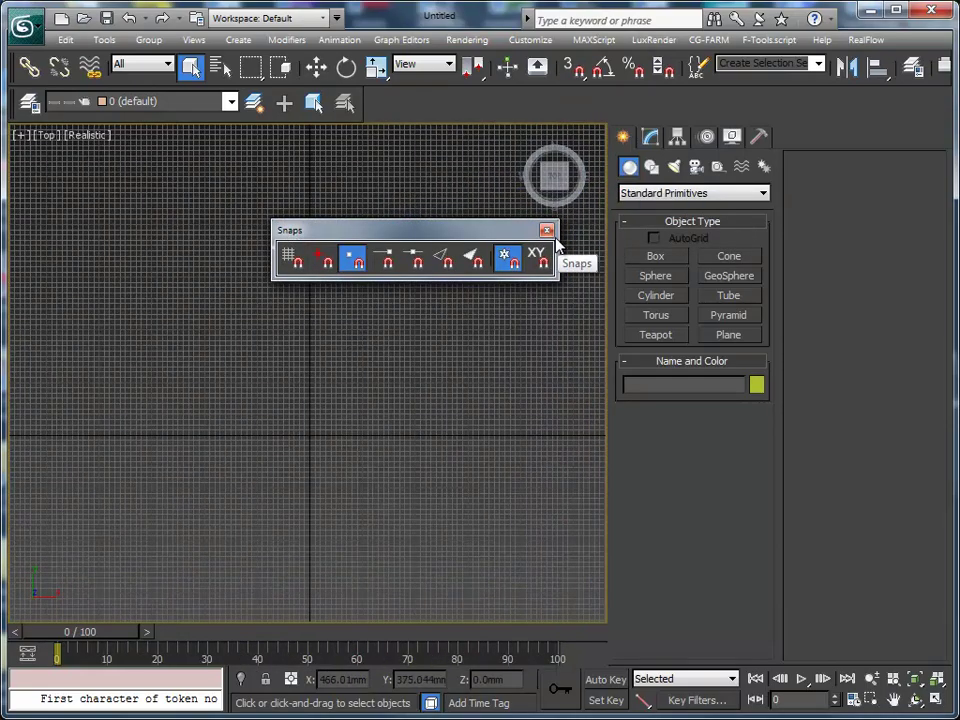
left_click(546, 230)
left_click_drag(607, 410, 885, 410)
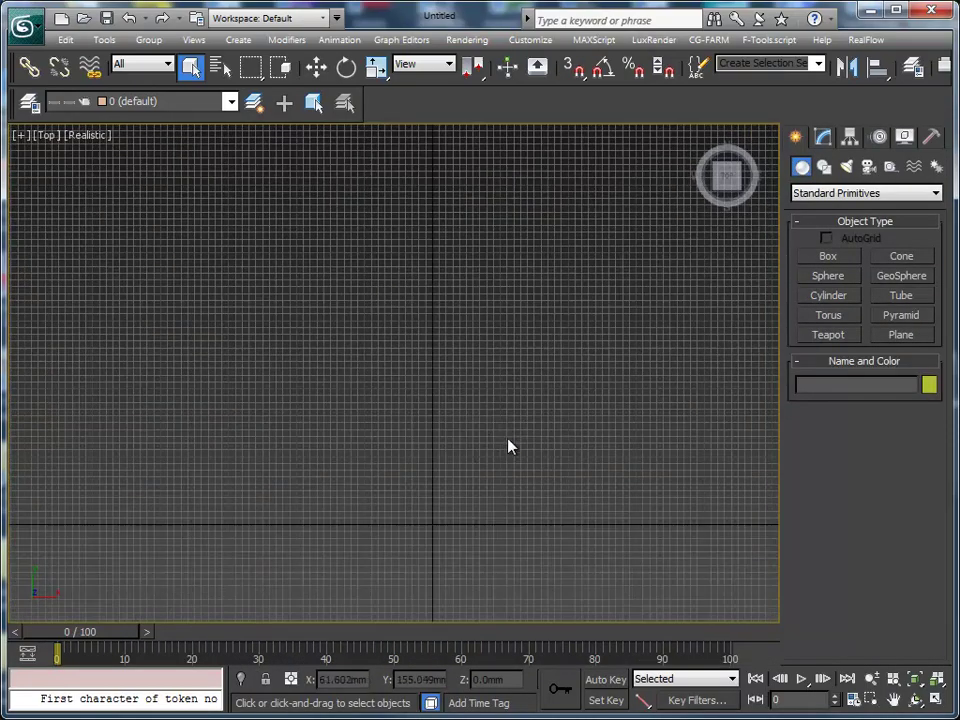
mouse_move(508, 446)
middle_mouse_down()
mouse_move(416, 418)
mouse_move(488, 422)
middle_mouse_up()
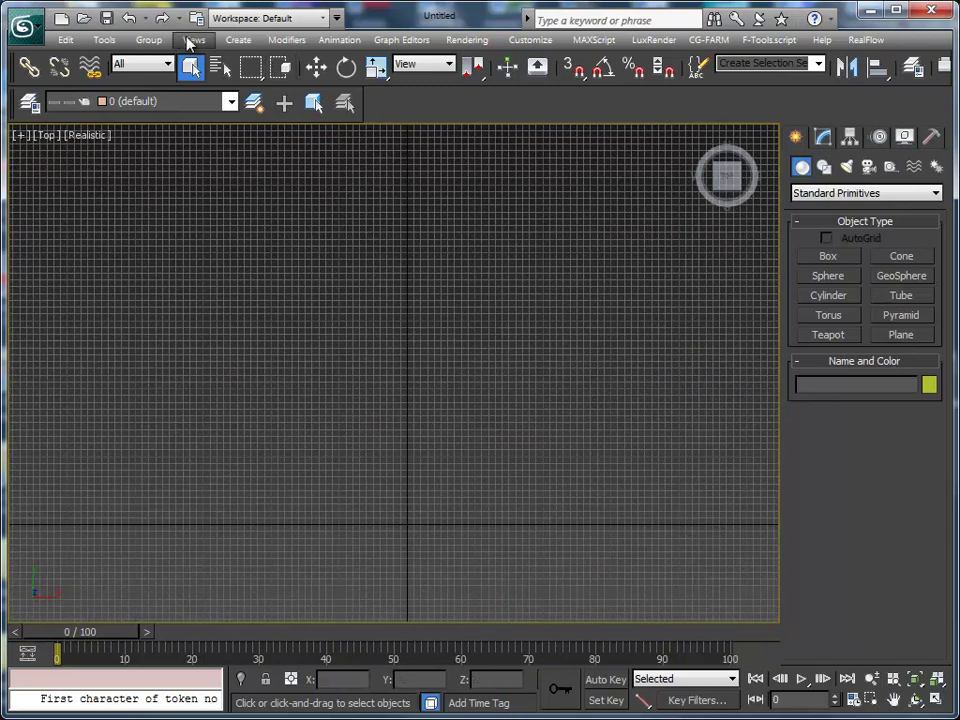
left_click(238, 40)
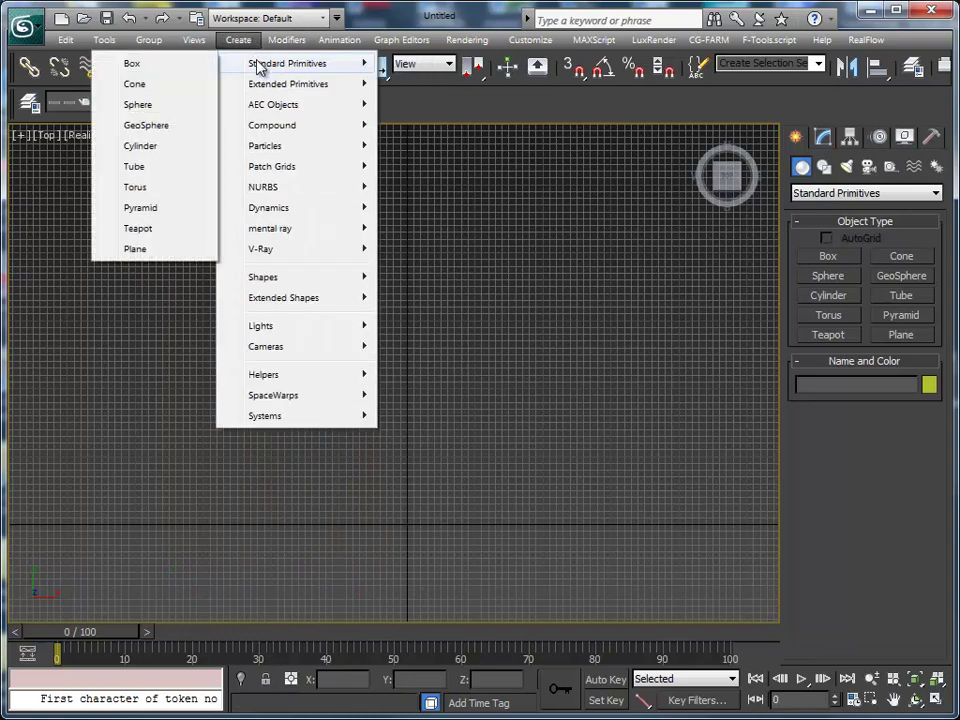
mouse_move(290, 277)
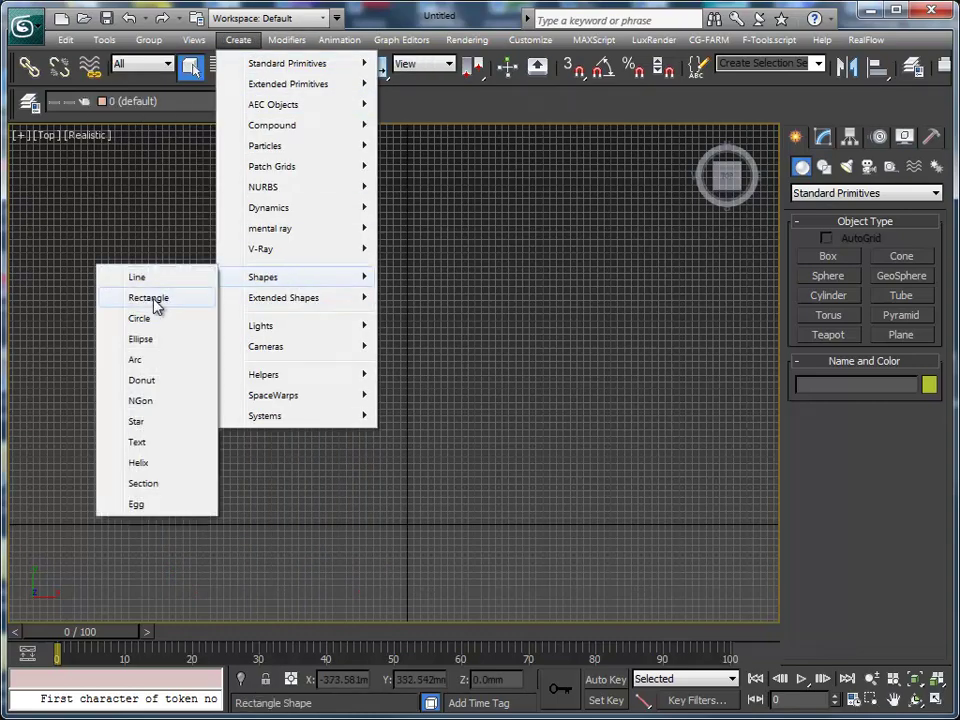
Draw a rectangle in the Top viewport and switch the view to wireframe
left_click(155, 305)
left_click_drag(330, 205, 480, 516)
key("F3")
key("z")
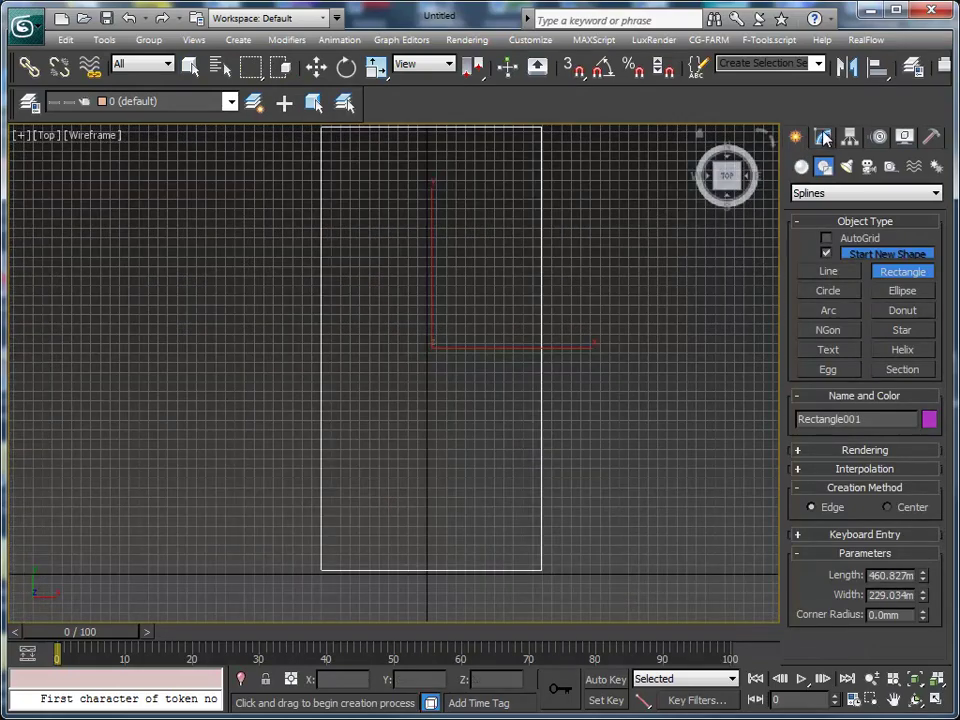
Set the rectangle's Length to 10m and Width to 6000 mm
left_click(824, 137)
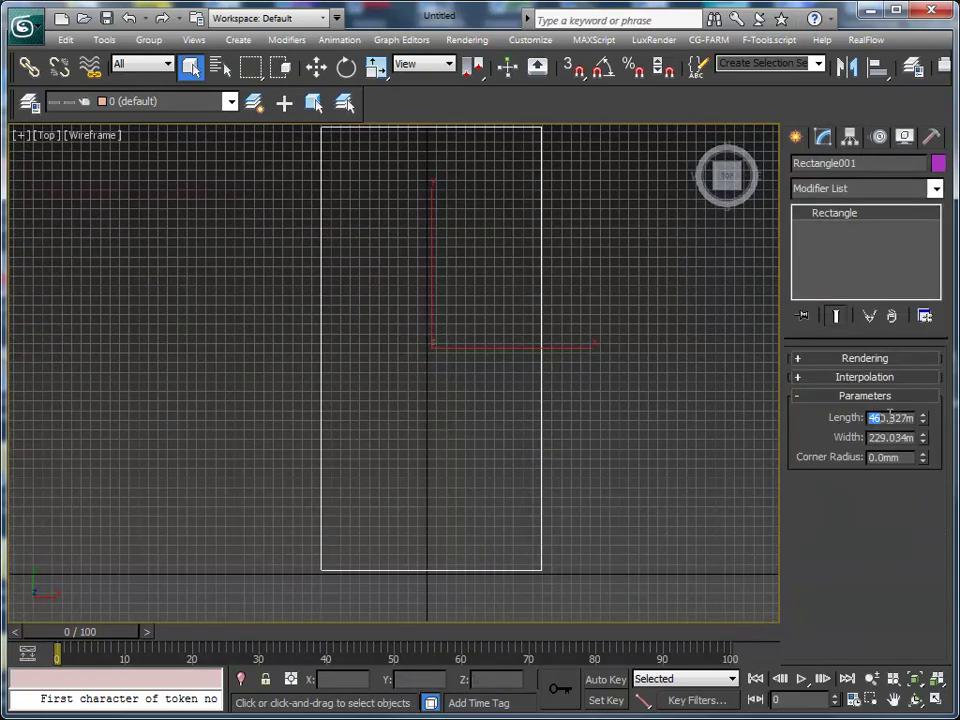
left_click_drag(890, 418, 912, 418)
type("10m")
key("Tab")
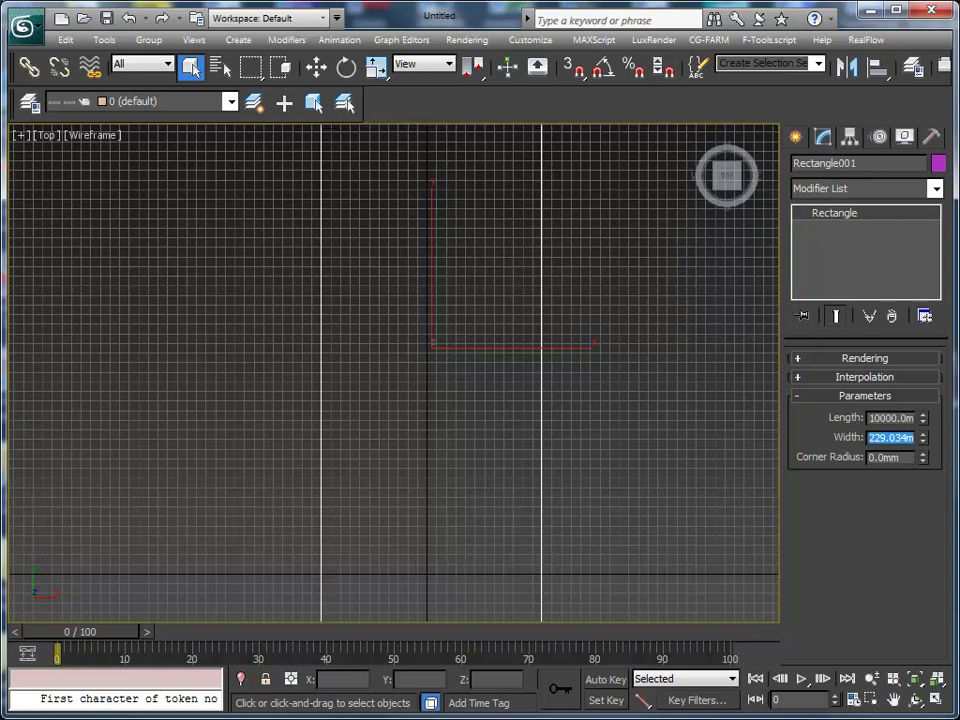
type("6000")
key("Return")
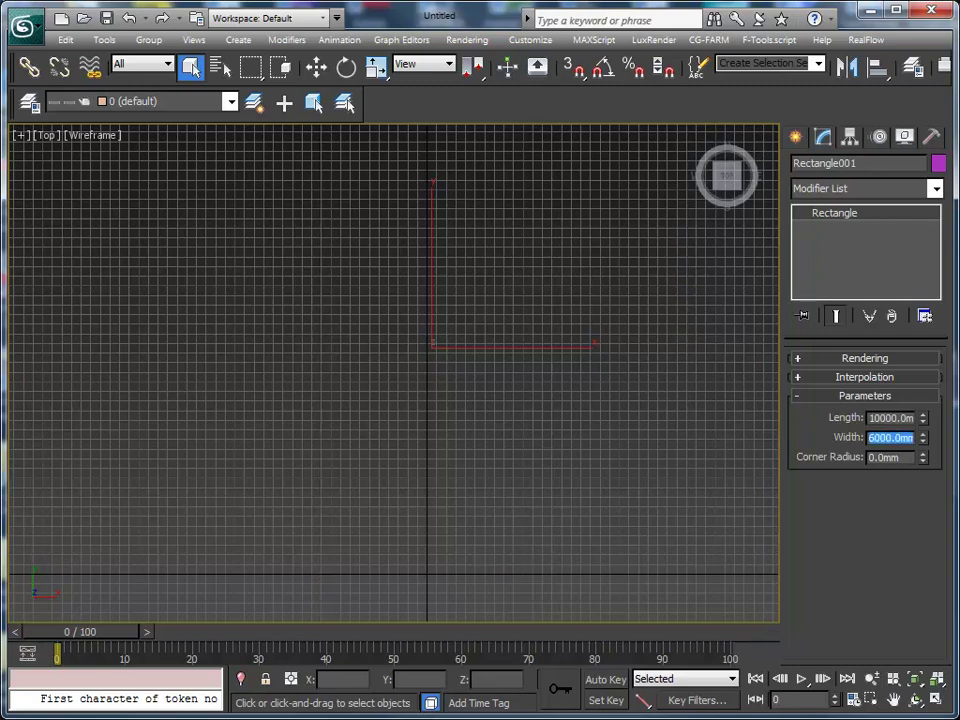
mouse_move(261, 360)
middle_mouse_down()
mouse_move(488, 310)
mouse_move(431, 418)
mouse_move(412, 427)
middle_mouse_up()
scroll(488, 310, "up", 3)
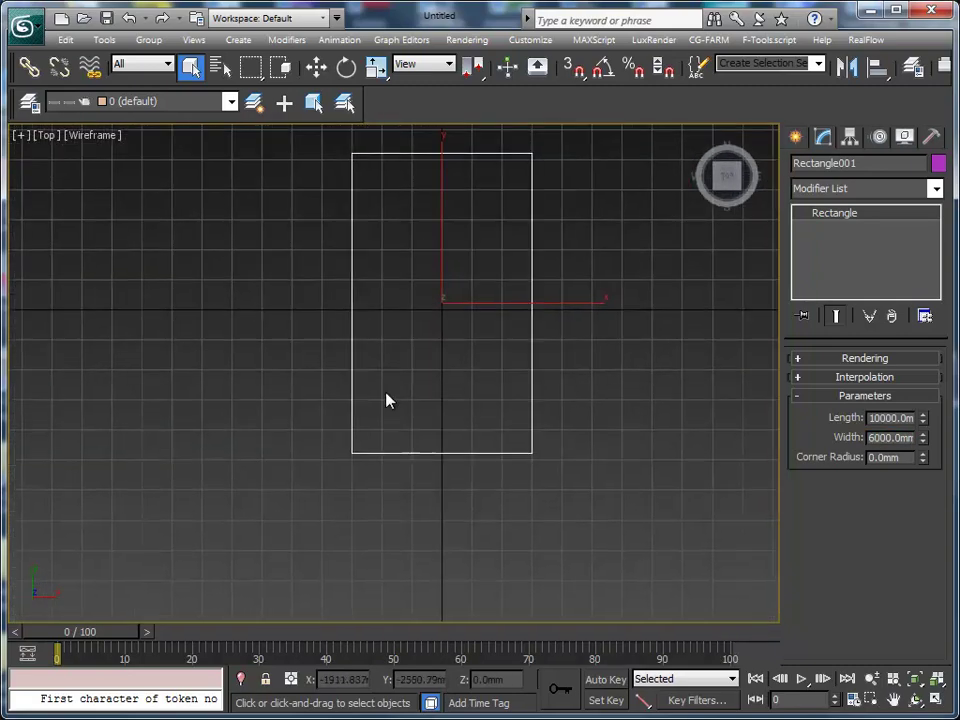
left_click(236, 40)
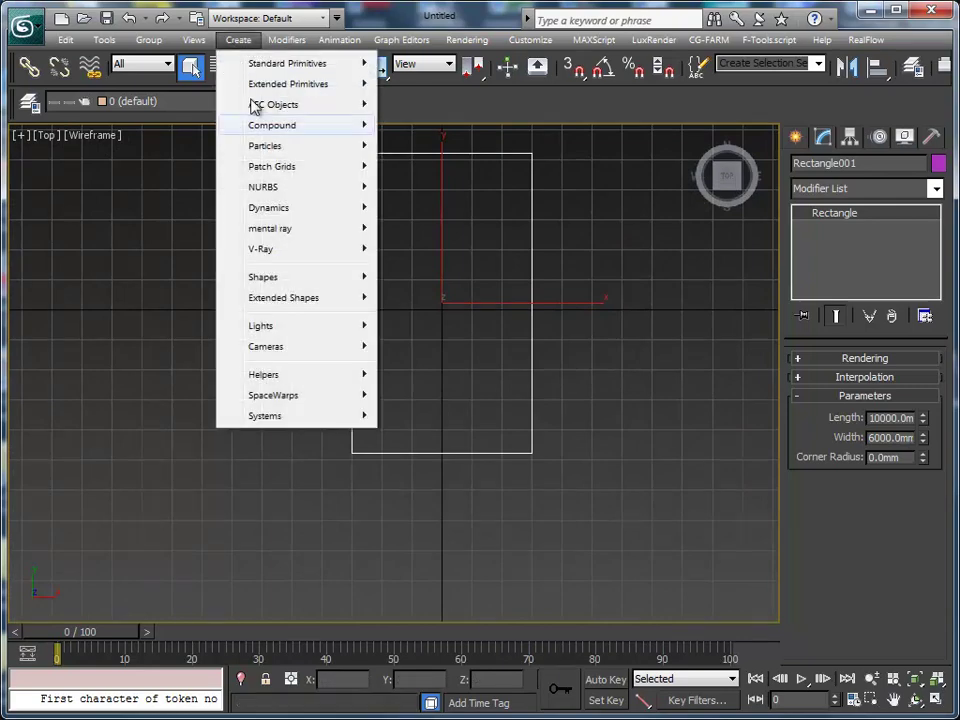
mouse_move(290, 277)
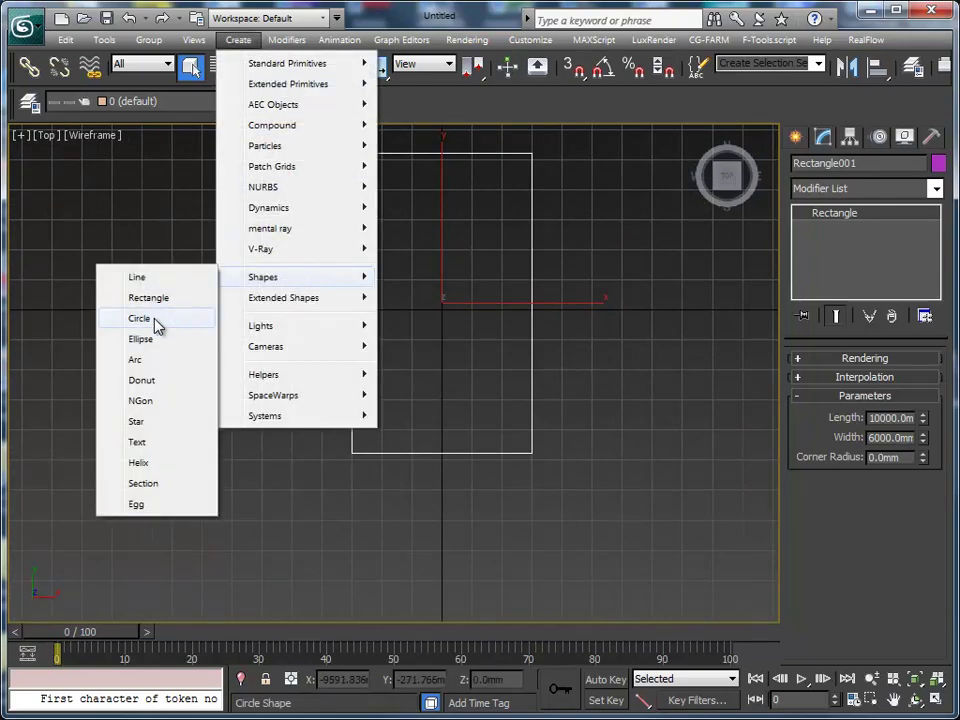
Draw a circle below the rectangle and nudge it slightly left
left_click(150, 318)
mouse_move(443, 525)
left_mouse_down()
mouse_move(459, 333)
mouse_move(540, 418)
left_mouse_up()
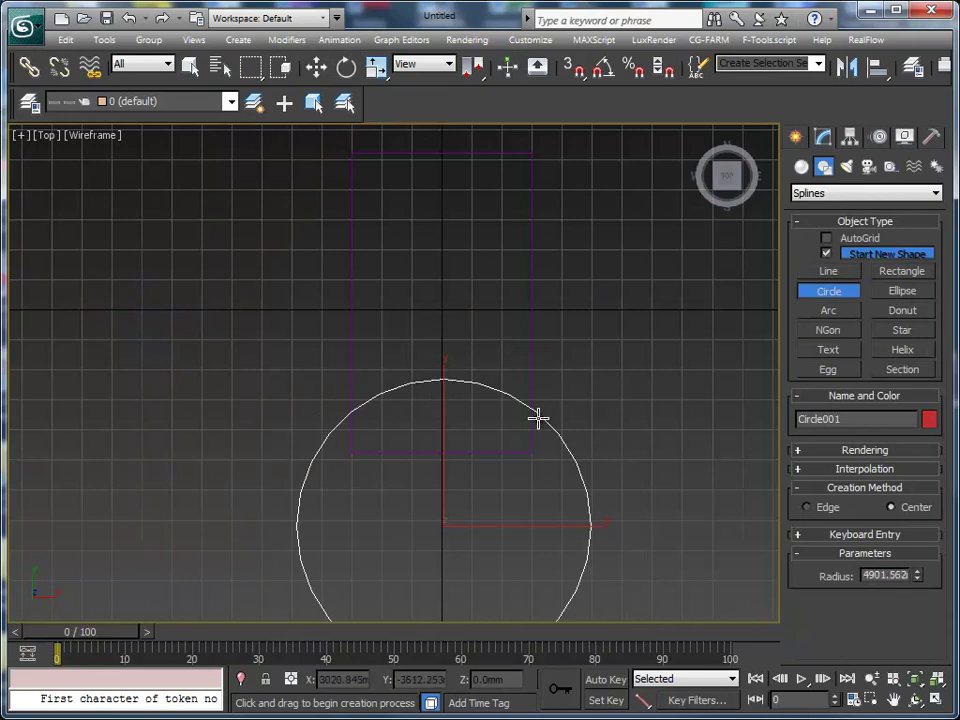
mouse_move(540, 418)
middle_mouse_down()
mouse_move(557, 336)
mouse_move(555, 370)
middle_mouse_up()
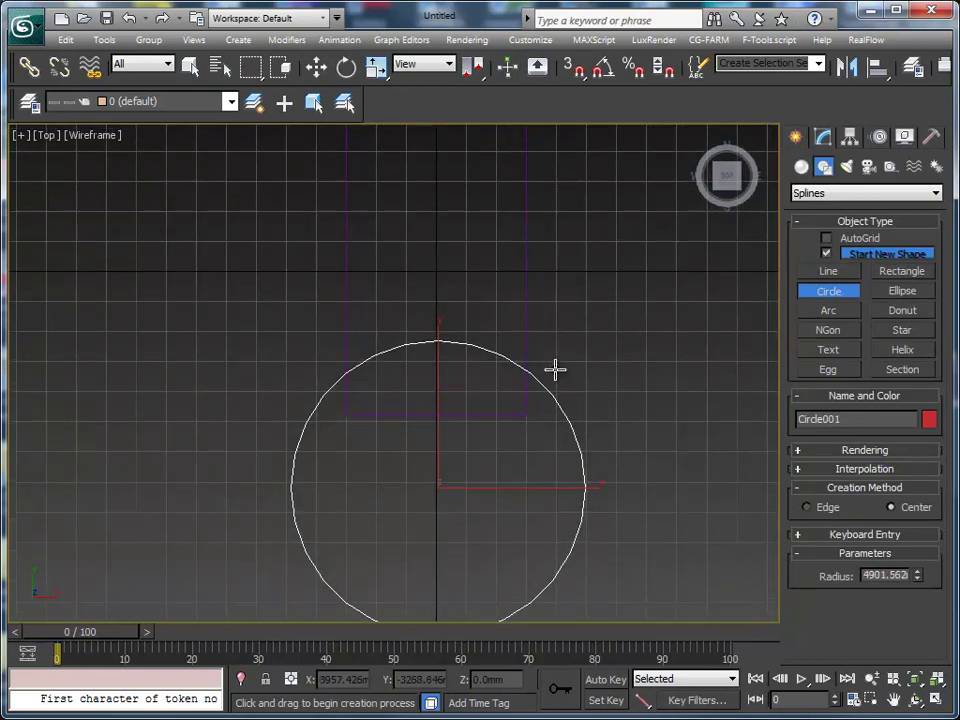
key("w")
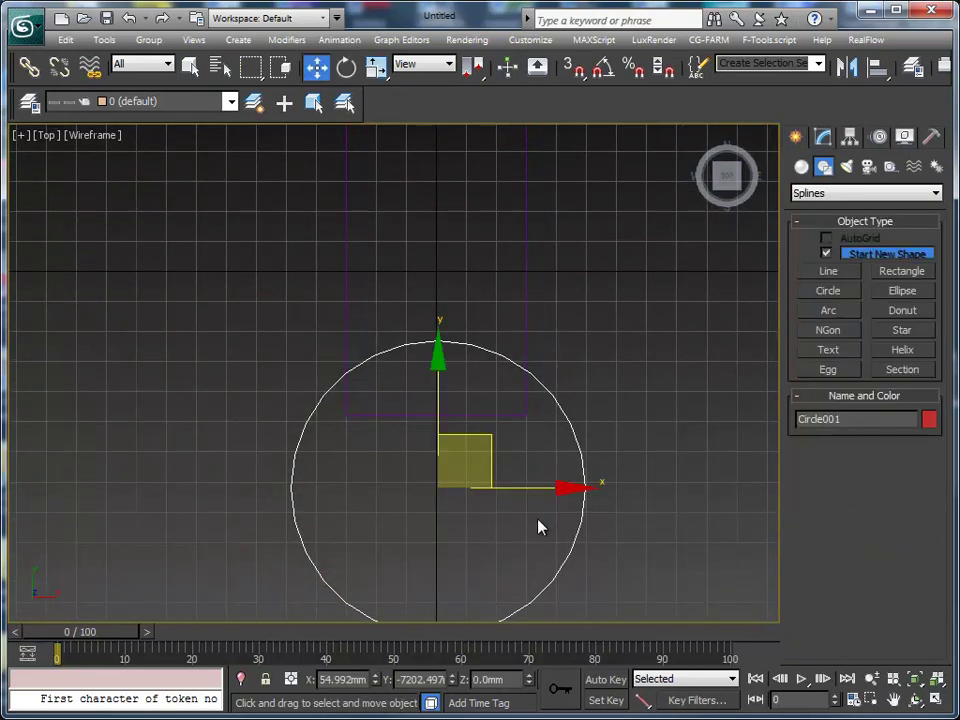
mouse_move(546, 491)
left_mouse_down()
mouse_move(510, 486)
mouse_move(537, 484)
left_mouse_up()
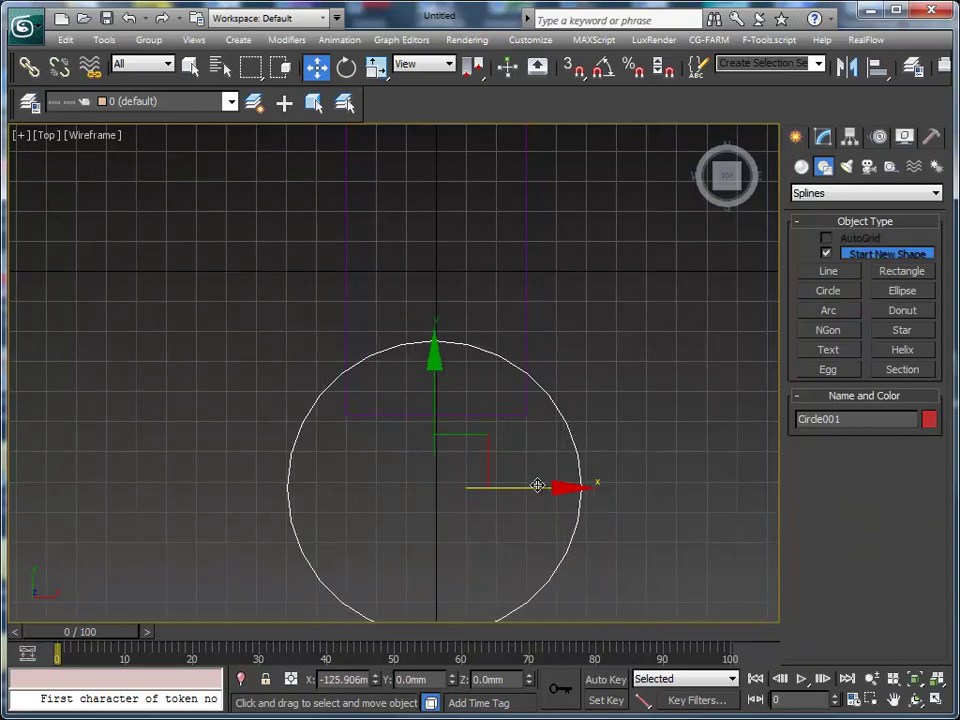
mouse_move(568, 420)
middle_mouse_down()
mouse_move(568, 377)
mouse_move(555, 428)
middle_mouse_up()
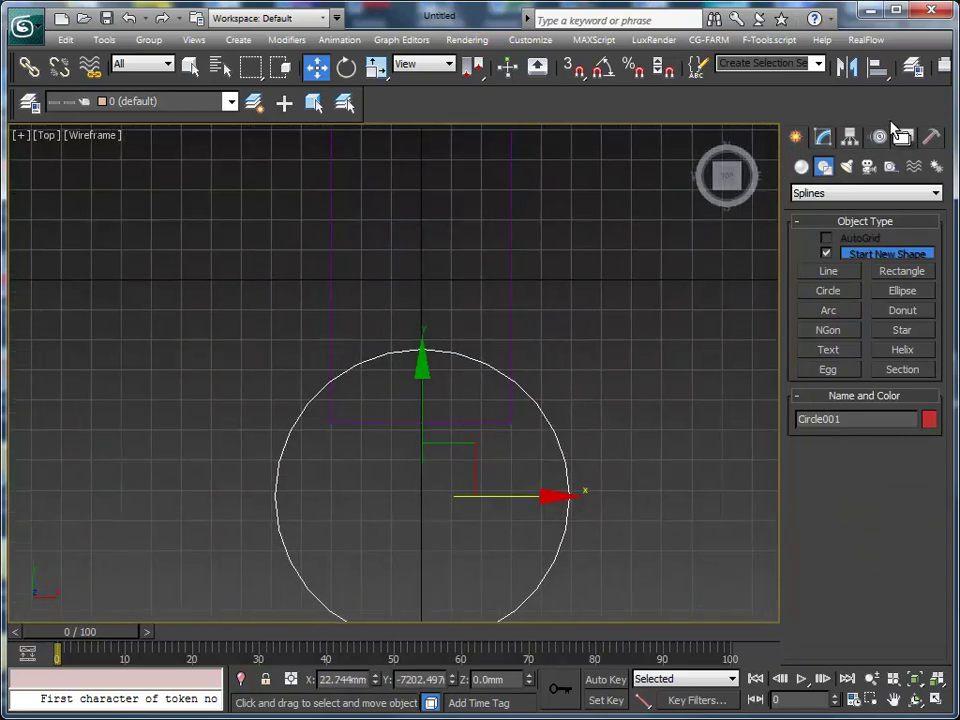
Set the circle's Radius to 6000 mm and move it down along Y
left_click(823, 138)
double_click(866, 418)
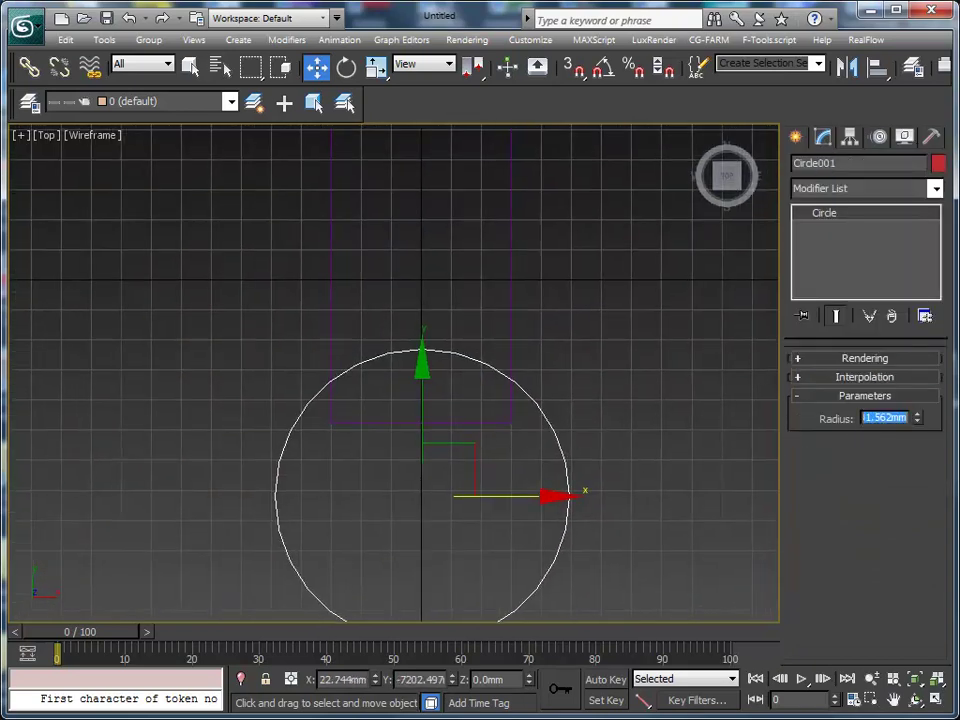
type("6m")
key("Return")
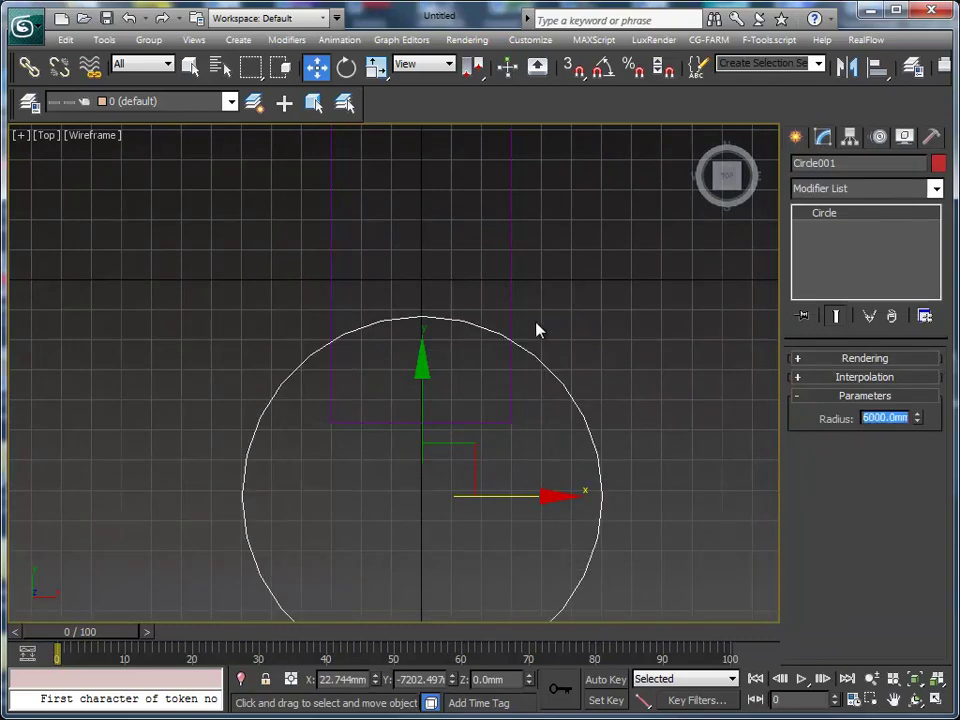
middle_click_drag(536, 330, 589, 317)
left_click_drag(480, 360, 484, 391)
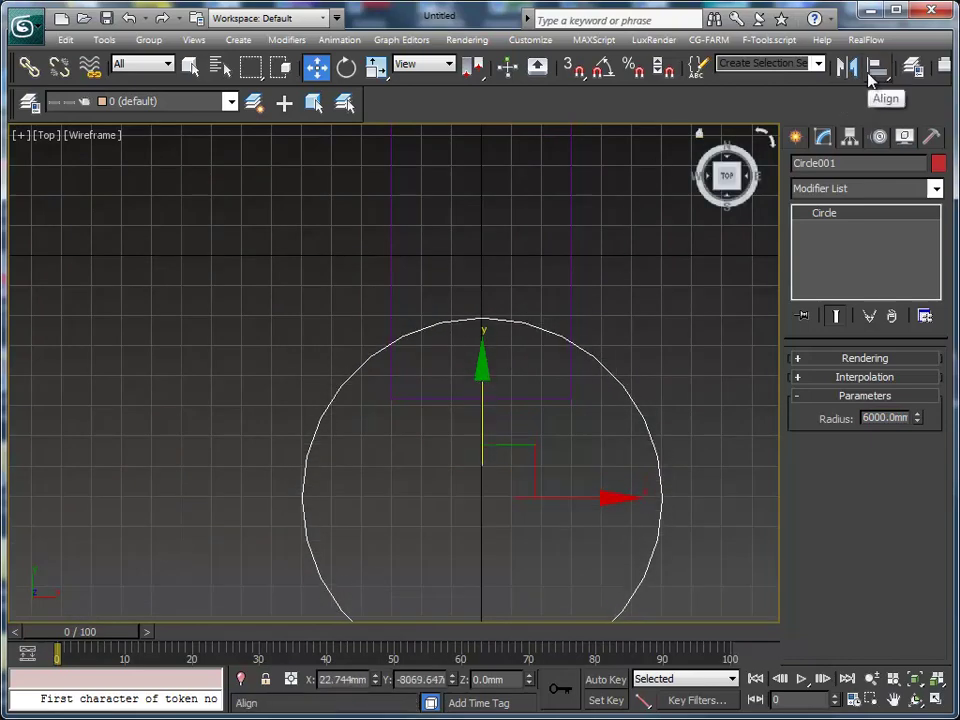
Align the circle to the rectangle on X only, Center to Center
left_click(876, 68)
left_click(391, 262)
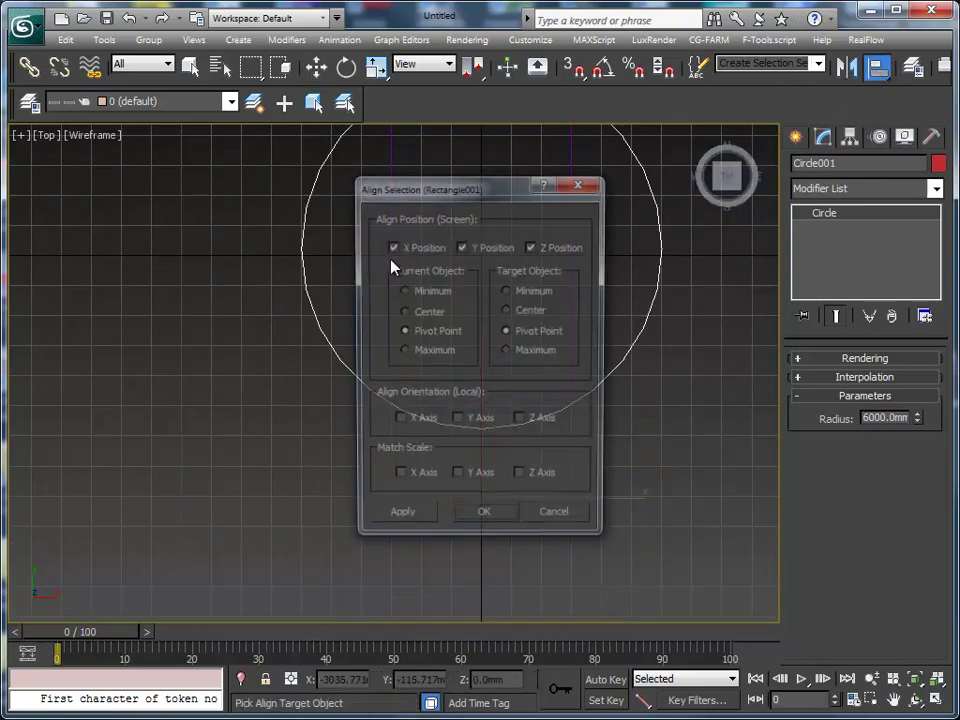
left_click(468, 248)
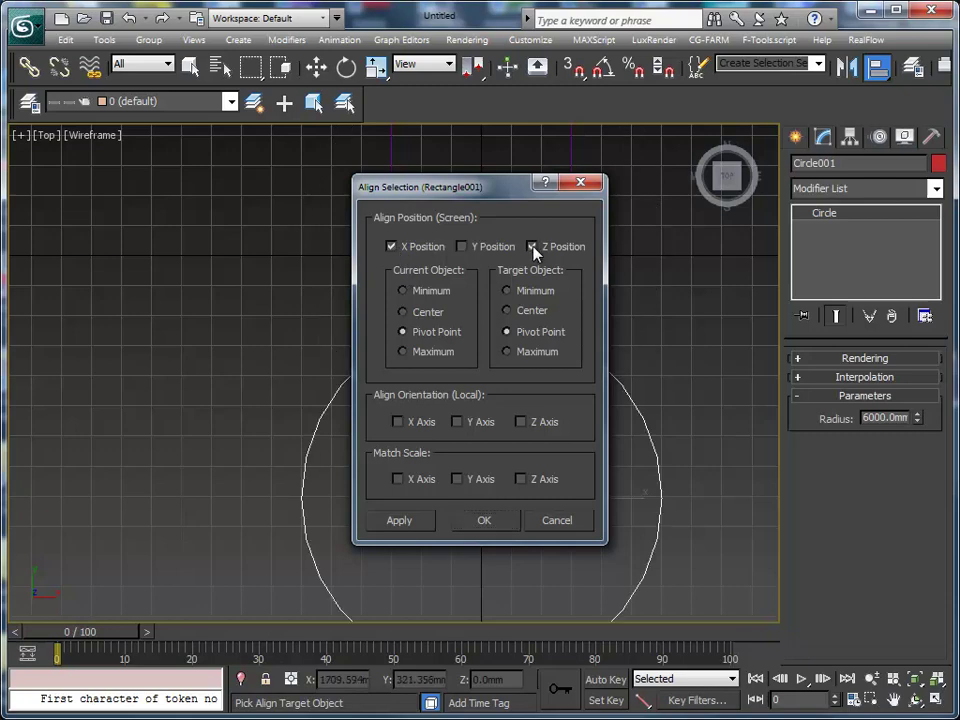
left_click(531, 246)
left_click(402, 311)
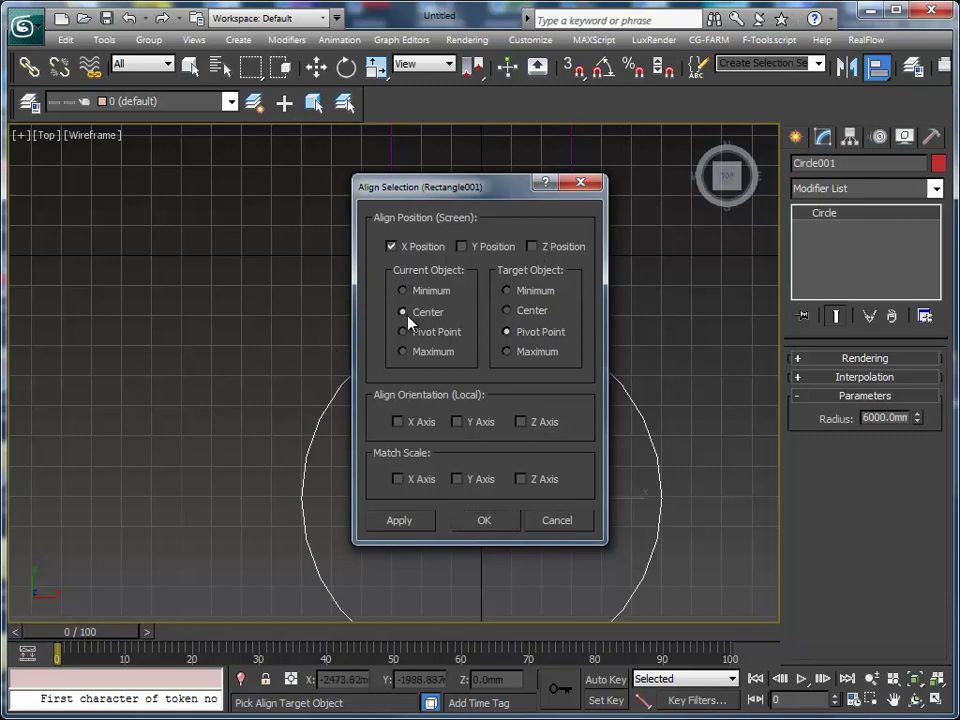
left_click(508, 312)
left_click(497, 521)
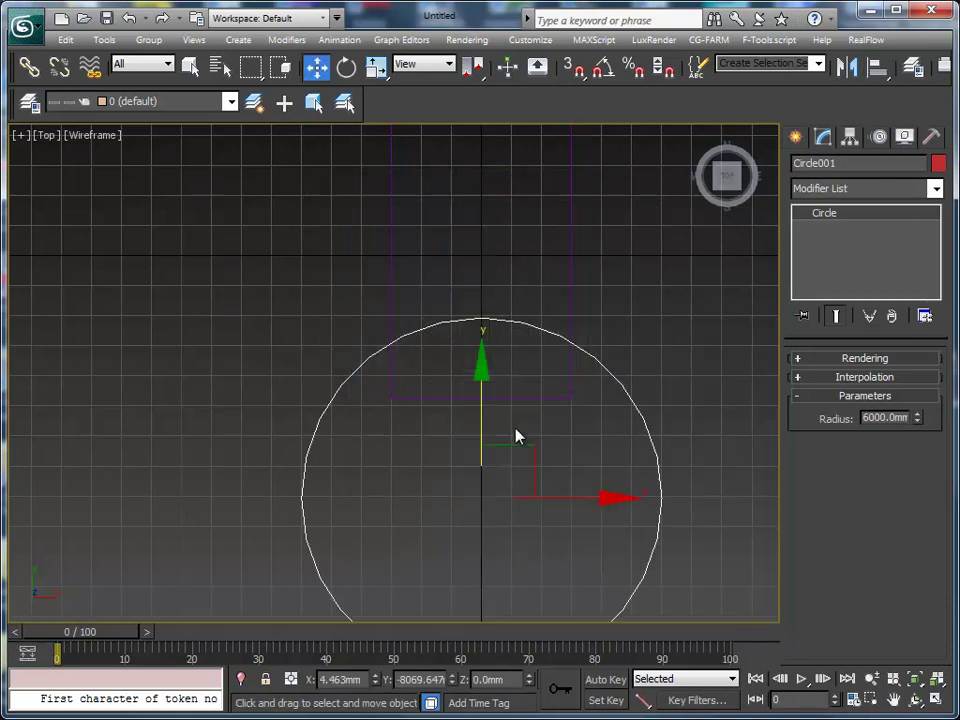
middle_click_drag(516, 437, 503, 427)
Convert the circle to an Editable Spline and attach the rectangle to it
right_click(308, 409)
mouse_move(408, 579)
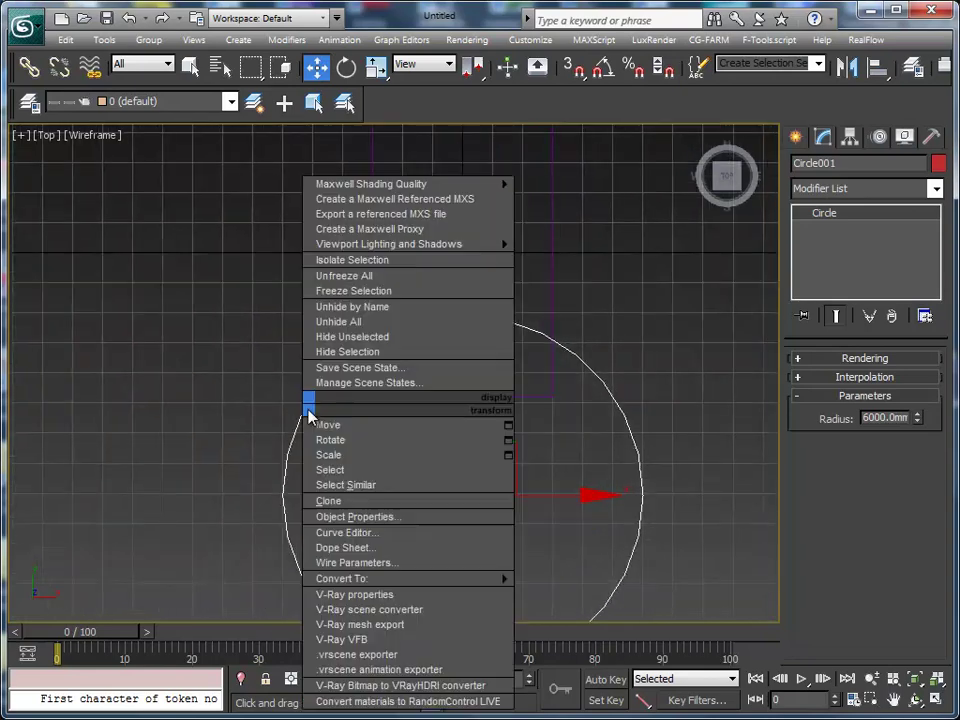
left_click(563, 581)
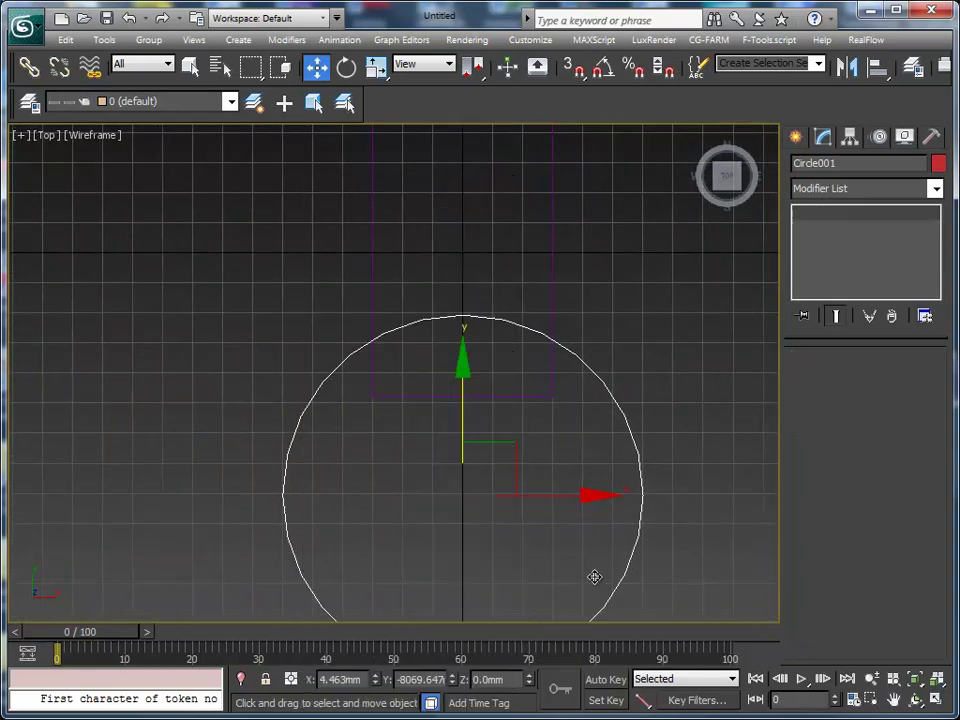
right_click(401, 468)
left_click(387, 505)
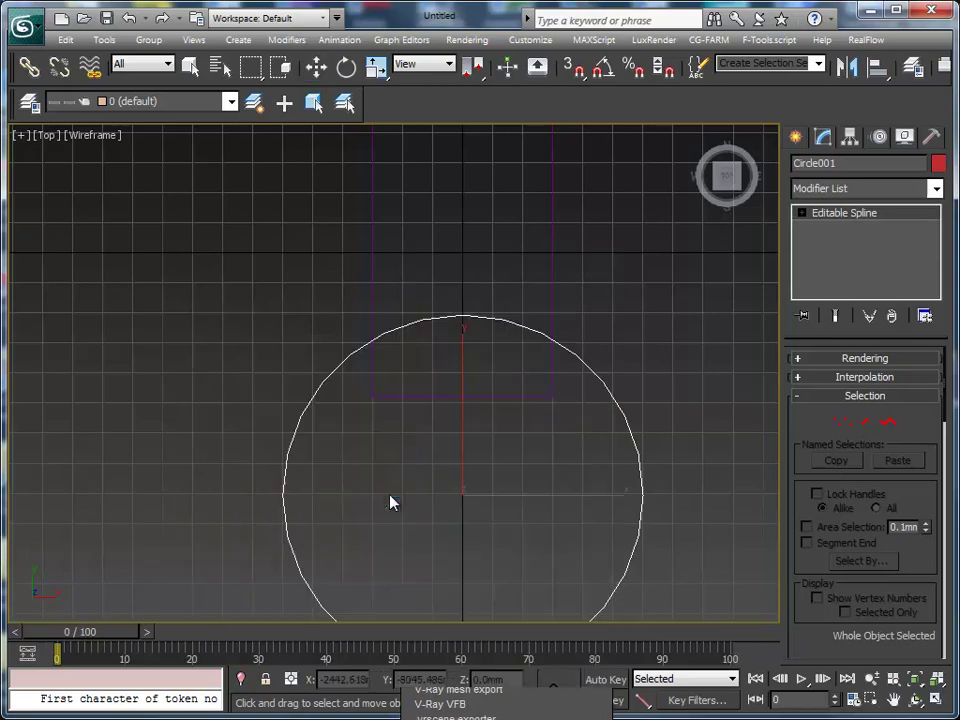
left_click(373, 278)
scroll(440, 400, "down", 5)
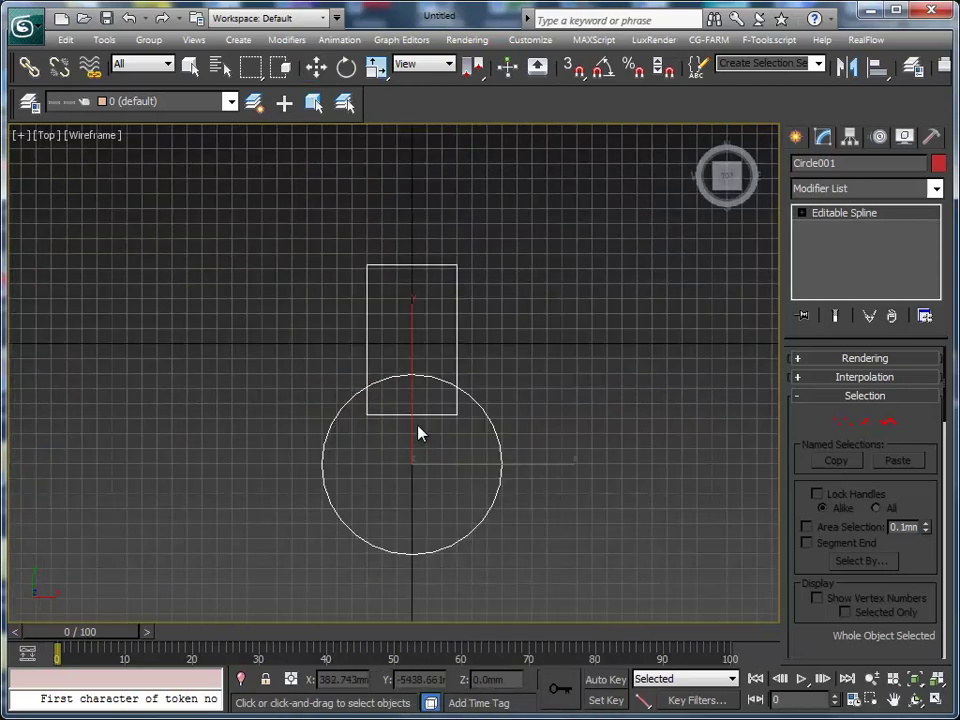
scroll(425, 435, "up", 3)
mouse_move(437, 437)
middle_mouse_down()
mouse_move(388, 471)
mouse_move(503, 398)
middle_mouse_up()
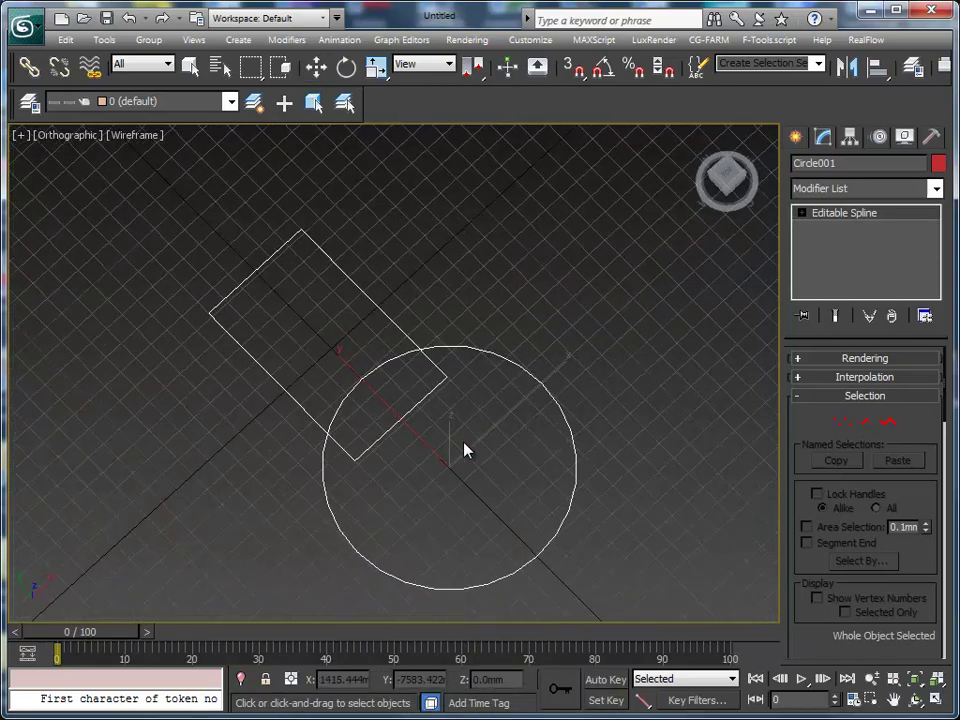
scroll(503, 398, "up", 4)
middle_click_drag(484, 439, 441, 339)
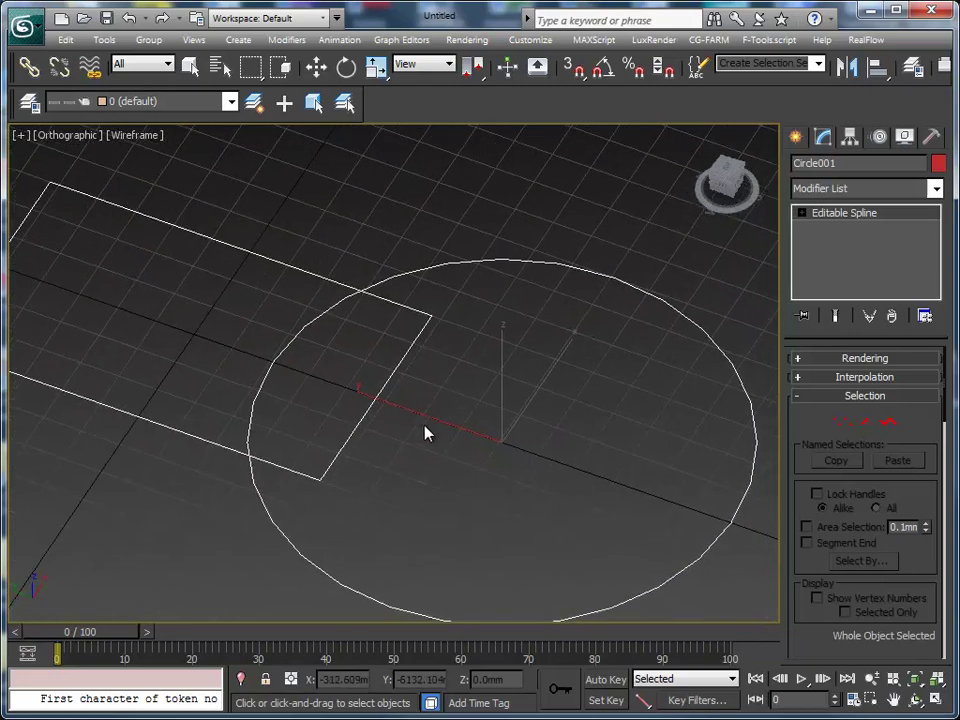
Enter Spline sub-object mode and select the circle outline
left_click(888, 421)
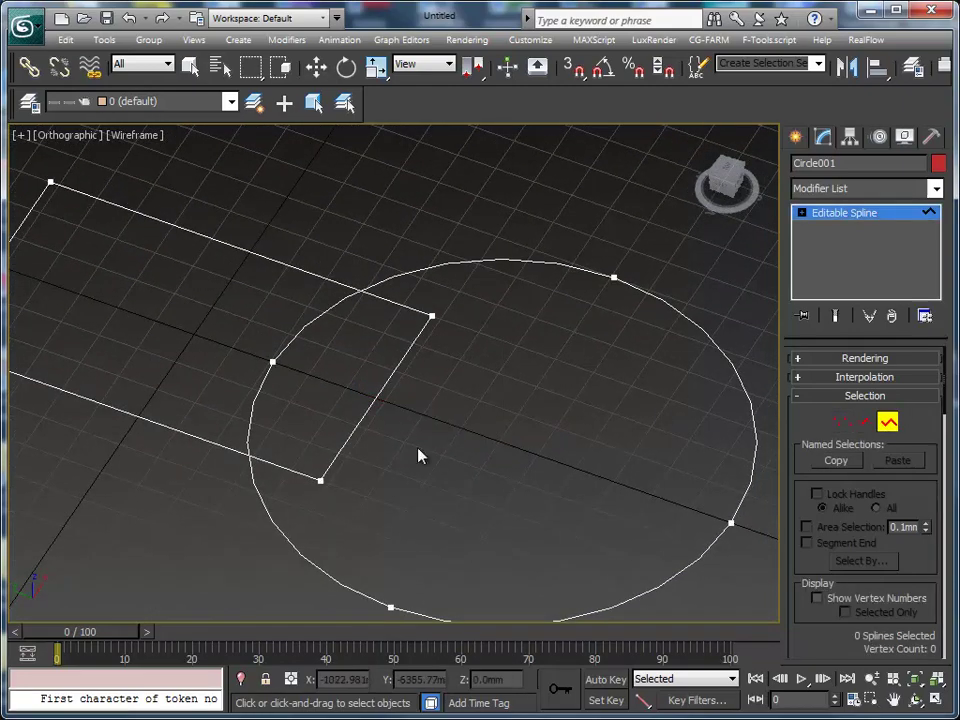
key("w")
middle_click_drag(605, 509, 540, 458)
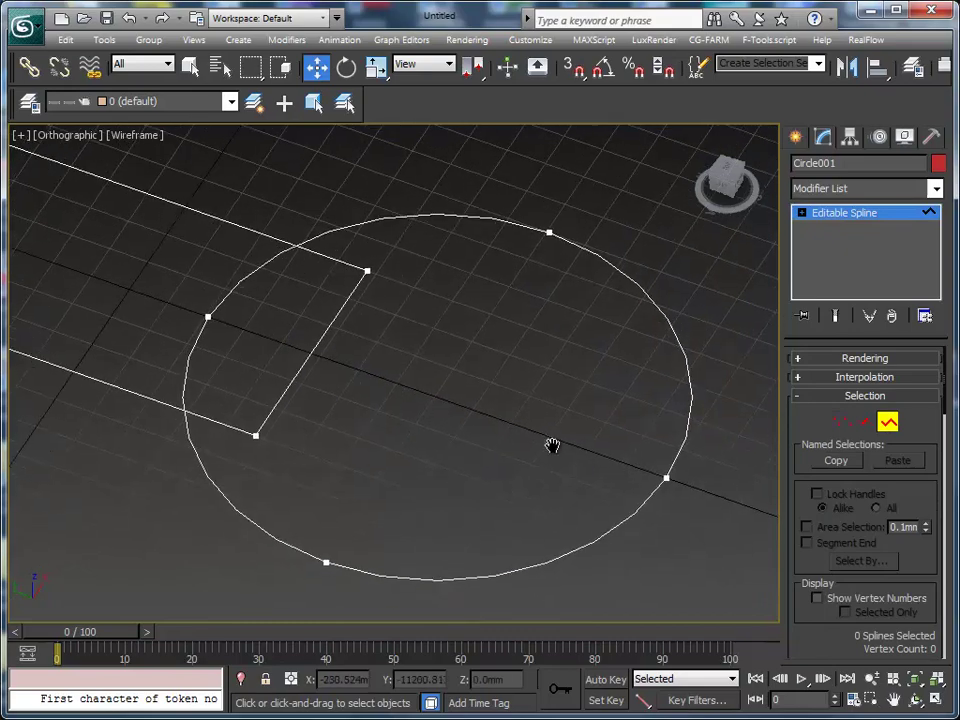
left_click(618, 517)
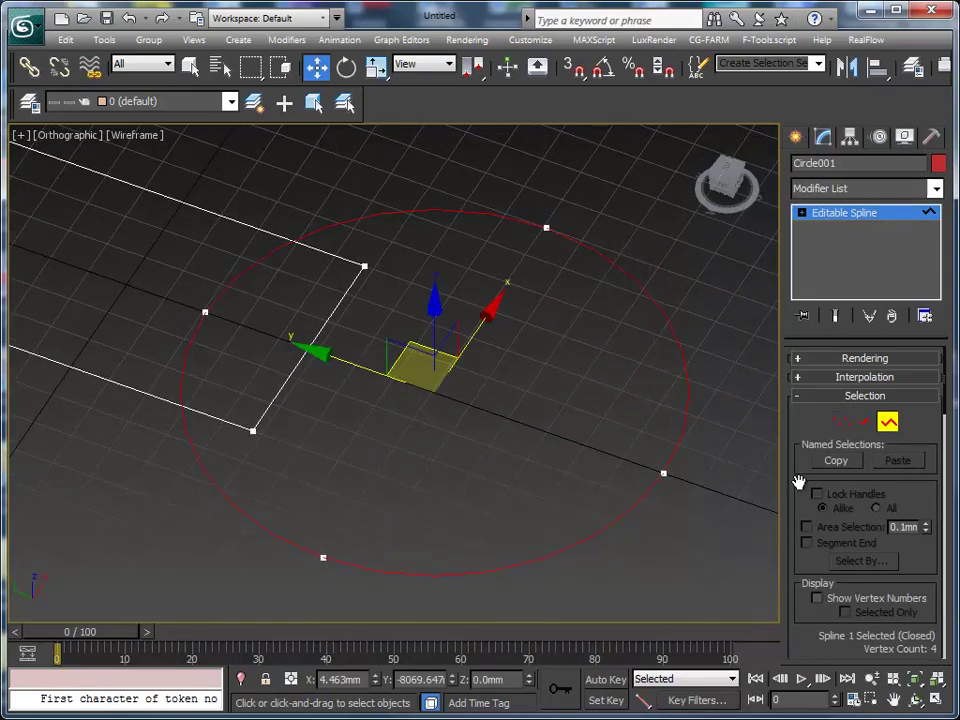
left_click_drag(781, 480, 555, 455)
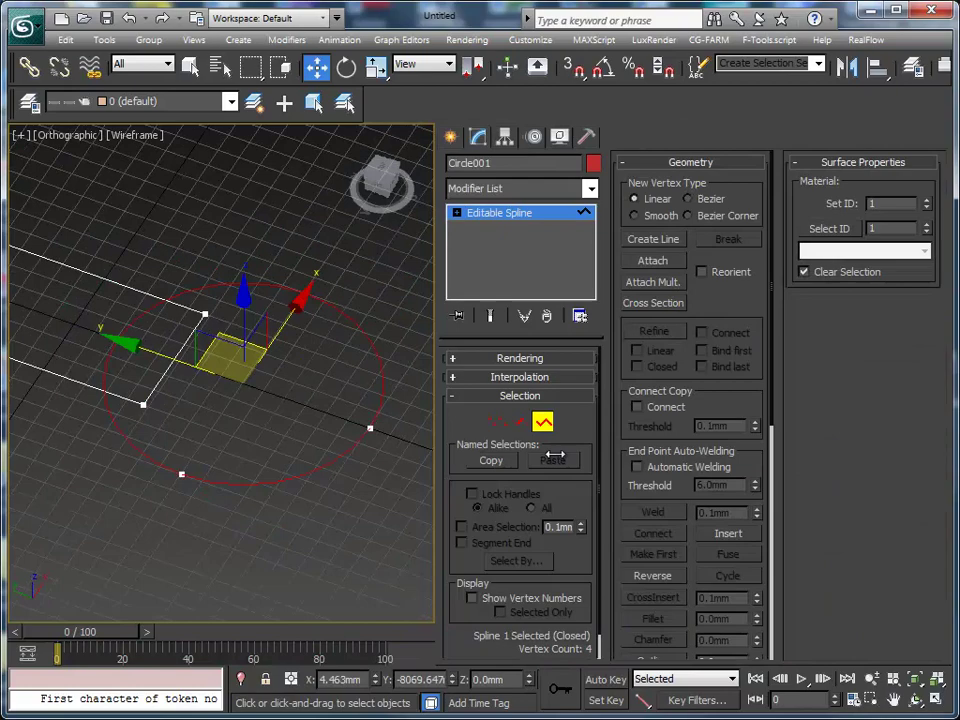
left_click_drag(624, 540, 630, 287)
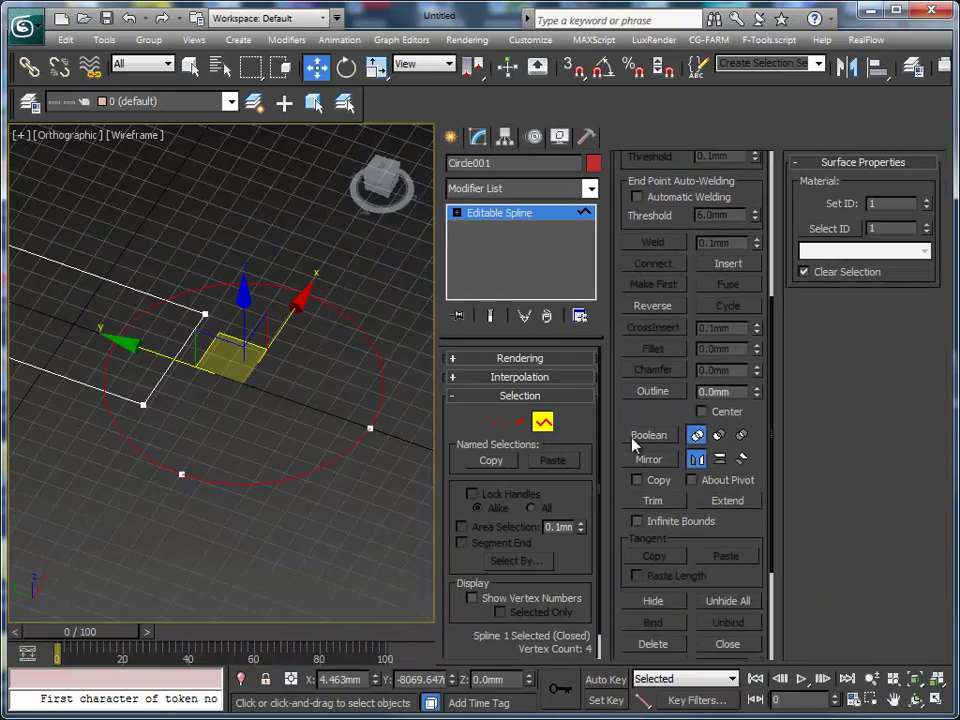
Boolean-union the rectangle into the circle, forming one closed 7-vertex outline
left_click(652, 436)
left_click(64, 373)
scroll(304, 452, "down", 2)
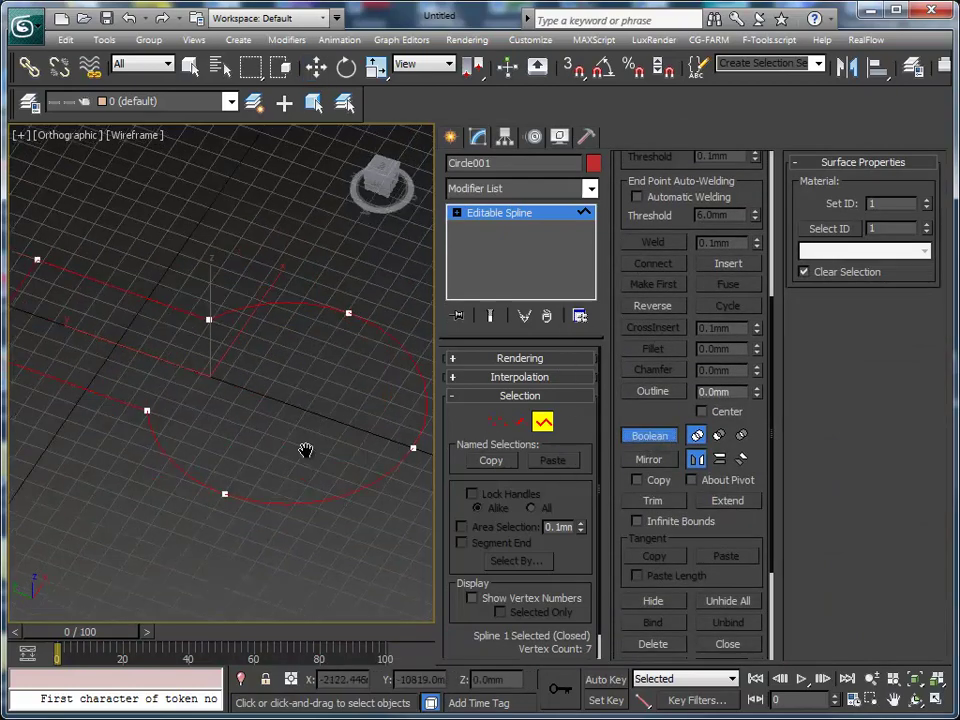
scroll(352, 466, "down", 2)
scroll(352, 466, "up", 2)
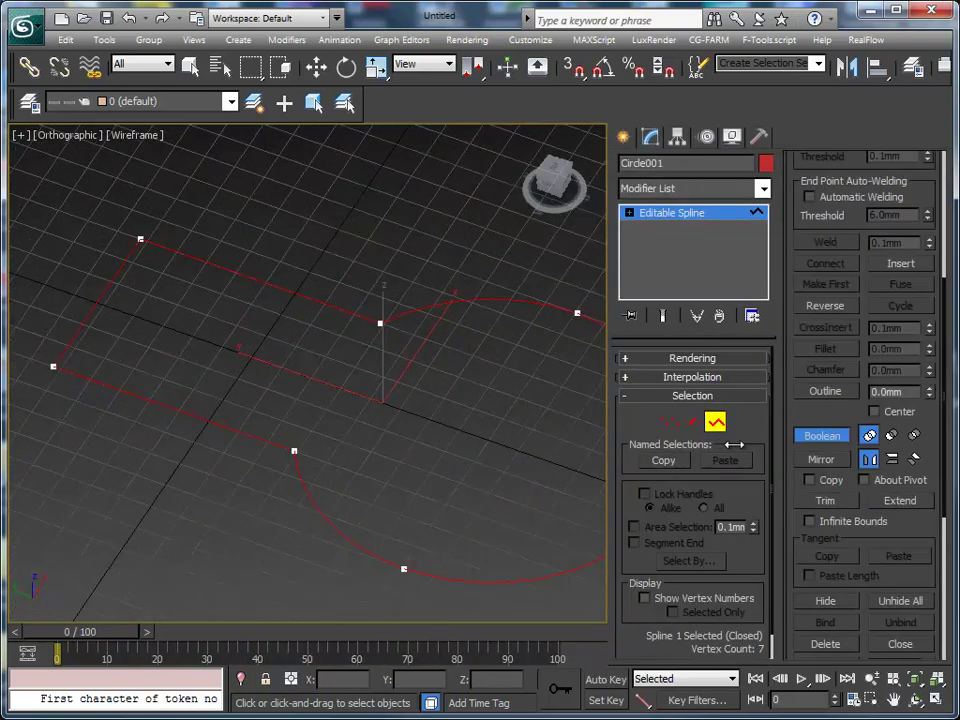
left_click_drag(436, 439, 716, 469)
middle_click_drag(716, 469, 456, 420)
scroll(456, 420, "down", 2)
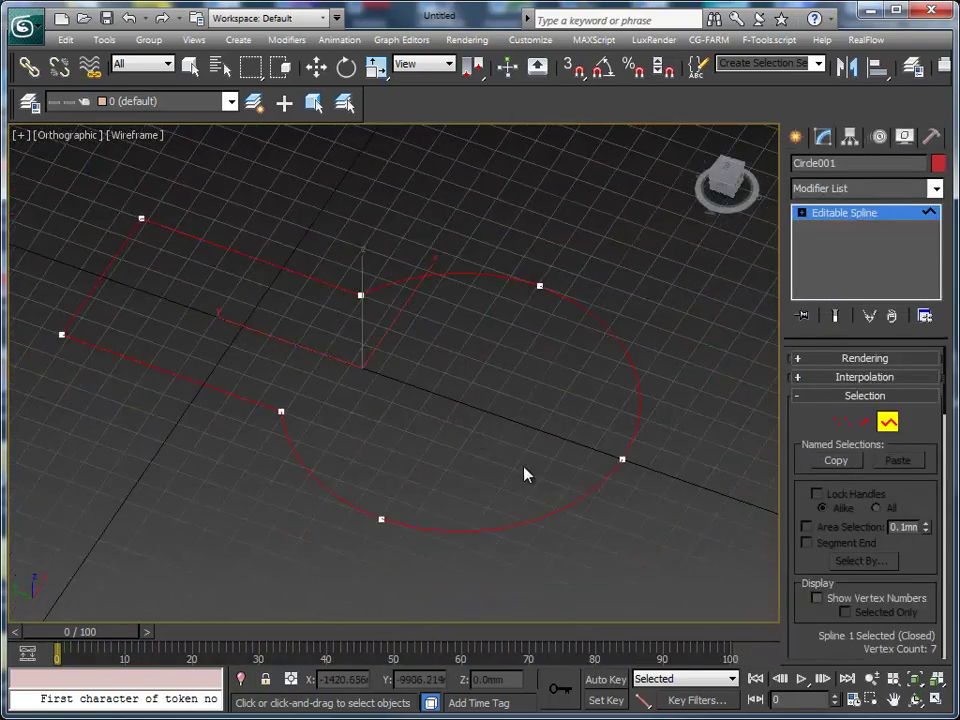
Delete the left straight segments and the lower arc segments of the outline
left_click(865, 421)
key("w")
left_click(91, 286)
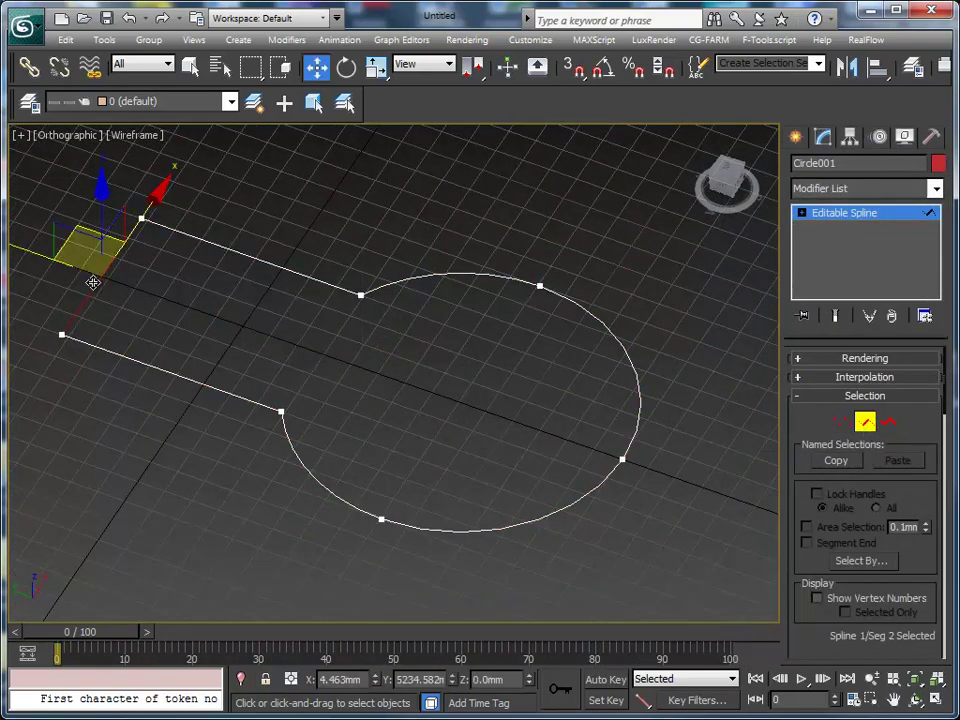
key("Delete")
left_click(165, 371)
key("Delete")
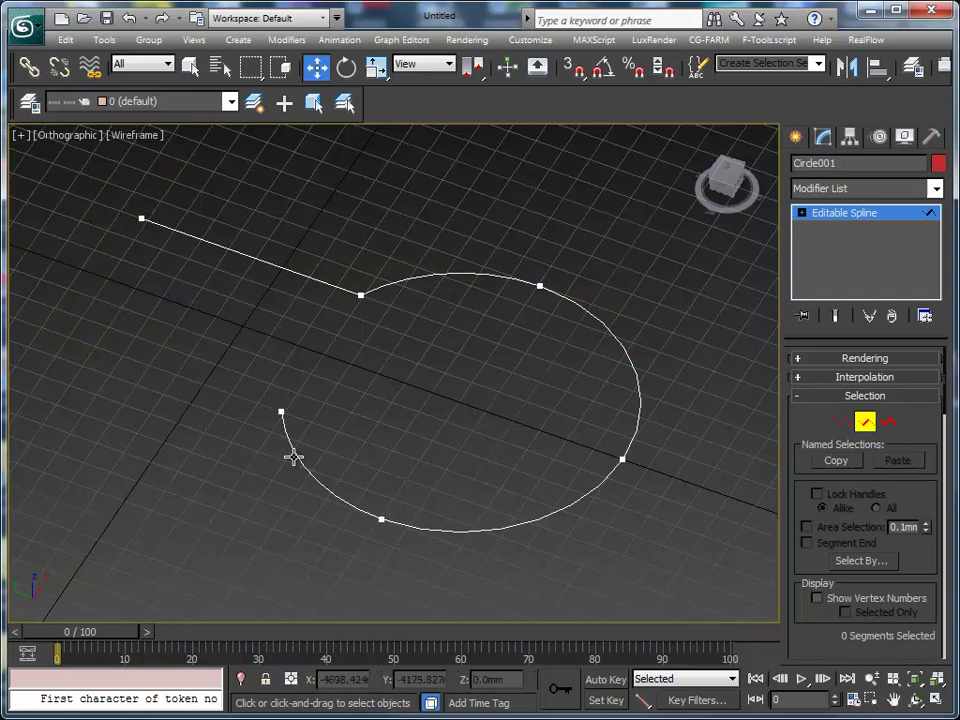
left_click(292, 456)
key("Delete")
left_click(461, 530)
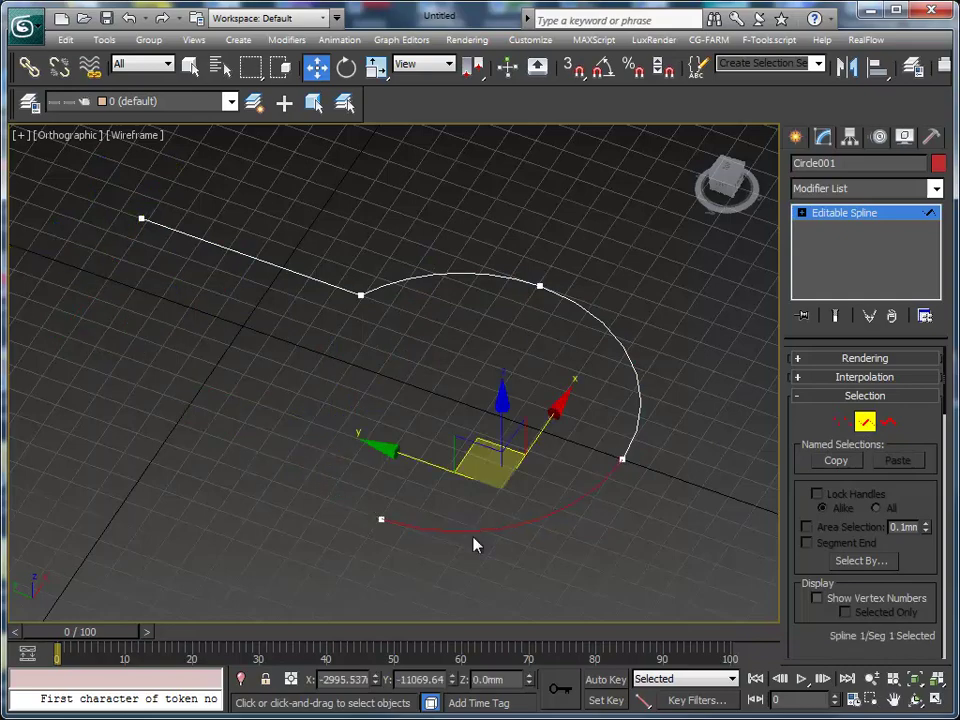
key("Delete")
Switch to Top view, zoom to the open profile, and exit Segment mode
mouse_move(503, 498)
middle_mouse_down()
mouse_move(465, 551)
mouse_move(456, 518)
middle_mouse_up()
key("t")
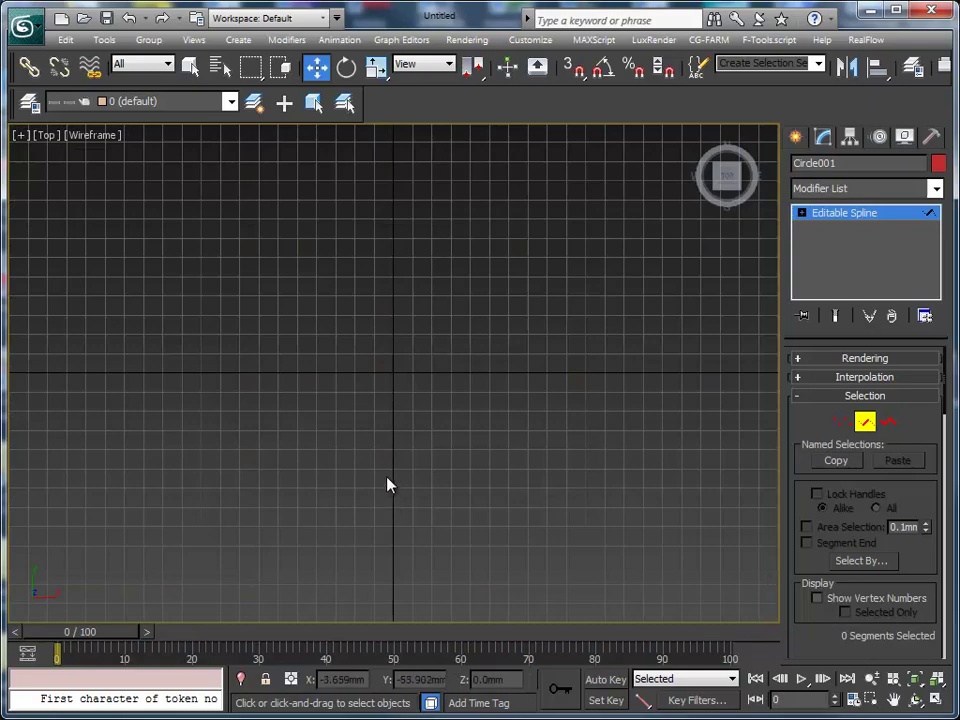
key("z")
middle_click_drag(388, 478, 394, 469)
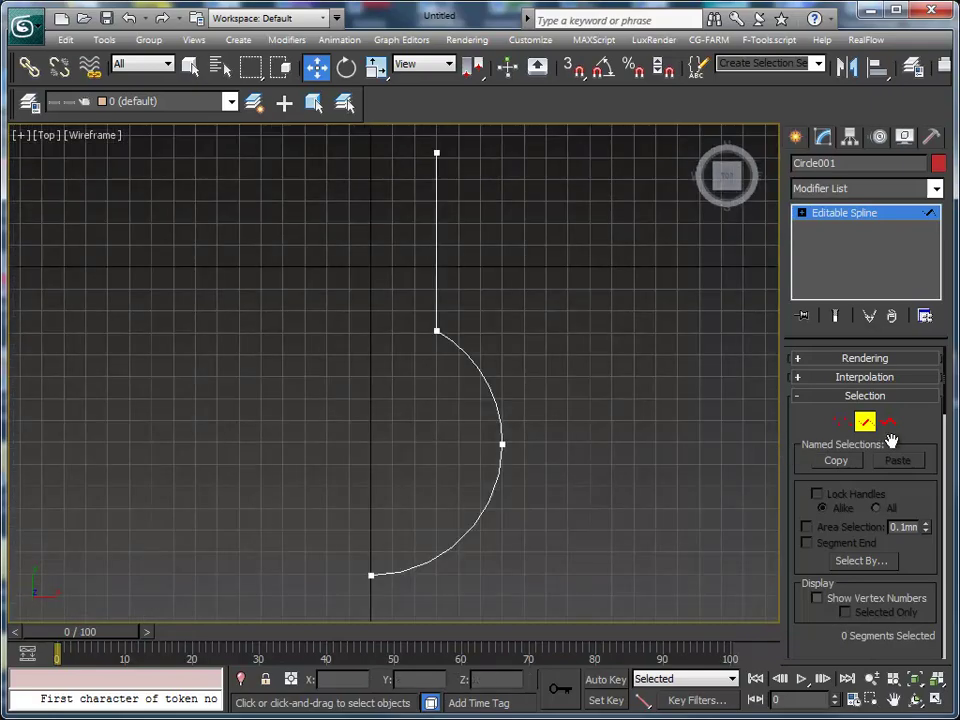
left_click(866, 424)
middle_click_drag(546, 319, 528, 341)
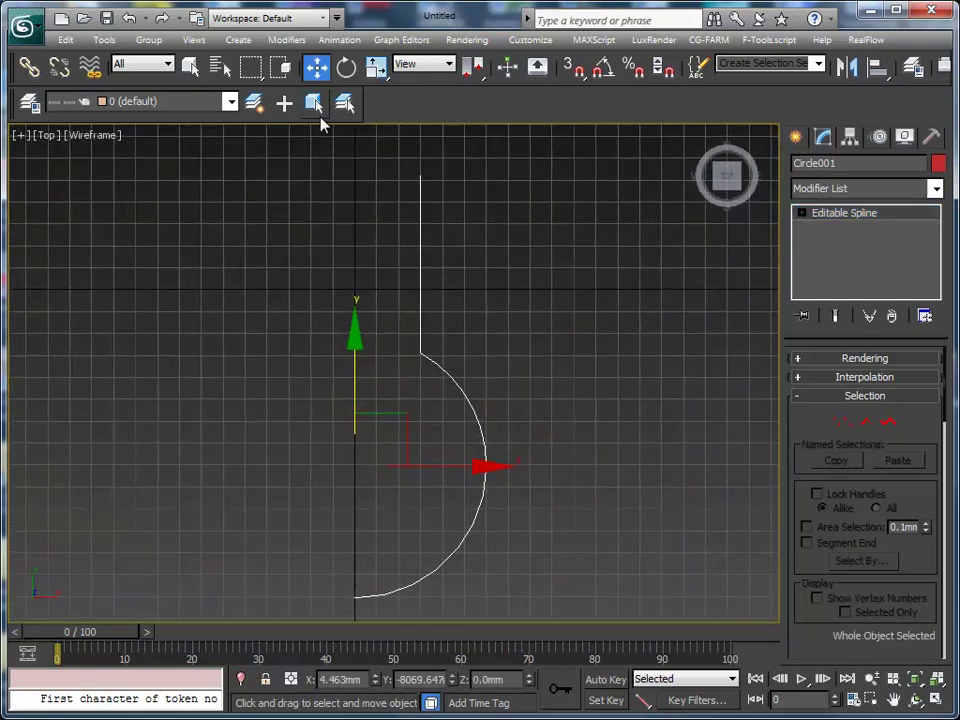
left_click(285, 40)
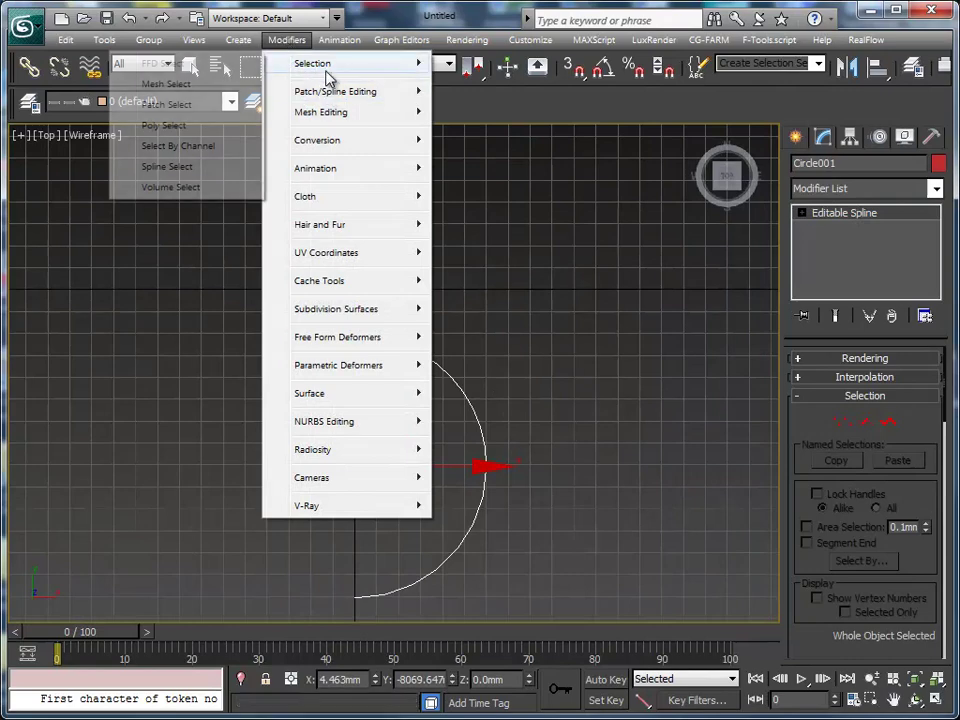
mouse_move(335, 91)
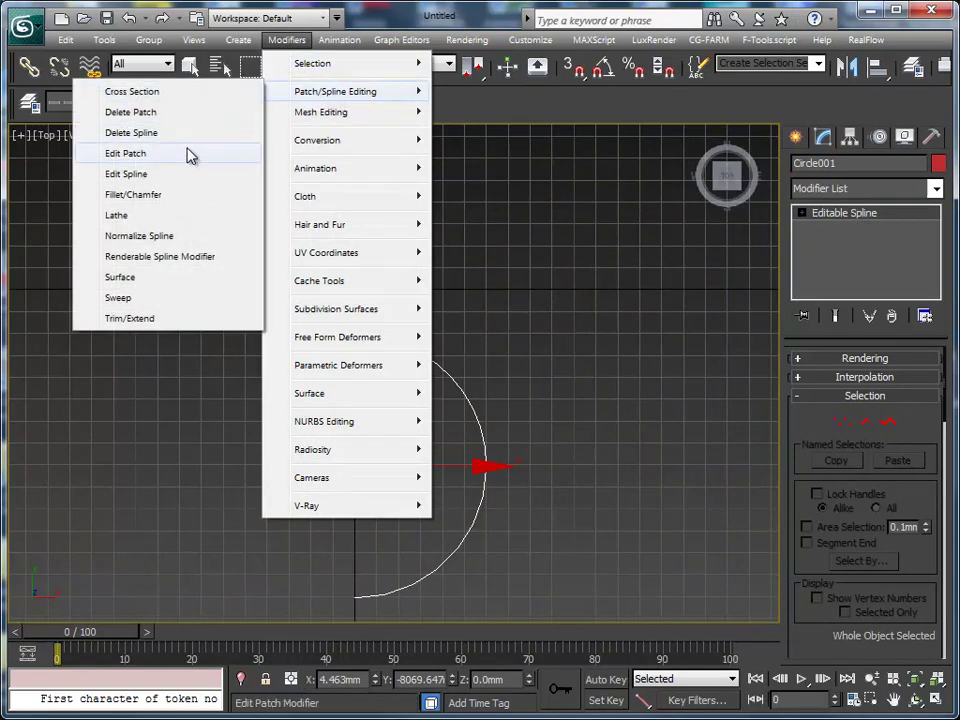
Add a Normalize Spline modifier with Seg Length 1000
left_click(160, 236)
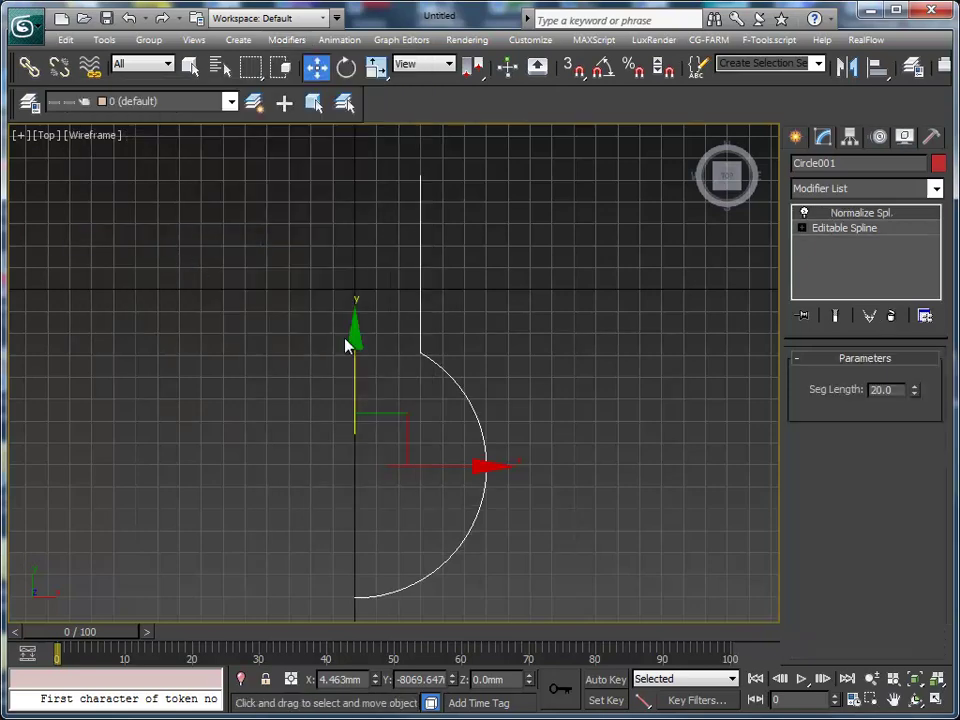
left_click_drag(896, 391, 835, 398)
type("1000")
key("Return")
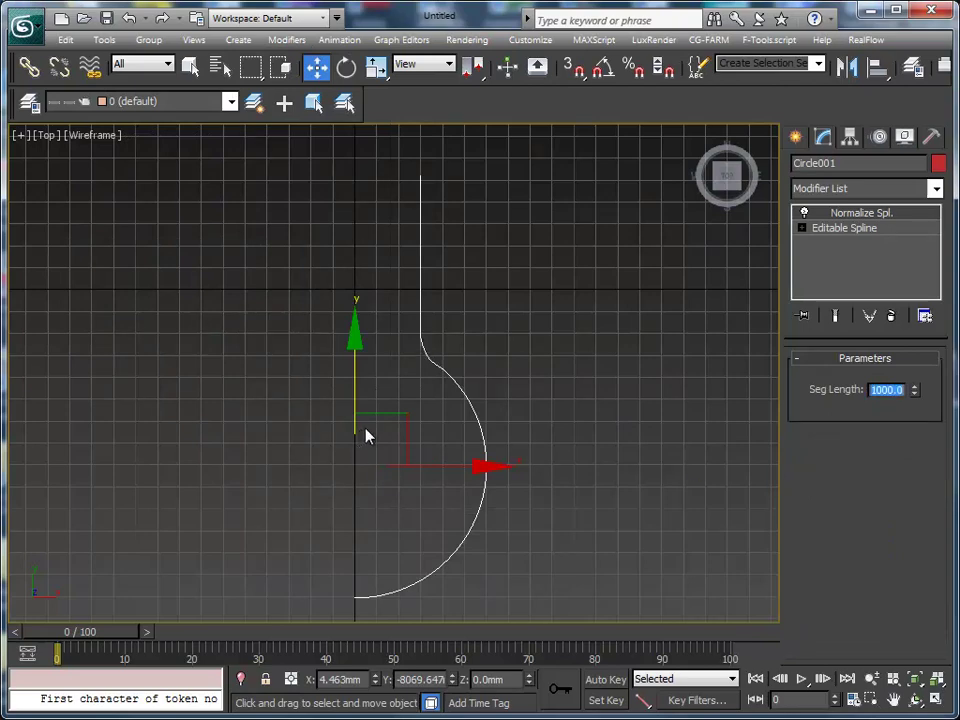
middle_click_drag(365, 436, 345, 452)
Collapse to check vertex spacing, undo, and change Seg Length to 2000
right_click(516, 334)
mouse_move(548, 509)
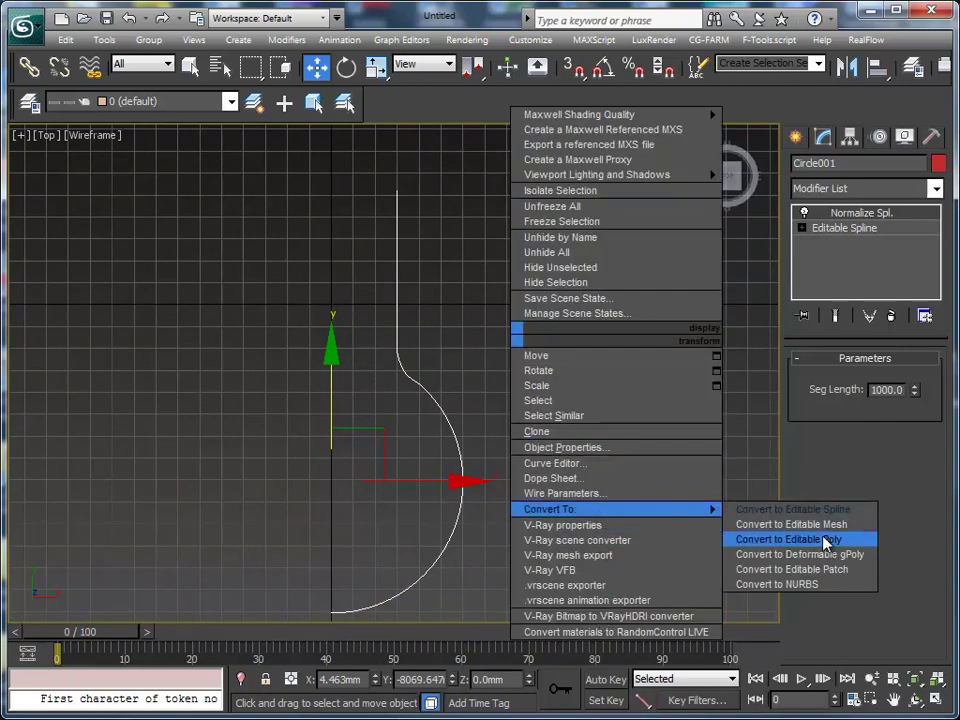
left_click(845, 509)
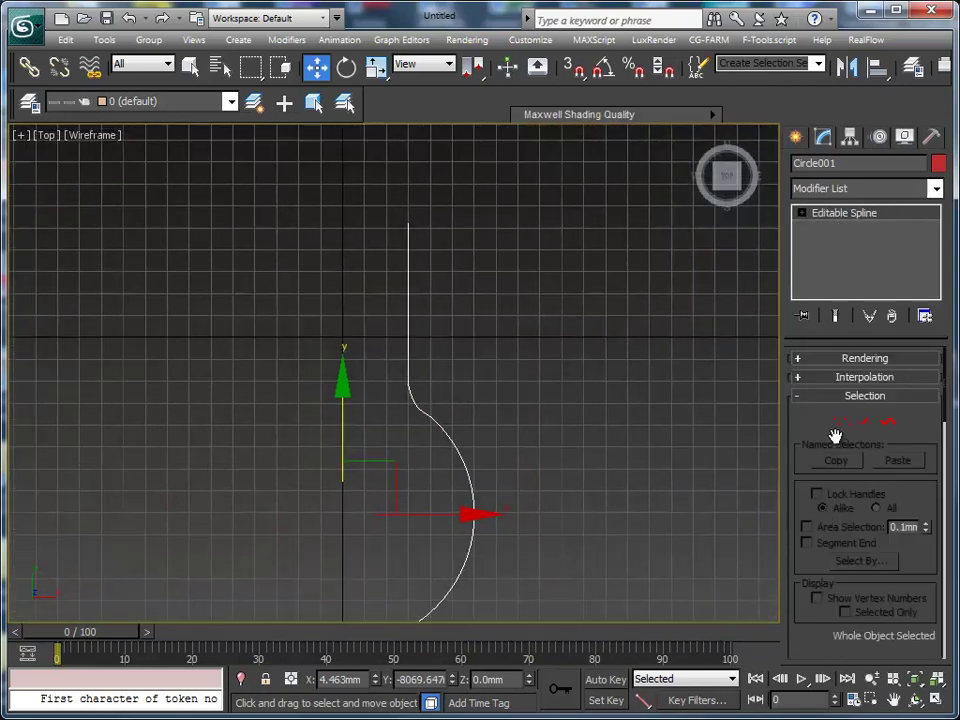
left_click(842, 421)
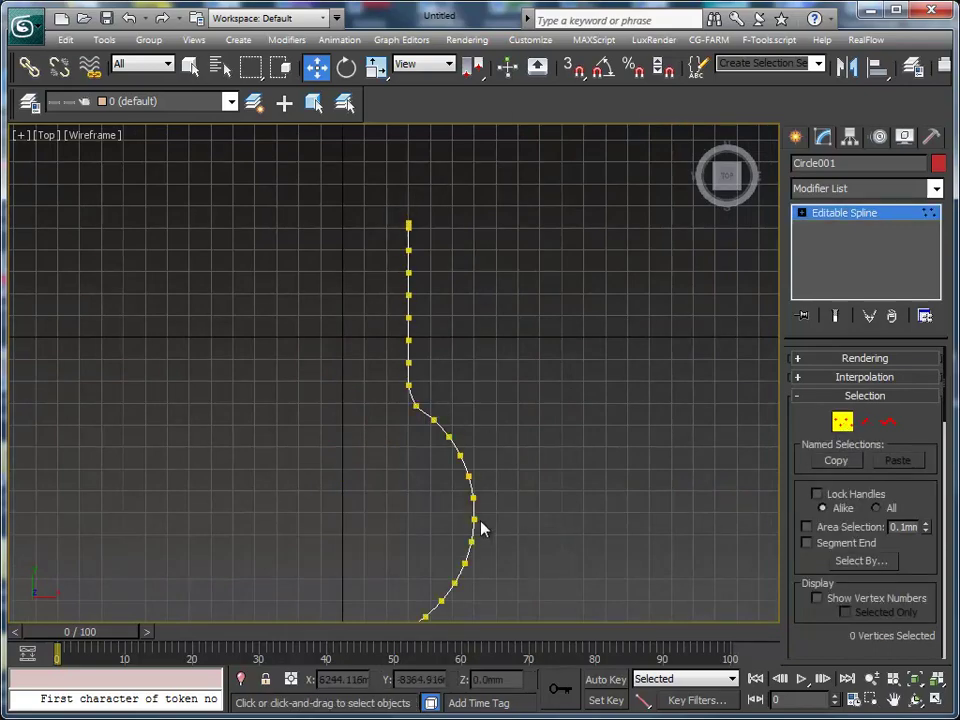
middle_click_drag(480, 527, 529, 399)
middle_click_drag(447, 492, 452, 555)
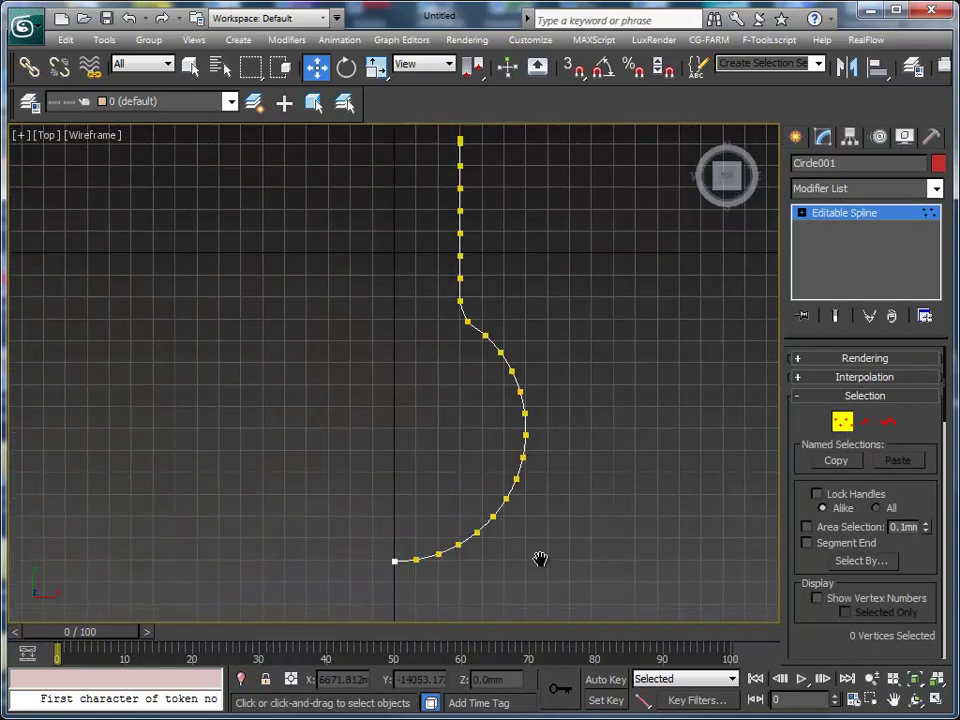
scroll(550, 540, "up", 3)
scroll(578, 459, "down", 3)
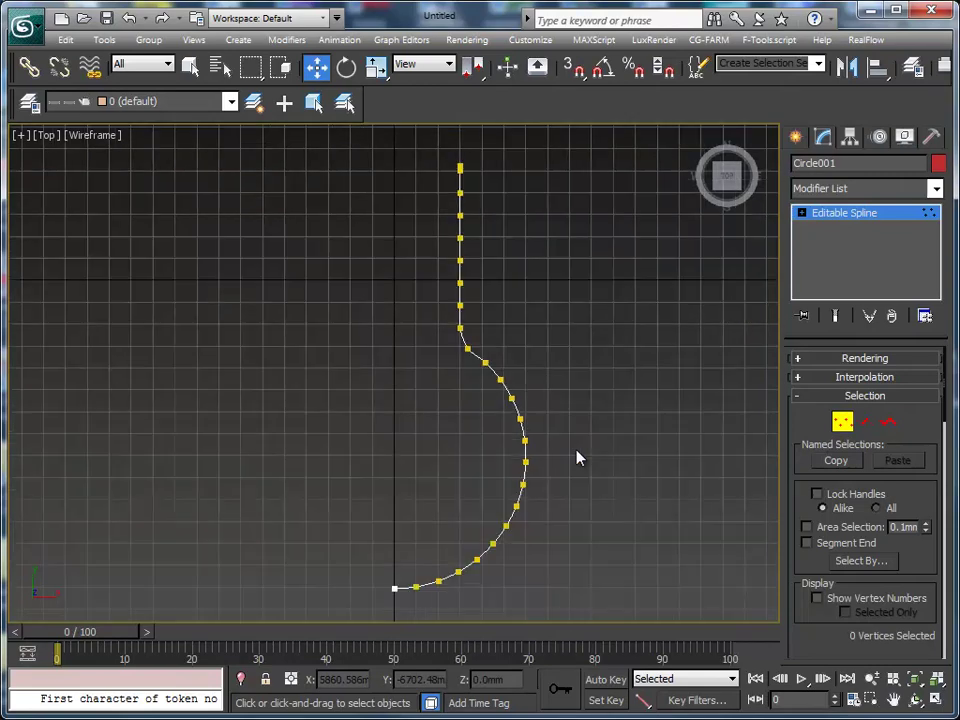
key("n")
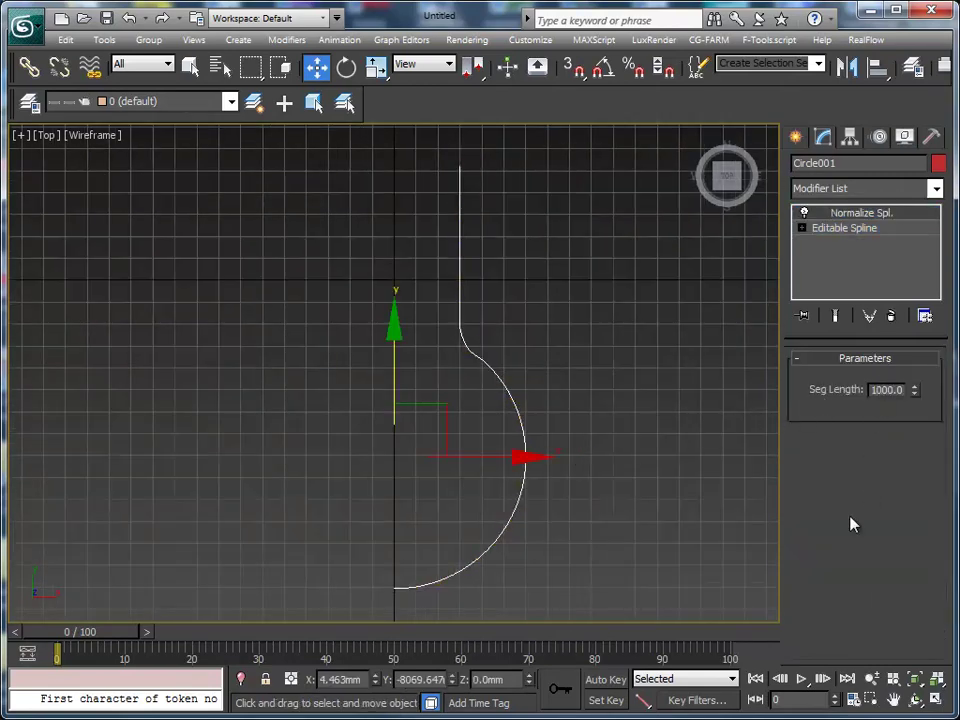
type("2000")
key("Return")
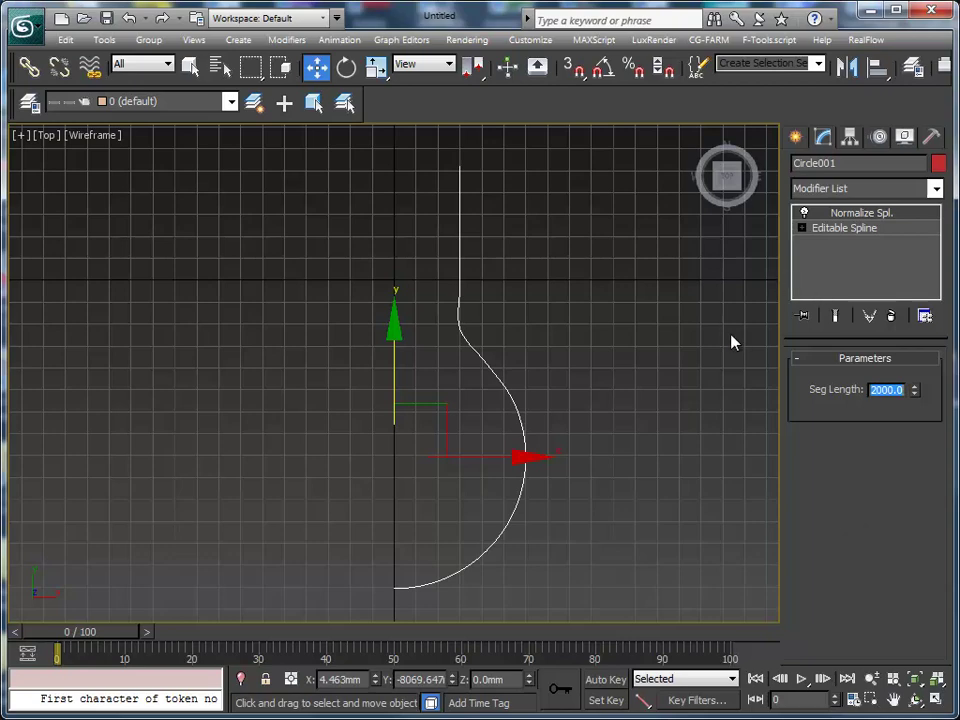
Collapse Normalize Spline to an Editable Spline and select the line-arc junction vertex
right_click(606, 358)
mouse_move(640, 520)
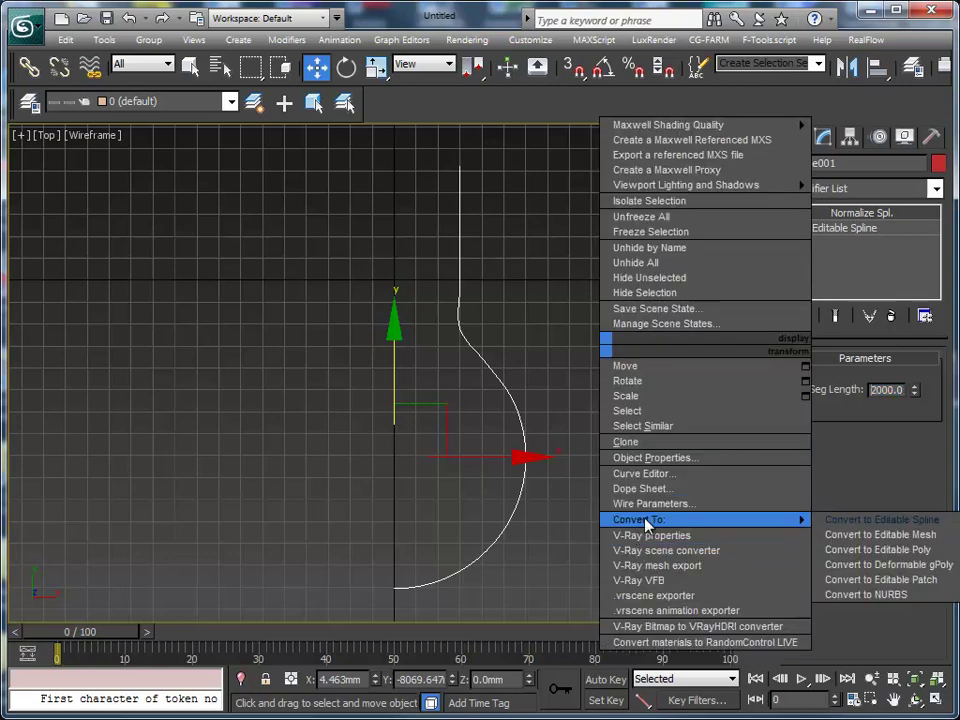
left_click(880, 520)
mouse_move(490, 311)
middle_mouse_down()
mouse_move(503, 339)
mouse_move(535, 365)
mouse_move(542, 328)
mouse_move(516, 374)
middle_mouse_up()
left_click(843, 423)
left_click(530, 340)
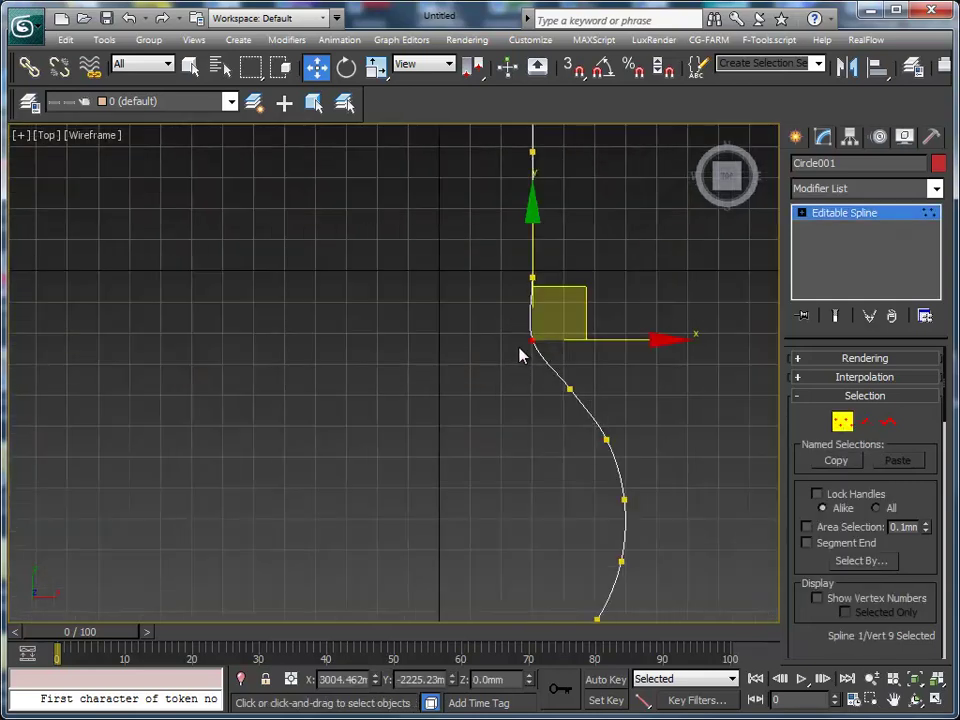
left_click_drag(503, 265, 549, 343)
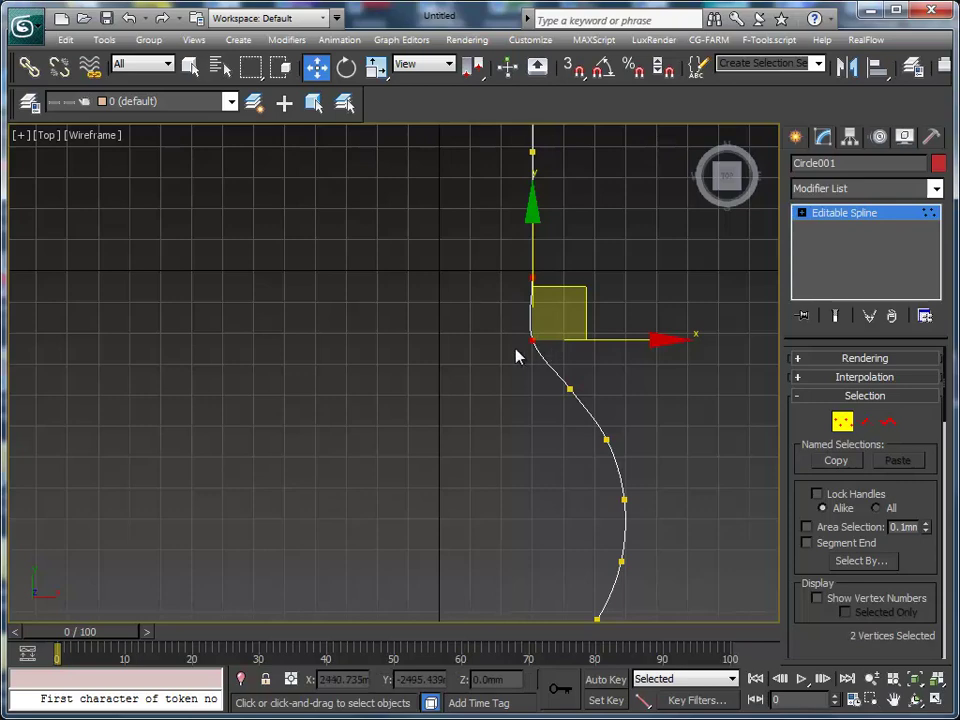
left_click(517, 335)
left_click(532, 340)
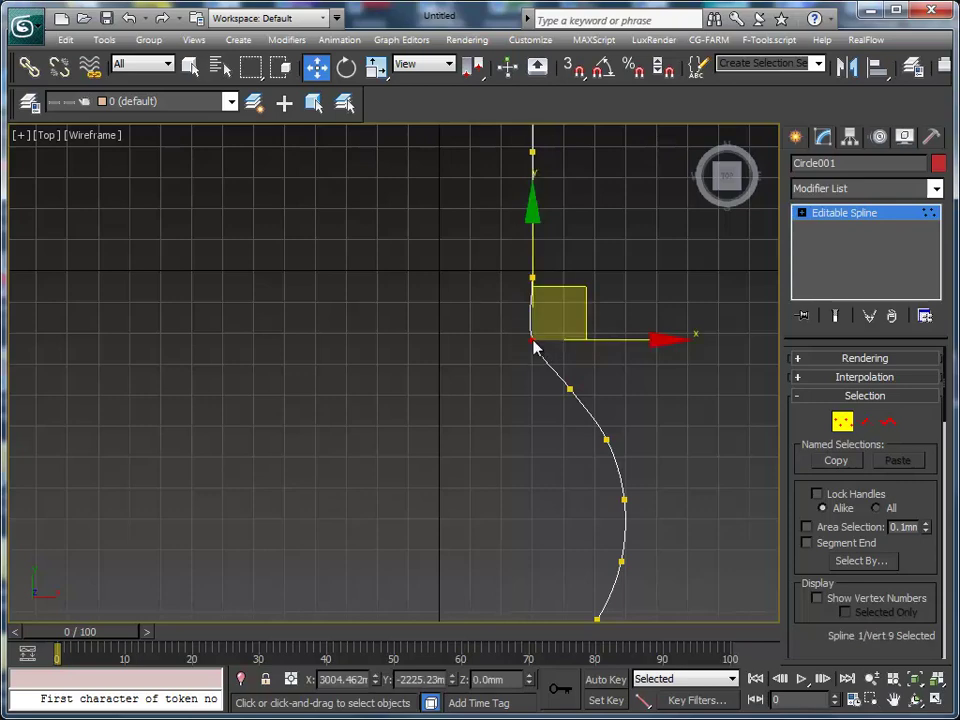
Make the junction vertex Bezier Corner and adjust its handles to smooth the bend
right_click(533, 345)
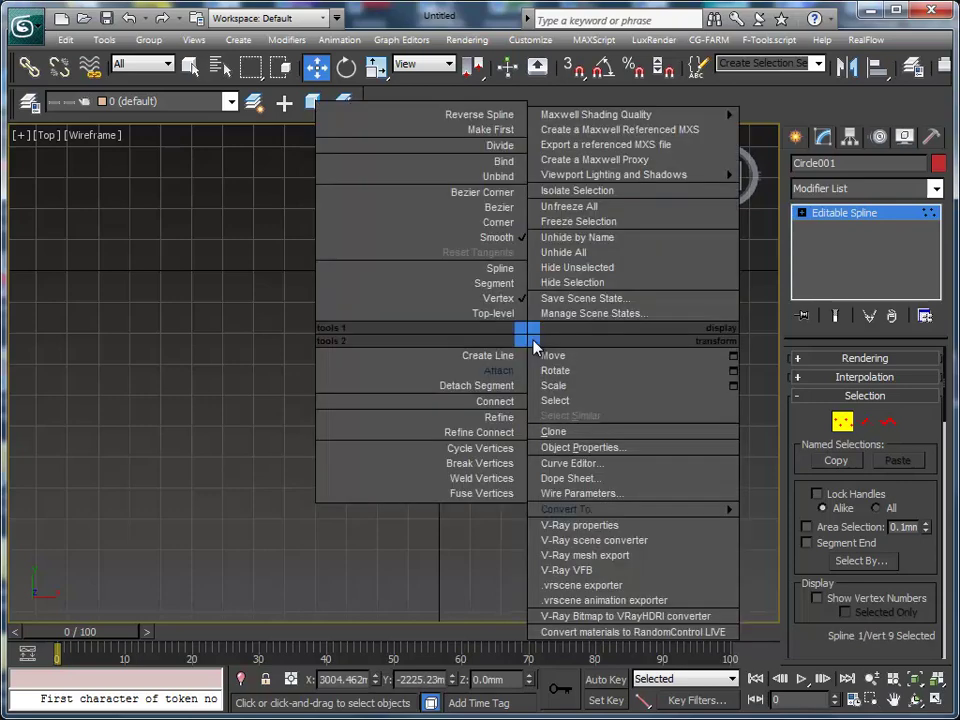
left_click(510, 192)
middle_click_drag(499, 368, 338, 360)
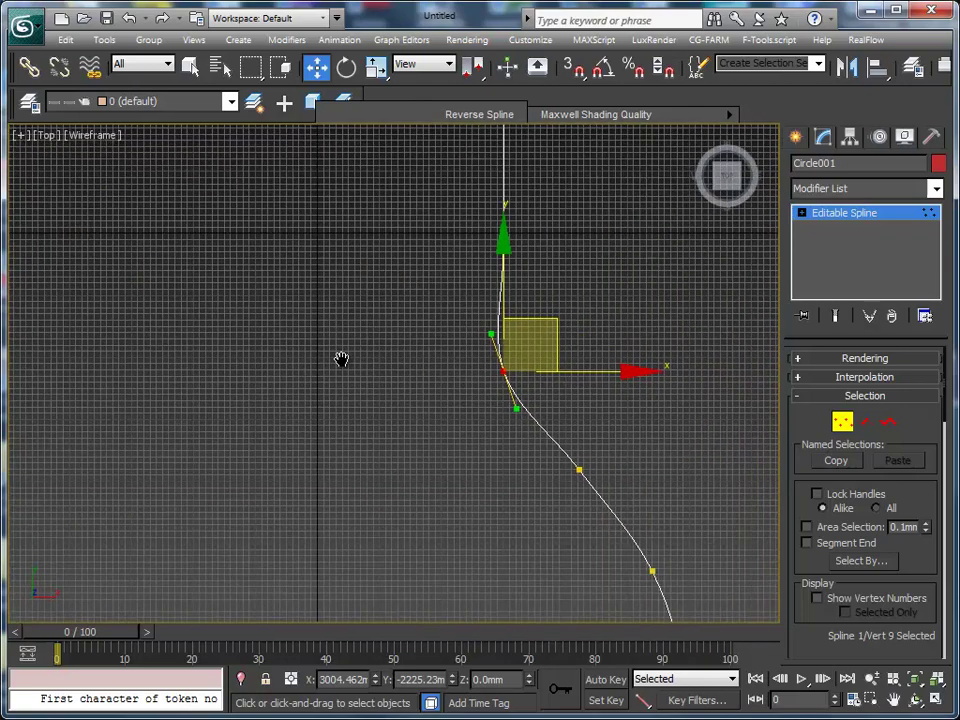
left_click_drag(477, 335, 487, 332)
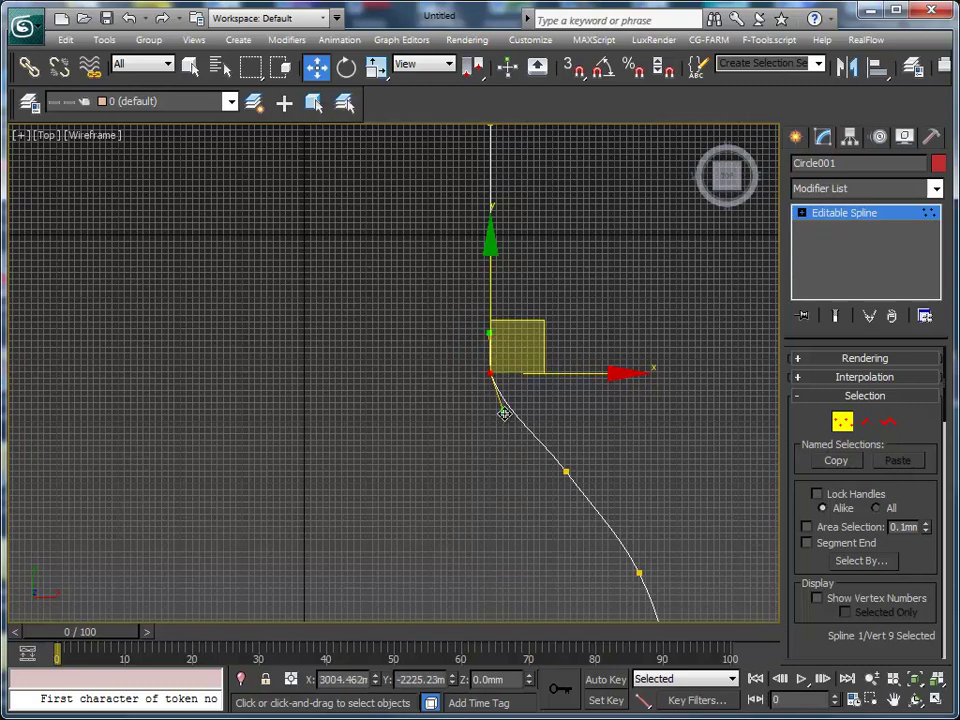
left_click_drag(502, 409, 513, 407)
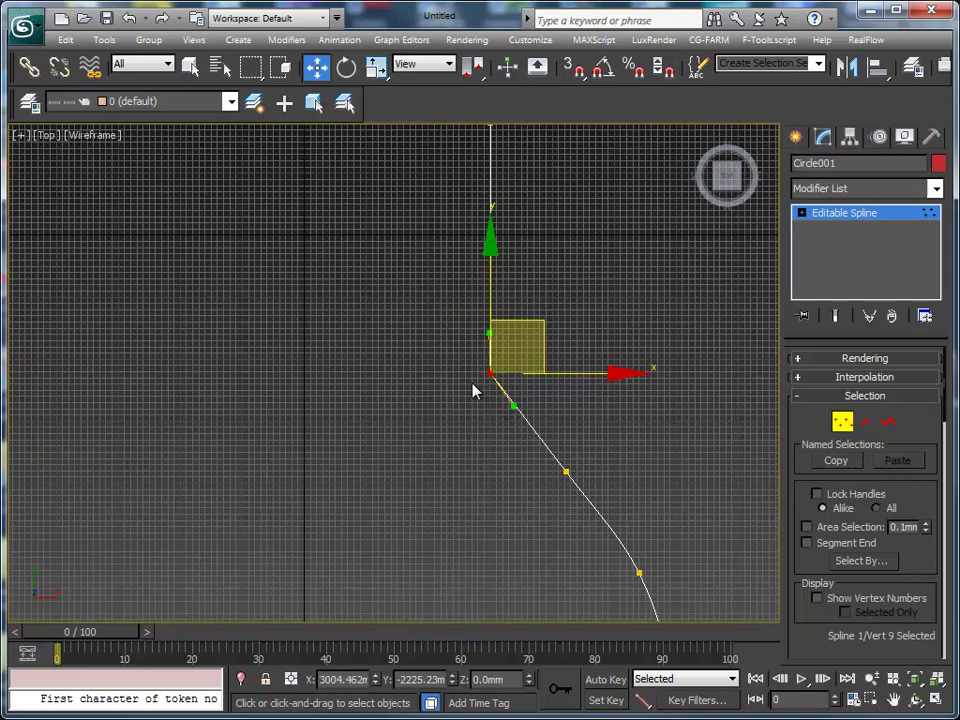
left_click_drag(489, 284, 491, 299)
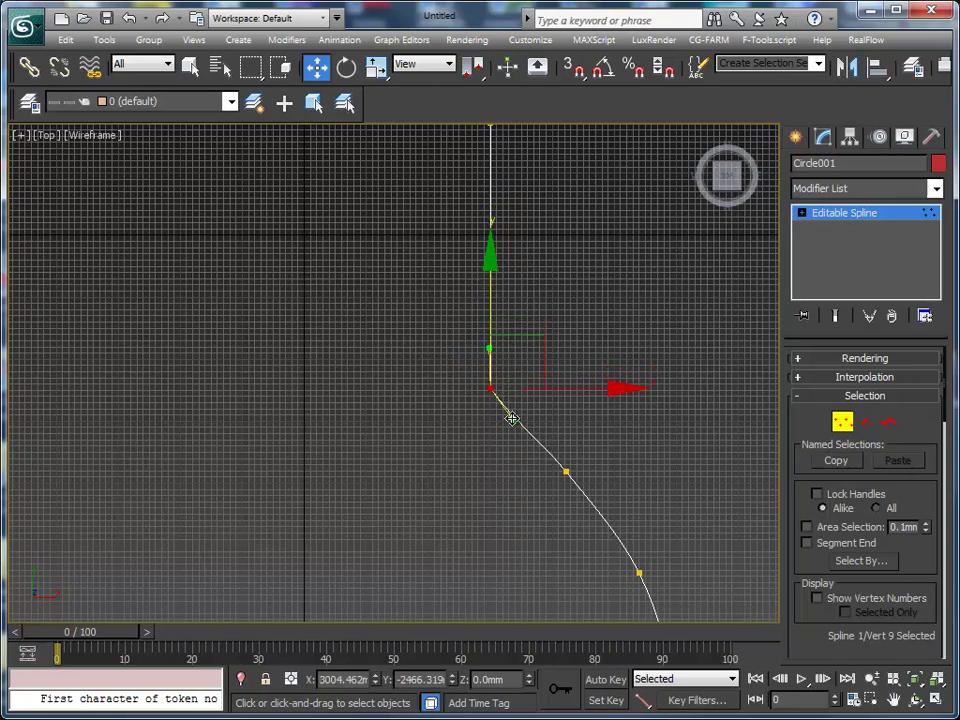
left_click_drag(513, 419, 516, 413)
Zoom and pan the Top viewport to recentre the smoothed spline
scroll(516, 413, "down", 2)
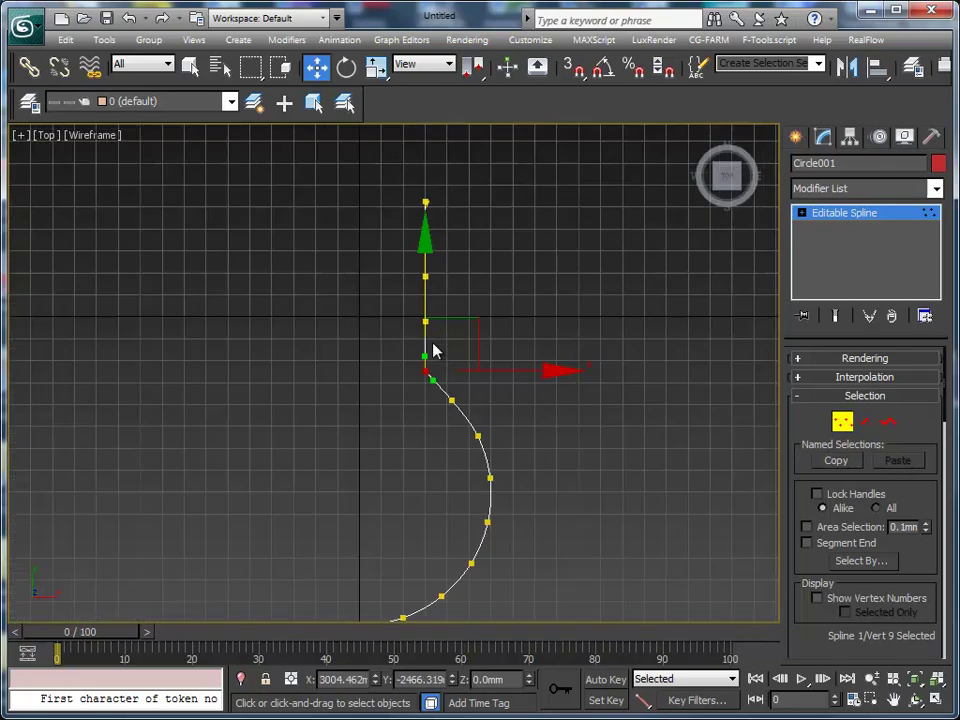
scroll(514, 407, "up", 1)
scroll(538, 369, "down", 1)
scroll(590, 369, "down", 2)
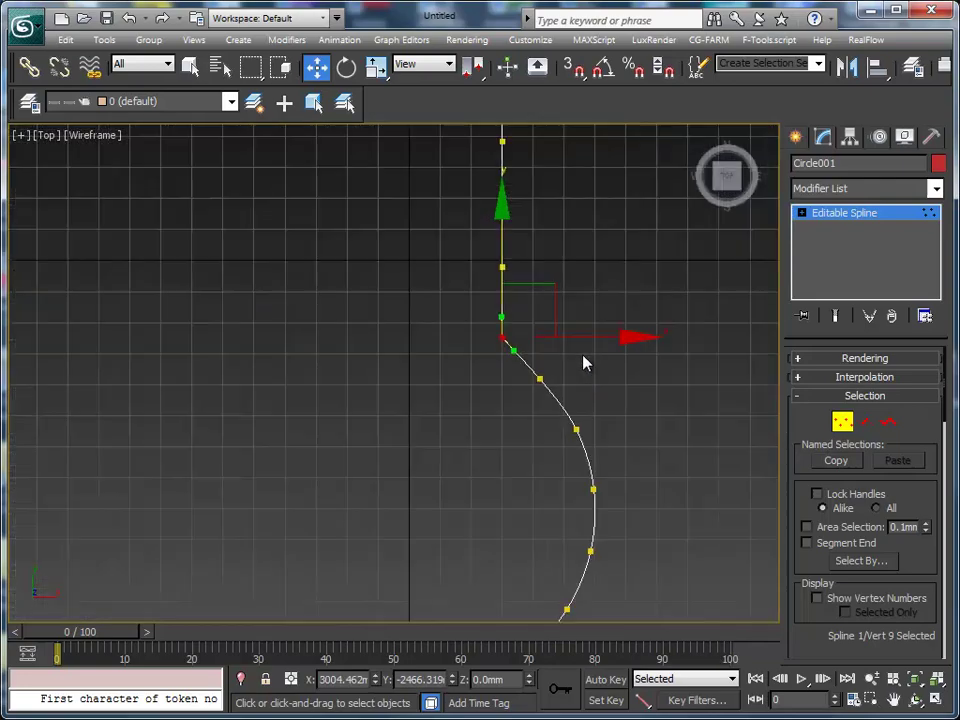
mouse_move(583, 362)
middle_mouse_down()
mouse_move(566, 469)
mouse_move(578, 371)
middle_mouse_up()
scroll(578, 372, "down", 2)
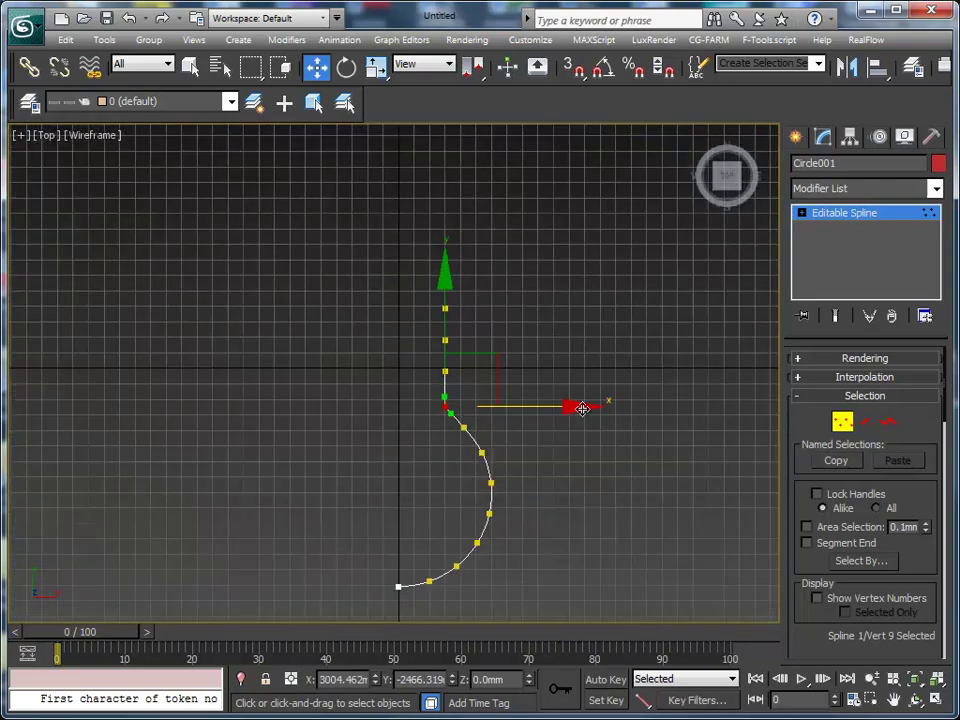
middle_click_drag(590, 428, 651, 413)
scroll(651, 413, "up", 1)
scroll(641, 437, "down", 1)
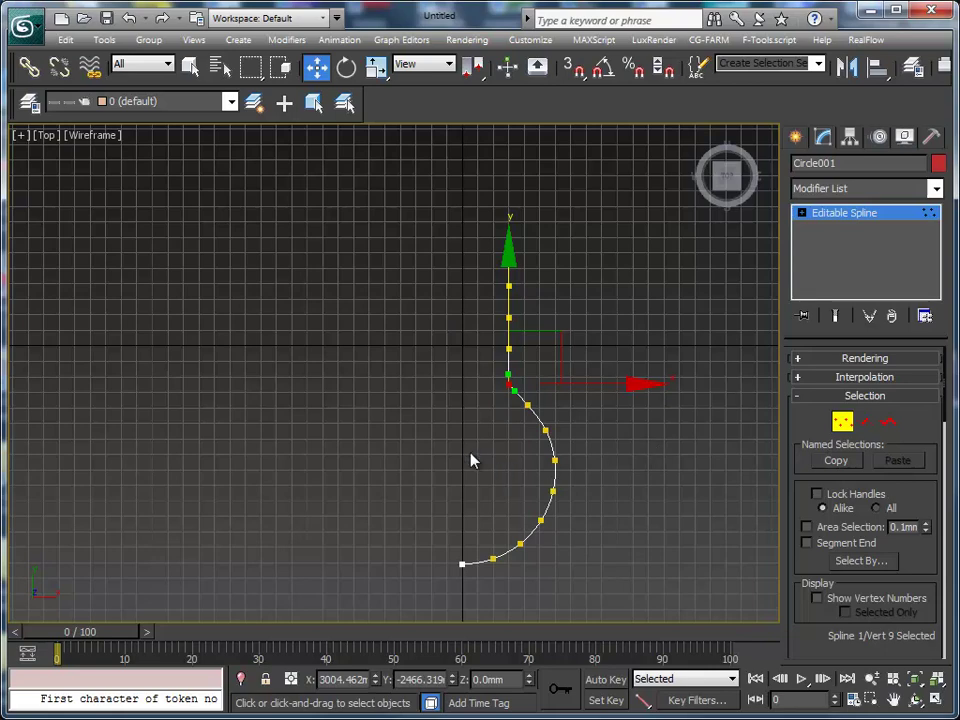
Delete the profile spline's bottom segment
mouse_move(424, 510)
middle_mouse_down("alt")
mouse_move(396, 511)
mouse_move(465, 450)
mouse_move(253, 311)
mouse_move(453, 387)
mouse_move(395, 384)
middle_mouse_up("alt")
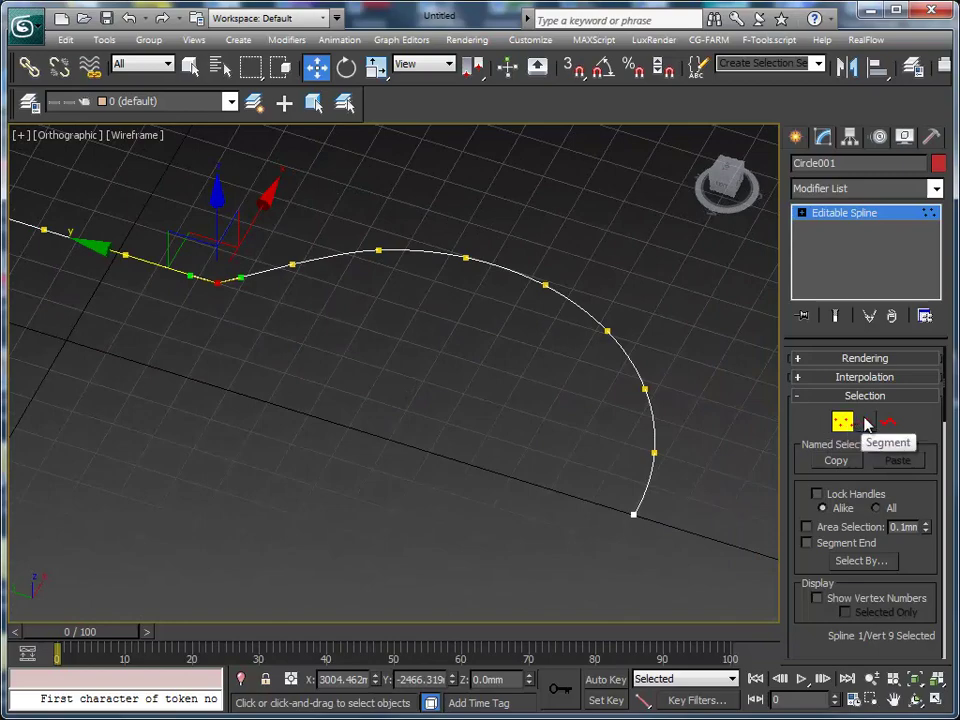
left_click(865, 422)
left_click(646, 505)
key("Delete")
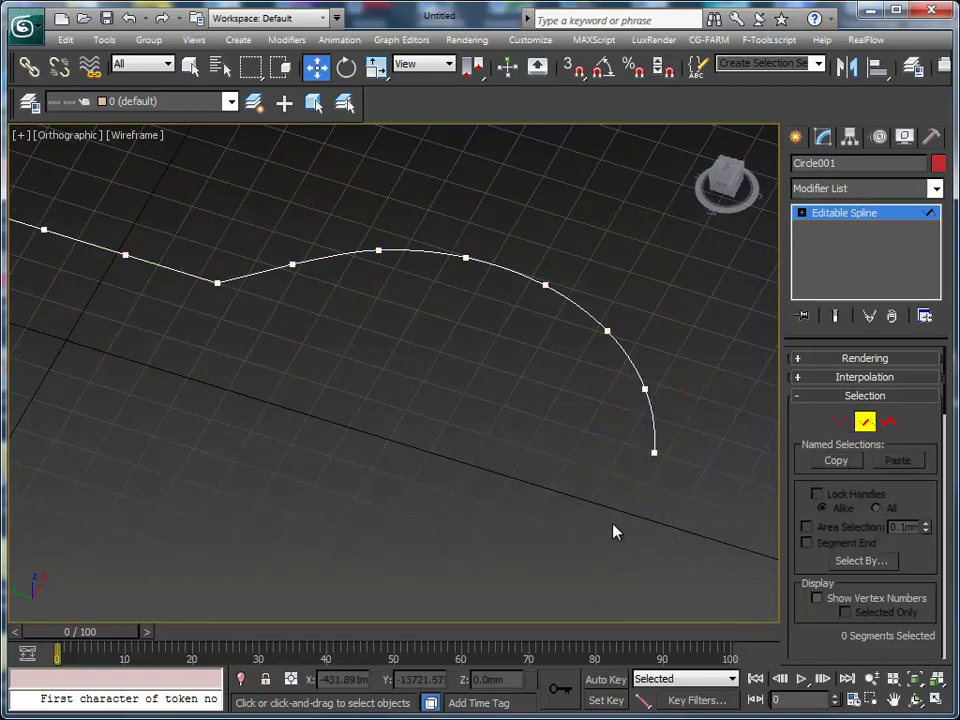
mouse_move(612, 529)
middle_mouse_down("alt")
mouse_move(634, 582)
mouse_move(572, 541)
middle_mouse_up("alt")
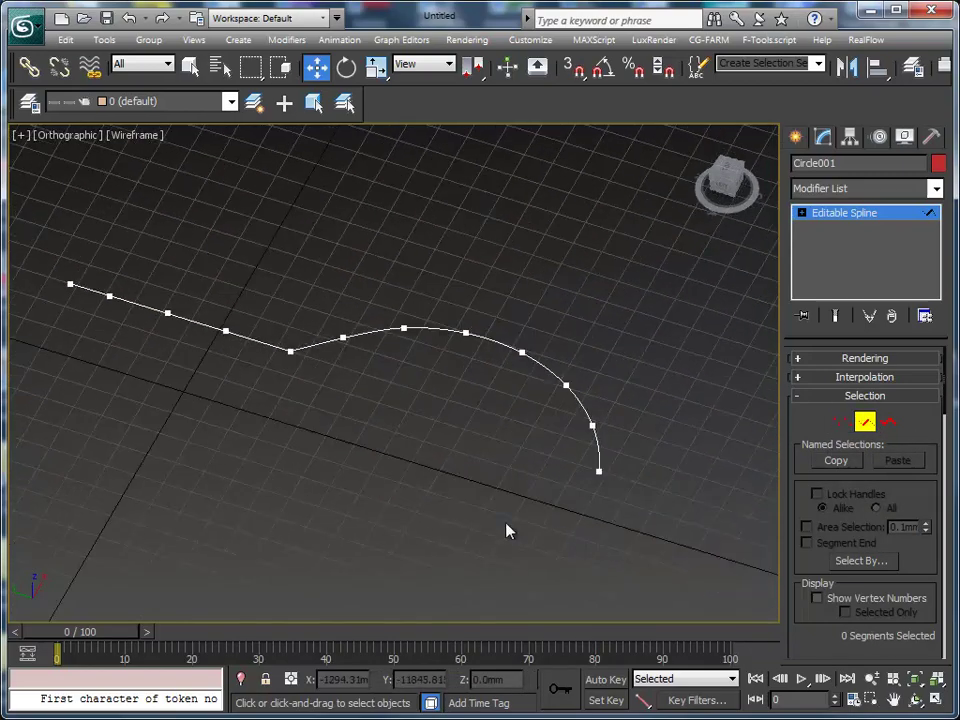
mouse_move(503, 529)
middle_mouse_down()
mouse_move(454, 534)
mouse_move(540, 480)
mouse_move(543, 552)
mouse_move(509, 557)
middle_mouse_up()
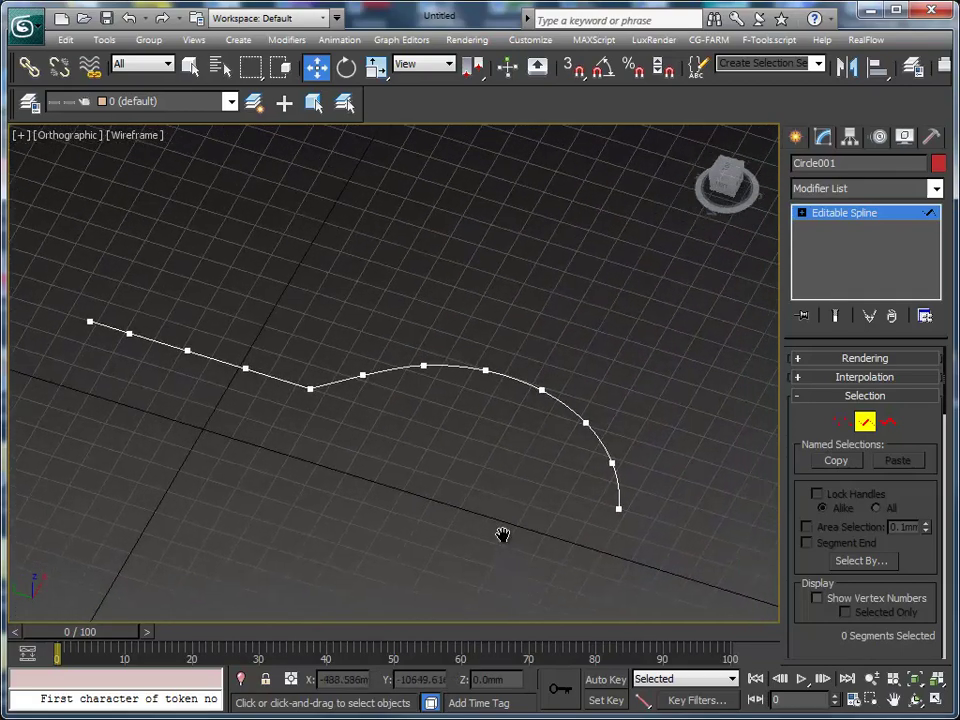
mouse_move(504, 536)
middle_mouse_down()
mouse_move(544, 536)
mouse_move(576, 557)
middle_mouse_up()
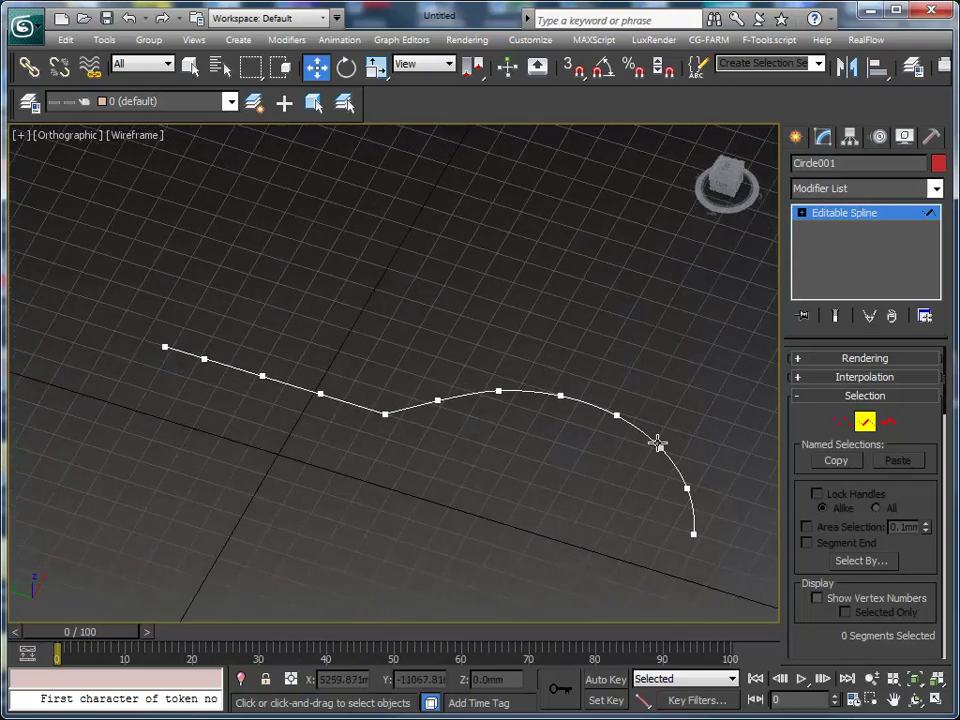
Select all 11 segments and Divide them, giving 22 segments
left_click(840, 422)
left_click(166, 350)
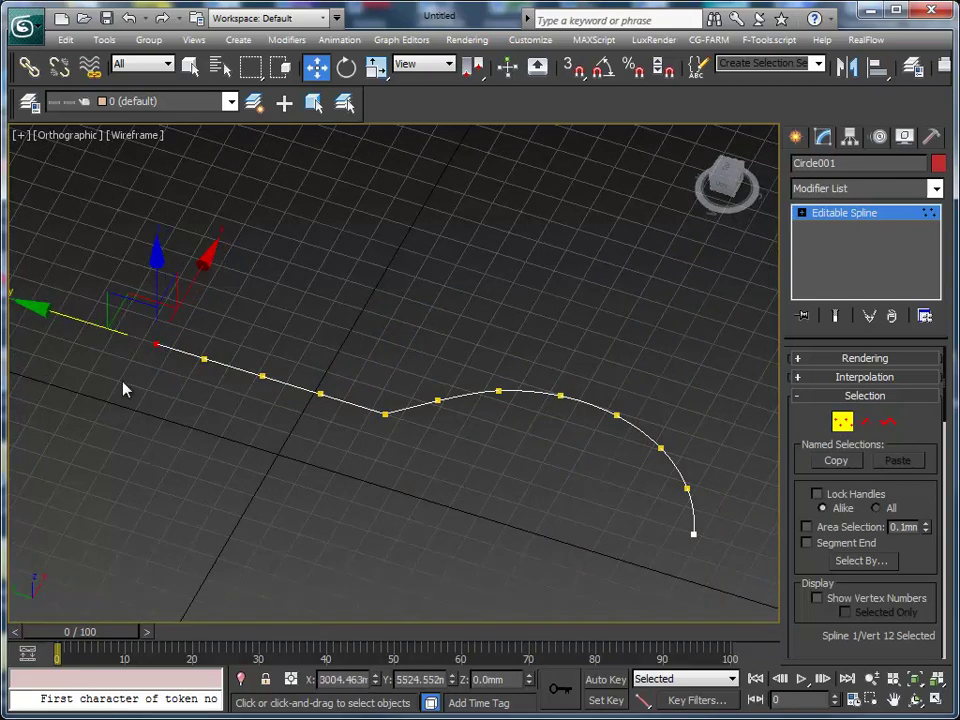
mouse_move(282, 439)
middle_mouse_down()
mouse_move(330, 439)
mouse_move(321, 437)
middle_mouse_up()
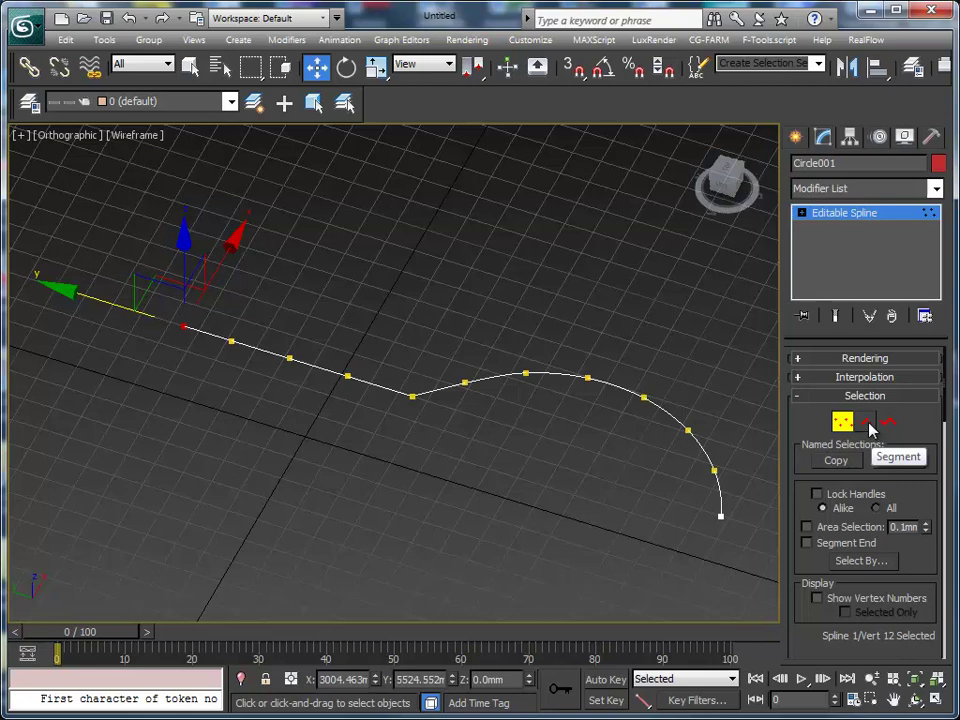
left_click(868, 424)
middle_click_drag(471, 471, 418, 476)
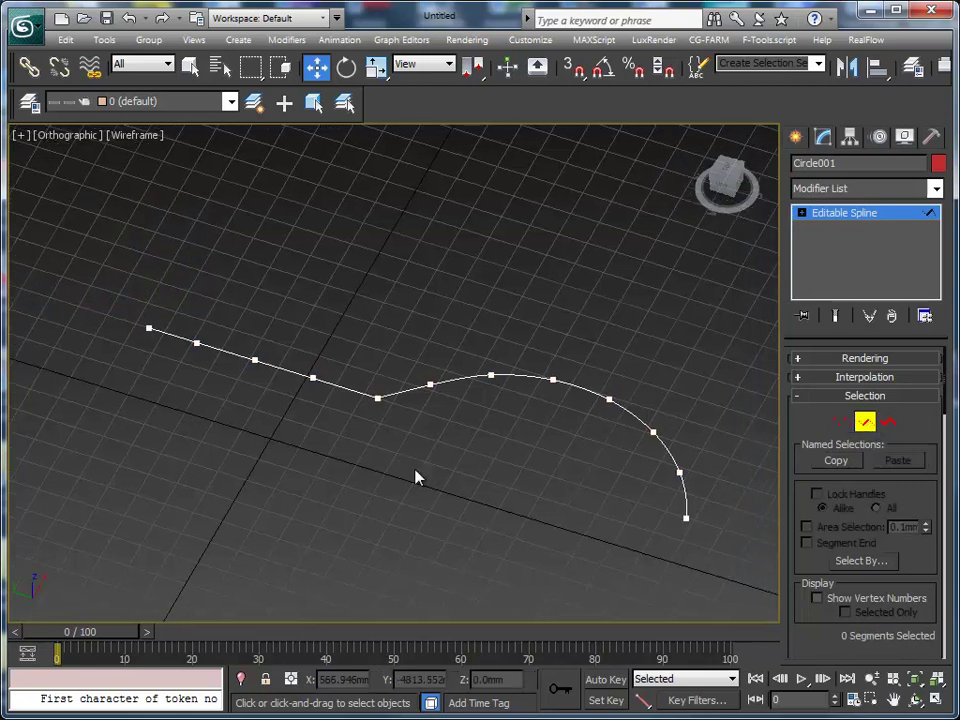
key("ctrl+a")
right_click(313, 445)
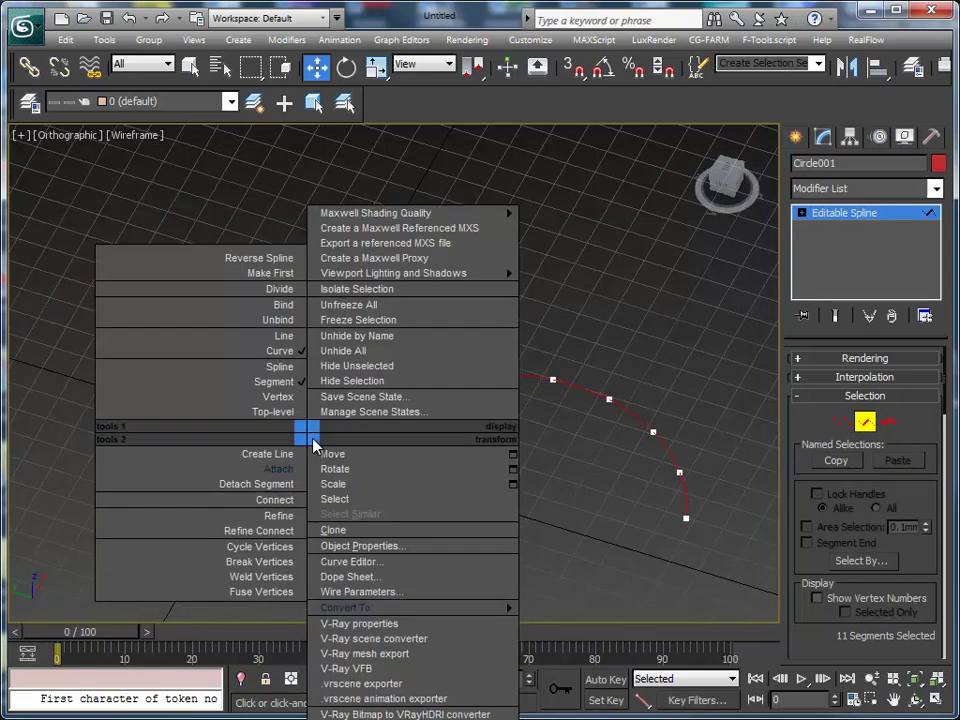
left_click(280, 289)
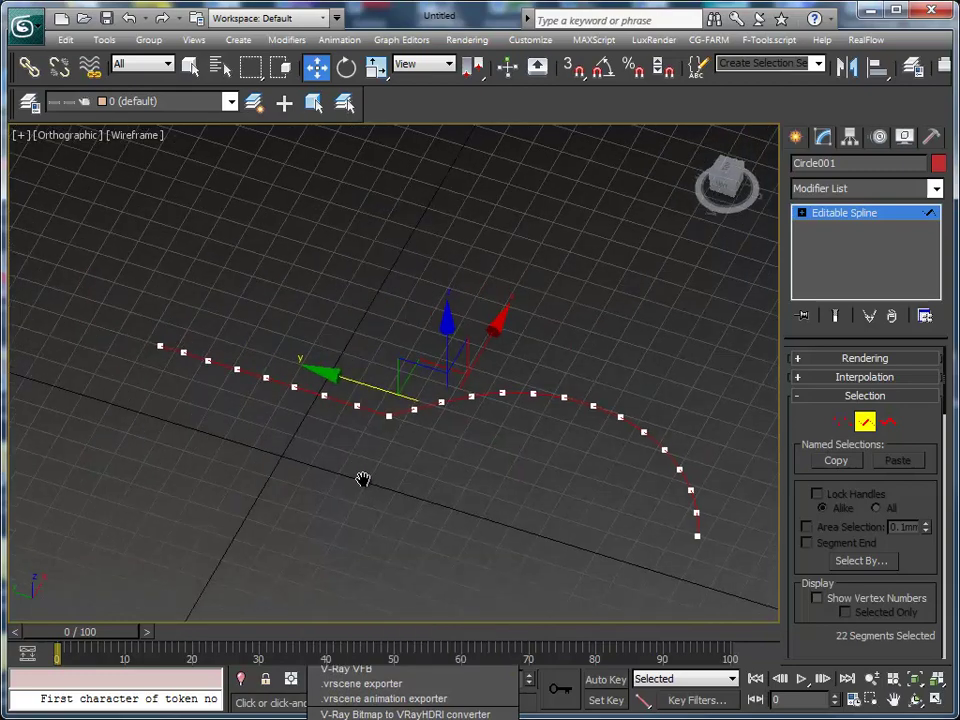
middle_click_drag(364, 480, 378, 489)
mouse_move(448, 490)
middle_mouse_down()
mouse_move(411, 521)
mouse_move(405, 555)
middle_mouse_up()
Switch to the Top view, frame Circle001's straight run, and enter Vertex sub-object level
key("t")
key("z")
scroll(476, 287, "up", 3)
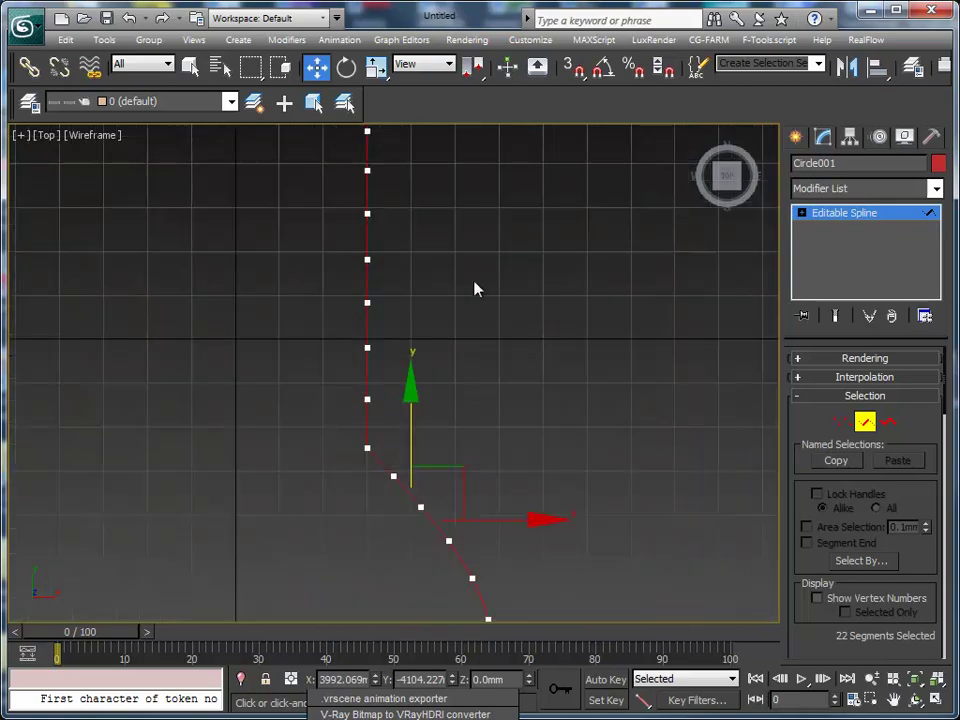
mouse_move(476, 287)
middle_mouse_down()
mouse_move(490, 433)
mouse_move(519, 439)
middle_mouse_up()
scroll(495, 422, "up", 1)
scroll(495, 422, "down", 1)
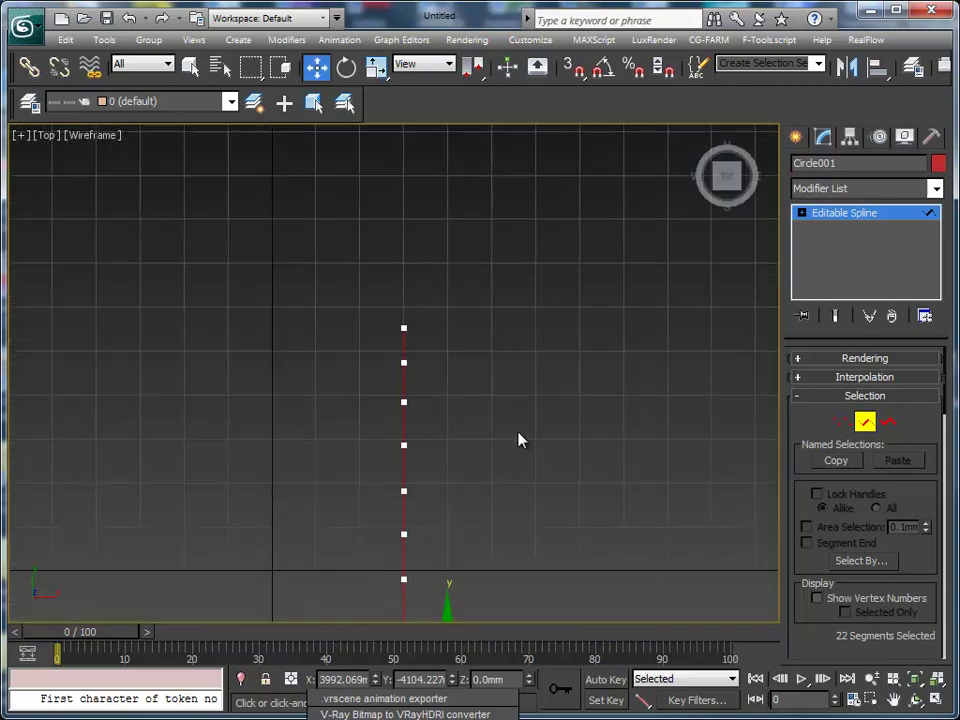
left_click(843, 423)
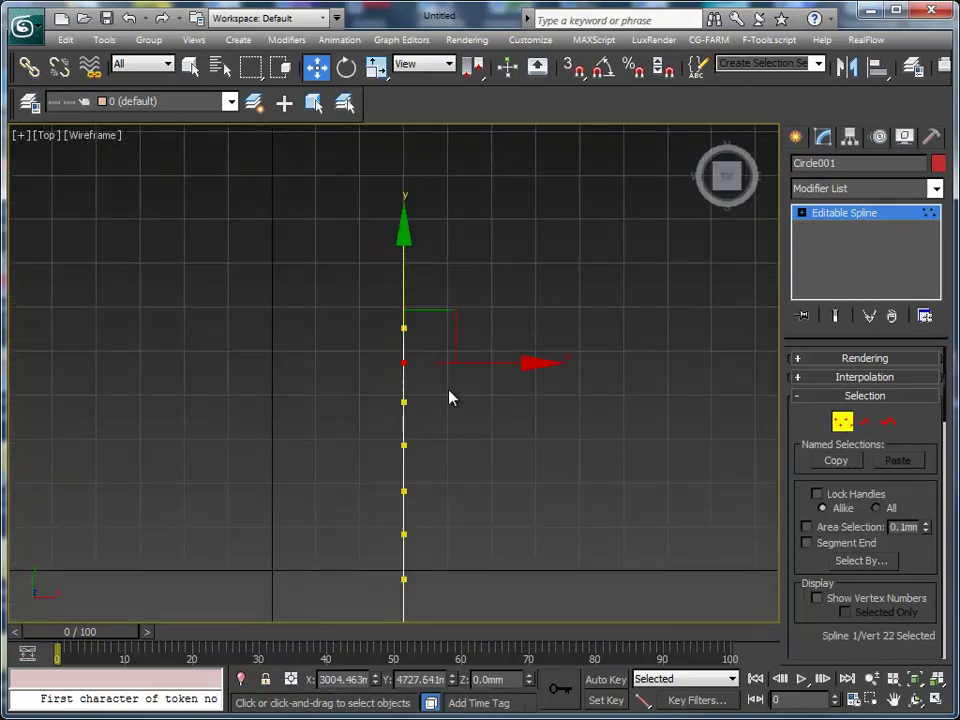
Ctrl-select alternating vertices on the straight run and move them sideways along X into a wave
middle_click_drag(463, 400, 496, 303)
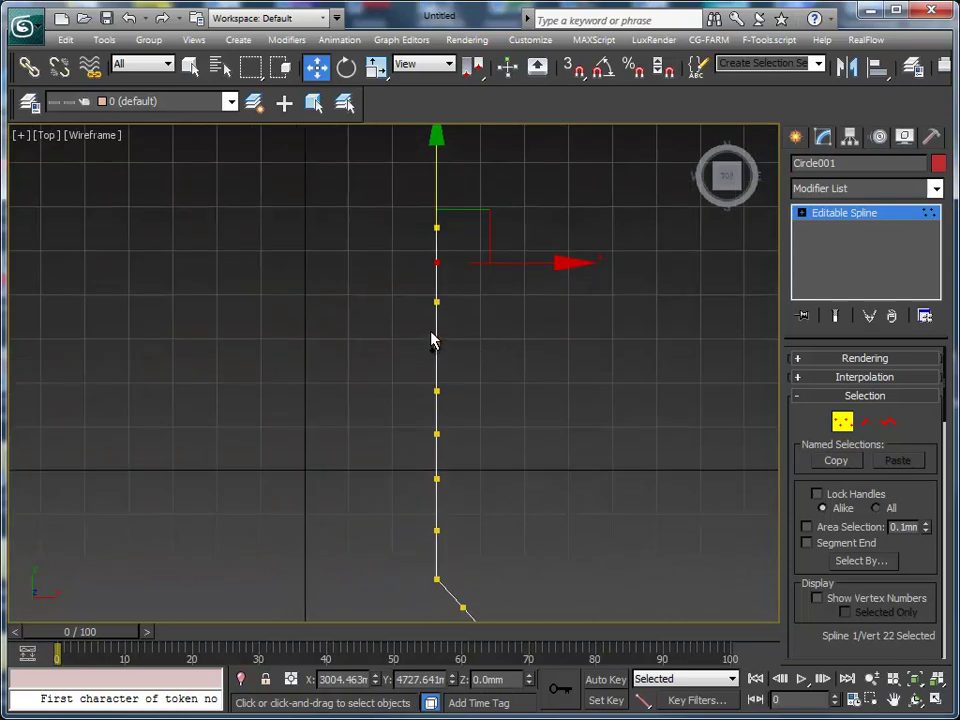
left_click(432, 341)
left_click(436, 434, "ctrl")
mouse_move(467, 439)
middle_mouse_down()
mouse_move(512, 407)
mouse_move(409, 385)
middle_mouse_up()
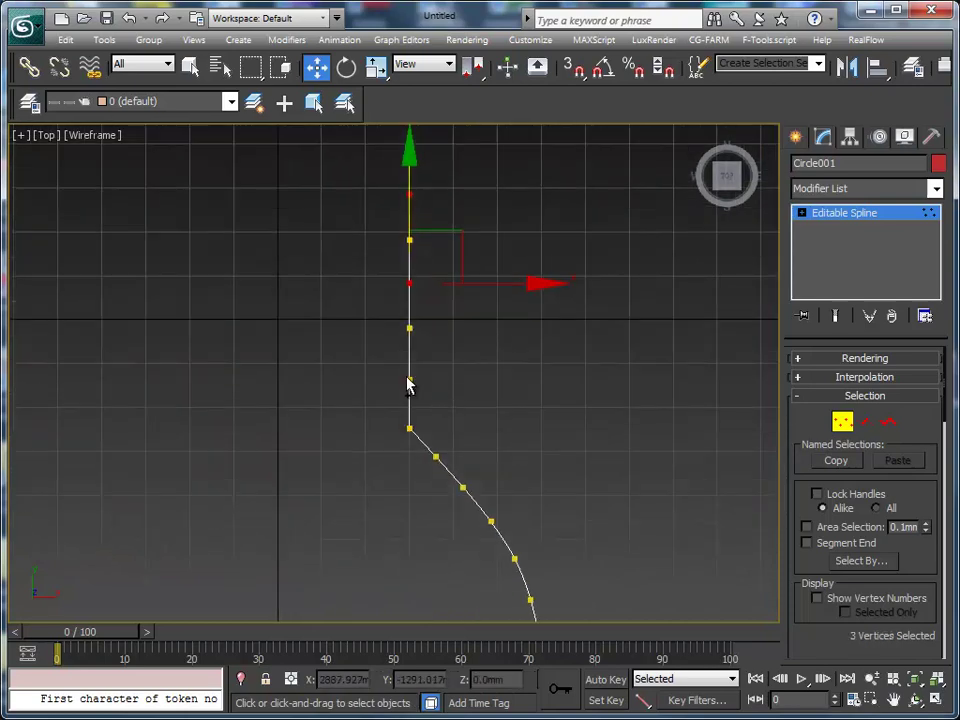
left_click(429, 389, "ctrl")
left_click_drag(486, 377, 527, 379)
Reselect the top and lower wave vertices and straighten the lower segments into a straight run
middle_click_drag(525, 343, 560, 513)
scroll(525, 371, "up", 3)
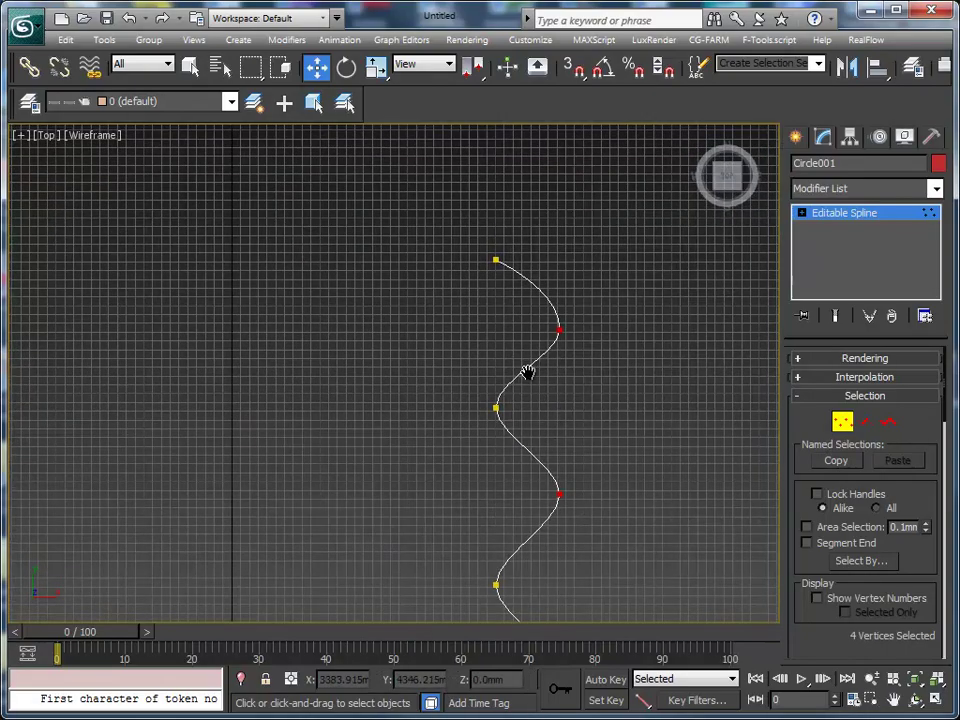
middle_click_drag(525, 371, 480, 249)
left_click(476, 316)
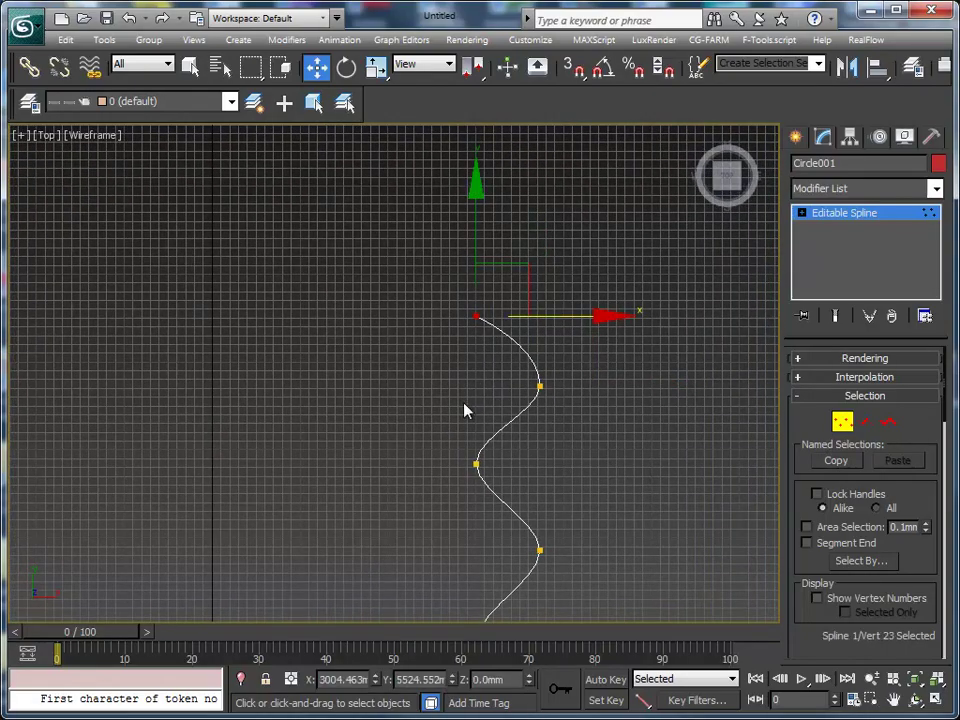
mouse_move(466, 465)
middle_mouse_down()
mouse_move(574, 489)
mouse_move(433, 420)
mouse_move(536, 286)
mouse_move(386, 426)
middle_mouse_up()
left_click(456, 420)
left_click(428, 420, "ctrl")
left_click_drag(510, 489, 490, 378)
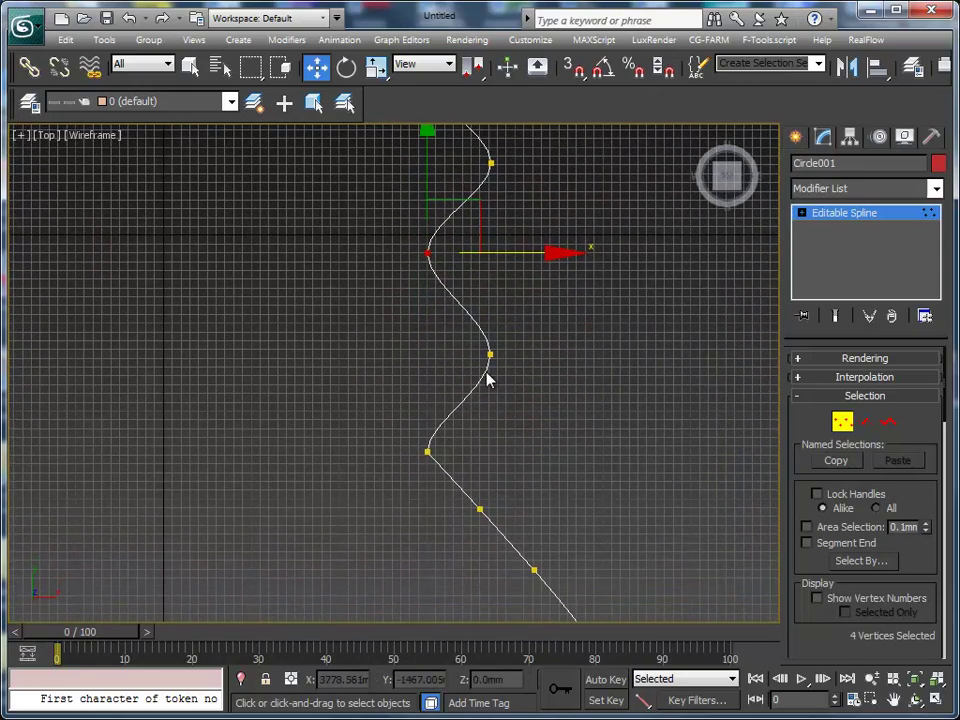
middle_click_drag(517, 405, 538, 606)
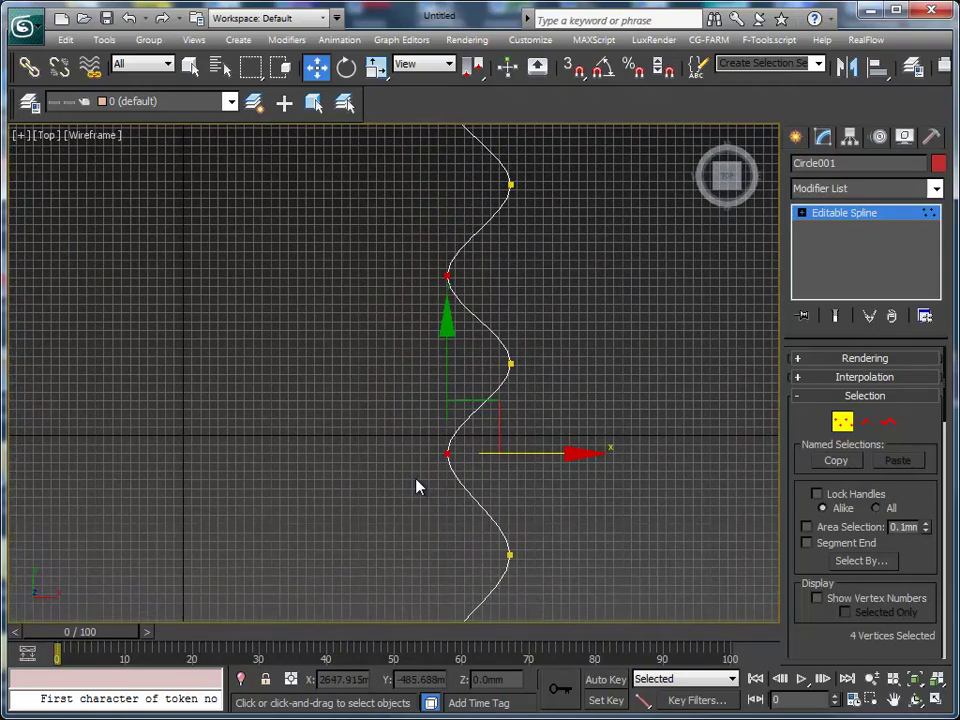
right_click(412, 474)
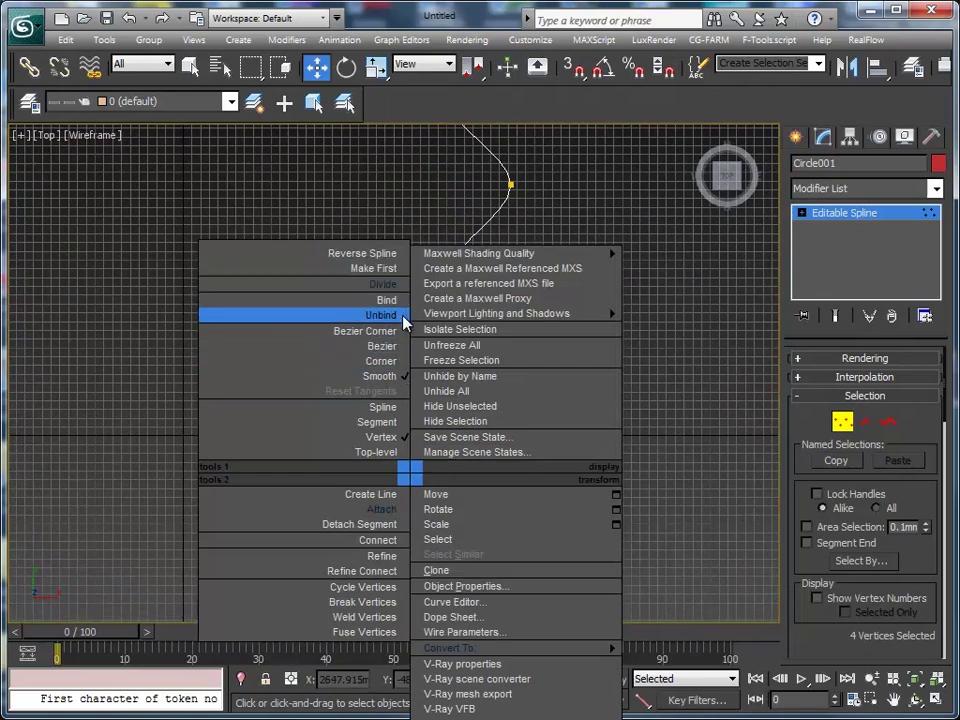
Make the selected vertices Corner, then reshape the curve where the wave meets the slope
left_click(396, 363)
mouse_move(549, 349)
middle_mouse_down()
mouse_move(497, 373)
mouse_move(502, 584)
middle_mouse_up()
mouse_move(428, 333)
middle_mouse_down()
mouse_move(454, 357)
mouse_move(484, 343)
mouse_move(469, 374)
mouse_move(515, 330)
middle_mouse_up()
middle_click_drag(543, 538, 523, 439)
middle_click_drag(510, 615, 514, 315)
middle_click_drag(496, 465, 475, 460)
left_click(465, 396)
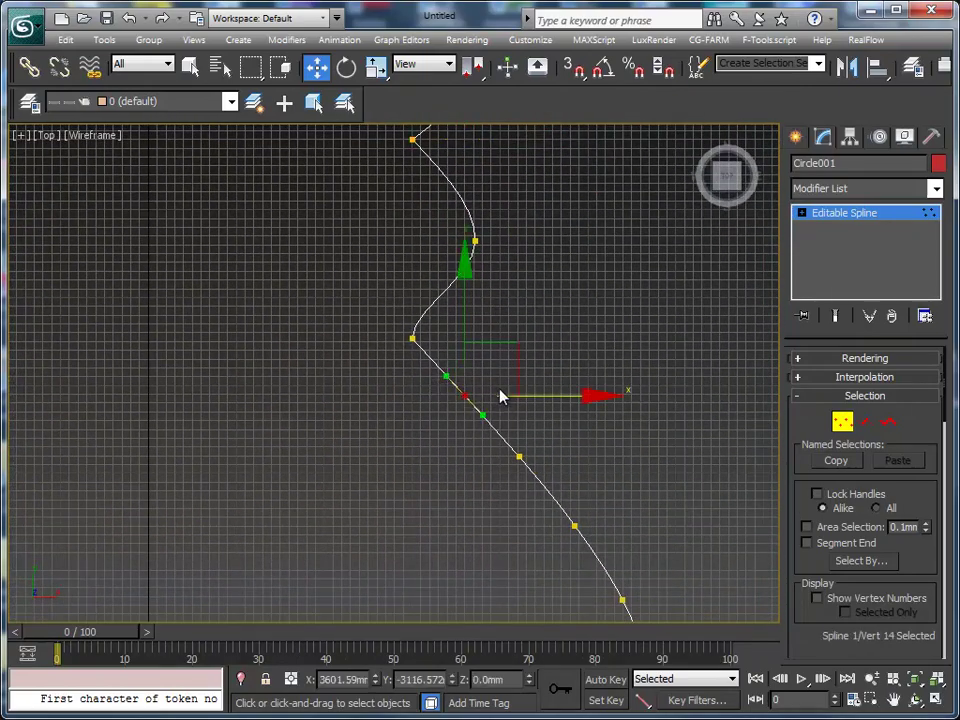
left_click_drag(514, 347, 558, 319)
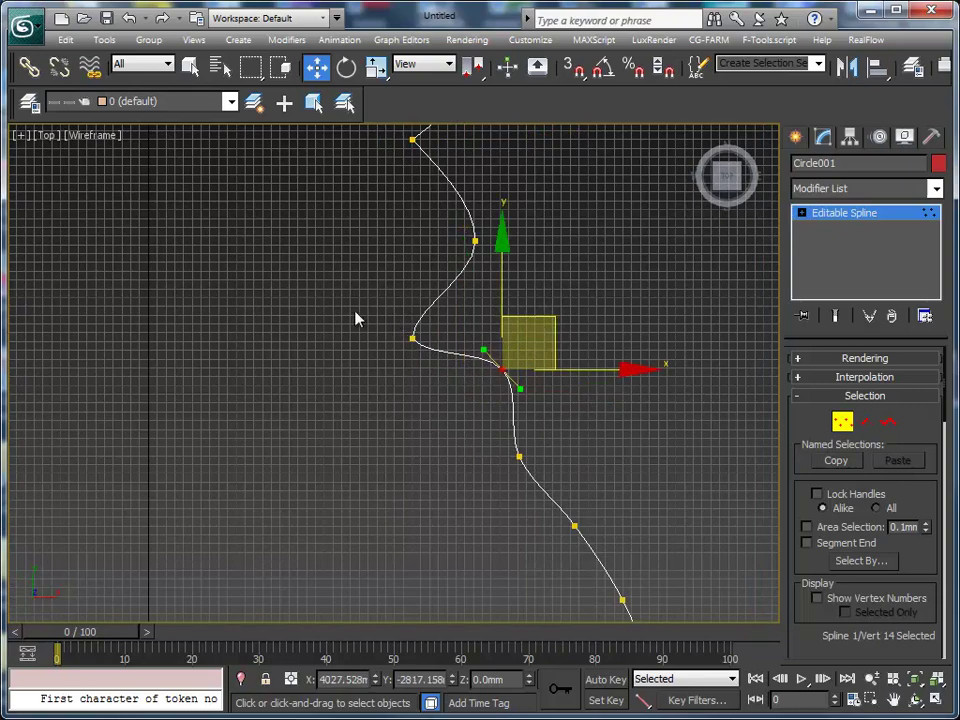
Convert the left-bulge vertex to a corner and nudge the next vertex up and right
left_click(412, 339)
right_click(368, 407)
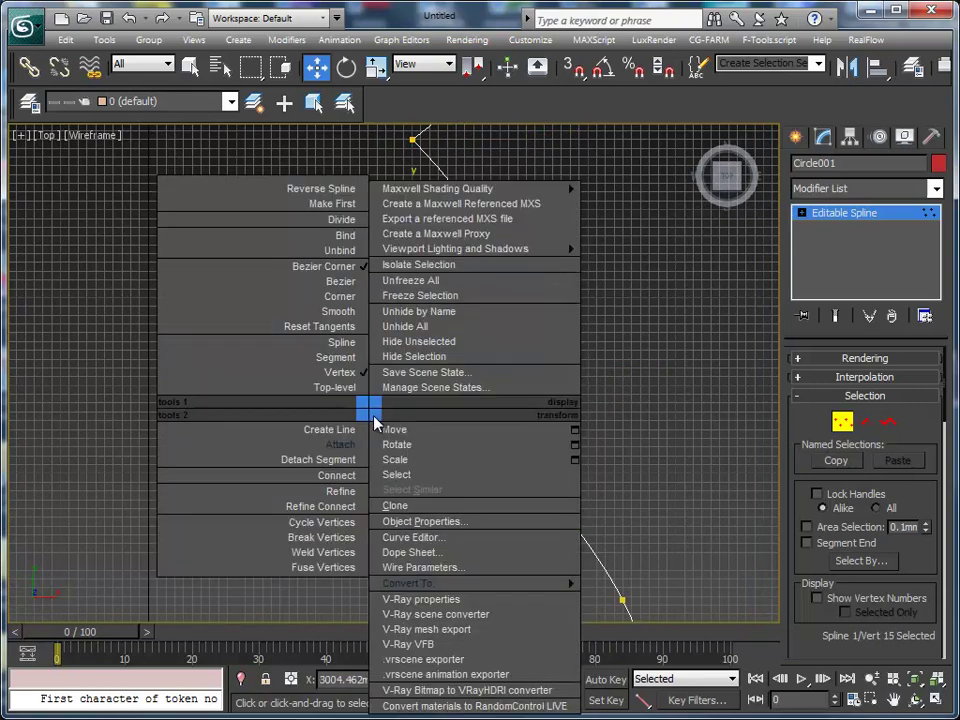
left_click(340, 296)
middle_click_drag(415, 443, 313, 307)
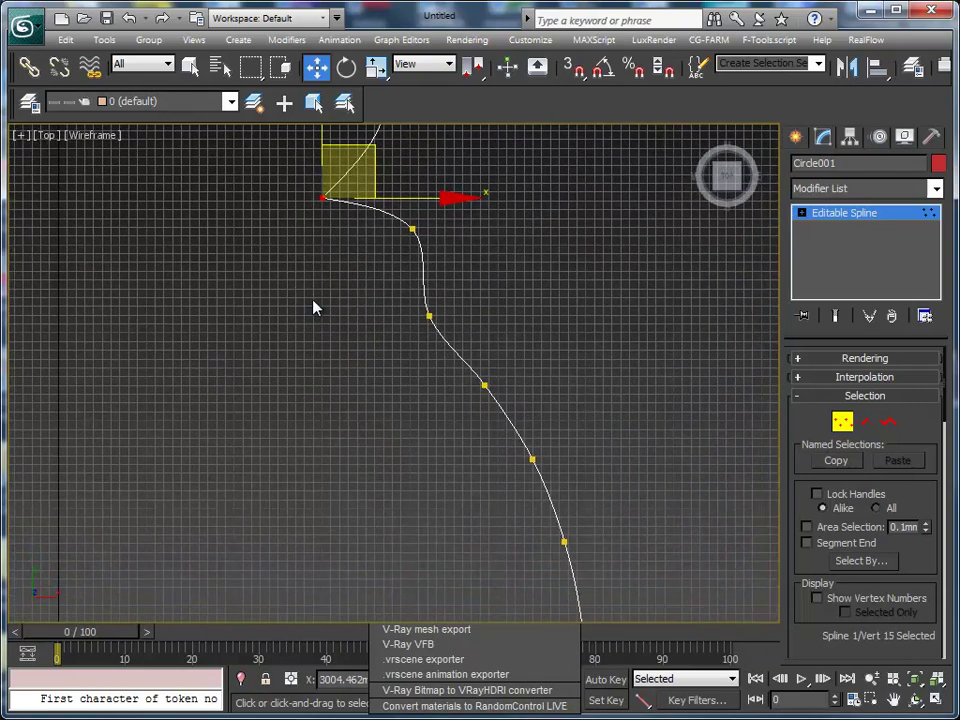
left_click(489, 388)
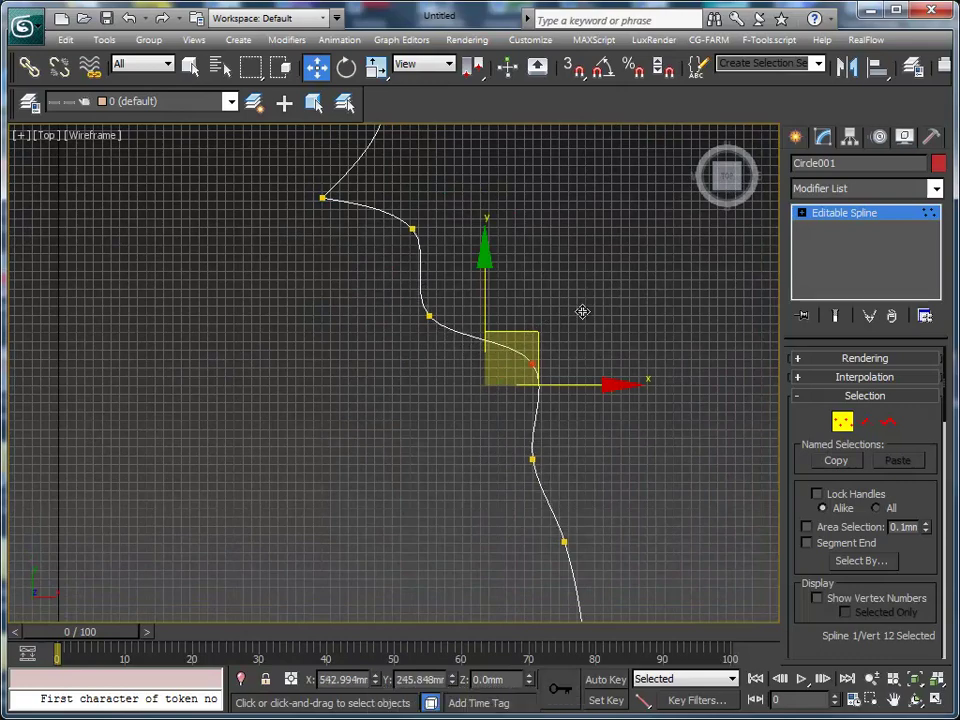
left_click_drag(537, 339, 572, 319)
Push successive vertices down the diagonal stretch sideways along X to form S-bends
mouse_move(562, 520)
middle_mouse_down()
mouse_move(467, 346)
mouse_move(434, 310)
middle_mouse_up()
left_click(451, 324)
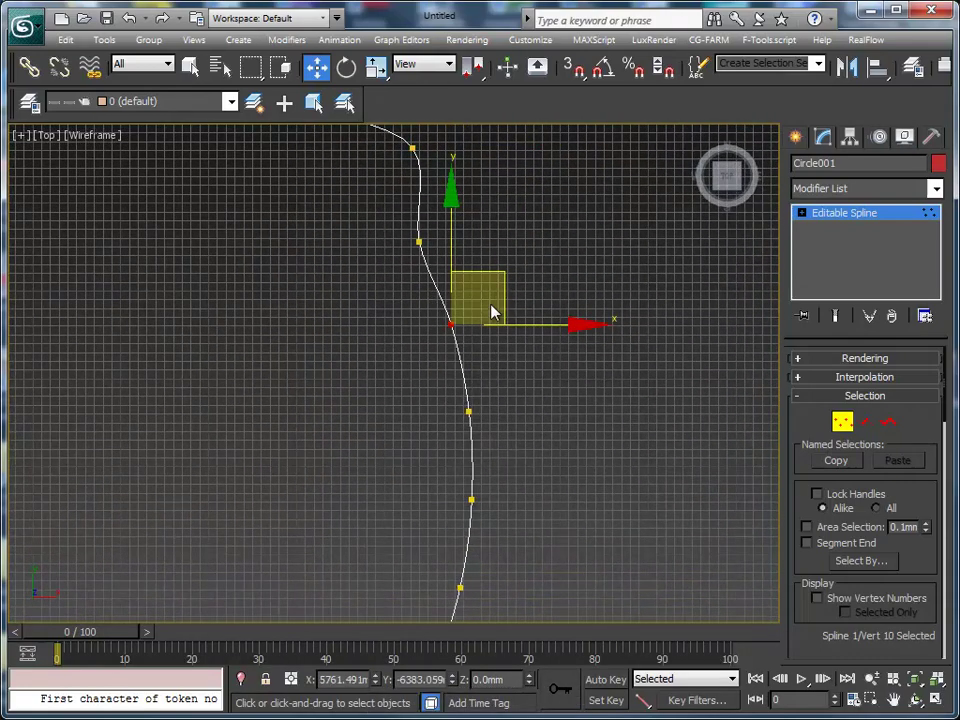
left_click_drag(504, 274, 553, 261)
middle_click_drag(506, 465, 480, 321)
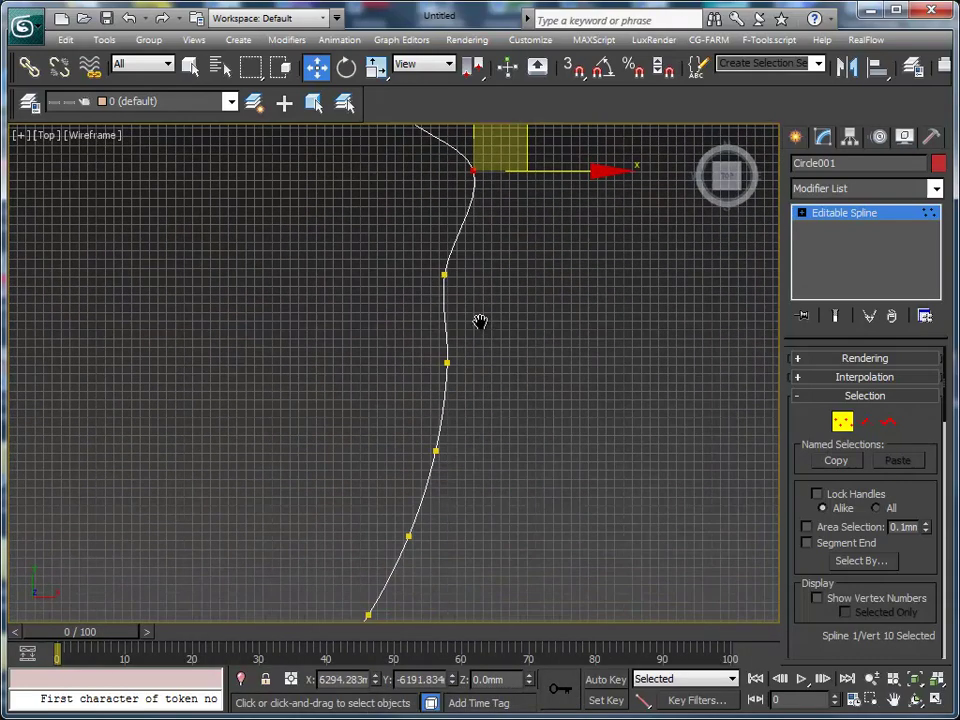
left_click_drag(402, 321, 470, 397)
left_click_drag(508, 364, 568, 386)
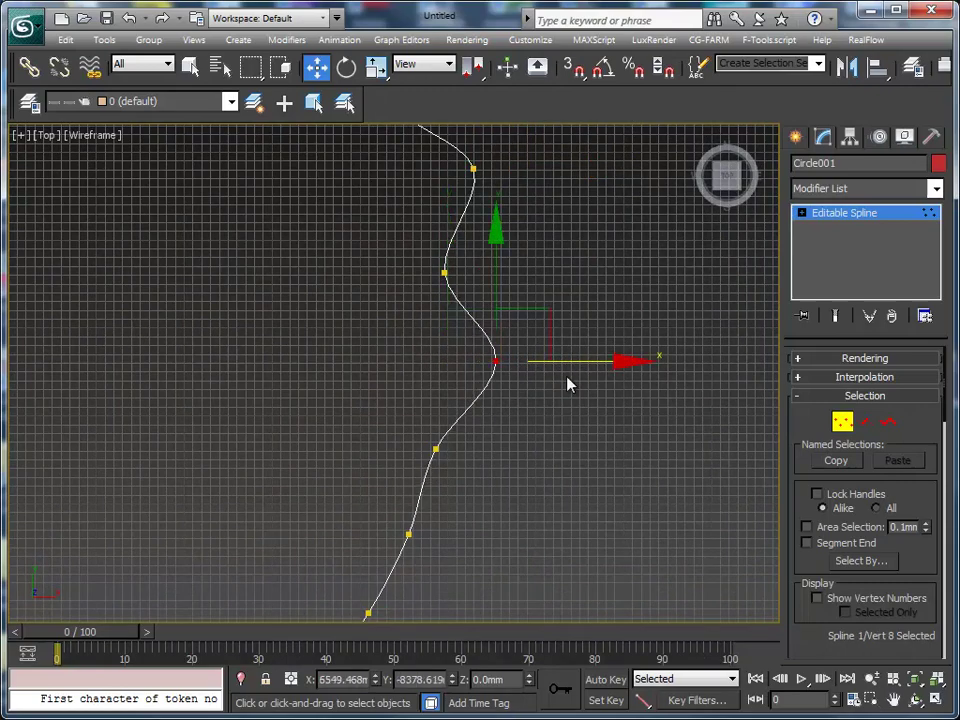
middle_click_drag(568, 386, 500, 362)
left_click_drag(479, 438, 479, 438)
left_click_drag(510, 399, 525, 504)
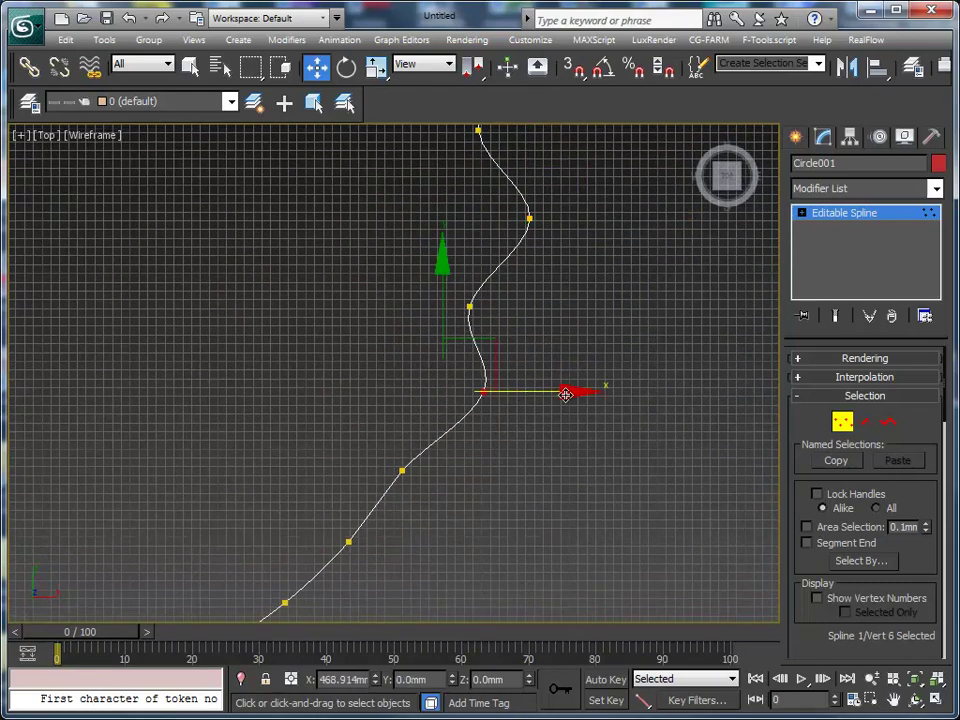
middle_click_drag(525, 504, 341, 410)
left_click_drag(326, 371, 405, 428)
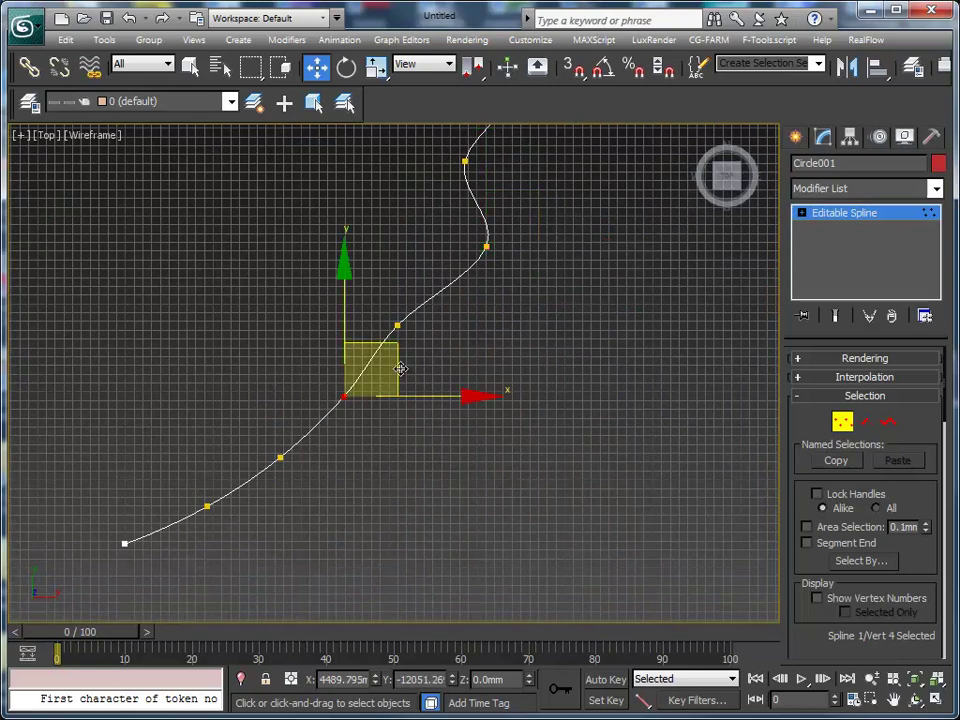
left_click_drag(399, 369, 439, 405)
Move vertex 2 down-right to curve the lower end, then select alternating vertices along the curve
left_click(207, 507)
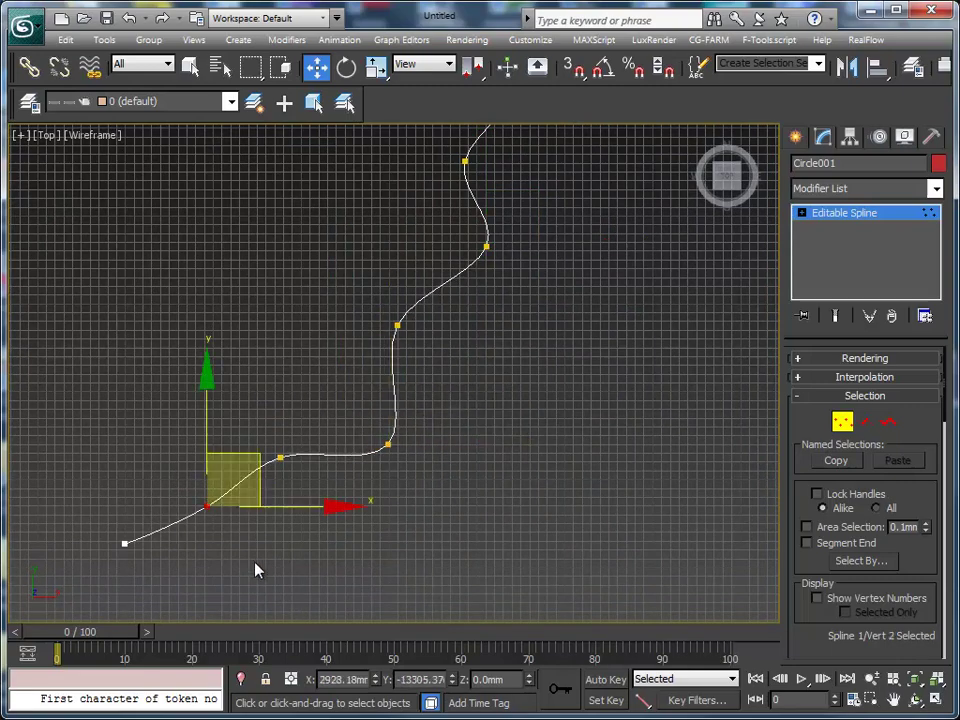
left_click_drag(225, 455, 247, 506)
scroll(504, 318, "down", 2)
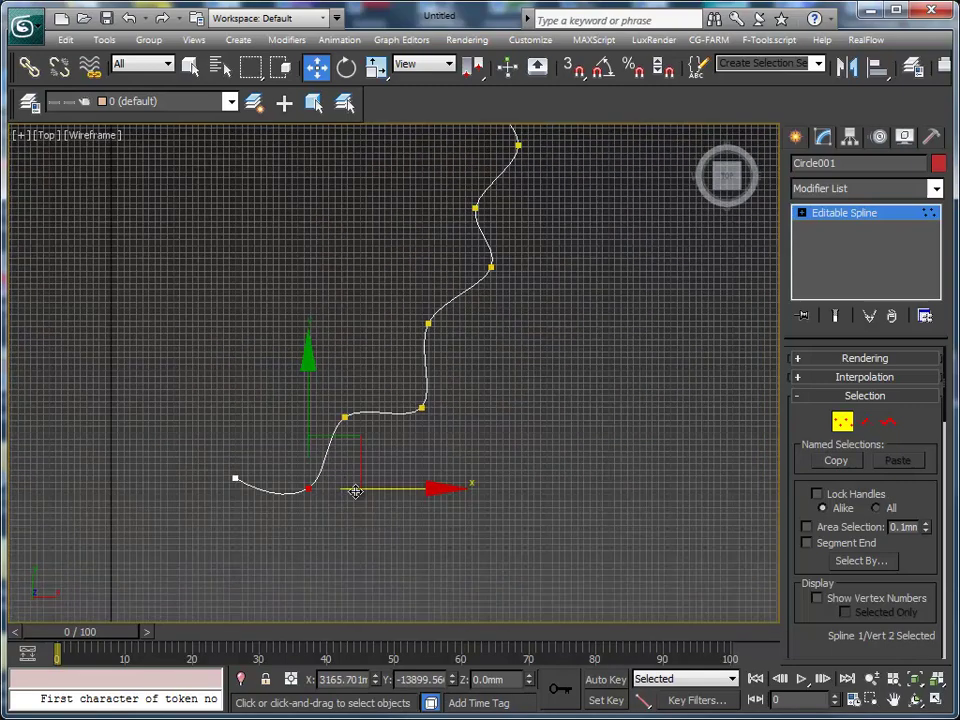
left_click(235, 478)
left_click(344, 416, "ctrl")
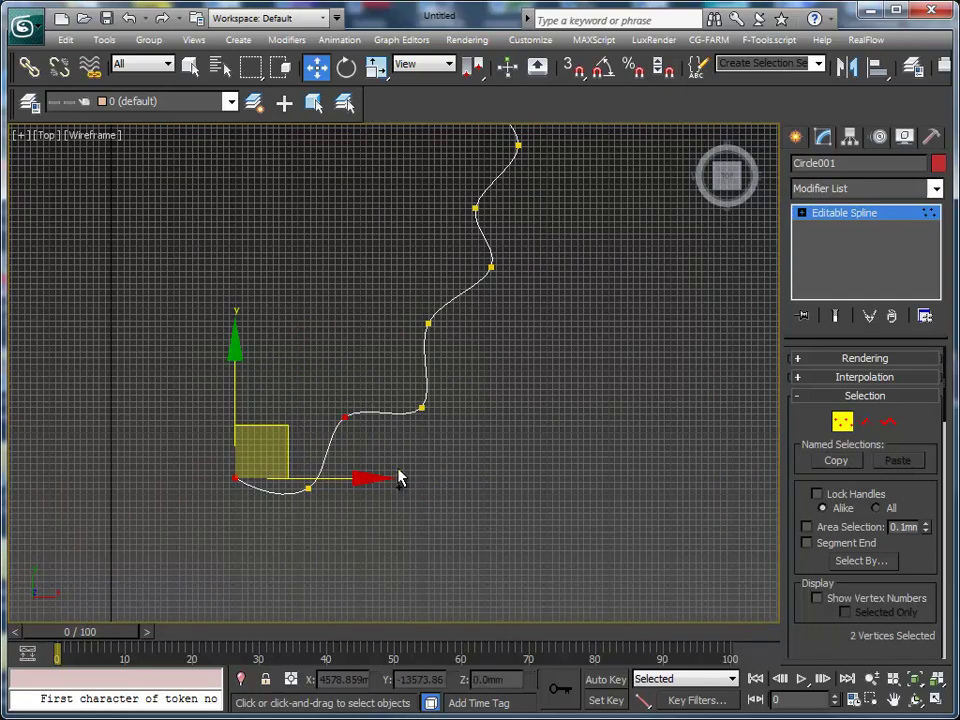
middle_click_drag(400, 393, 408, 510)
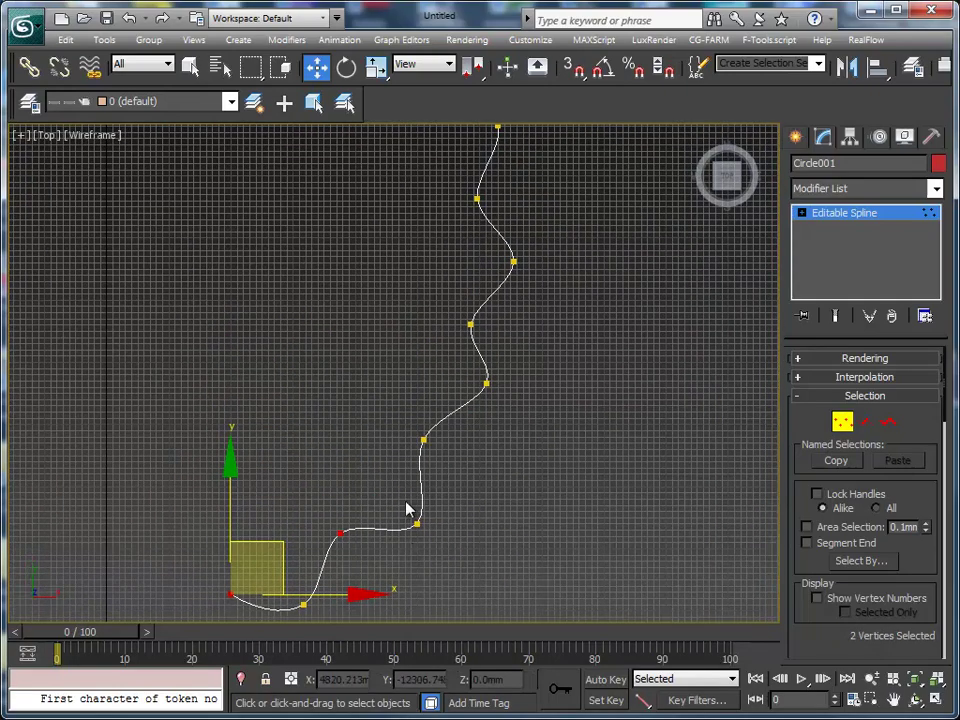
middle_click_drag(524, 390, 463, 424)
left_click(499, 400, "ctrl")
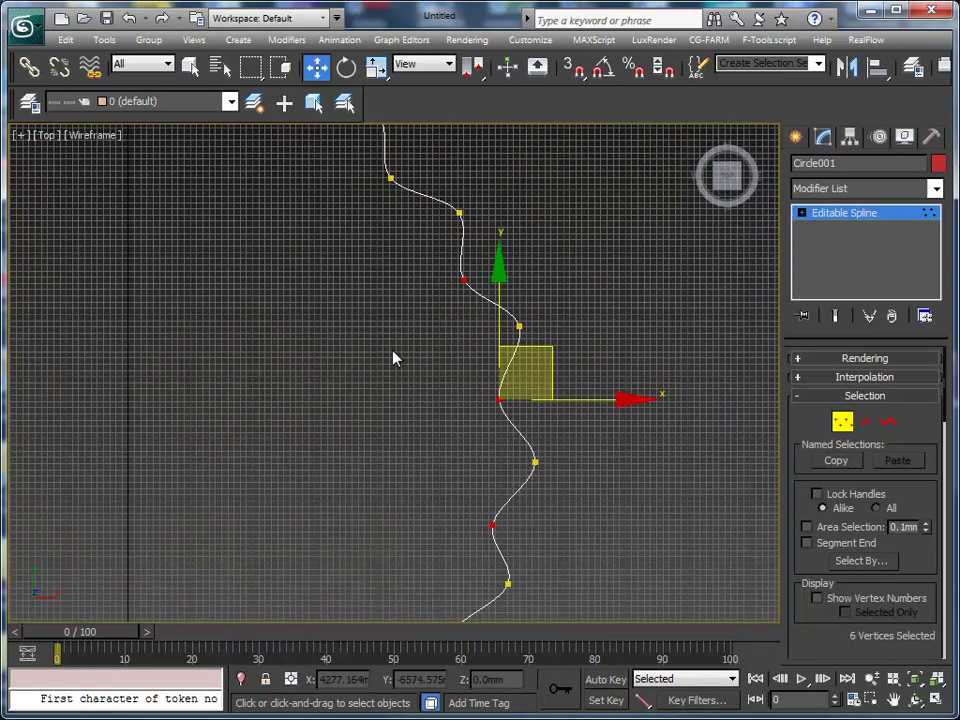
middle_click_drag(393, 358, 463, 547)
Set the selected vertices to Corner and lower vertex 6 to deepen its scallop
right_click(365, 453)
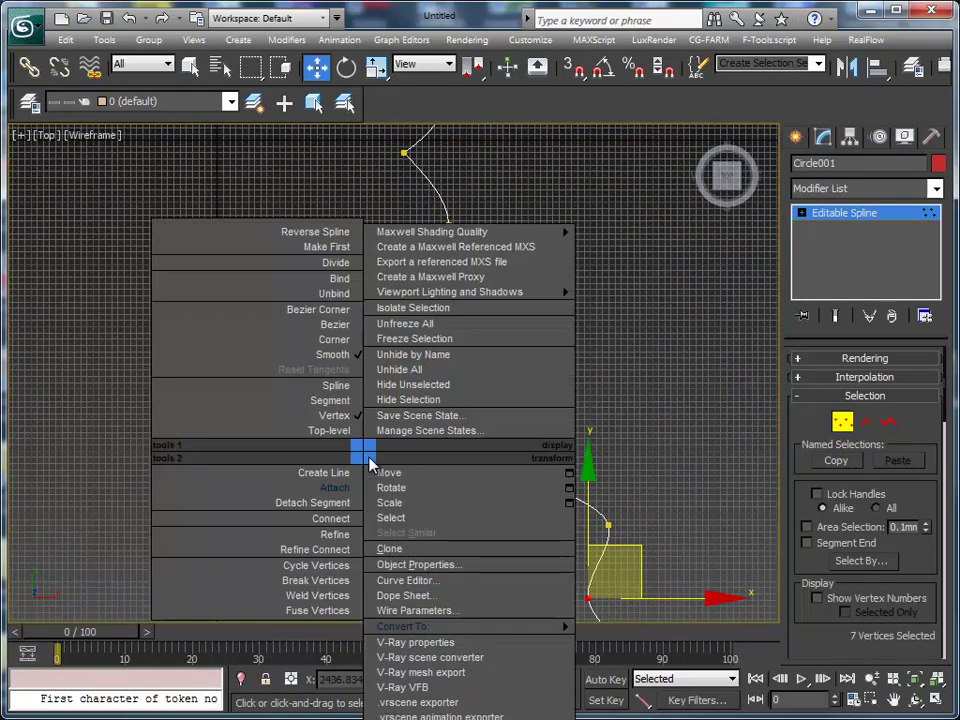
left_click(336, 339)
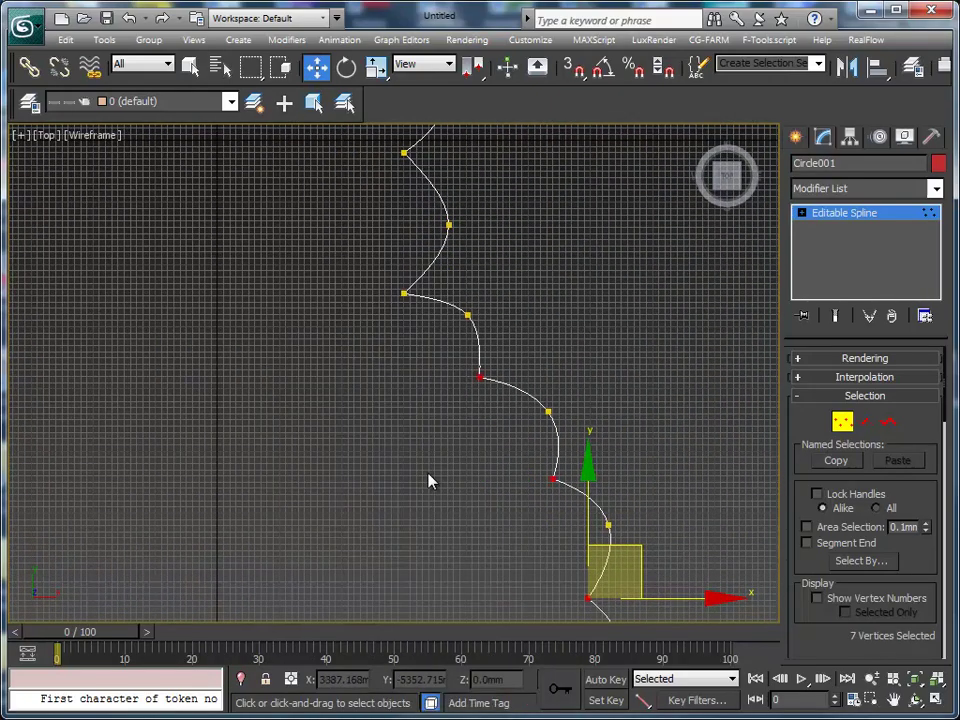
scroll(410, 520, "up", 2)
scroll(330, 570, "up", 2)
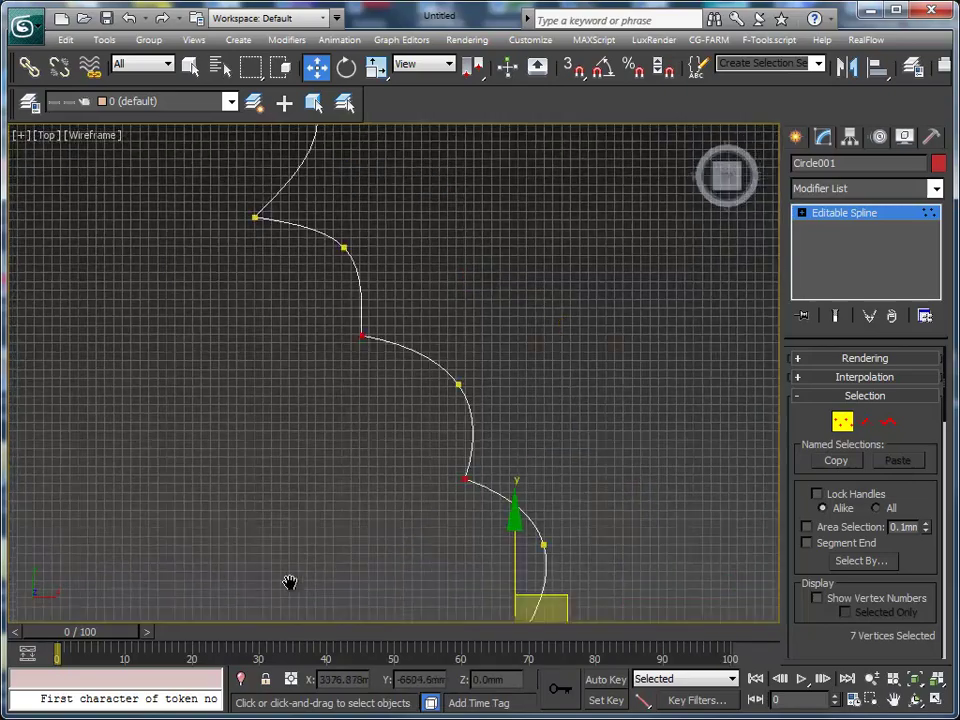
left_click(440, 403)
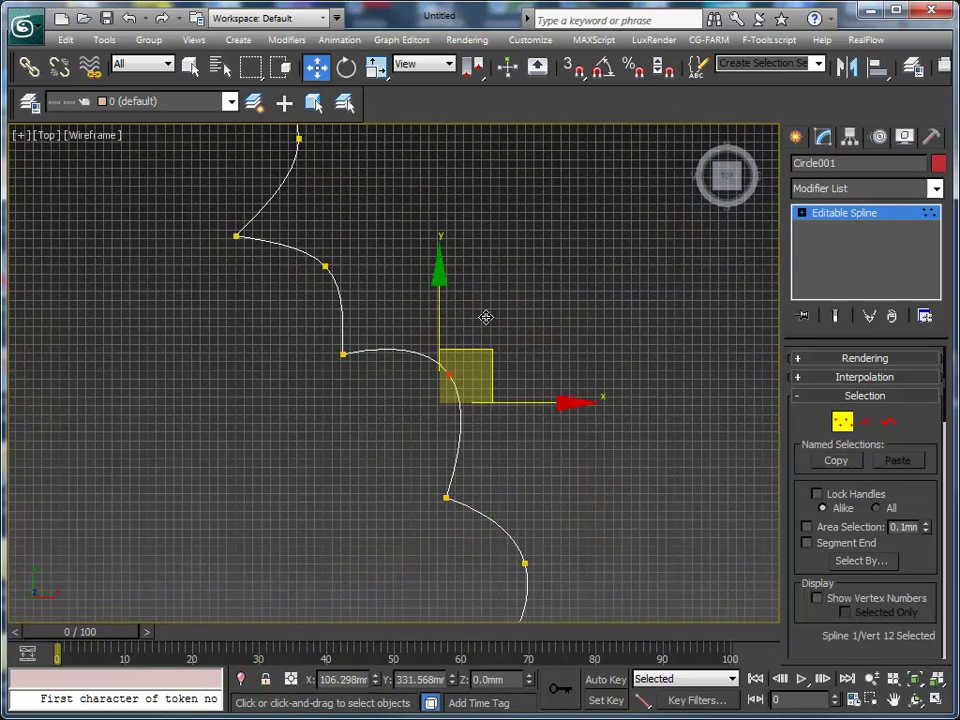
mouse_move(536, 510)
middle_mouse_down()
mouse_move(508, 452)
mouse_move(480, 429)
mouse_move(386, 407)
mouse_move(418, 386)
middle_mouse_up()
left_click(442, 410)
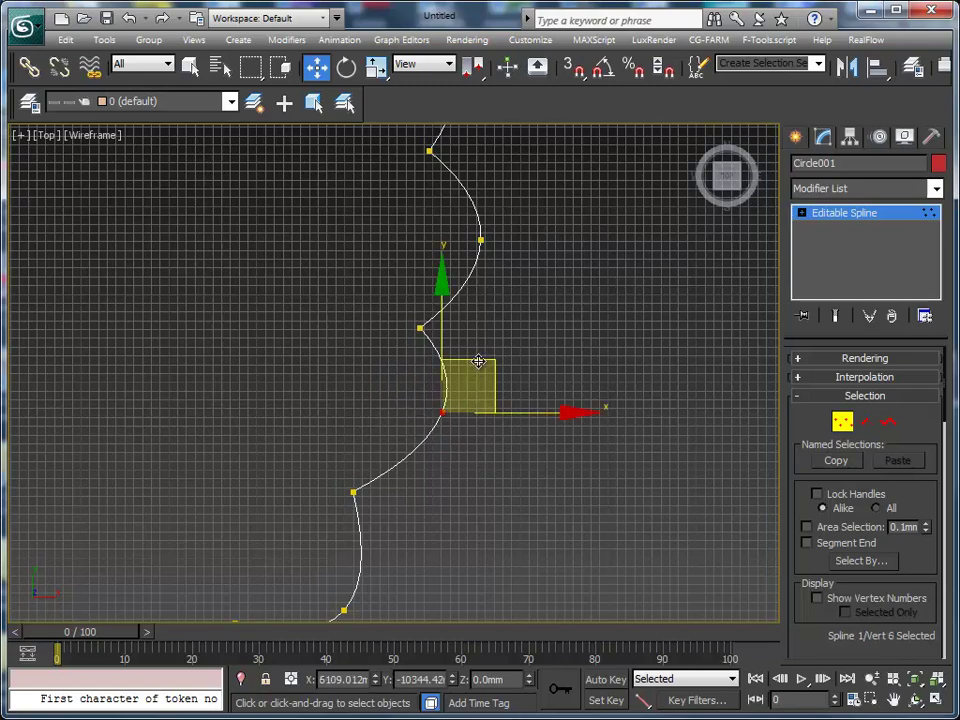
left_click_drag(479, 361, 484, 390)
Nudge vertex 2 slightly down-right, then exit Vertex sub-object mode
middle_click_drag(459, 525, 386, 443)
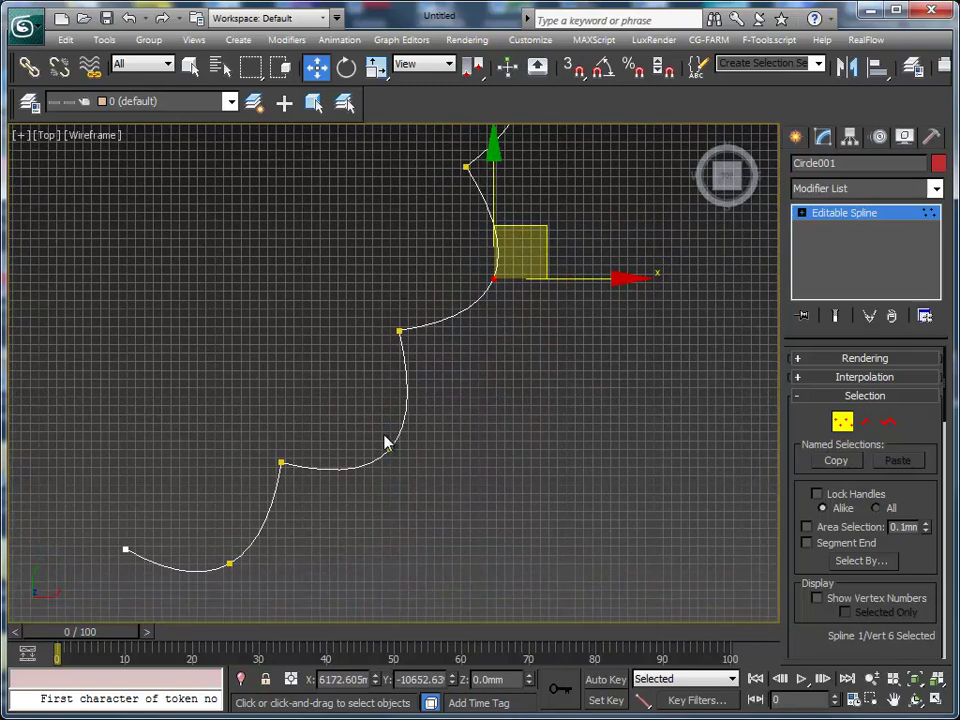
left_click(229, 563)
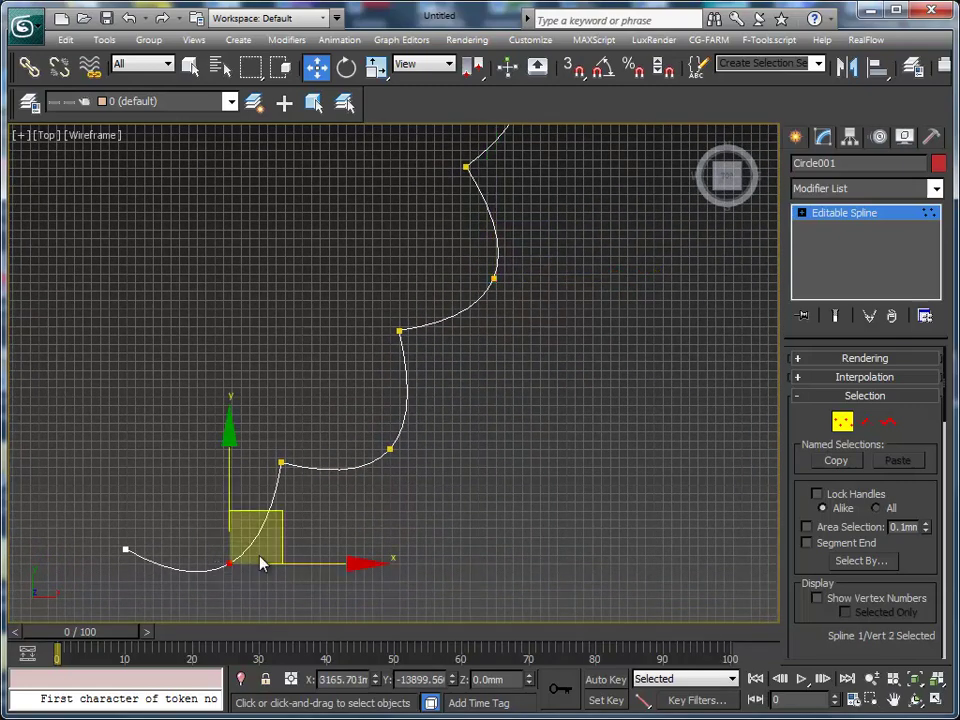
left_click_drag(260, 509, 263, 514)
left_click(389, 449)
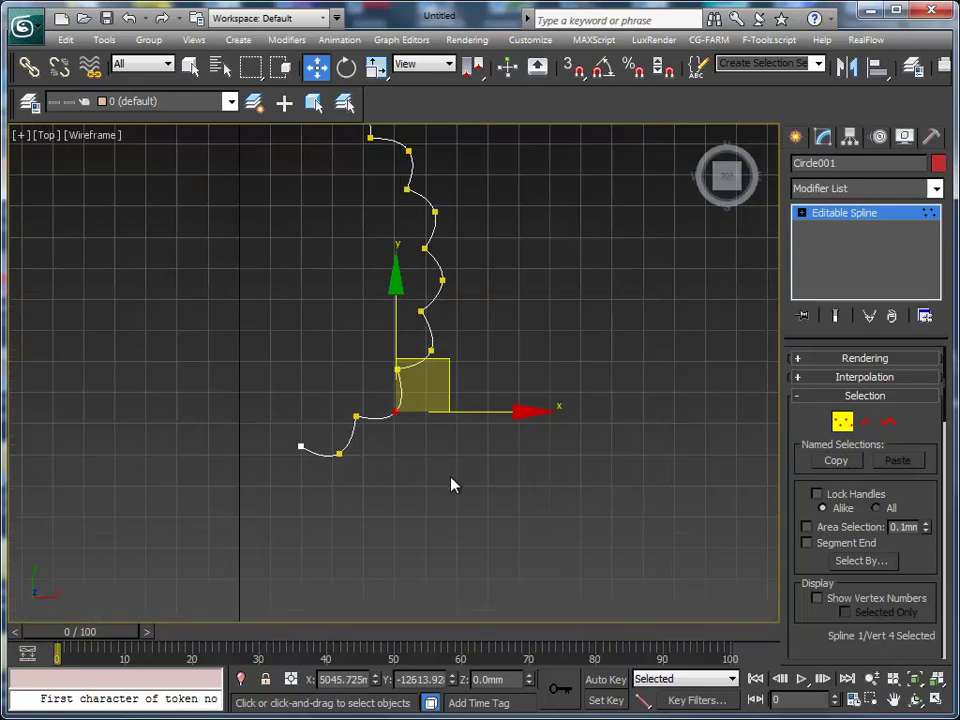
scroll(522, 590, "down", 2)
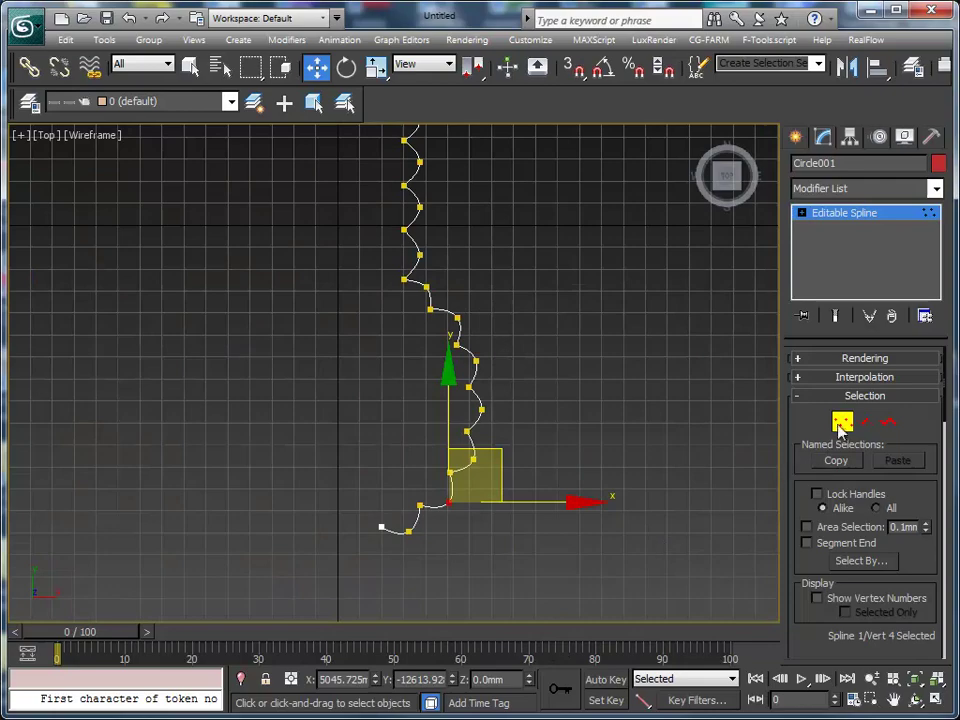
left_click(842, 425)
mouse_move(704, 447)
middle_mouse_down()
mouse_move(702, 582)
mouse_move(638, 424)
middle_mouse_up()
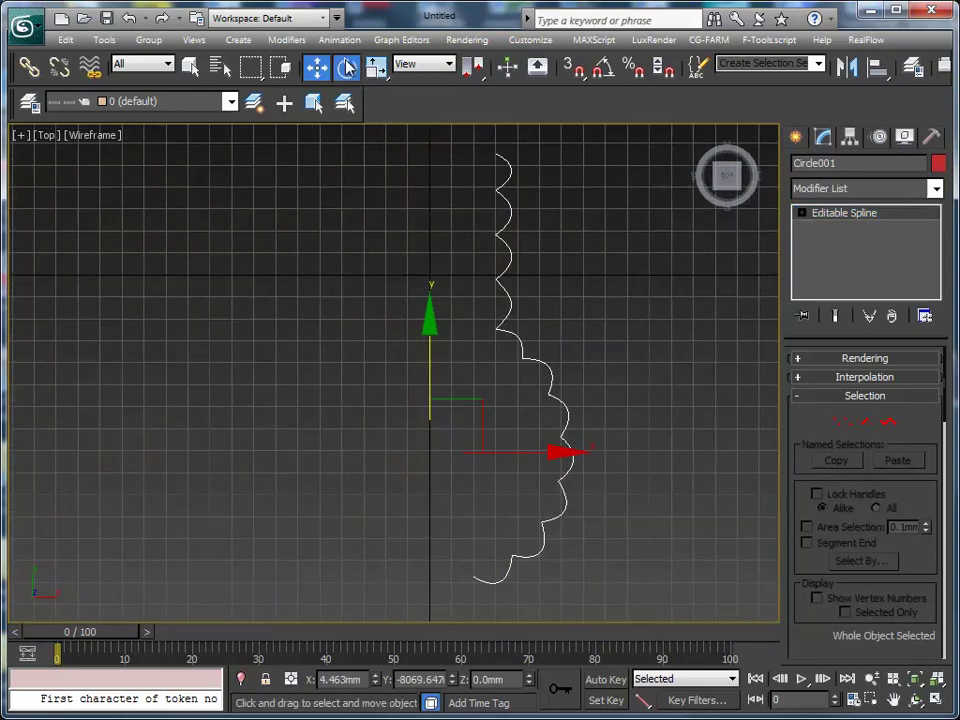
With Angle Snap on, Shift-rotate a copy of the profile -90° to create Circle002
key("e")
middle_click_drag(560, 533, 574, 521, "alt")
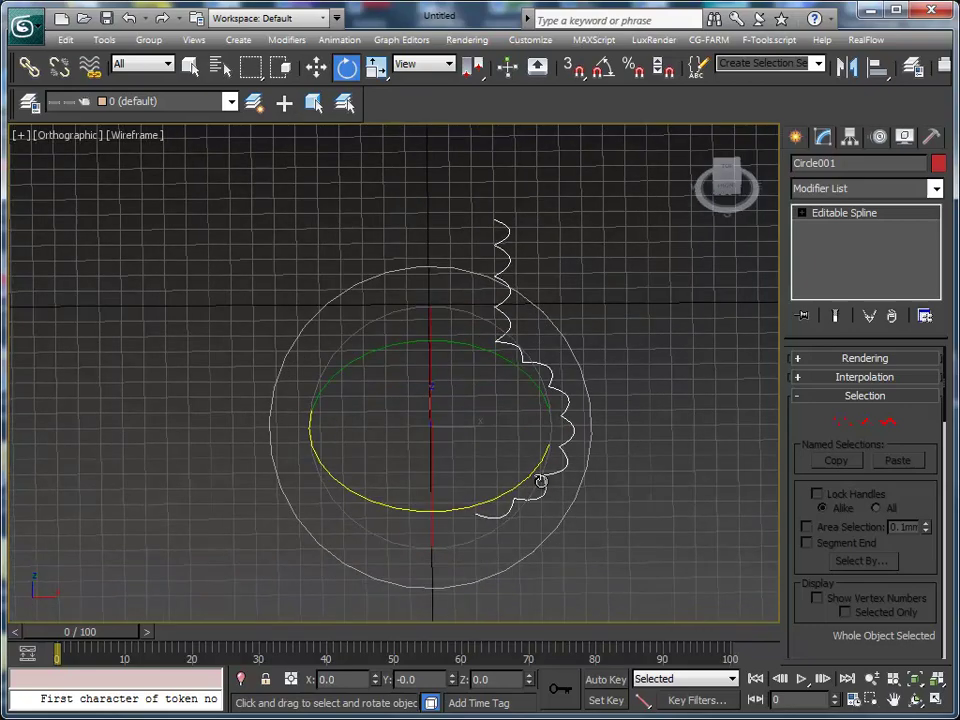
left_click_drag(392, 360, 372, 381, "shift")
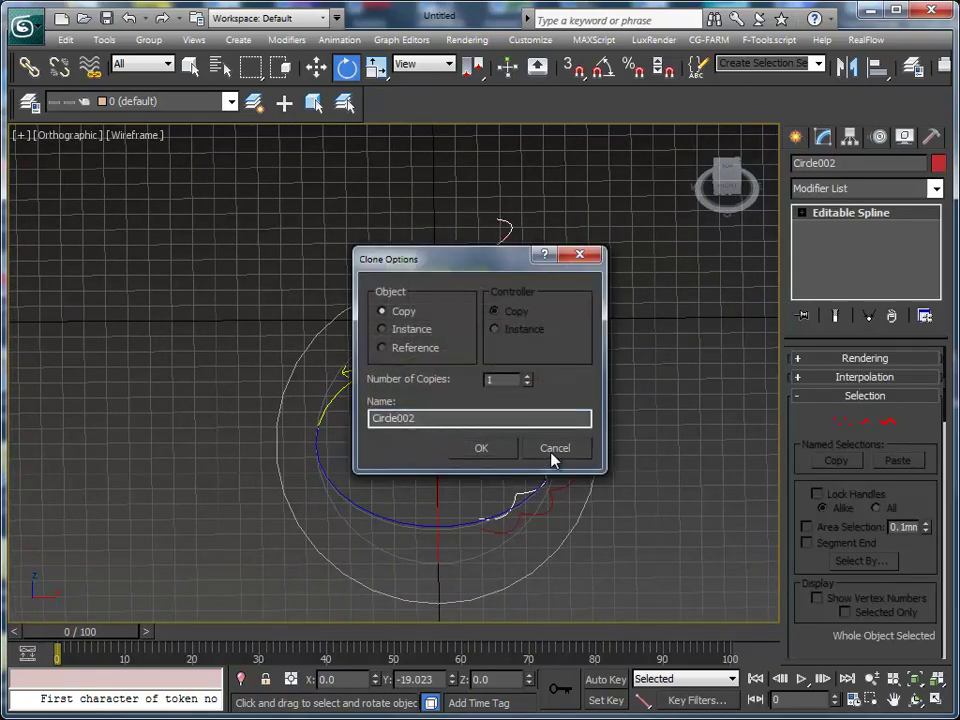
left_click(553, 450)
key("a")
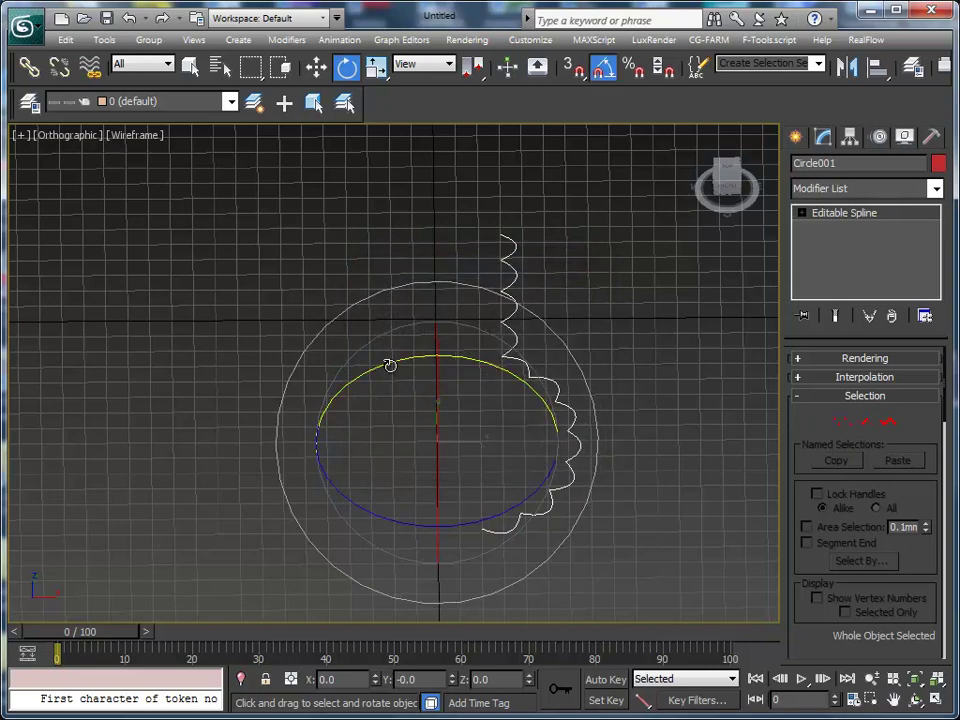
left_click_drag(390, 365, 303, 364, "shift")
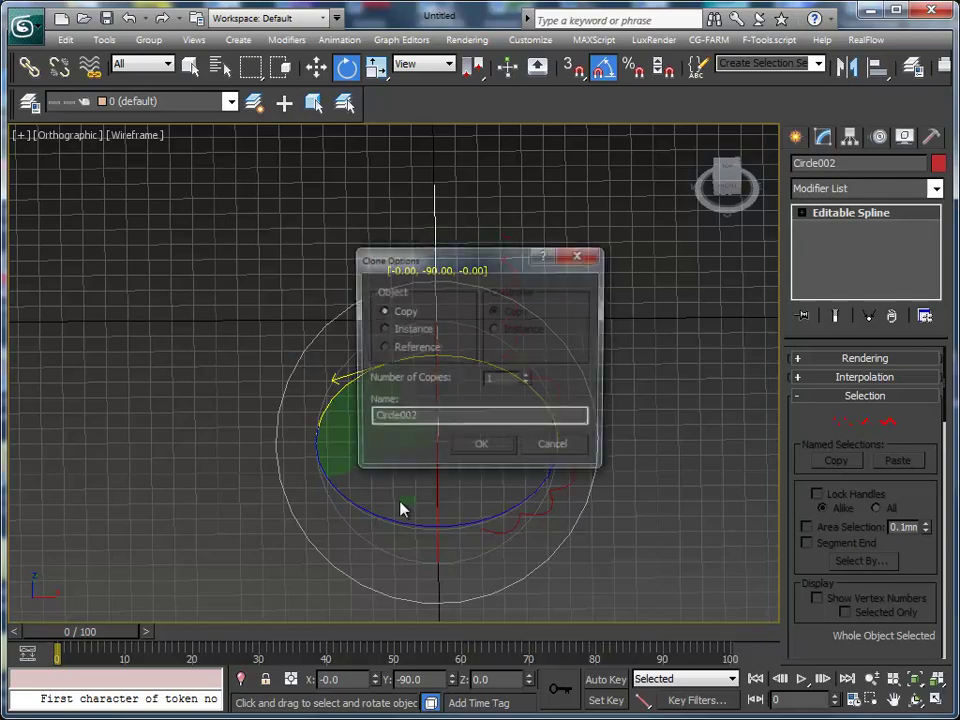
left_click(488, 448)
Shift-rotate Circle001 -180° as an Instance clone named Circle003
mouse_move(394, 505)
middle_mouse_down("alt")
mouse_move(536, 474)
mouse_move(469, 527)
mouse_move(467, 508)
mouse_move(502, 508)
mouse_move(510, 446)
mouse_move(431, 474)
mouse_move(390, 471)
mouse_move(421, 451)
mouse_move(546, 564)
mouse_move(409, 555)
mouse_move(486, 527)
mouse_move(491, 570)
mouse_move(563, 580)
mouse_move(474, 587)
mouse_move(510, 531)
mouse_move(375, 569)
middle_mouse_up("alt")
left_click(375, 569)
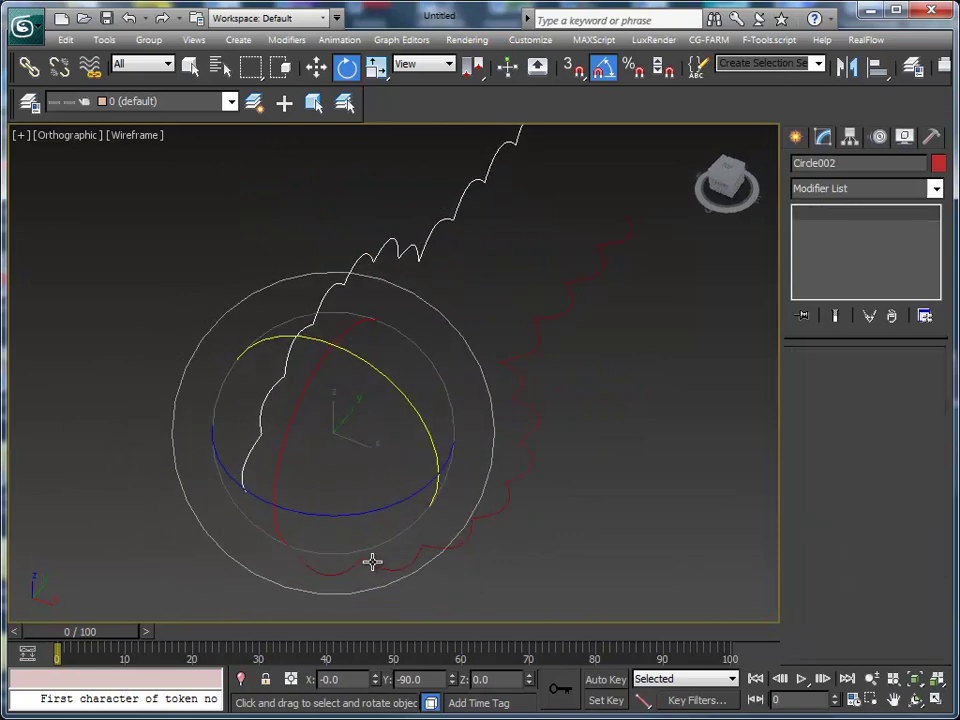
mouse_move(463, 579)
middle_mouse_down()
mouse_move(643, 531)
mouse_move(516, 606)
mouse_move(516, 564)
mouse_move(384, 536)
mouse_move(510, 523)
mouse_move(600, 495)
mouse_move(527, 538)
mouse_move(236, 516)
mouse_move(315, 495)
mouse_move(419, 506)
mouse_move(422, 534)
mouse_move(510, 519)
mouse_move(491, 506)
mouse_move(480, 424)
middle_mouse_up()
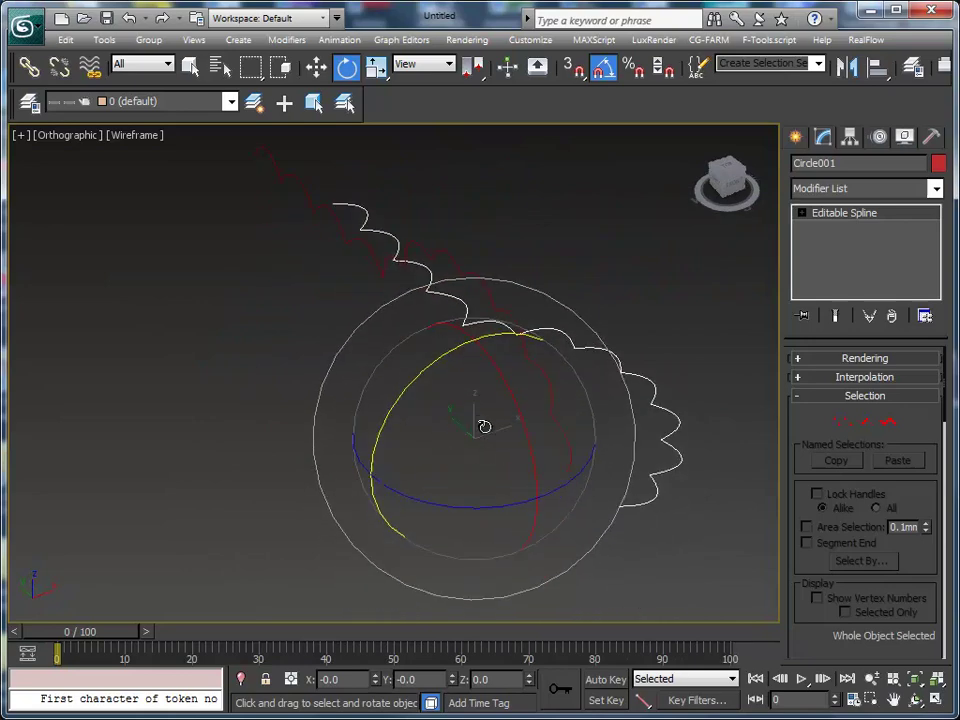
middle_click_drag(512, 480, 493, 522)
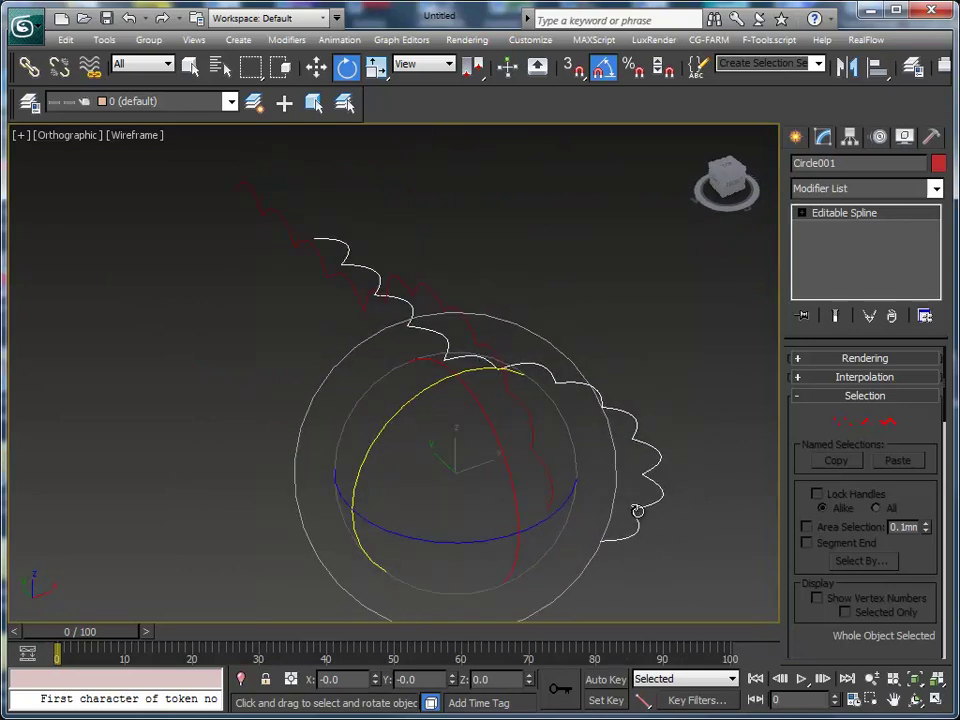
mouse_move(396, 413)
left_mouse_down("shift")
mouse_move(330, 463)
mouse_move(285, 542)
mouse_move(292, 533)
mouse_move(299, 540)
left_mouse_up("shift")
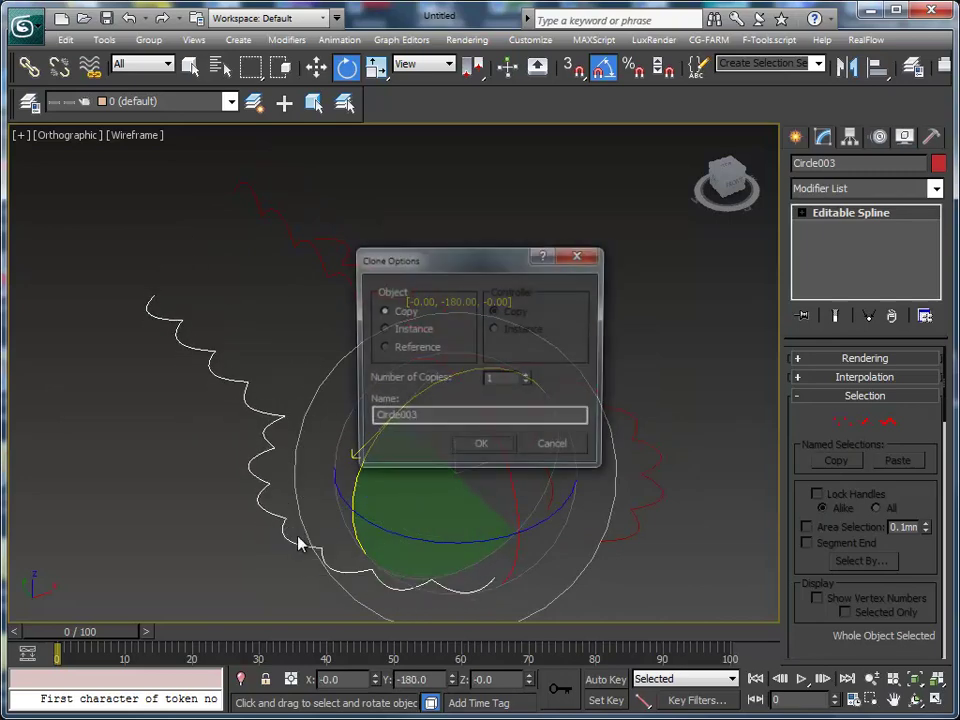
left_click(480, 448)
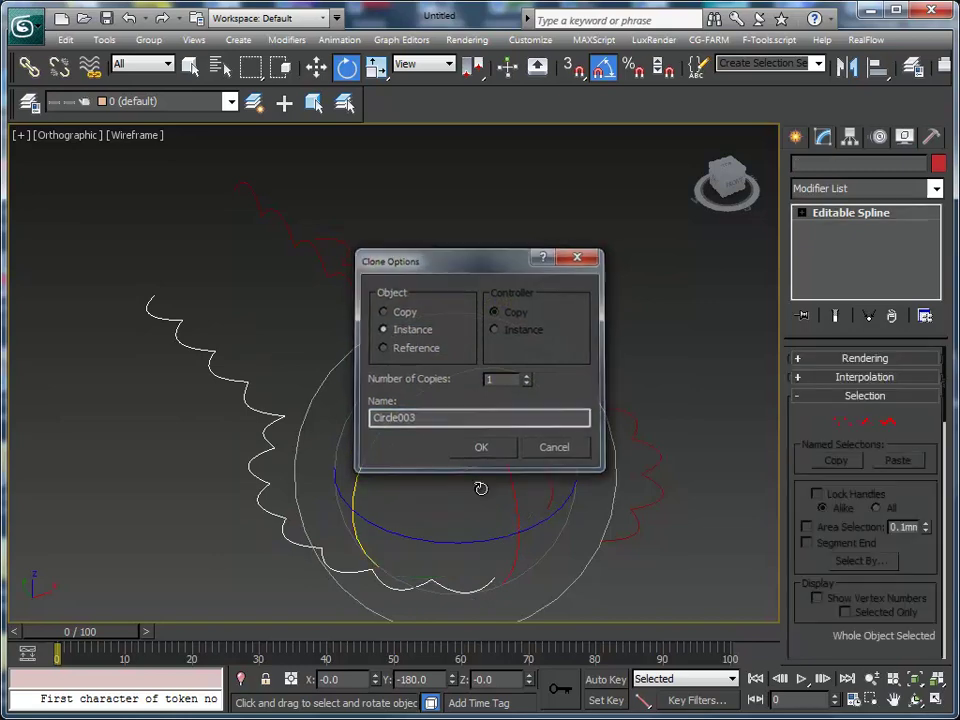
mouse_move(475, 510)
middle_mouse_down("alt")
mouse_move(529, 467)
mouse_move(493, 341)
mouse_move(422, 416)
mouse_move(421, 452)
middle_mouse_up("alt")
left_click(487, 325)
In the Left view, enter Vertex sub-object mode on Circle002 and switch to Select and Move
key("l")
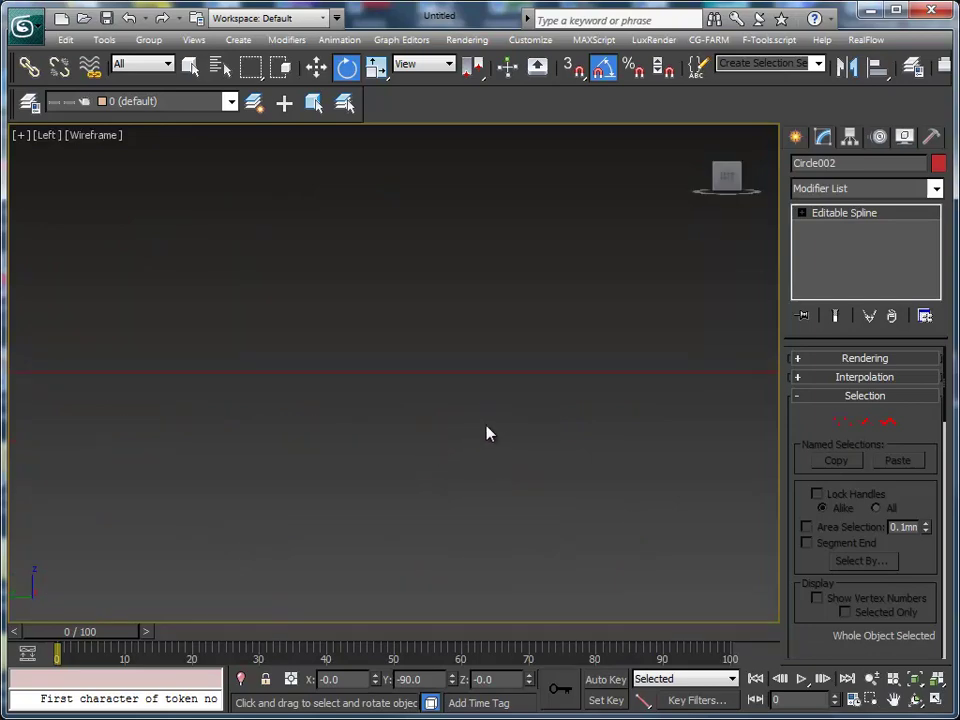
scroll(487, 433, "down", 3)
middle_click_drag(540, 418, 476, 418)
scroll(480, 432, "up", 2)
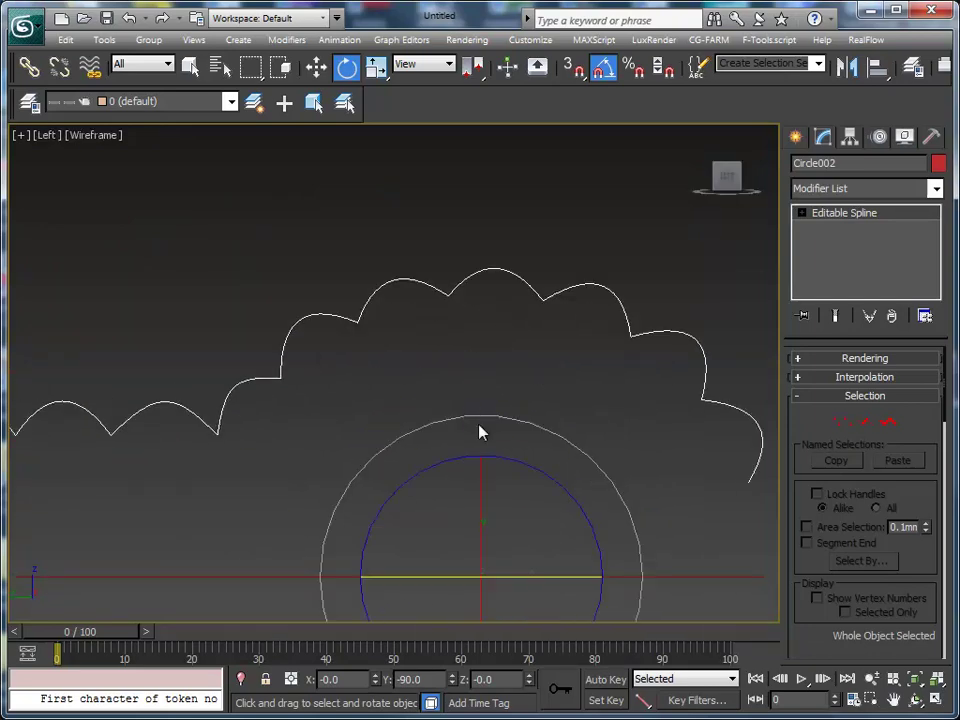
left_click(847, 424)
scroll(615, 452, "down", 3)
scroll(514, 450, "up", 3)
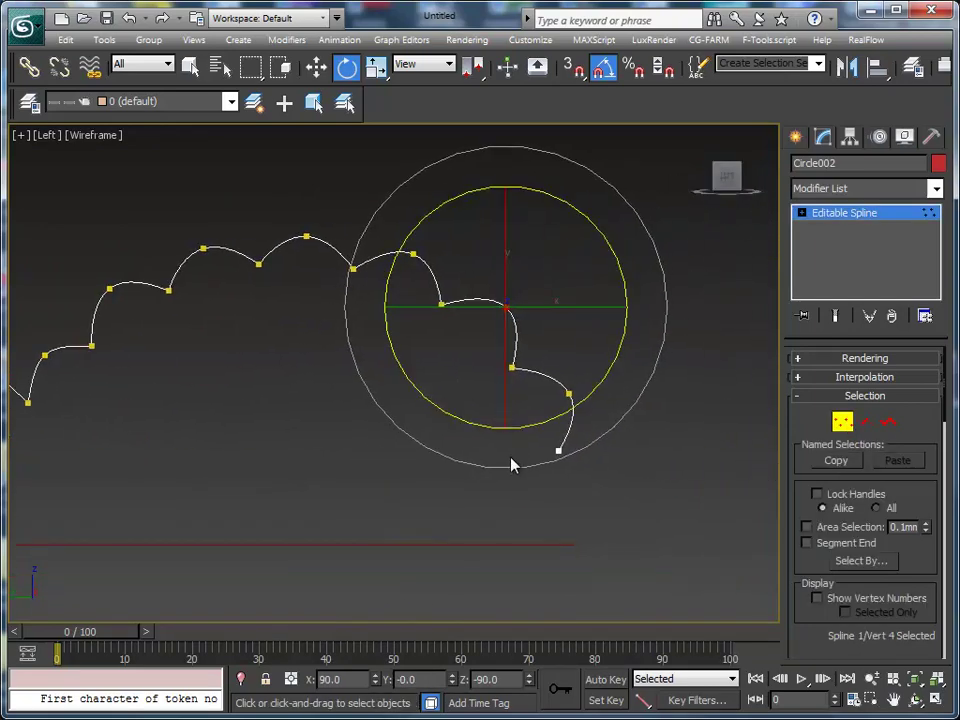
key("w")
middle_click_drag(437, 327, 435, 390)
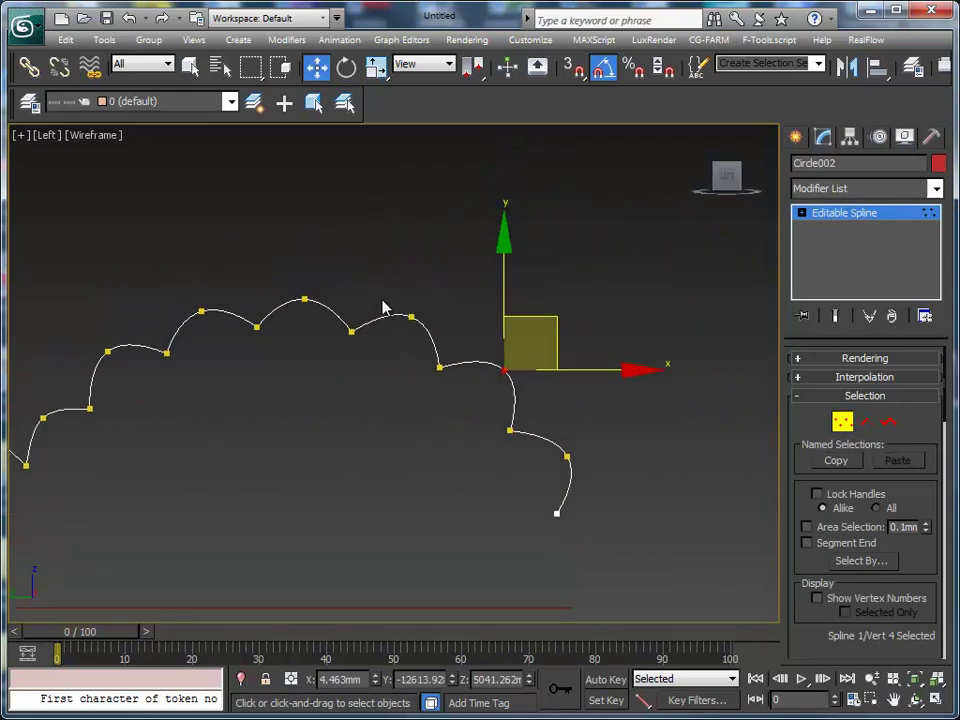
left_click_drag(386, 300, 456, 394)
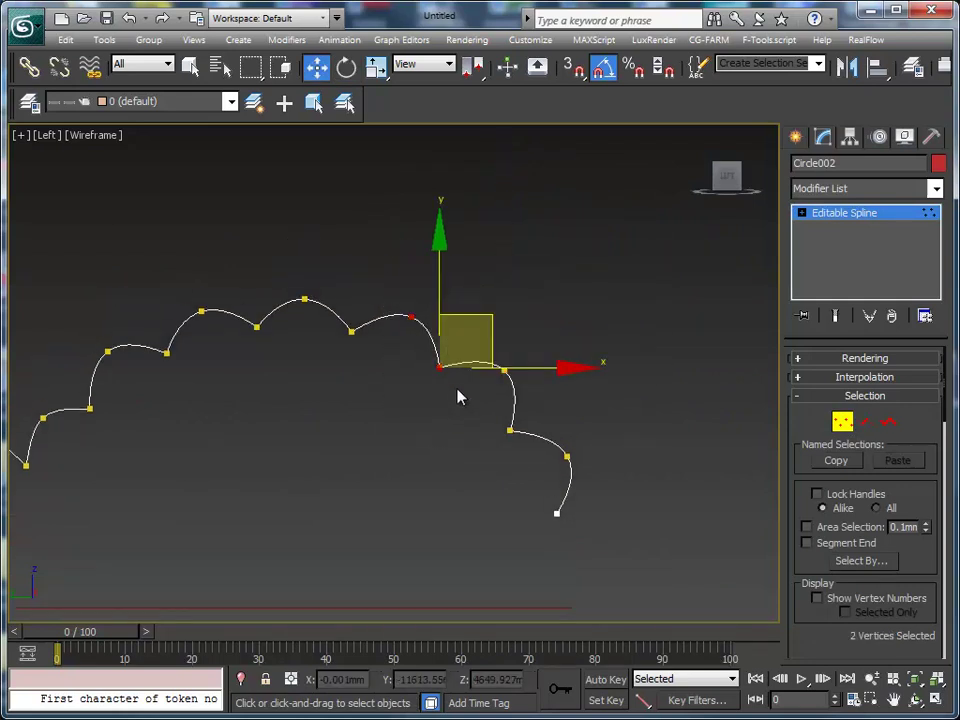
left_click(431, 384)
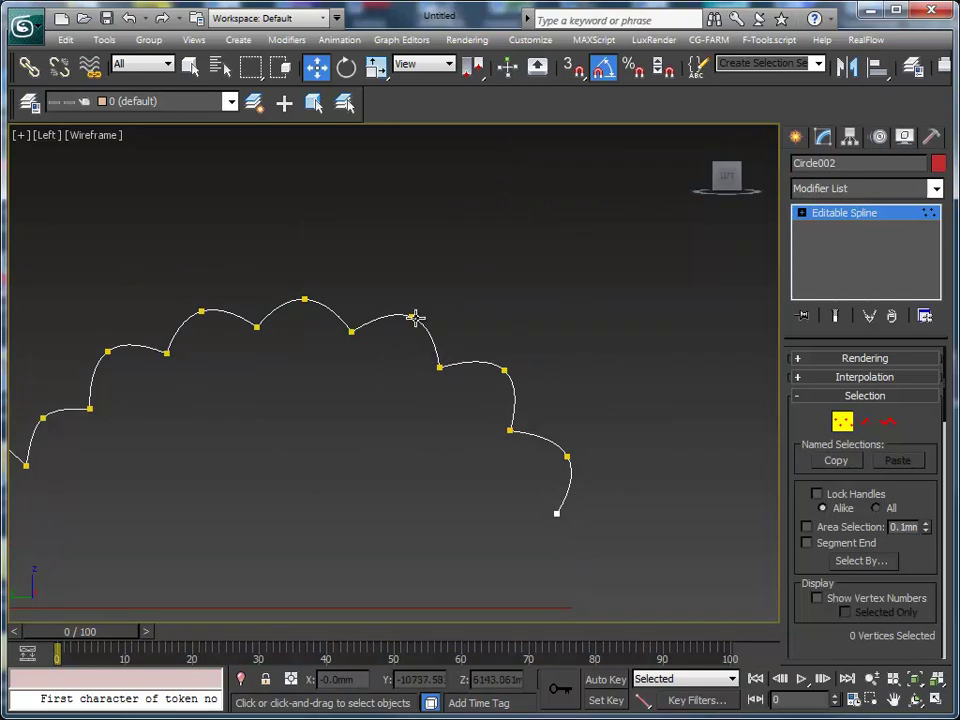
Box-select the vertices of Circle002's last scallop and raise them
left_click_drag(782, 430, 713, 420)
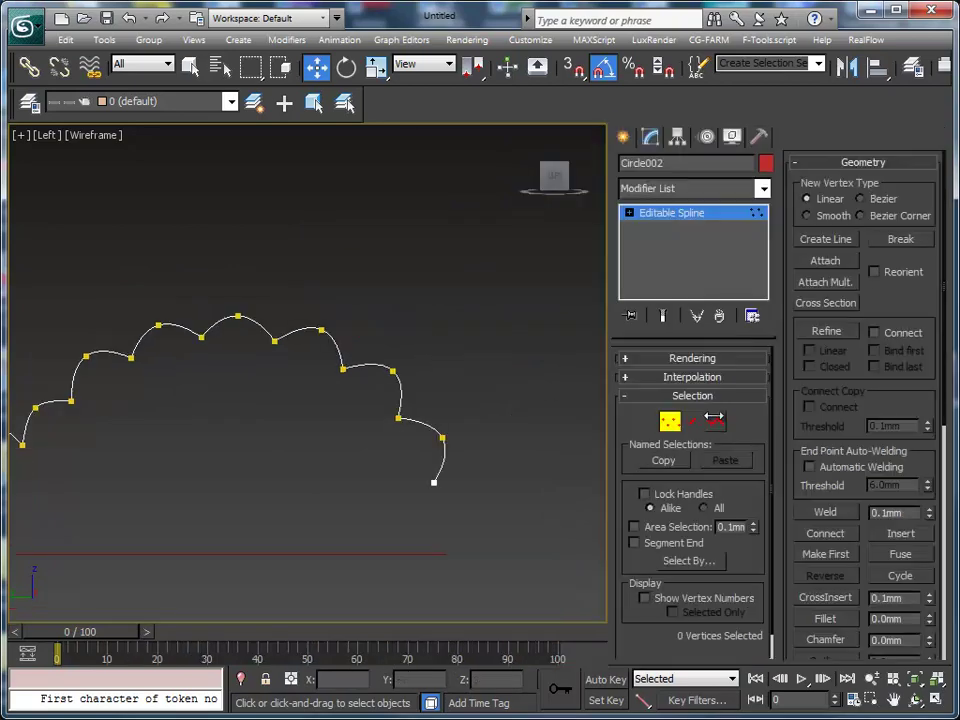
middle_click_drag(487, 479, 471, 409)
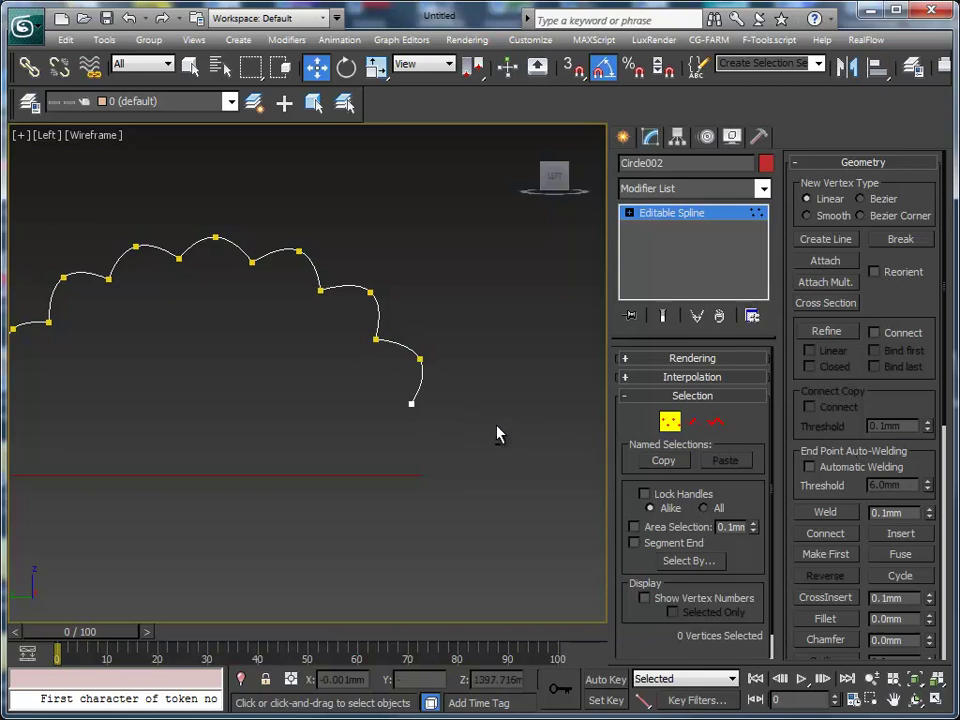
mouse_move(498, 434)
middle_mouse_down("alt")
mouse_move(341, 454)
mouse_move(531, 401)
mouse_move(388, 414)
mouse_move(429, 392)
mouse_move(399, 290)
middle_mouse_up("alt")
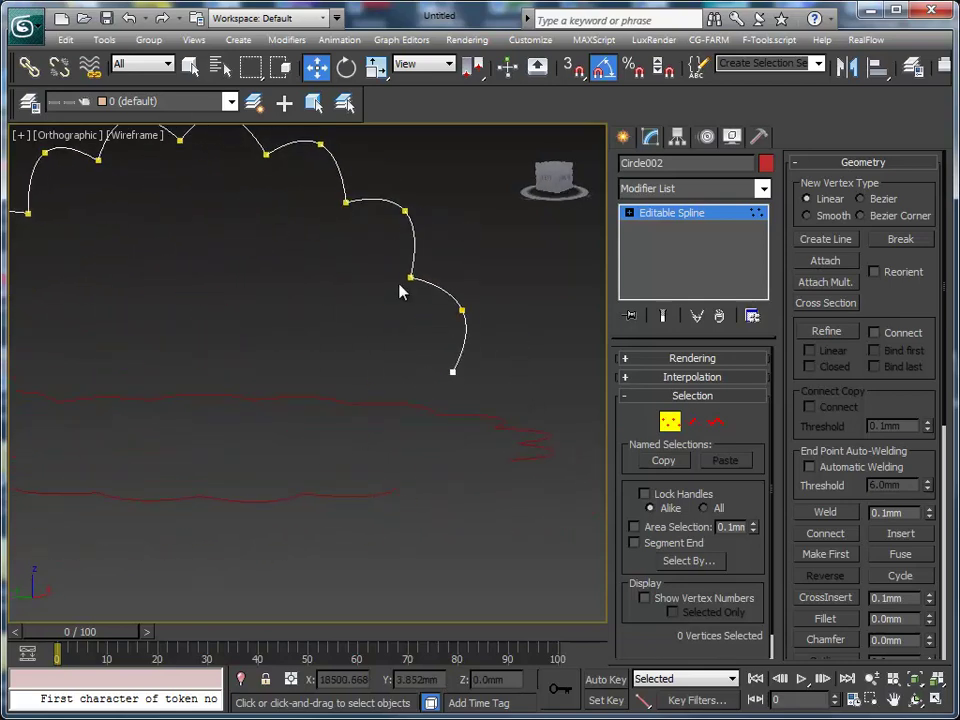
left_click_drag(402, 271, 503, 385)
middle_click_drag(503, 365, 497, 386, "alt")
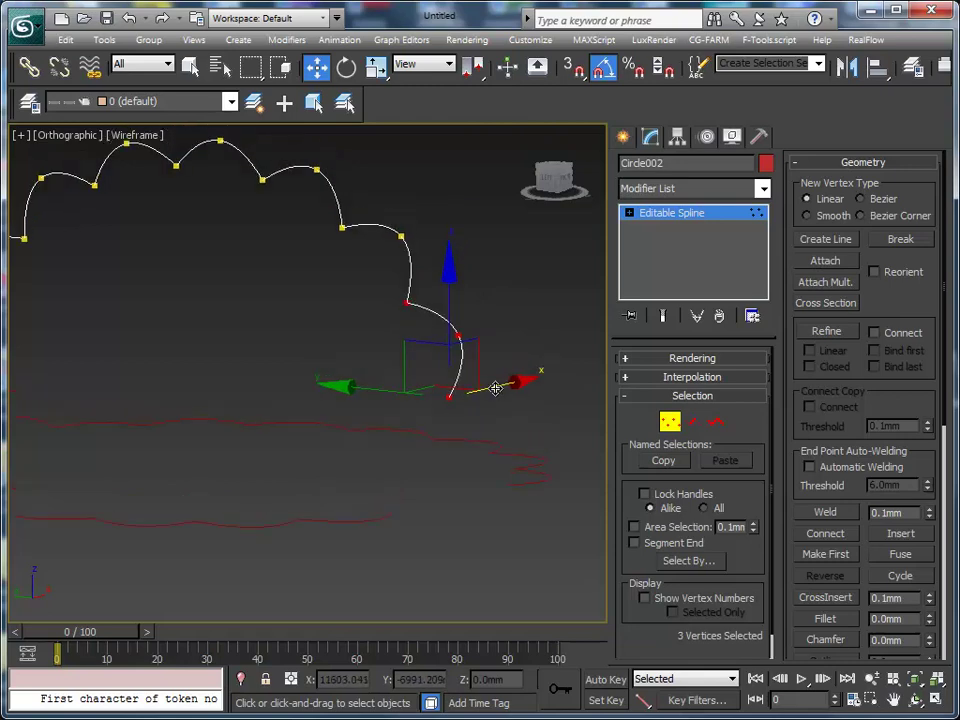
left_click_drag(464, 255, 467, 253)
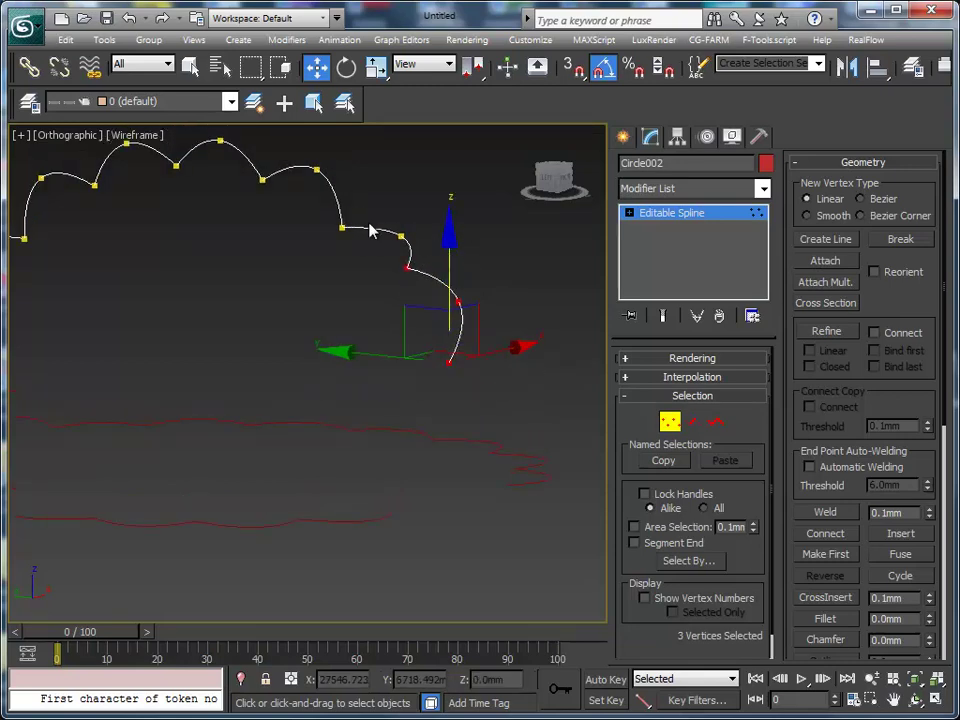
Select individual vertices higher along the curve, ending at vertex 8
left_click(401, 236)
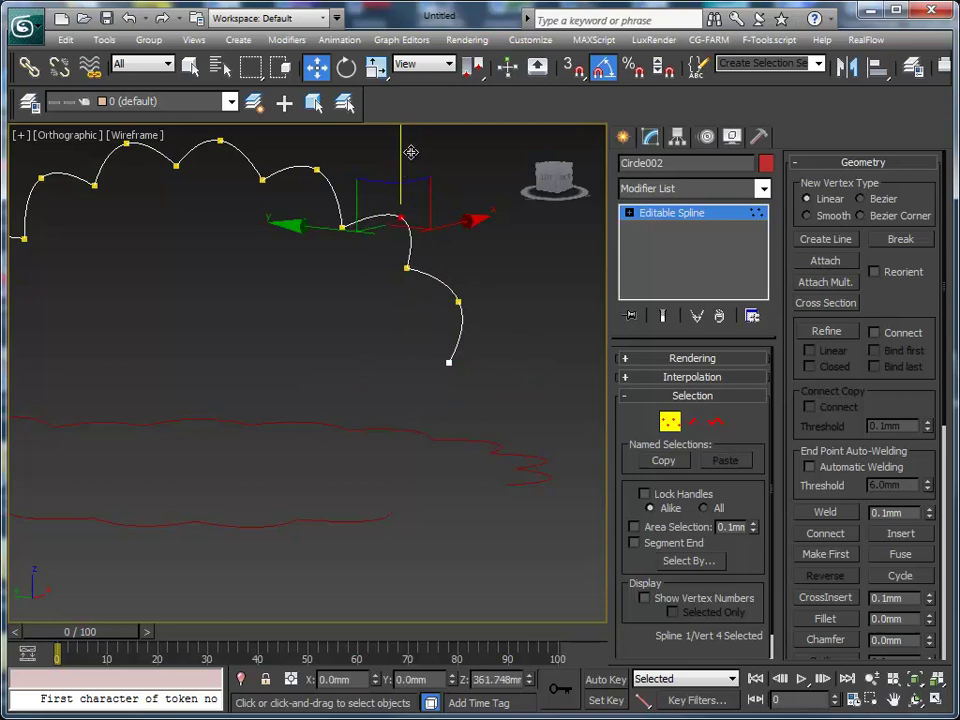
middle_click_drag(290, 140, 340, 228)
left_click(367, 258)
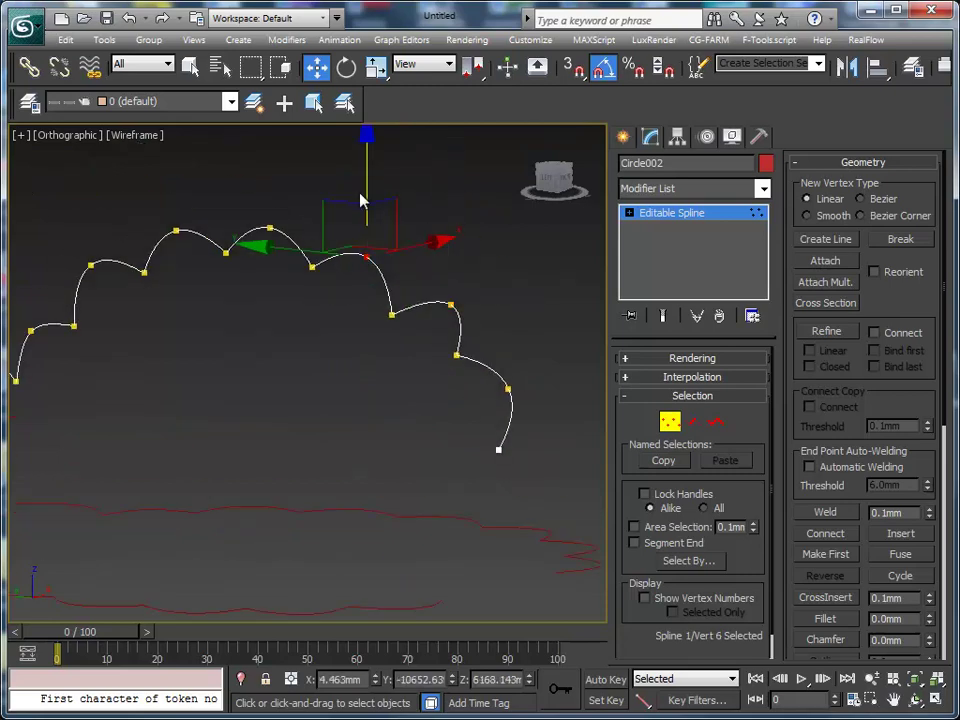
left_click(269, 229)
mouse_move(250, 206)
middle_mouse_down()
mouse_move(282, 251)
mouse_move(287, 375)
mouse_move(375, 375)
mouse_move(311, 390)
mouse_move(270, 386)
mouse_move(324, 379)
mouse_move(371, 431)
middle_mouse_up()
In the Left view, lift Circle002's vertices 4 and 3 straight up
key("l")
scroll(305, 392, "up", 2)
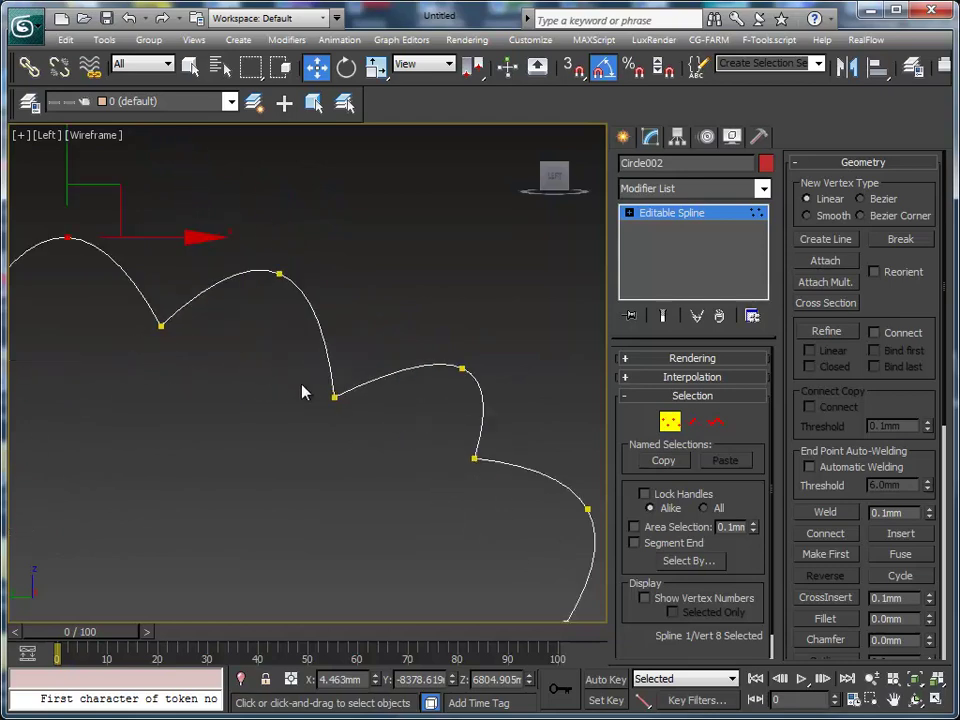
middle_click_drag(303, 392, 253, 379)
left_click(356, 324)
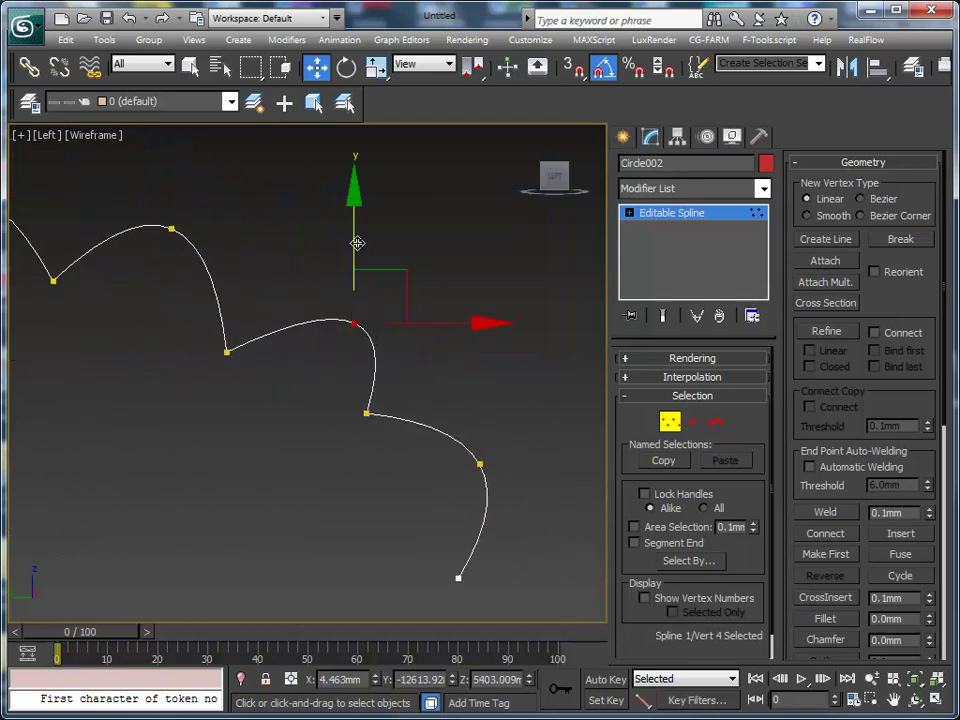
mouse_move(357, 243)
left_mouse_down()
mouse_move(369, 167)
mouse_move(357, 130)
left_mouse_up()
left_click_drag(369, 375, 429, 470)
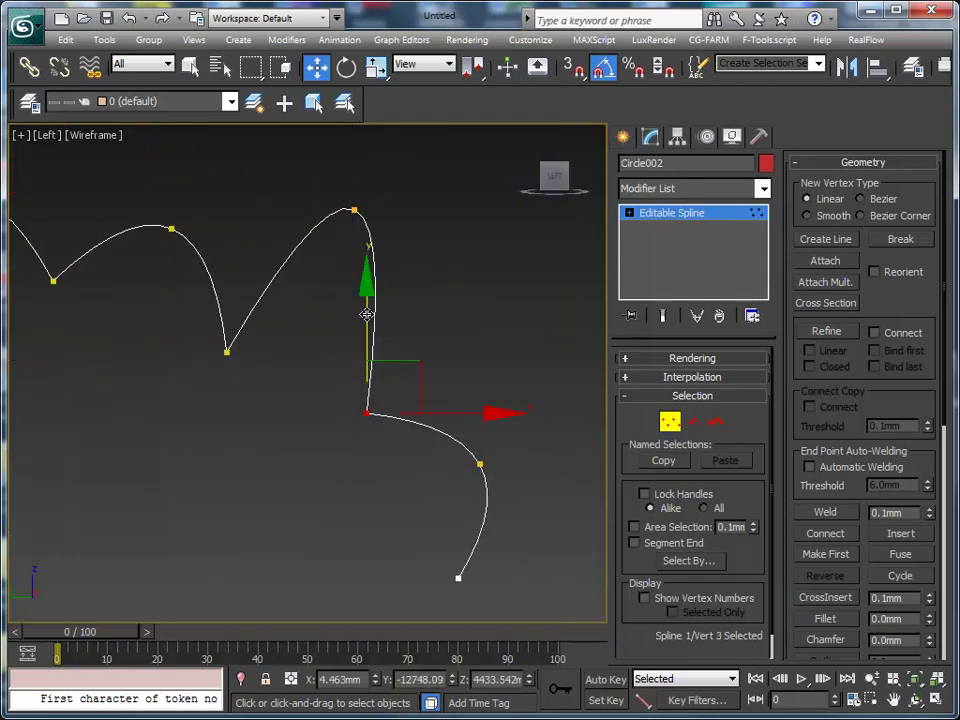
left_click_drag(367, 314, 396, 222)
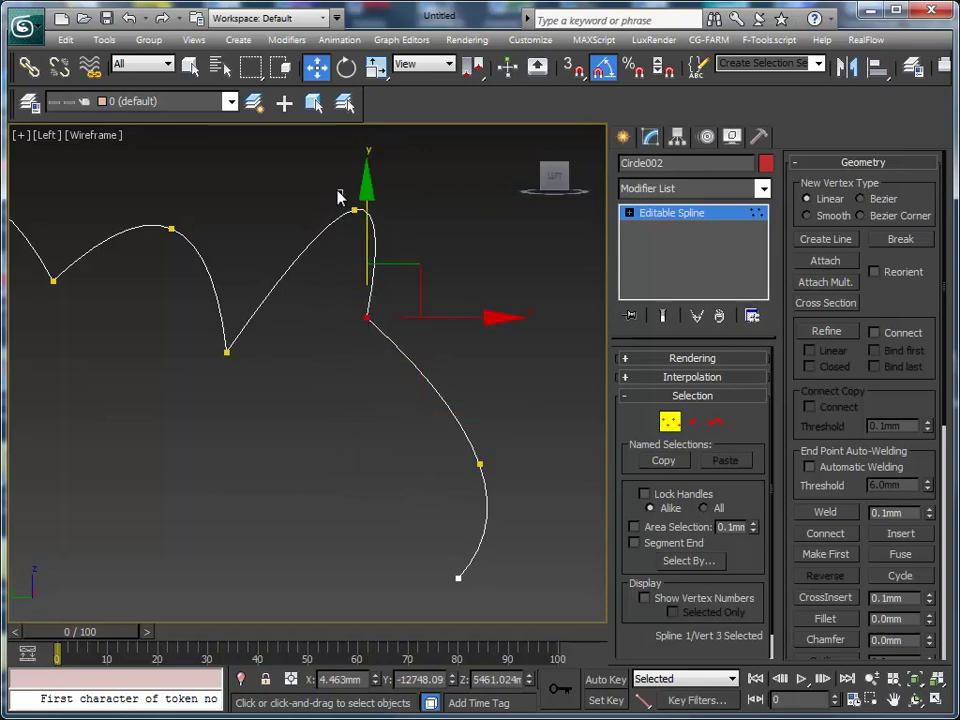
Shift the top vertex left, raise the valley vertex, and pull a lower vertex up into a new arch
mouse_move(338, 197)
left_mouse_down()
mouse_move(404, 232)
mouse_move(375, 206)
left_mouse_up()
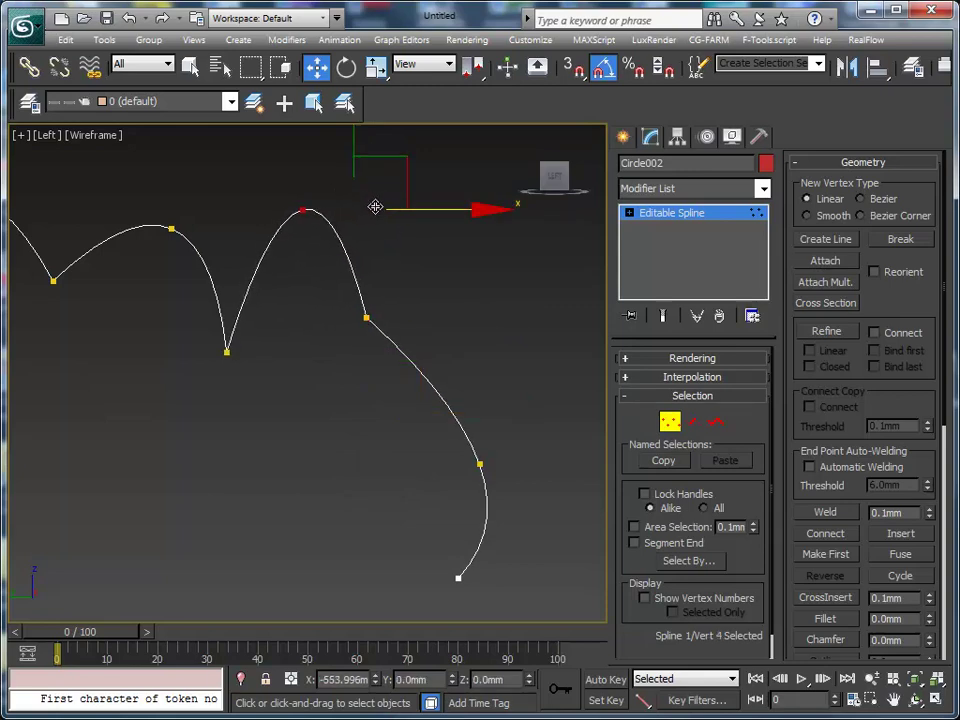
left_click(227, 351)
left_click_drag(226, 272, 249, 167)
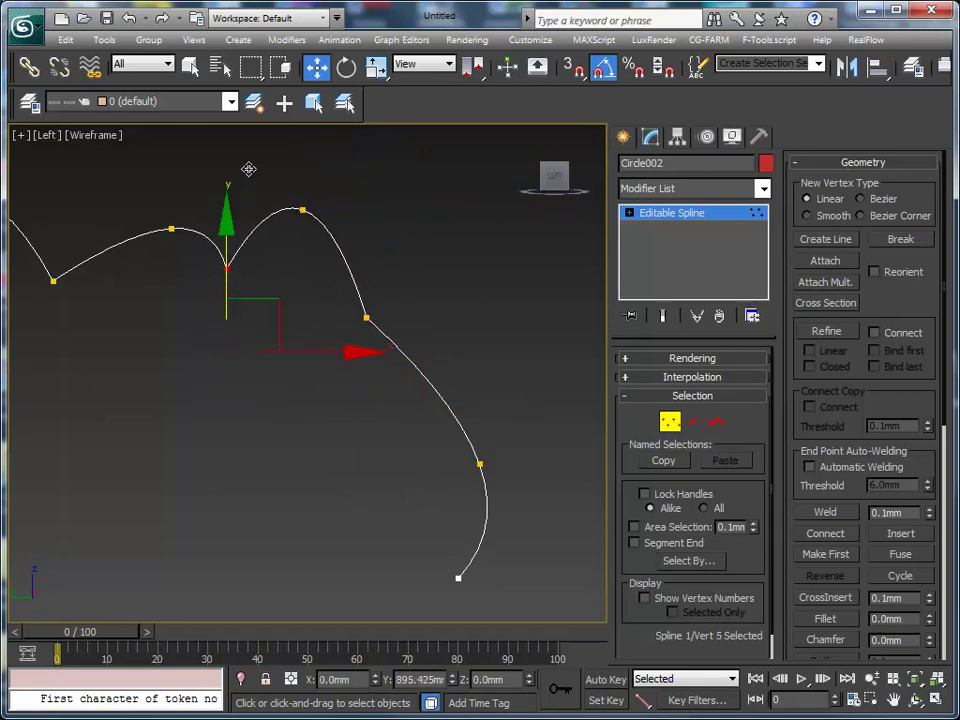
left_click(168, 224)
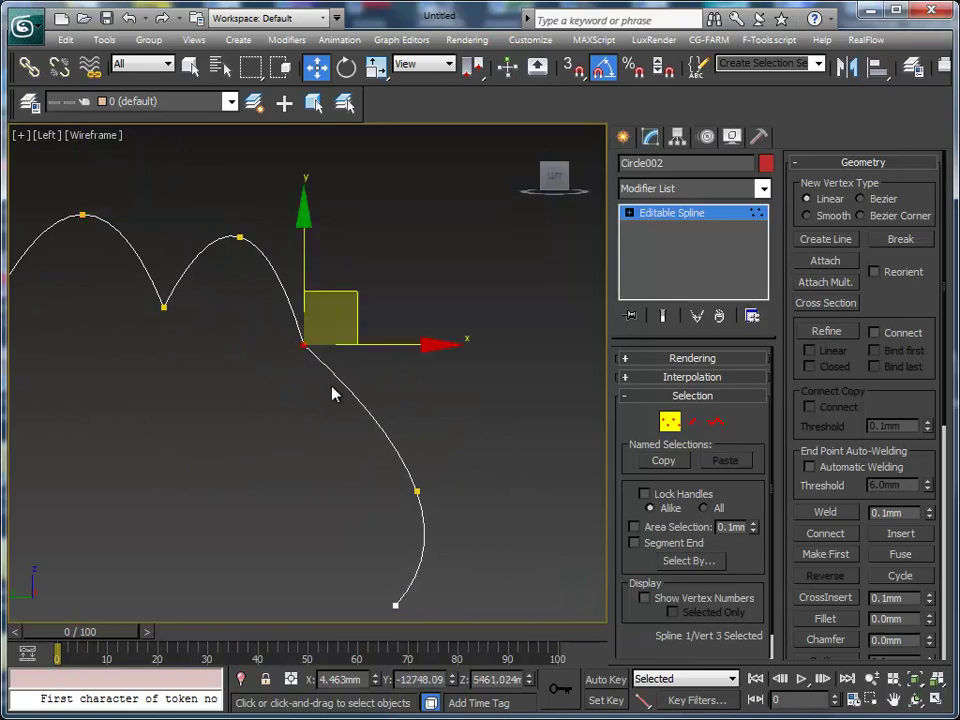
left_click_drag(437, 511, 440, 510)
left_click_drag(449, 440, 454, 218)
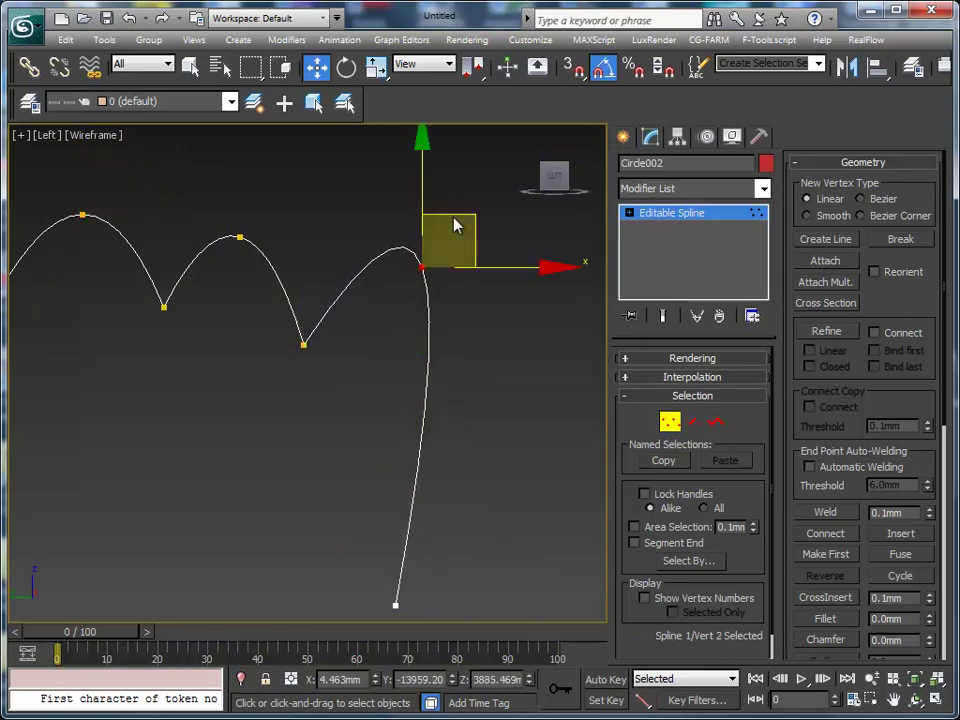
Move the spline's end vertex up and right so the tail becomes a short curl
middle_click_drag(364, 557, 274, 469)
left_click(305, 517)
left_click_drag(345, 493, 407, 258)
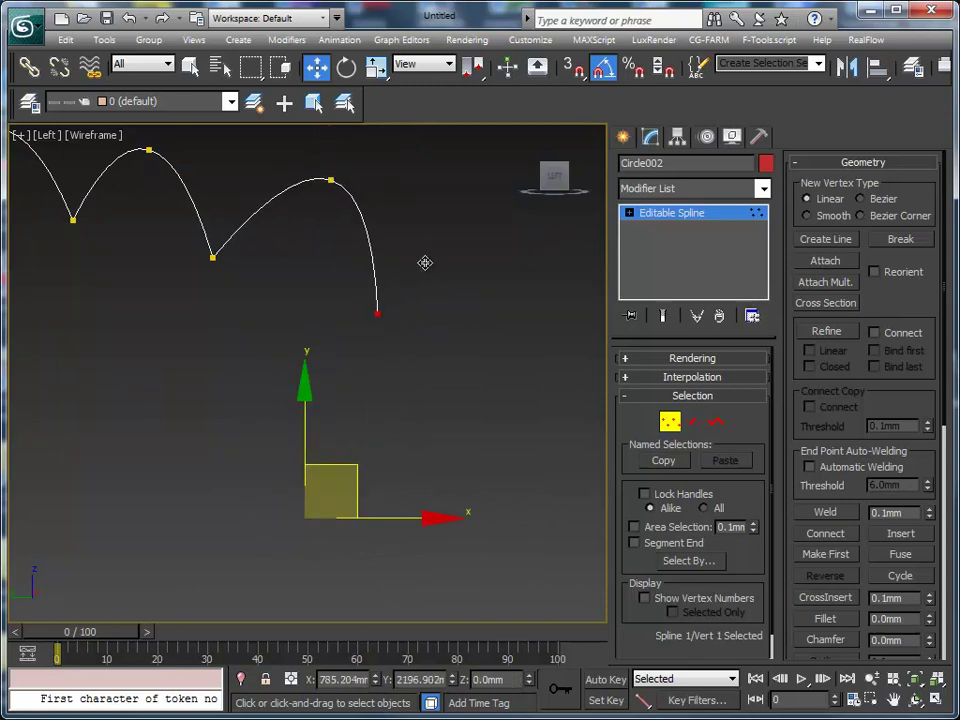
scroll(428, 261, "down", 3)
mouse_move(433, 399)
middle_mouse_down("alt")
mouse_move(450, 514)
mouse_move(312, 563)
mouse_move(210, 561)
mouse_move(246, 604)
mouse_move(375, 561)
mouse_move(368, 585)
mouse_move(375, 536)
mouse_move(454, 553)
mouse_move(261, 560)
middle_mouse_up("alt")
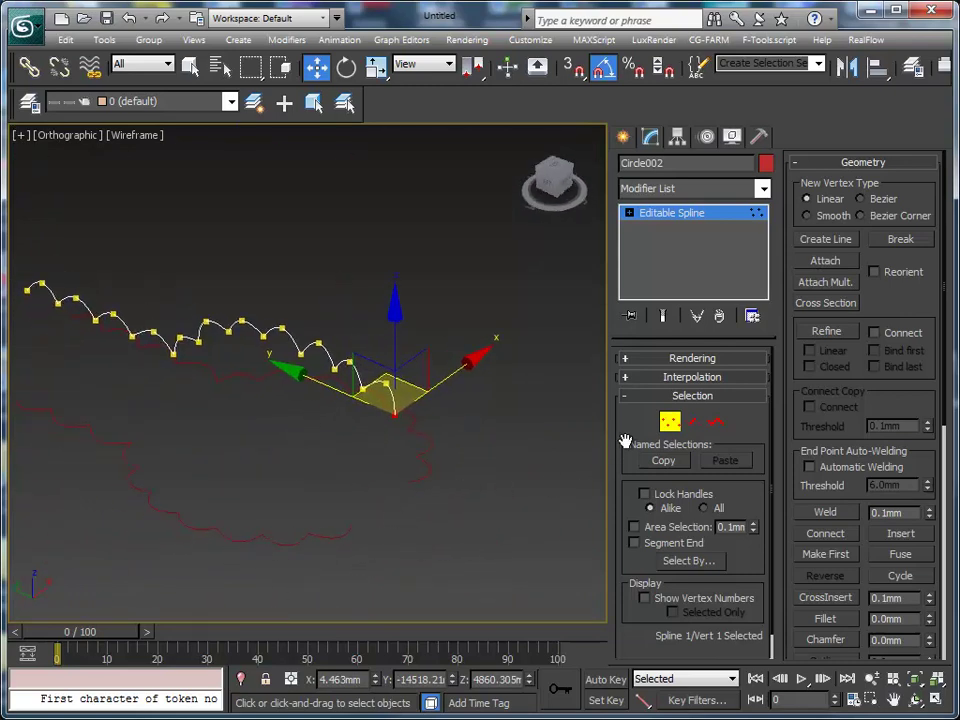
Attach the upper scalloped cloud spline to Circle003, redoing the attach after an undo
left_click(670, 422)
left_click(216, 531)
right_click(218, 537)
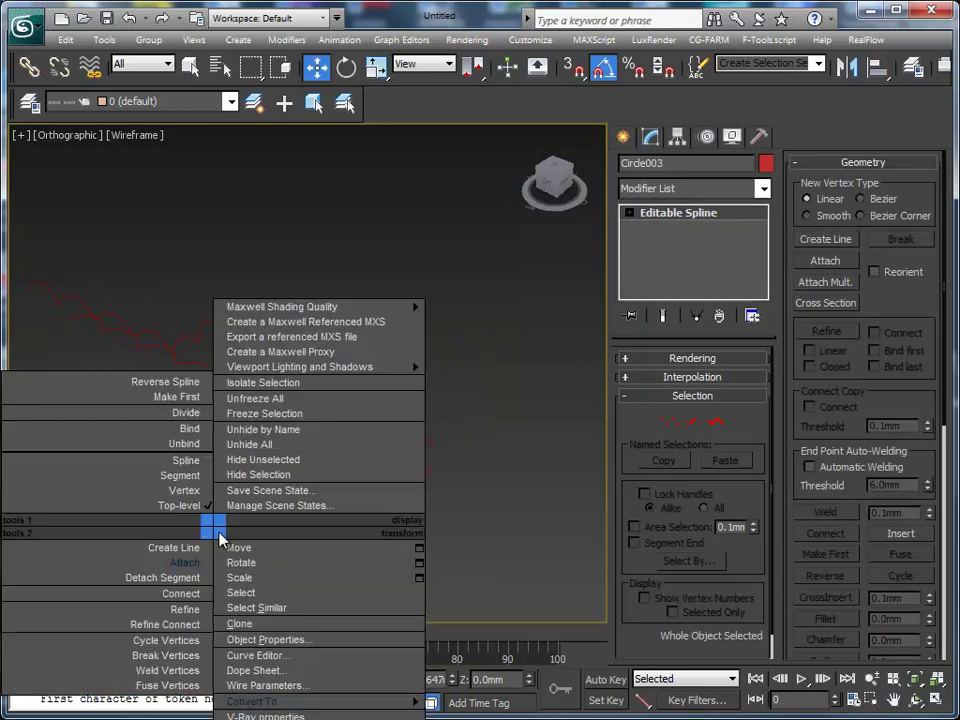
left_click(200, 563)
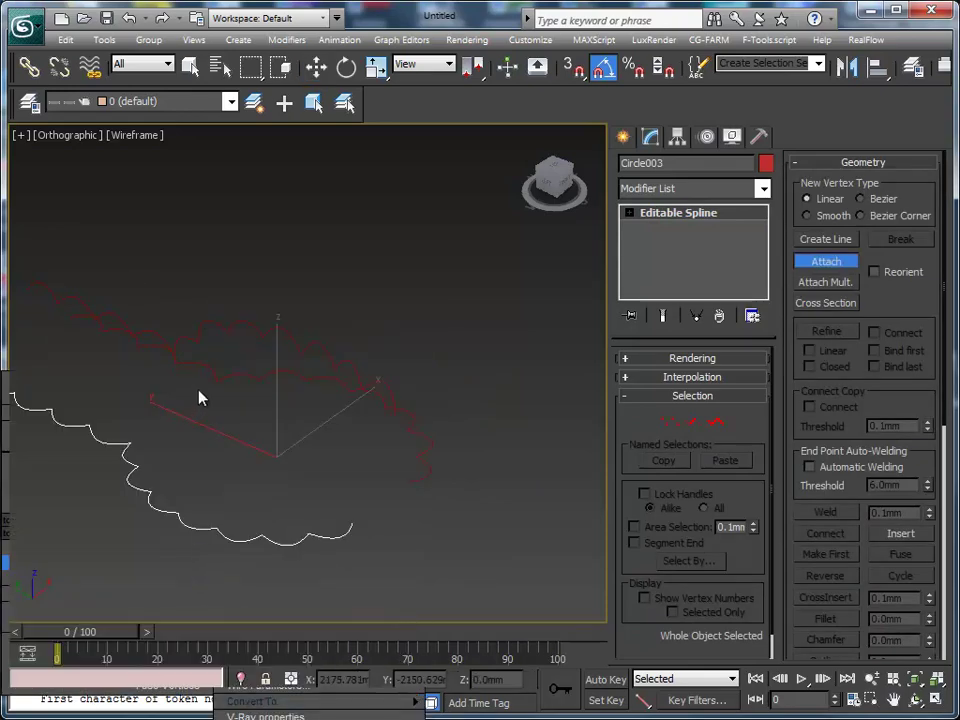
left_click(224, 328)
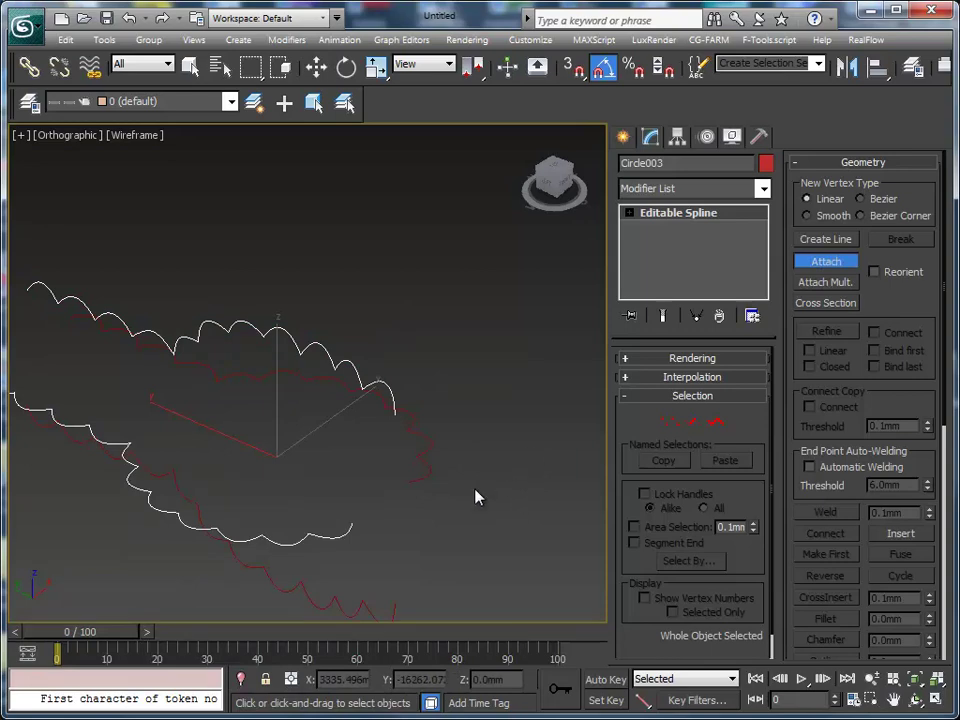
key("ctrl+z")
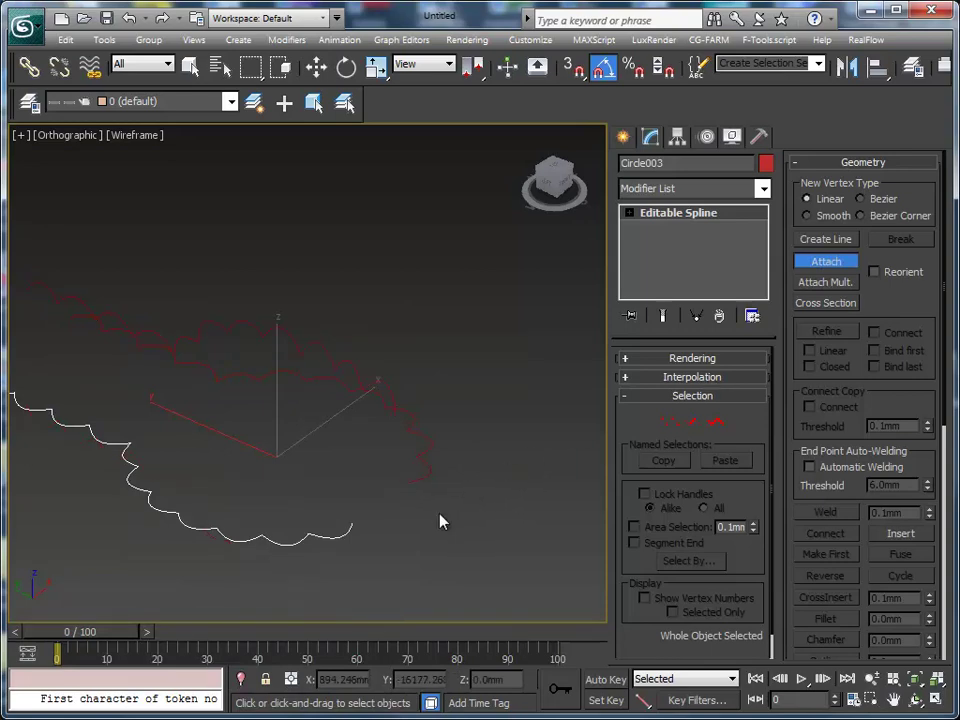
key("w")
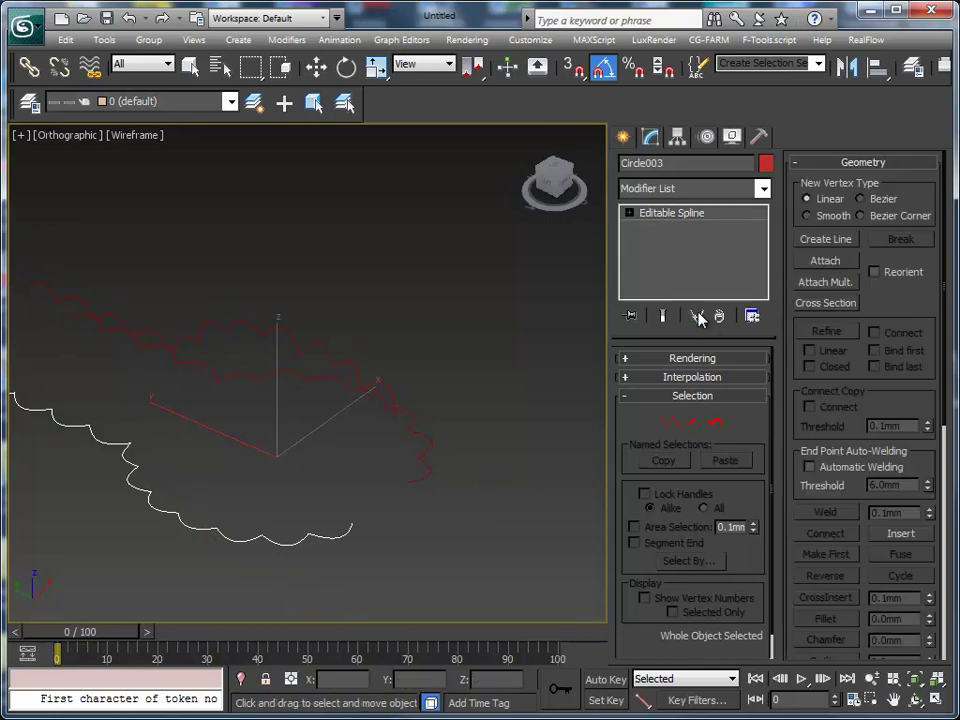
right_click(423, 518)
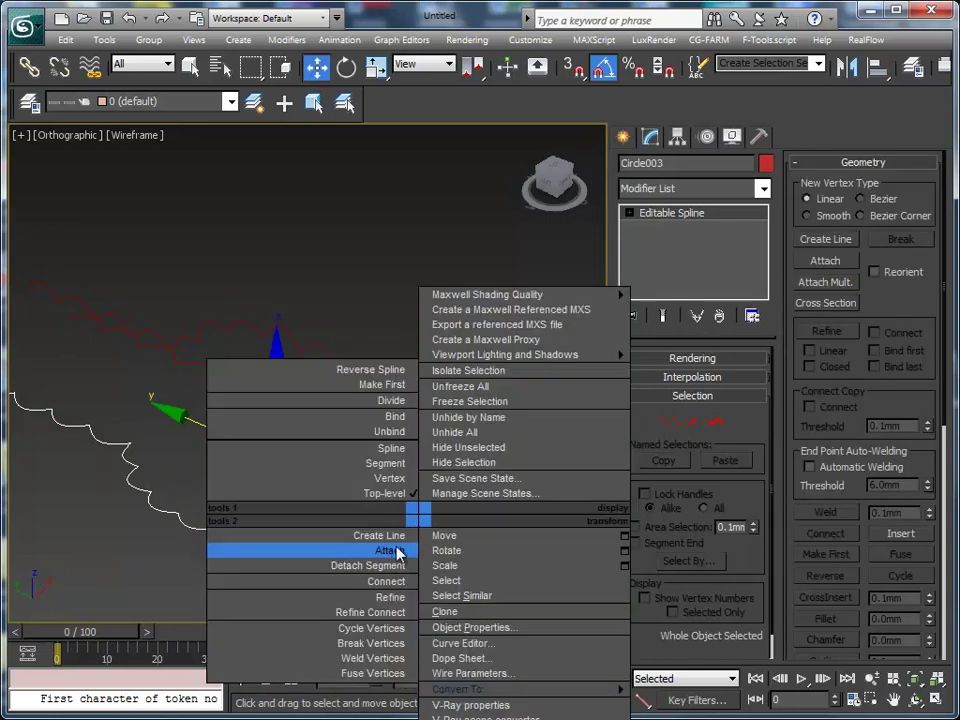
left_click(398, 552)
left_click(279, 324)
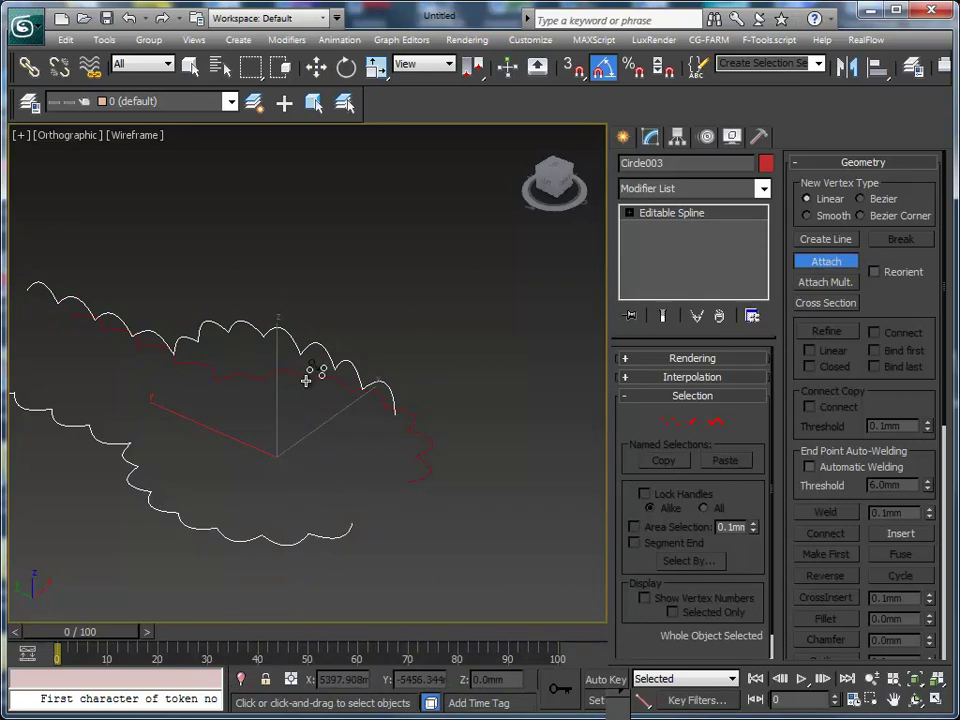
mouse_move(306, 380)
middle_mouse_down("alt")
mouse_move(491, 574)
mouse_move(360, 579)
mouse_move(229, 551)
mouse_move(501, 546)
mouse_move(446, 489)
mouse_move(422, 499)
mouse_move(418, 517)
middle_mouse_up("alt")
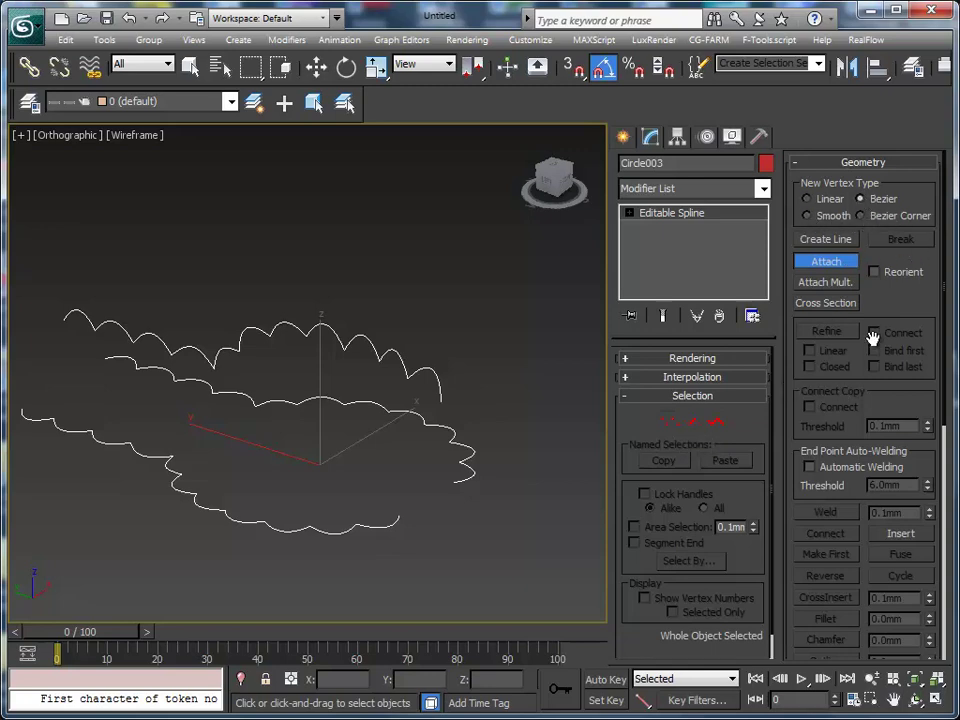
Link the stacked scalloped outlines with Cross Section ribs, then inspect the arched cage from Front view
left_click(840, 304)
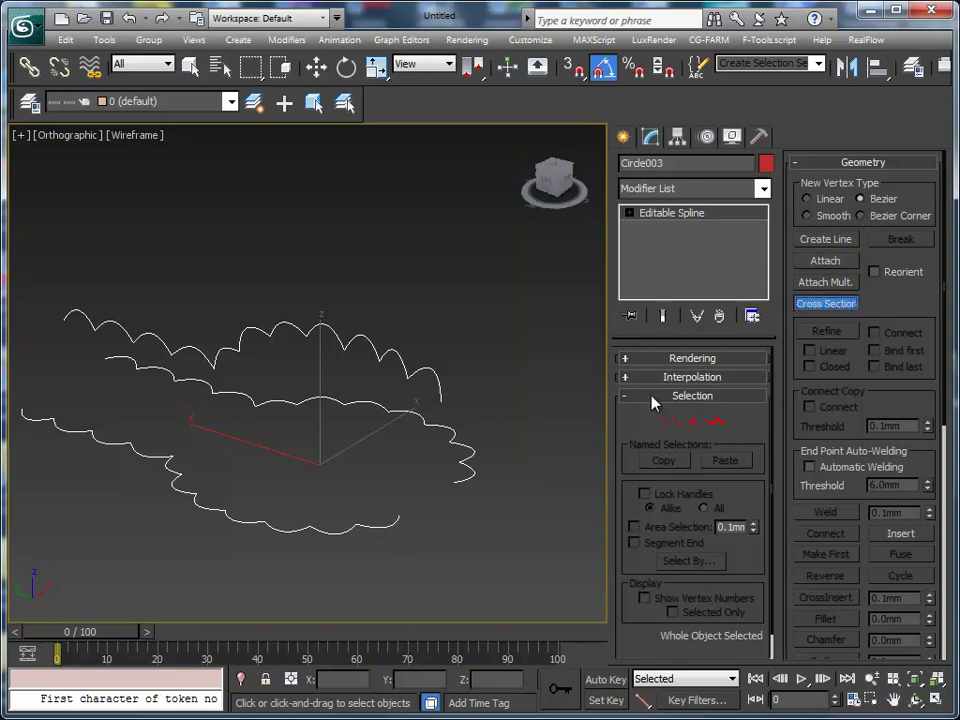
mouse_move(488, 296)
middle_mouse_down("alt")
mouse_move(450, 418)
mouse_move(480, 394)
mouse_move(395, 505)
middle_mouse_up("alt")
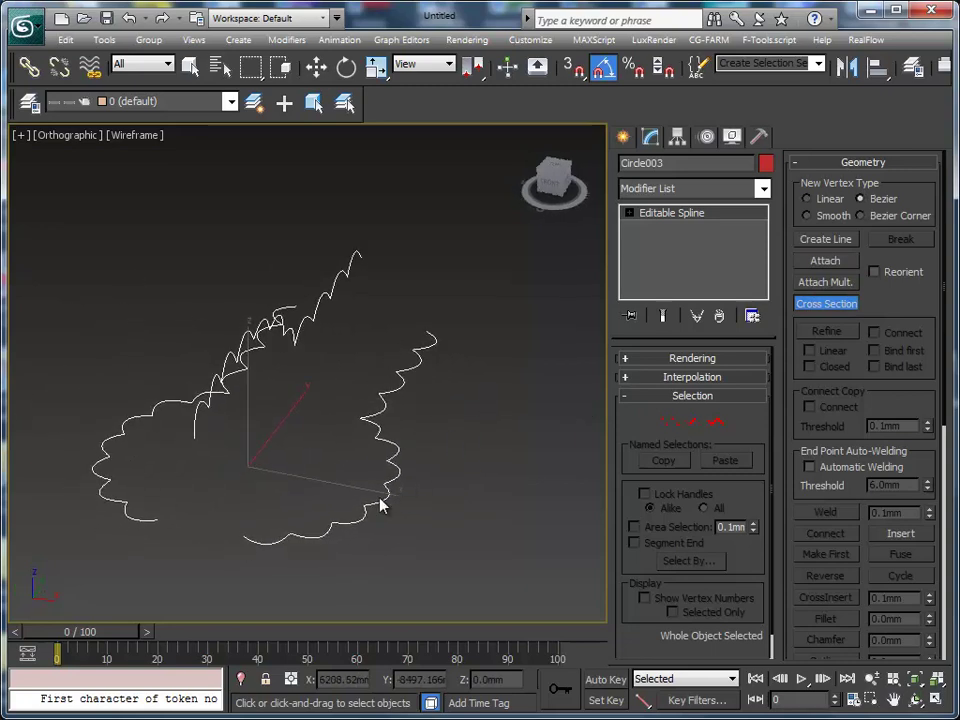
left_click(252, 324)
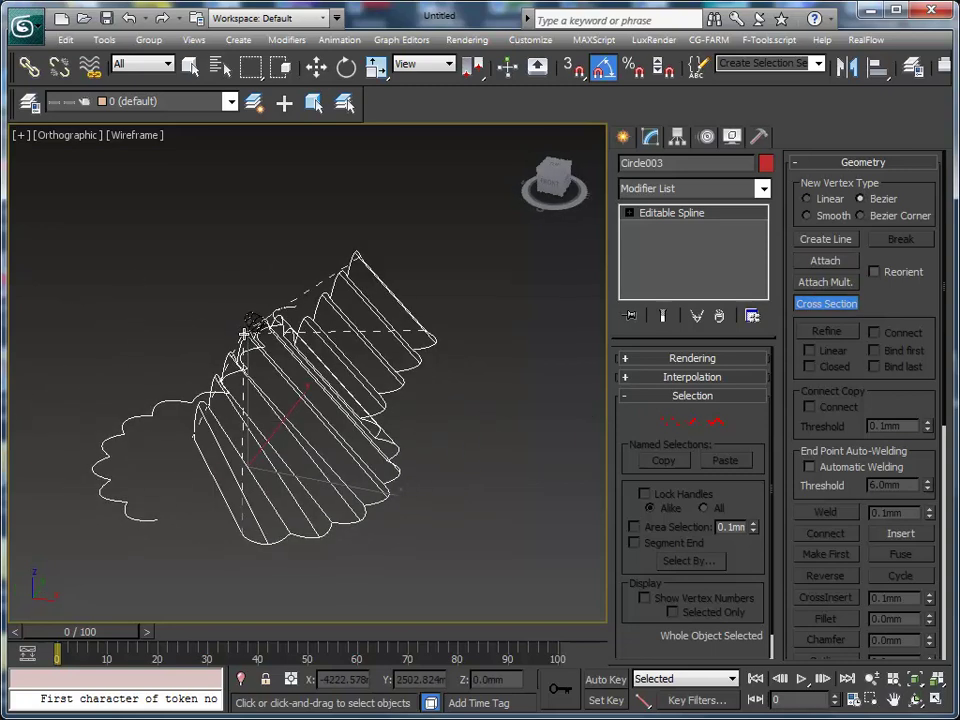
left_click(120, 427)
mouse_move(237, 552)
middle_mouse_down("alt")
mouse_move(561, 542)
mouse_move(525, 602)
mouse_move(414, 602)
mouse_move(281, 532)
middle_mouse_up("alt")
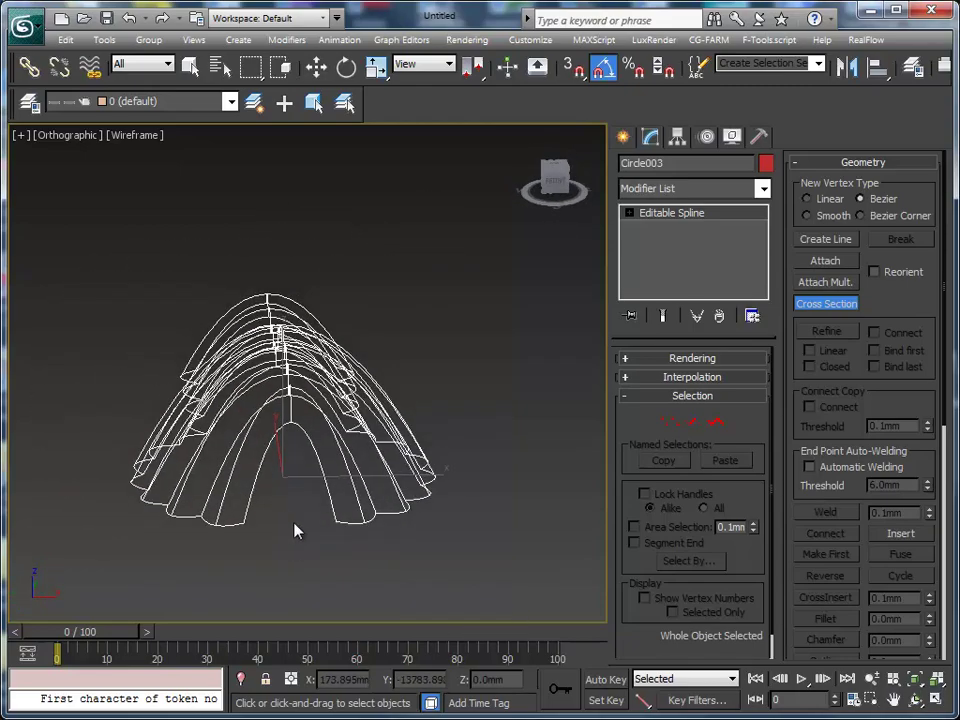
key("f")
scroll(318, 507, "down", 4)
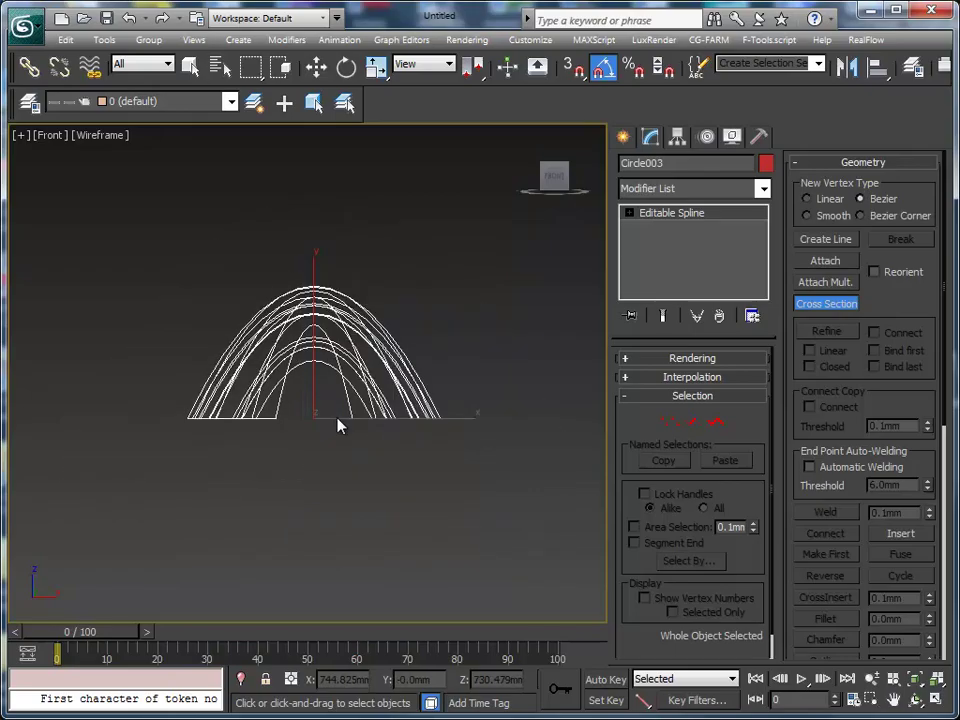
scroll(336, 424, "up", 5)
mouse_move(328, 459)
middle_mouse_down("alt")
mouse_move(510, 534)
mouse_move(420, 437)
mouse_move(454, 454)
mouse_move(317, 446)
middle_mouse_up("alt")
scroll(305, 475, "up", 3)
scroll(345, 390, "up", 4)
middle_click_drag(375, 334, 346, 355)
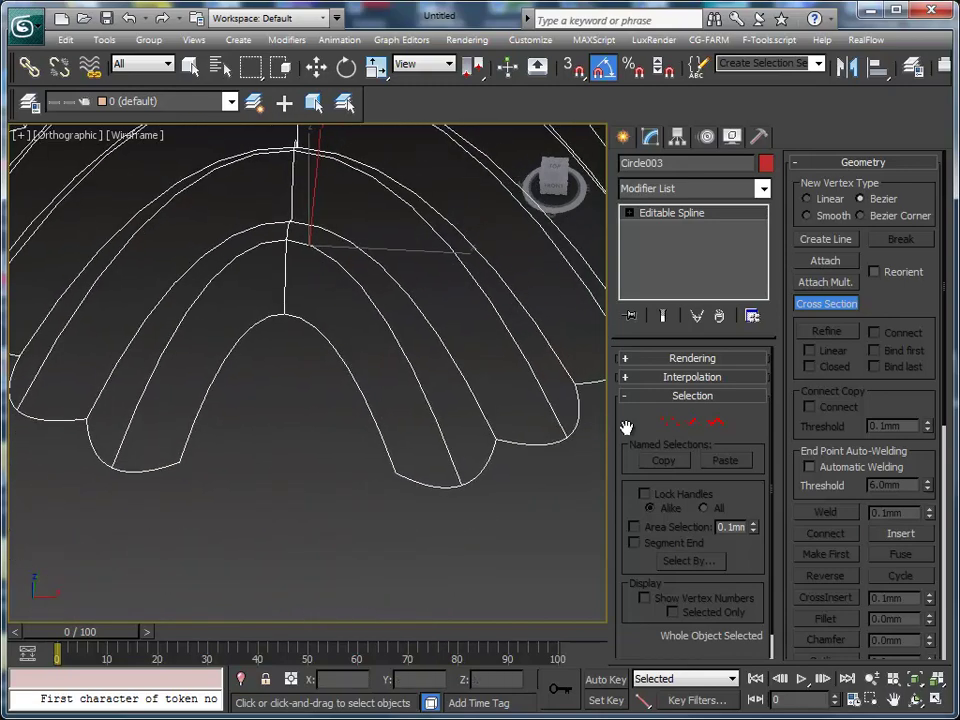
Select the lower-left and right flute vertices and scale them narrower along X
left_click(668, 422)
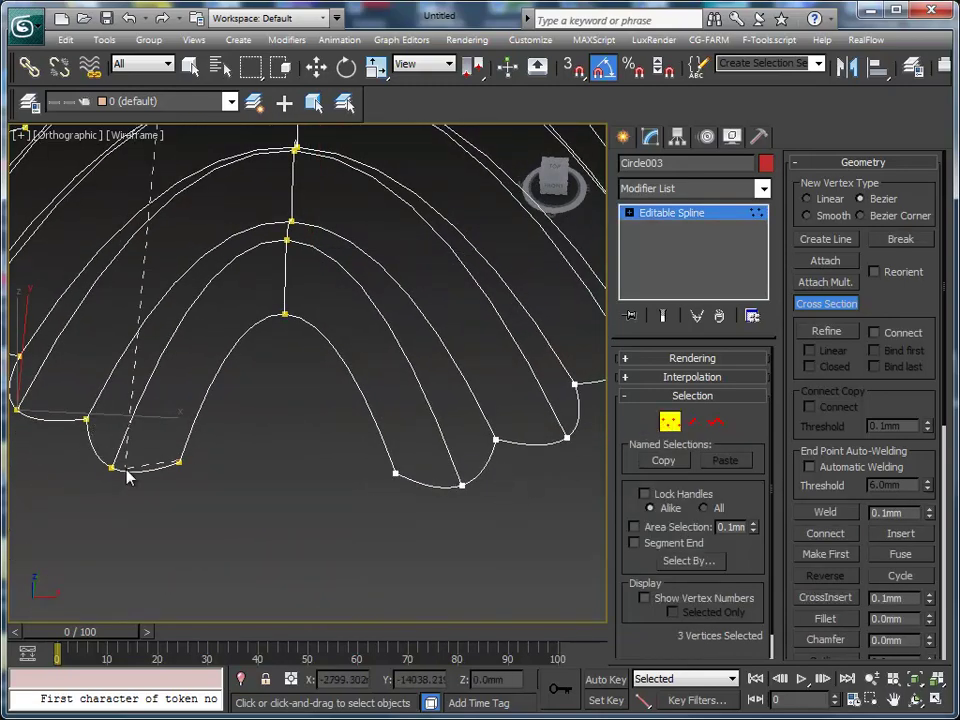
right_click(219, 495)
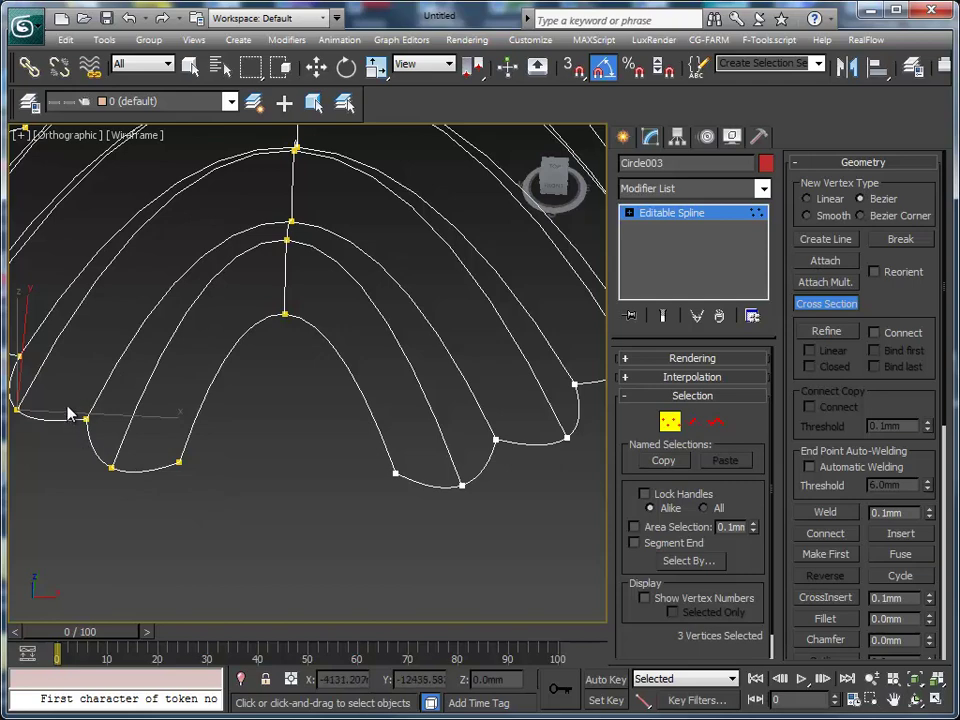
right_click(122, 497)
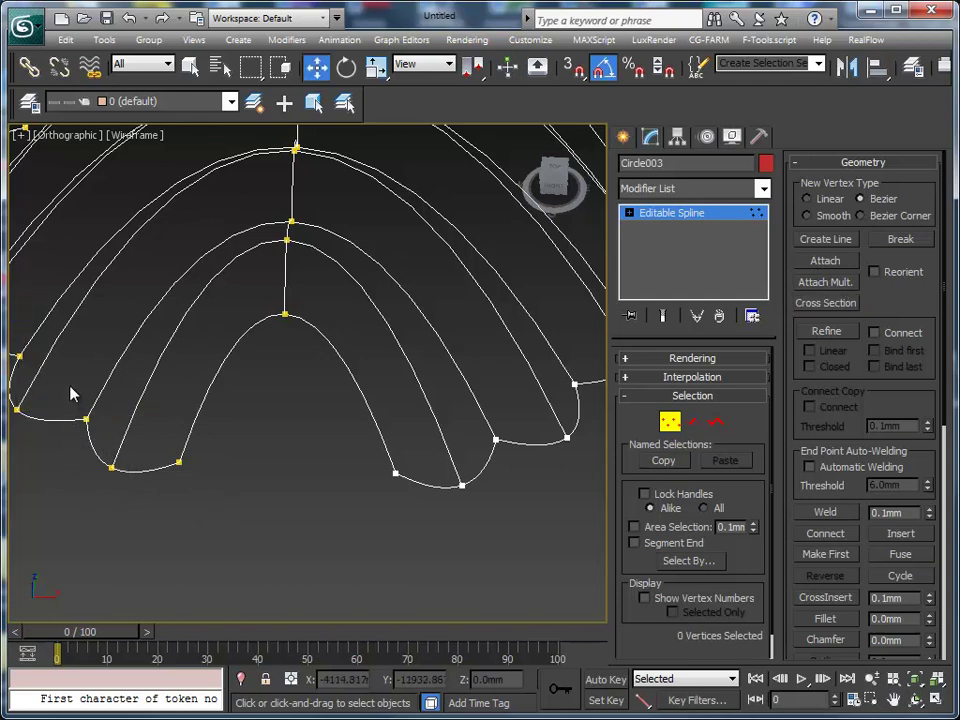
left_click_drag(71, 388, 231, 523)
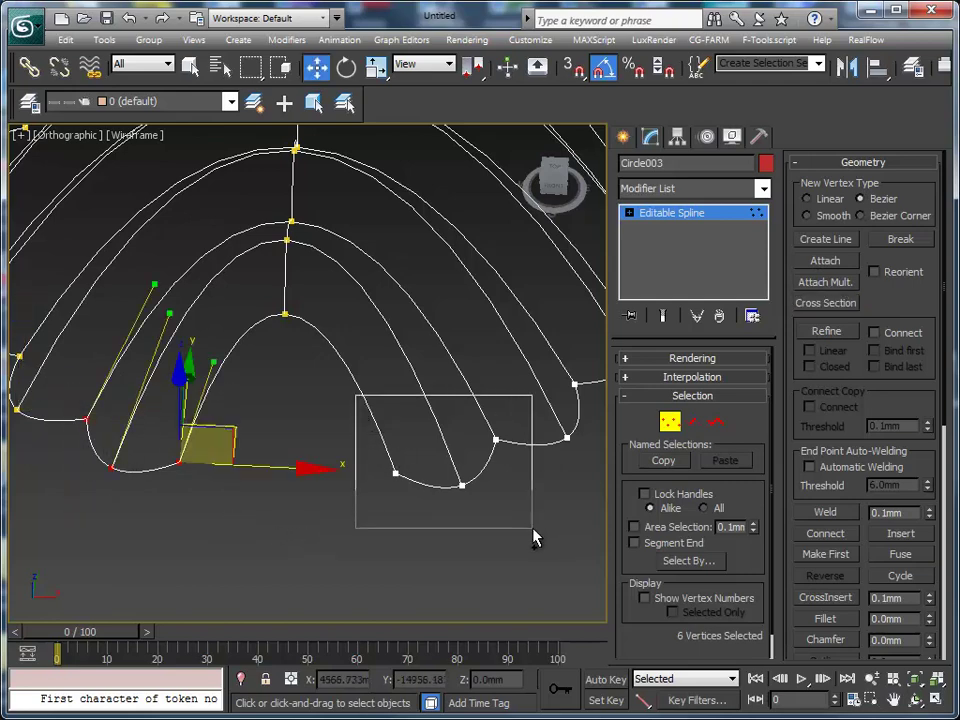
left_click_drag(400, 457, 522, 533, "ctrl")
key("r")
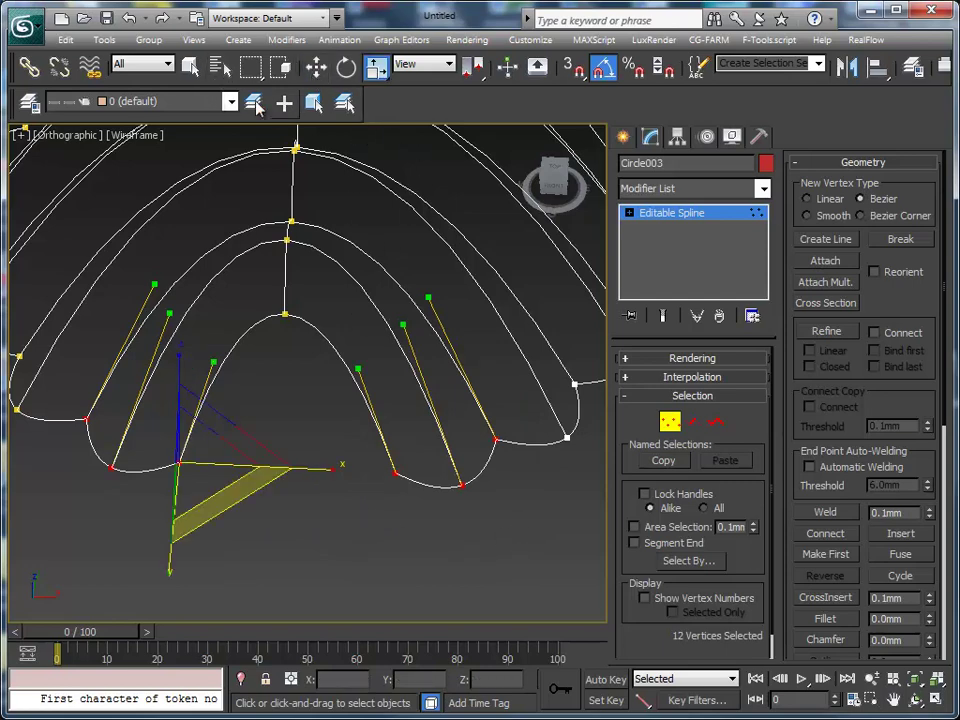
left_click(380, 70)
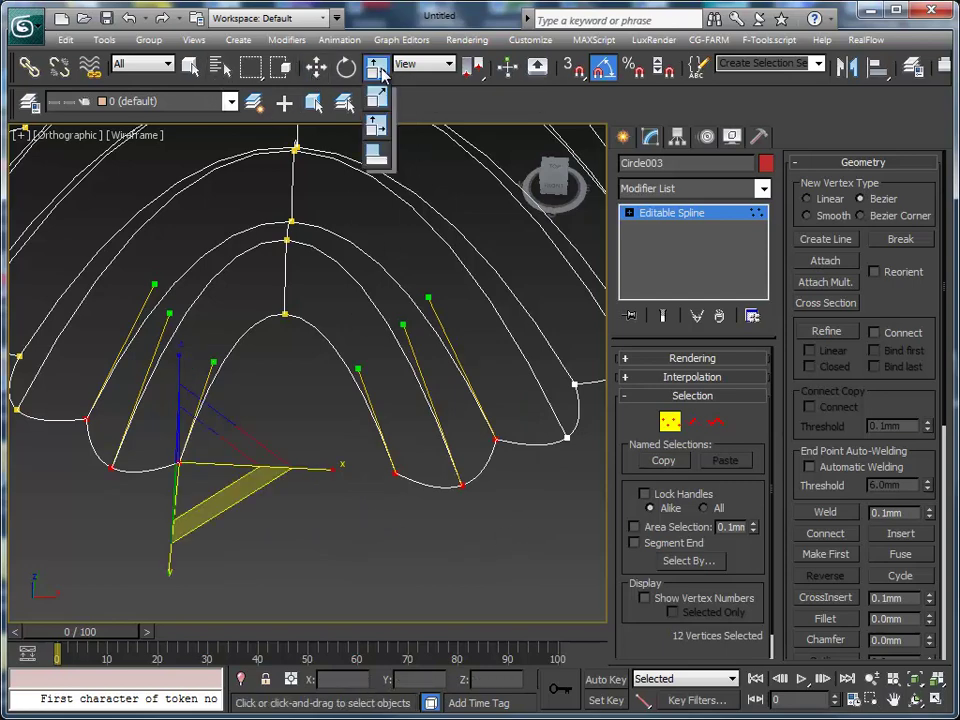
left_click(383, 74)
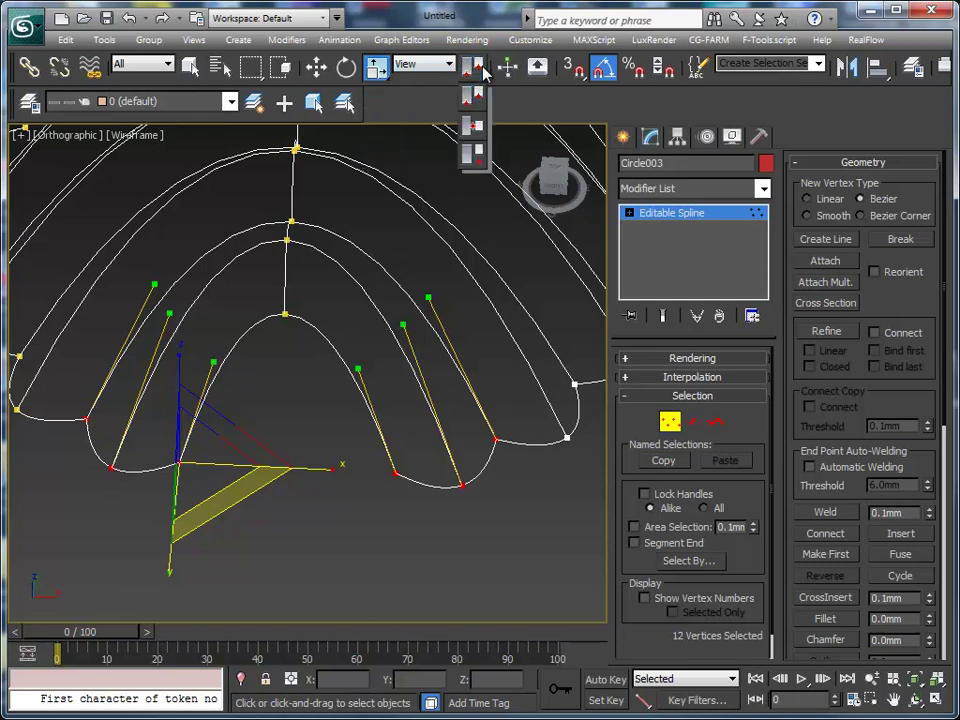
left_click_drag(483, 72, 474, 90)
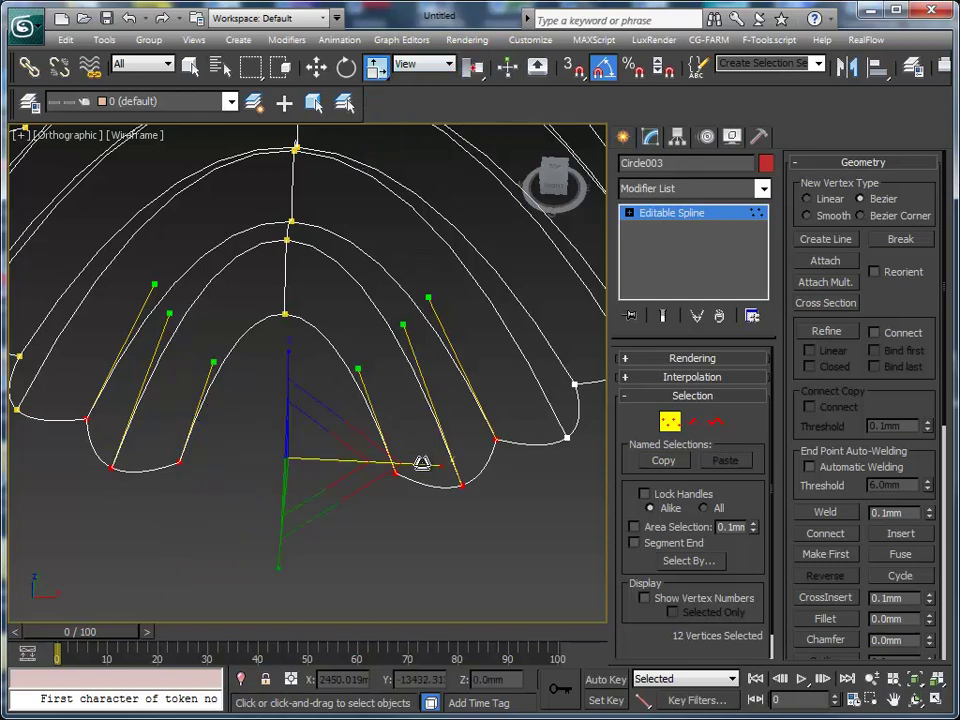
mouse_move(422, 461)
left_mouse_down()
mouse_move(302, 450)
mouse_move(362, 450)
mouse_move(257, 424)
mouse_move(270, 420)
mouse_move(268, 461)
left_mouse_up()
Move the left flute's vertices right along X and scale their handles narrower
mouse_move(268, 461)
middle_mouse_down("alt")
mouse_move(489, 459)
mouse_move(407, 465)
mouse_move(296, 433)
mouse_move(364, 471)
mouse_move(383, 453)
mouse_move(372, 445)
middle_mouse_up("alt")
left_click_drag(113, 402, 296, 513)
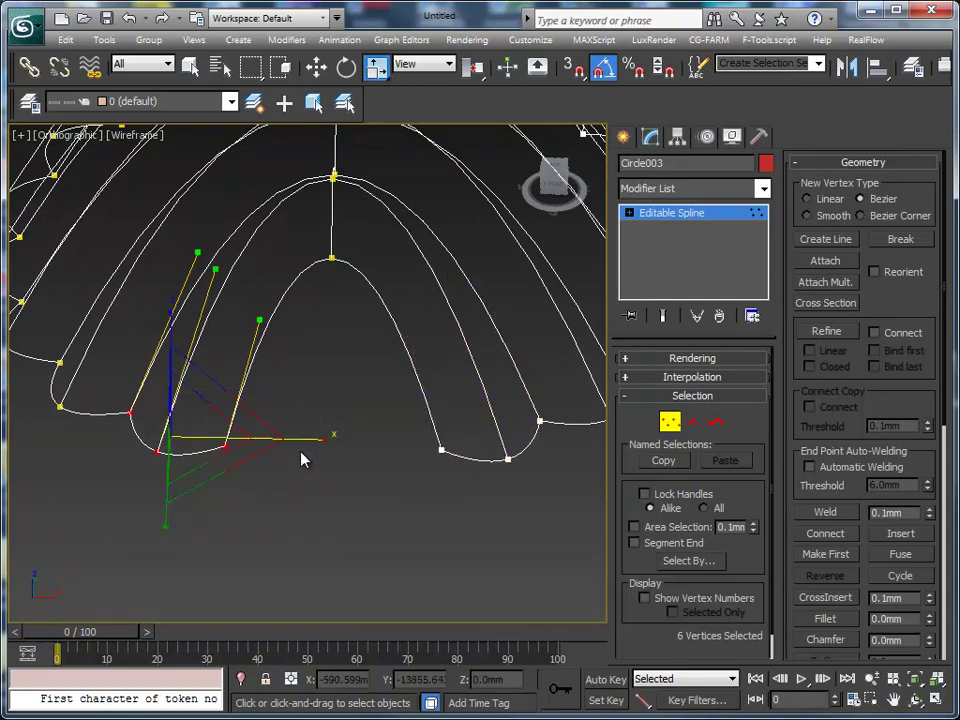
key("w")
left_click_drag(300, 448, 346, 452)
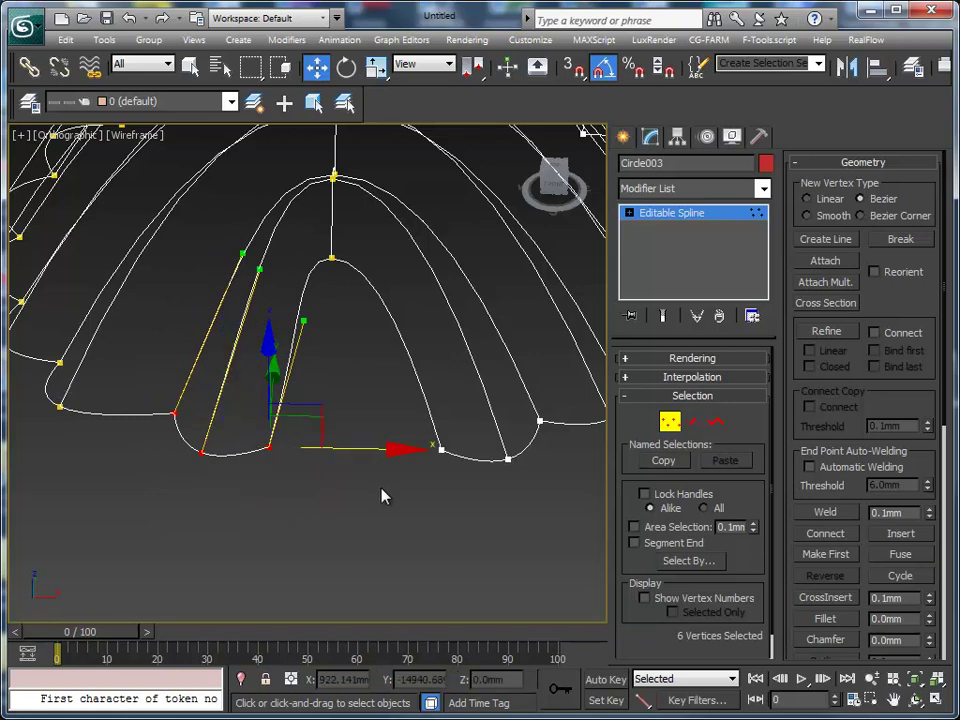
middle_click_drag(377, 493, 386, 505)
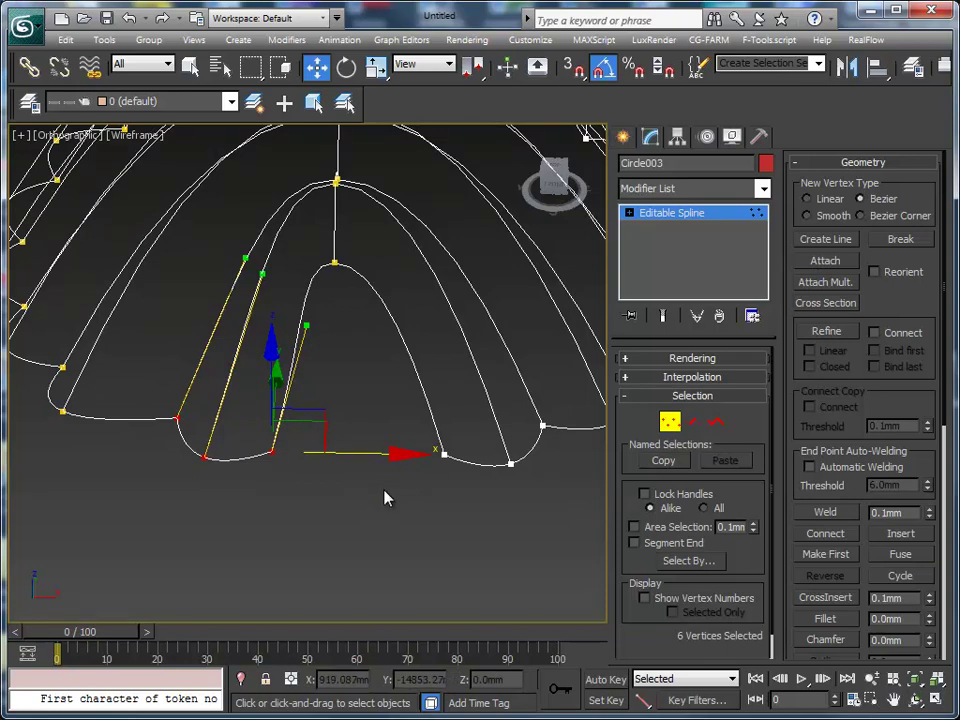
key("r")
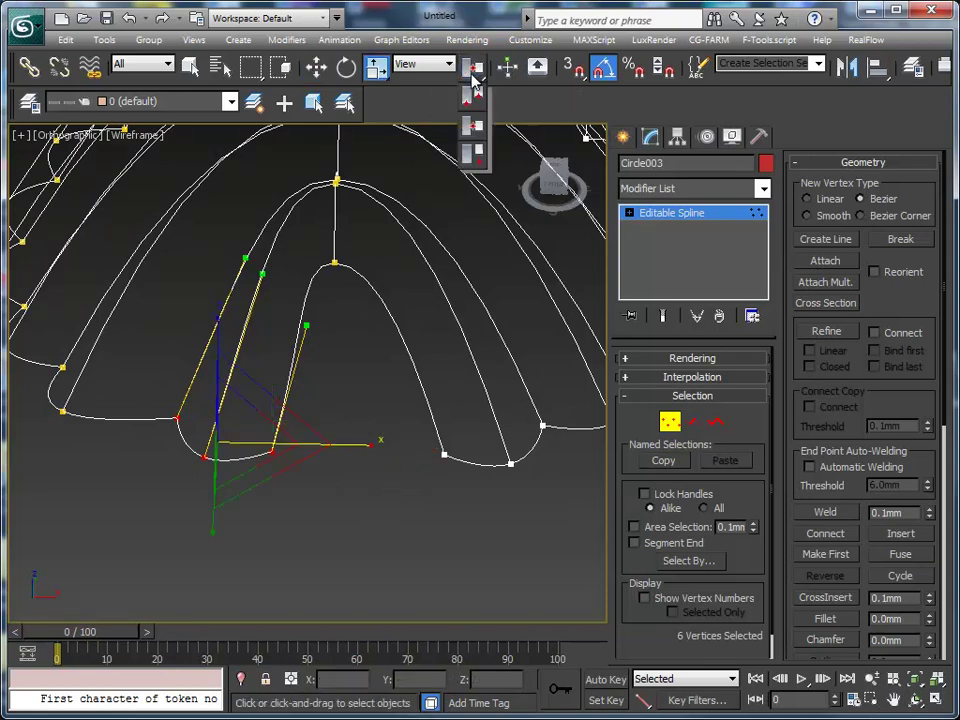
left_click_drag(473, 66, 473, 92)
left_click_drag(416, 452, 237, 418)
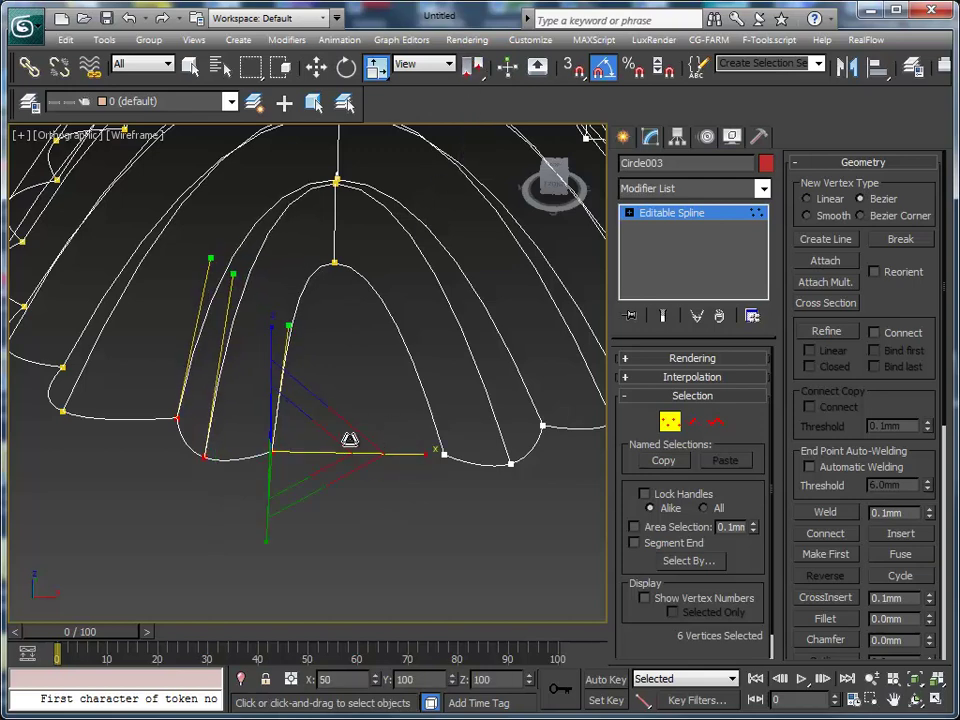
Shift four more left-flute vertices right and narrow their handles along X
middle_click_drag(237, 418, 460, 467)
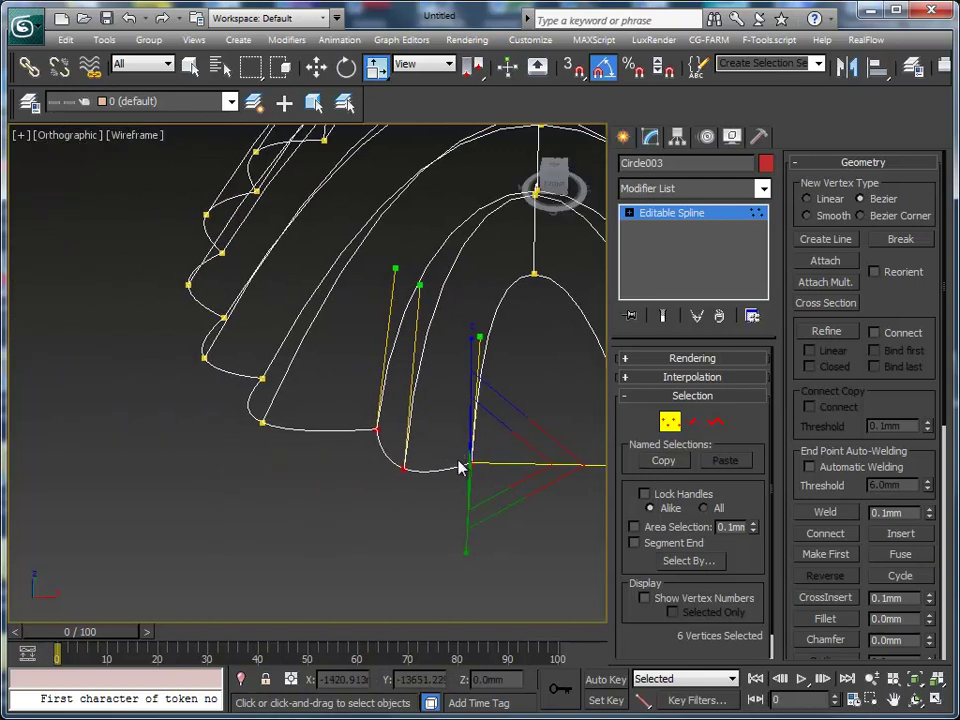
left_click_drag(235, 358, 336, 478)
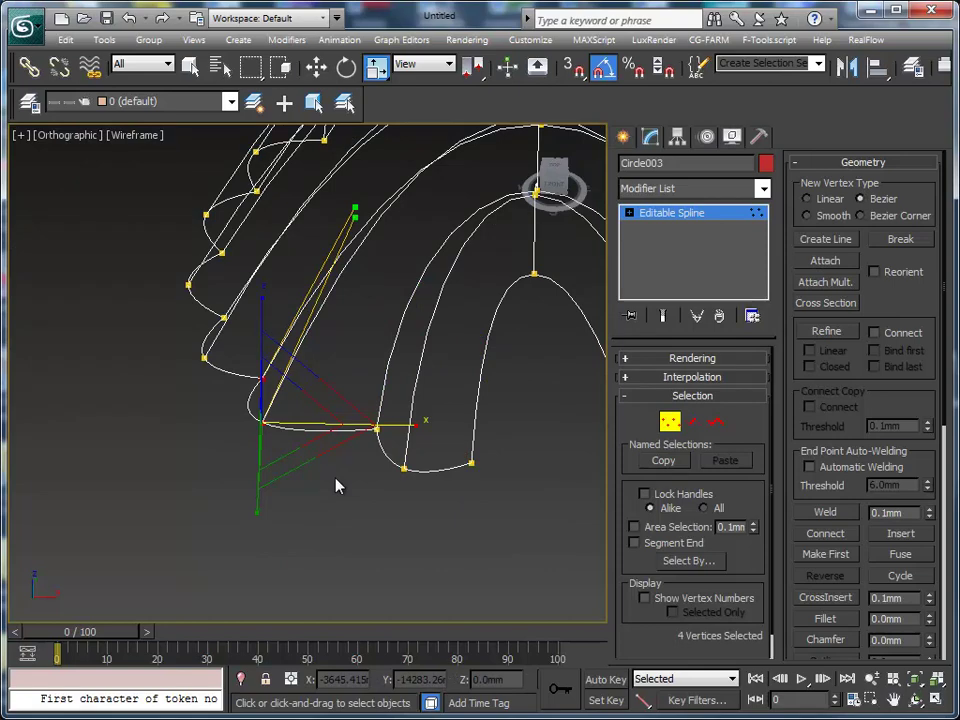
key("w")
left_click_drag(349, 427, 375, 430)
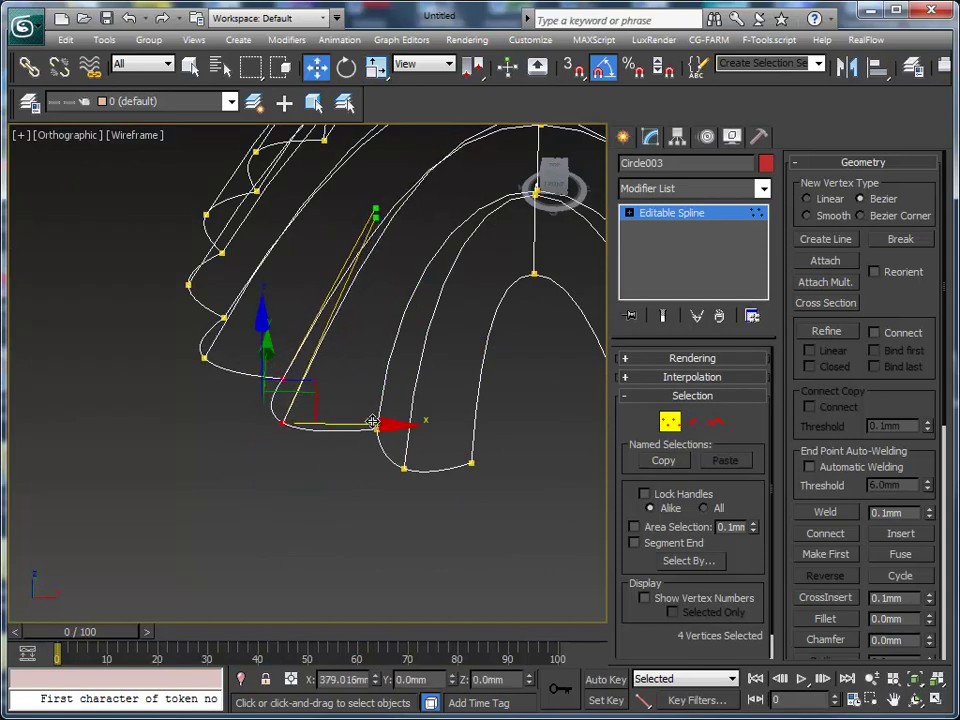
key("r")
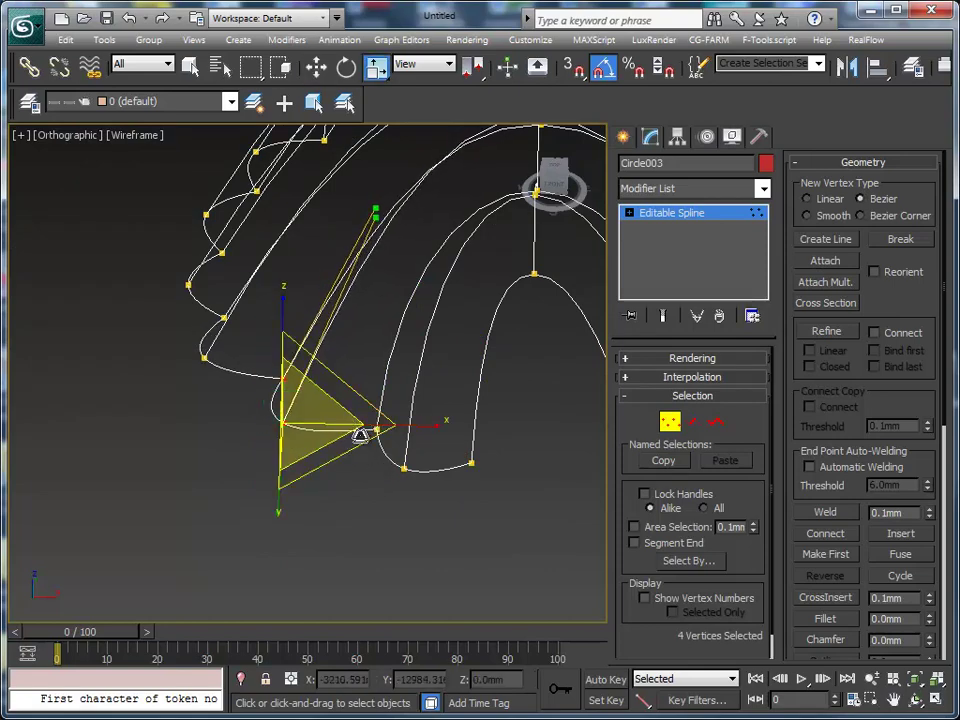
left_click_drag(403, 424, 313, 403)
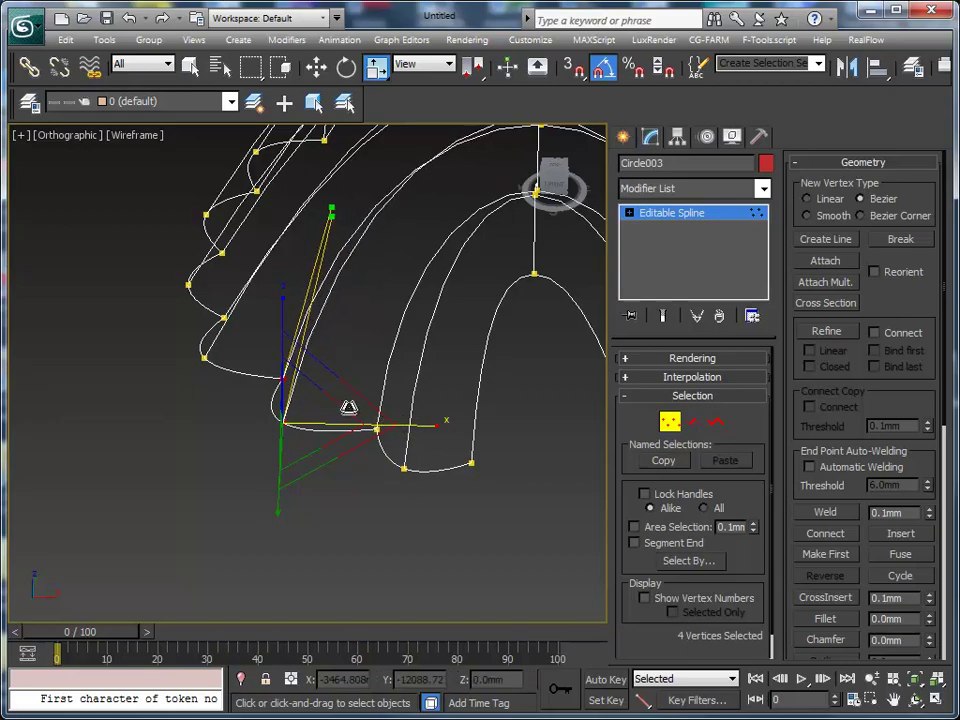
Pull the inner flute's bottom vertex downward
mouse_move(347, 407)
middle_mouse_down("alt")
mouse_move(244, 463)
mouse_move(392, 454)
mouse_move(307, 449)
middle_mouse_up("alt")
scroll(307, 449, "down", 5)
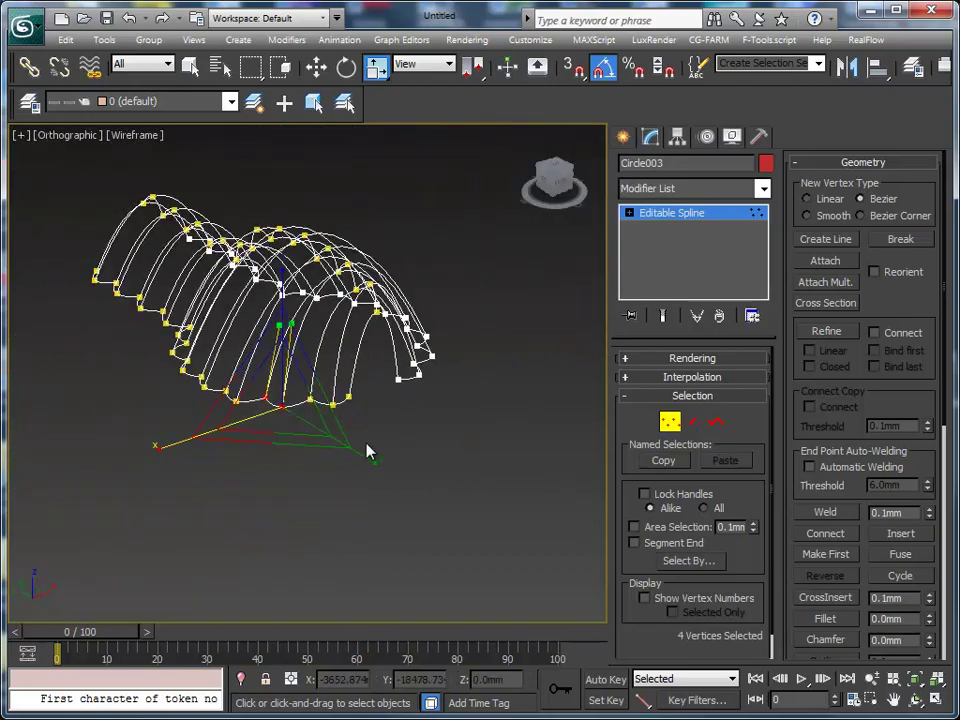
mouse_move(368, 450)
middle_mouse_down("alt")
mouse_move(259, 452)
mouse_move(360, 467)
mouse_move(241, 497)
mouse_move(274, 499)
mouse_move(287, 484)
mouse_move(356, 504)
mouse_move(297, 530)
mouse_move(418, 478)
middle_mouse_up("alt")
scroll(297, 530, "up", 2)
scroll(306, 531, "up", 2)
scroll(313, 525, "up", 2)
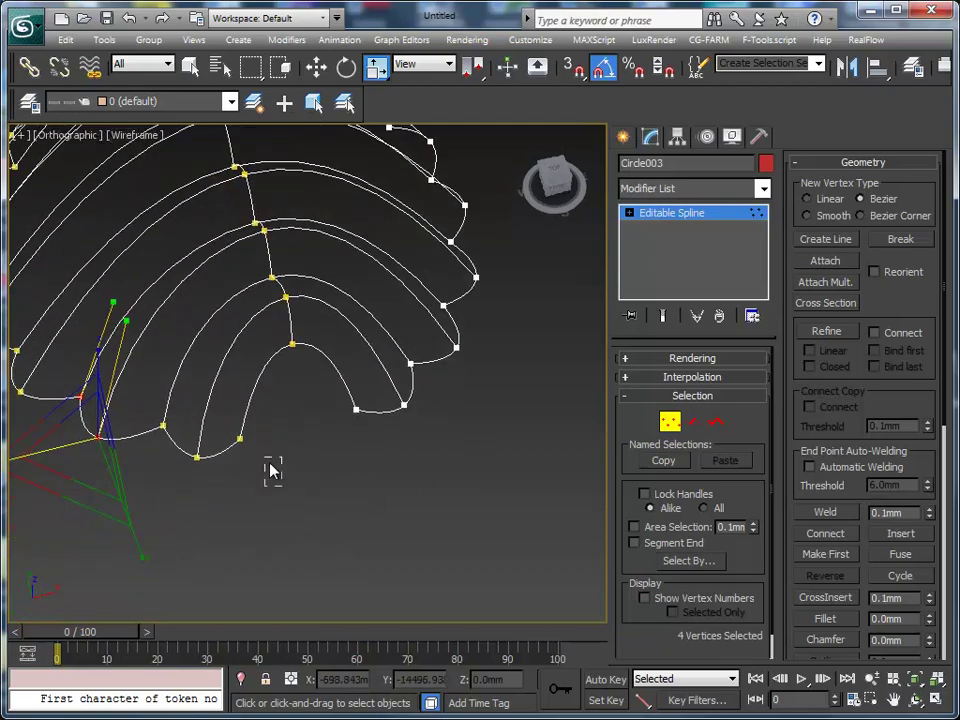
left_click_drag(272, 472, 228, 426)
key("w")
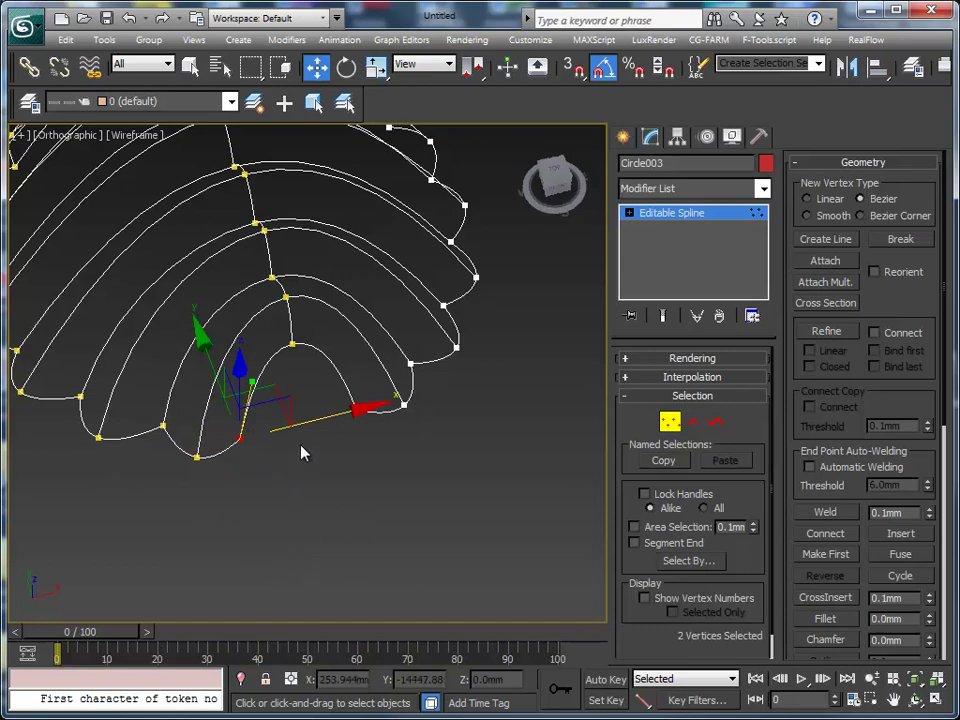
left_click_drag(215, 368, 228, 384)
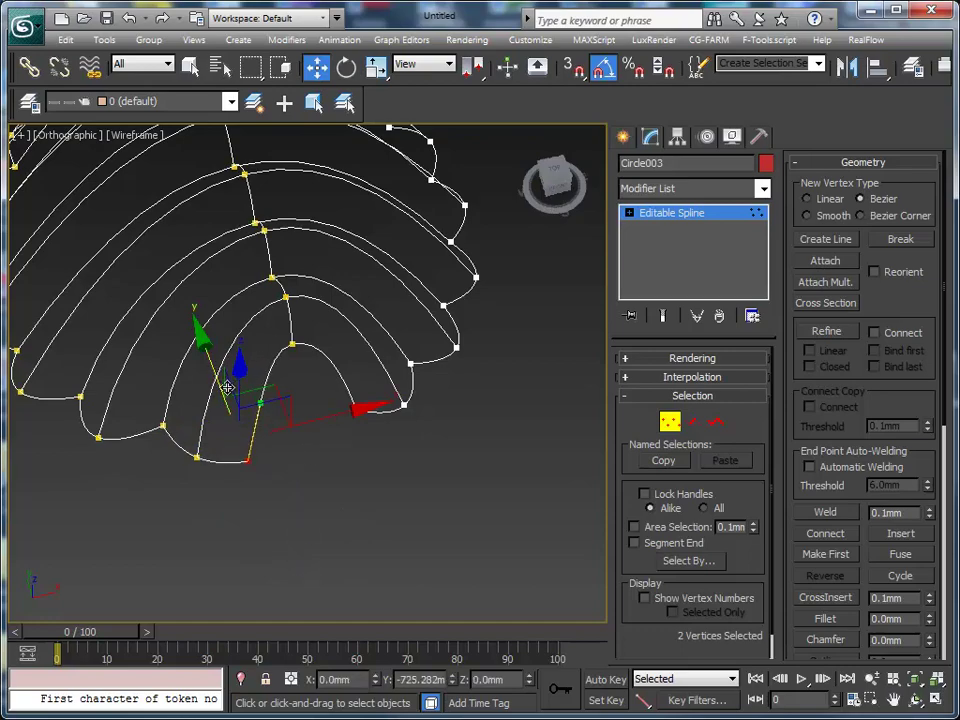
Delete the vertices on the cage's right half, leaving a half cage
mouse_move(228, 388)
middle_mouse_down("alt")
mouse_move(300, 489)
mouse_move(186, 499)
mouse_move(340, 499)
mouse_move(313, 531)
mouse_move(291, 525)
mouse_move(305, 530)
middle_mouse_up("alt")
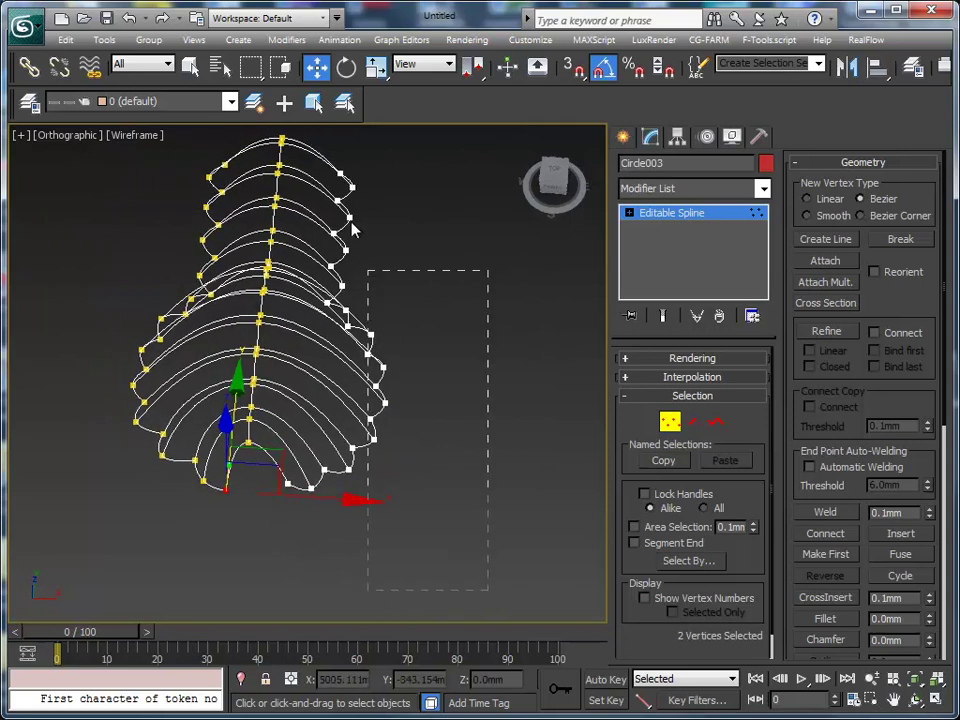
mouse_move(352, 228)
left_mouse_down()
mouse_move(311, 146)
mouse_move(287, 139)
mouse_move(297, 140)
left_mouse_up()
middle_click_drag(297, 140, 421, 508, "alt")
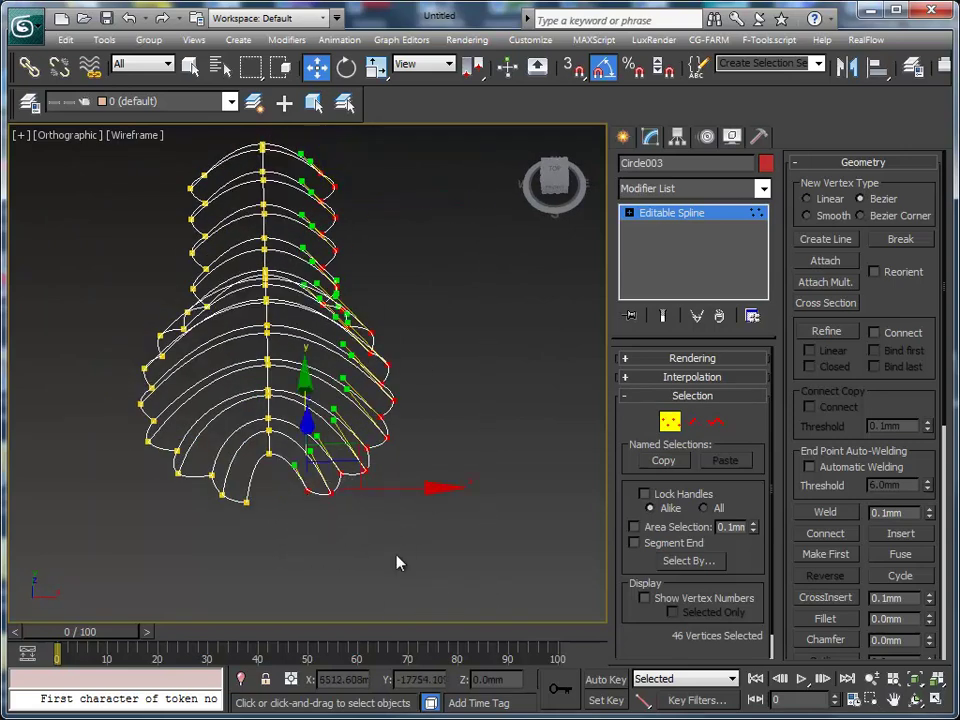
key("Delete")
mouse_move(273, 509)
middle_mouse_down("alt")
mouse_move(482, 461)
mouse_move(414, 514)
mouse_move(370, 460)
middle_mouse_up("alt")
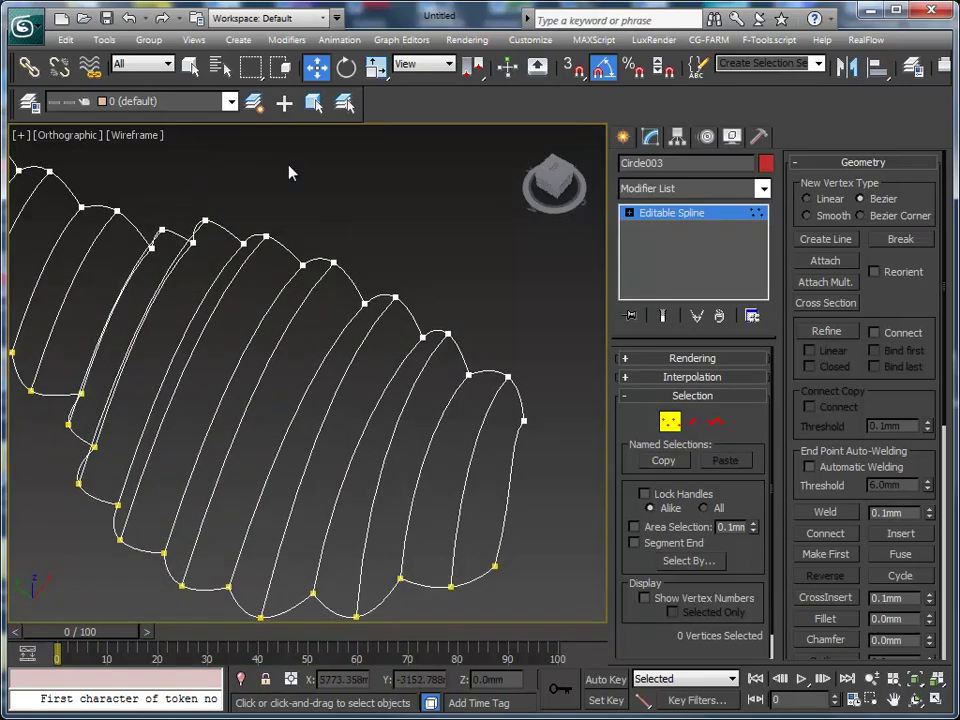
Add an Edit Patch modifier to Circle003 and view the red surface with F3 shading
left_click(242, 40)
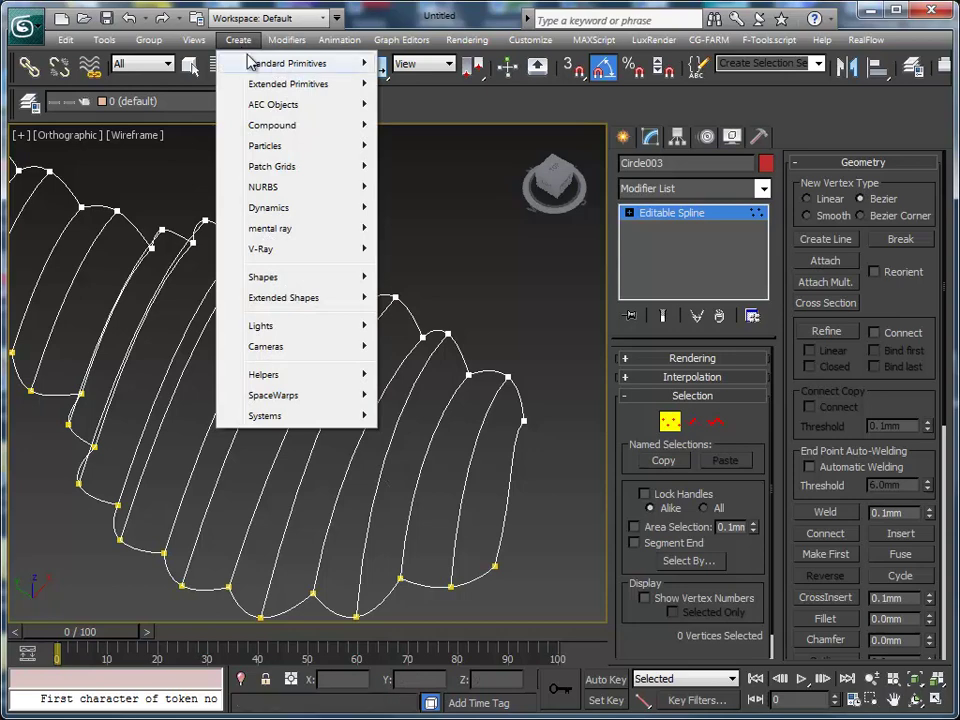
mouse_move(286, 40)
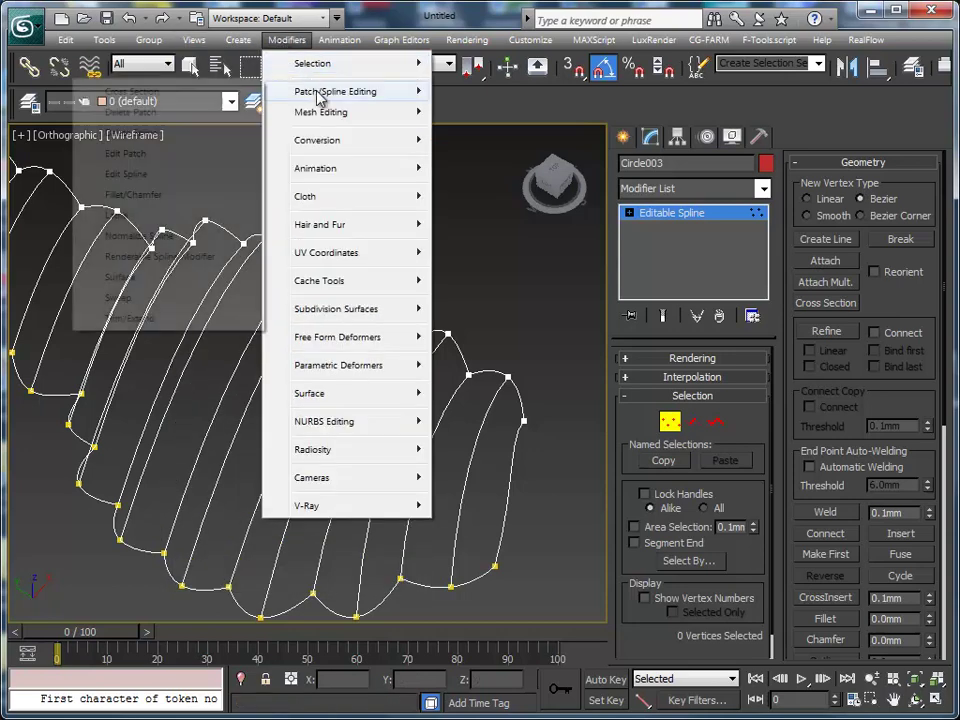
mouse_move(346, 91)
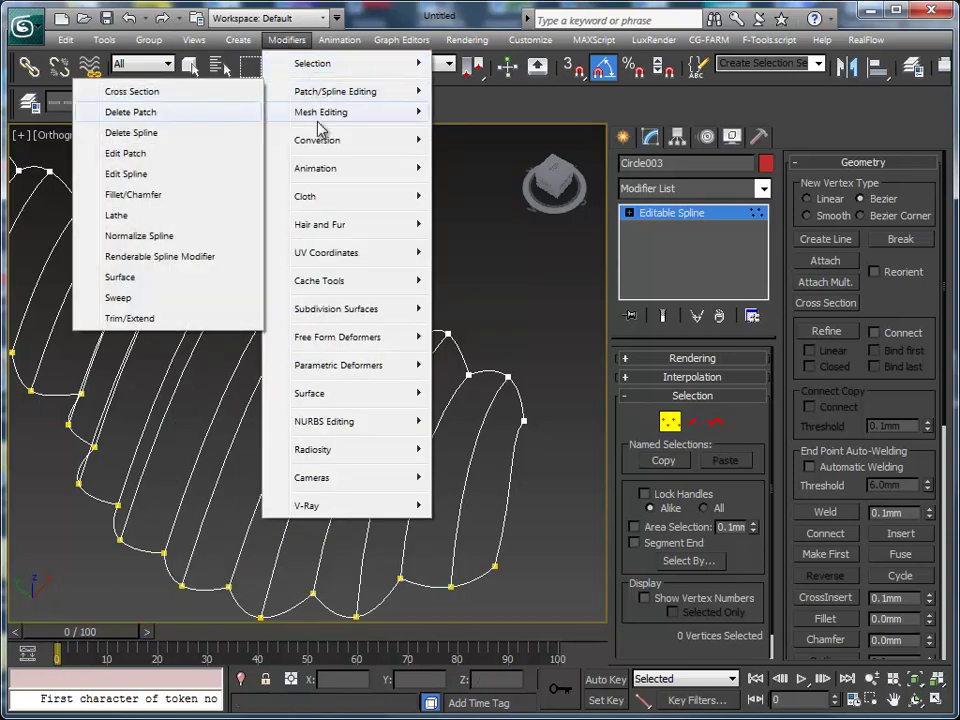
left_click(145, 153)
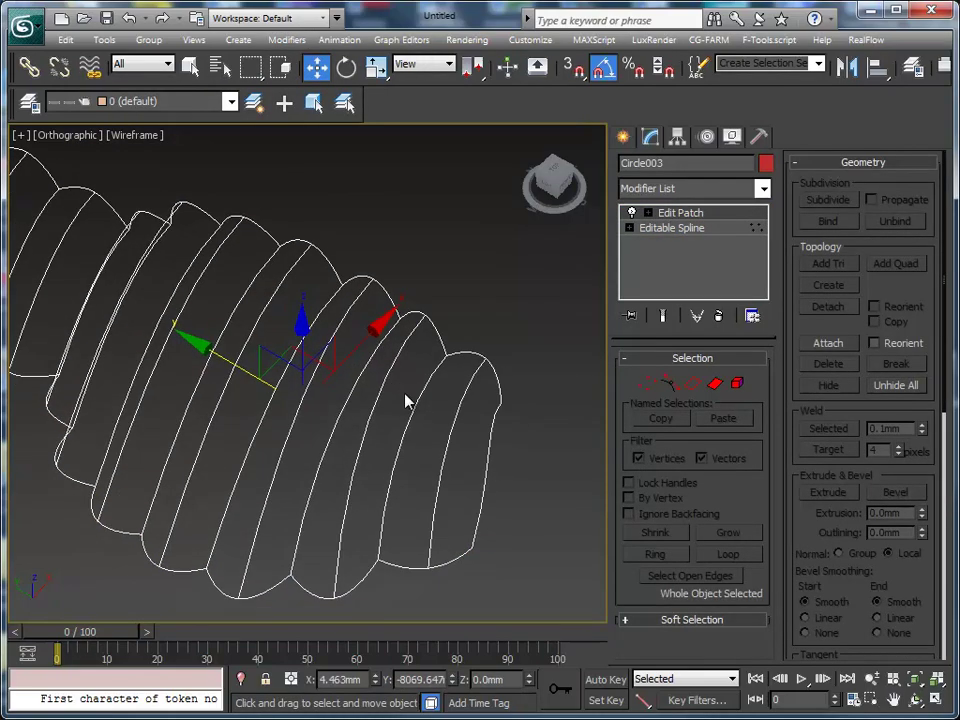
key("F3")
mouse_move(422, 428)
middle_mouse_down("alt")
mouse_move(390, 448)
mouse_move(177, 377)
mouse_move(396, 394)
middle_mouse_up("alt")
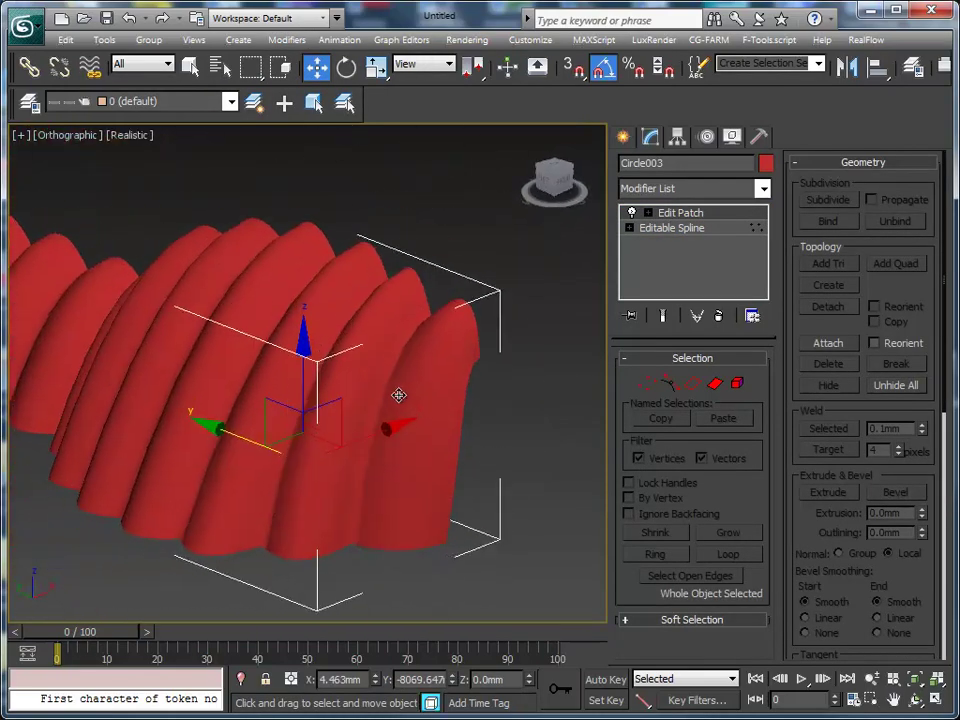
right_click(268, 353)
mouse_move(330, 528)
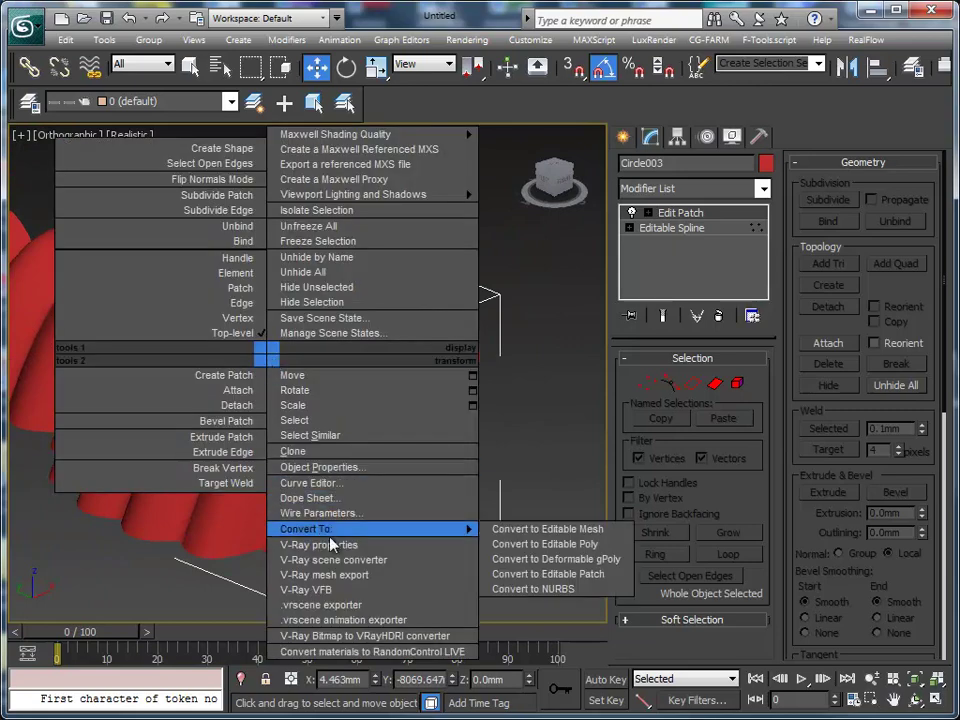
Enable Backface Cull in Circle003's Object Properties
left_click(347, 475)
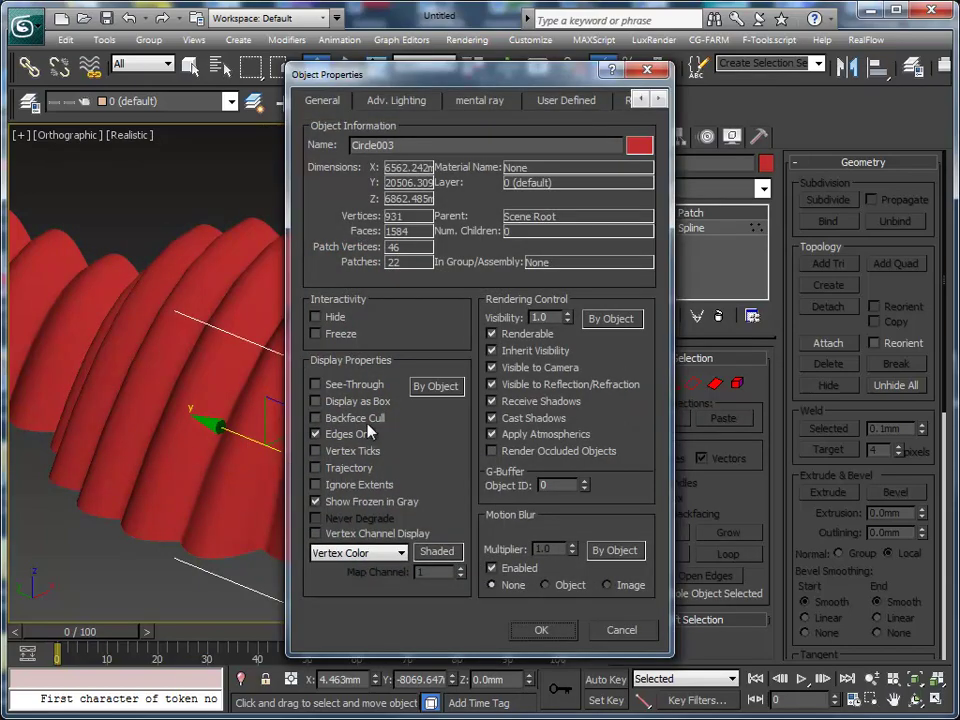
left_click(545, 632)
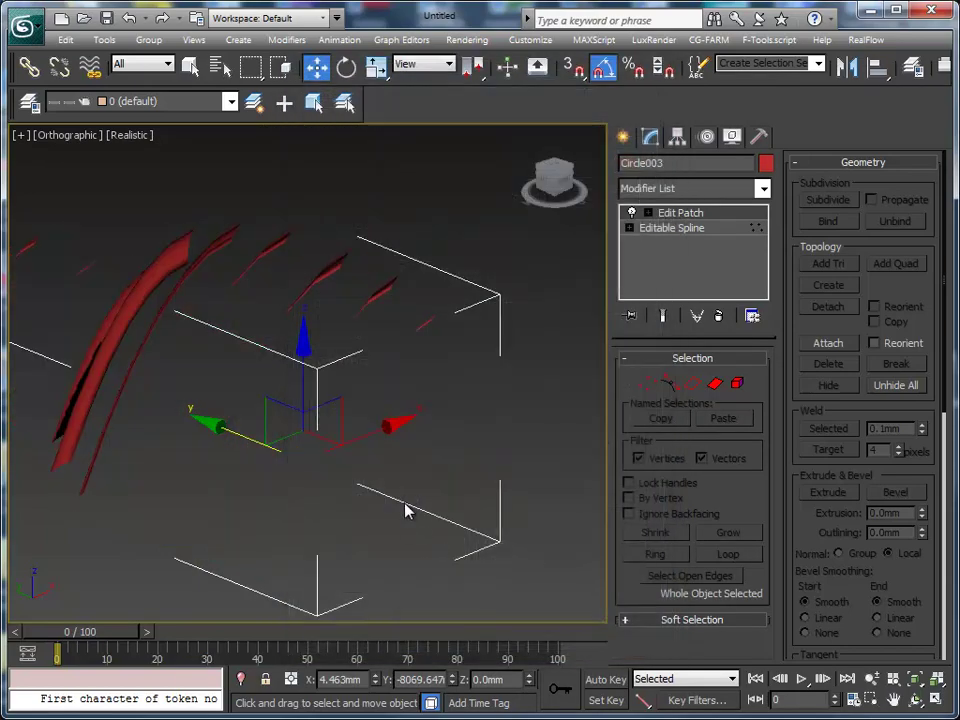
mouse_move(405, 510)
middle_mouse_down("alt")
mouse_move(253, 497)
mouse_move(349, 493)
mouse_move(399, 515)
mouse_move(440, 512)
middle_mouse_up("alt")
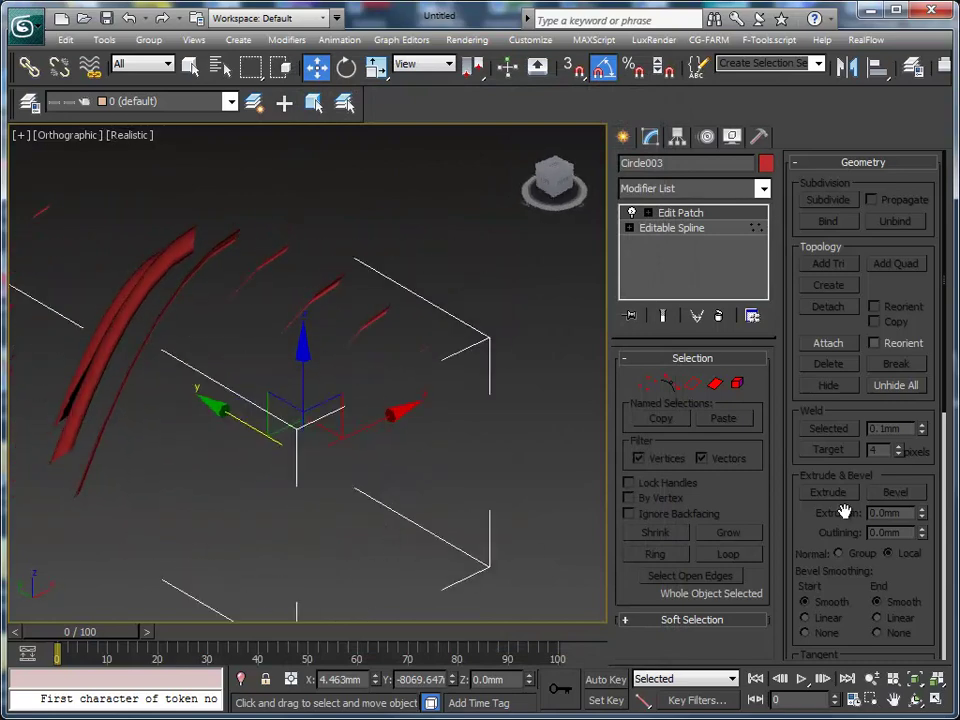
Check Flip Normals in Edit Patch's Spline Surface rollout so the shell appears solid
left_click_drag(794, 510, 794, 265)
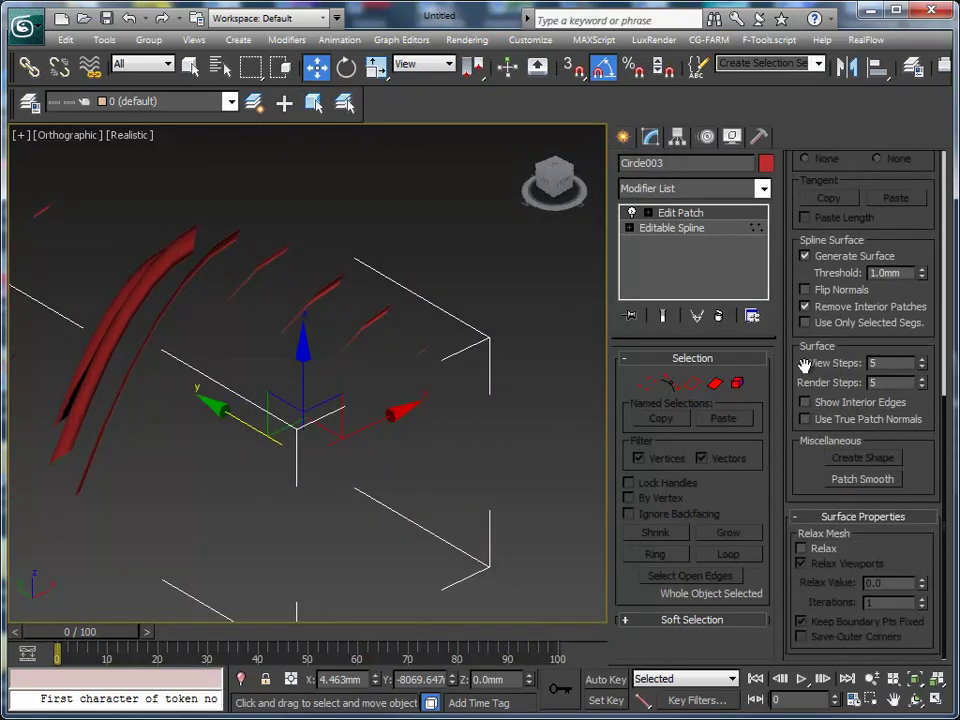
scroll(805, 366, "up", 1)
left_click(805, 297)
mouse_move(574, 418)
middle_mouse_down("alt")
mouse_move(307, 439)
mouse_move(236, 411)
mouse_move(517, 423)
mouse_move(508, 422)
mouse_move(523, 414)
mouse_move(494, 421)
middle_mouse_up("alt")
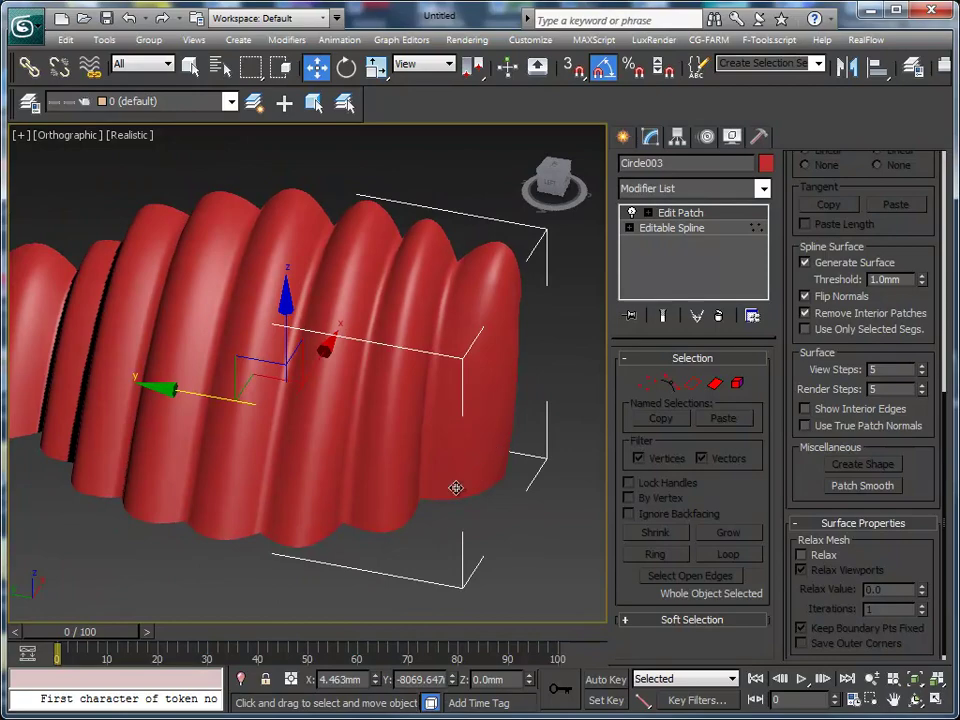
mouse_move(455, 487)
middle_mouse_down("alt")
mouse_move(443, 520)
mouse_move(351, 475)
mouse_move(351, 523)
mouse_move(463, 512)
mouse_move(315, 476)
mouse_move(450, 416)
mouse_move(416, 418)
mouse_move(386, 484)
mouse_move(304, 439)
mouse_move(298, 450)
mouse_move(358, 465)
mouse_move(262, 280)
middle_mouse_up("alt")
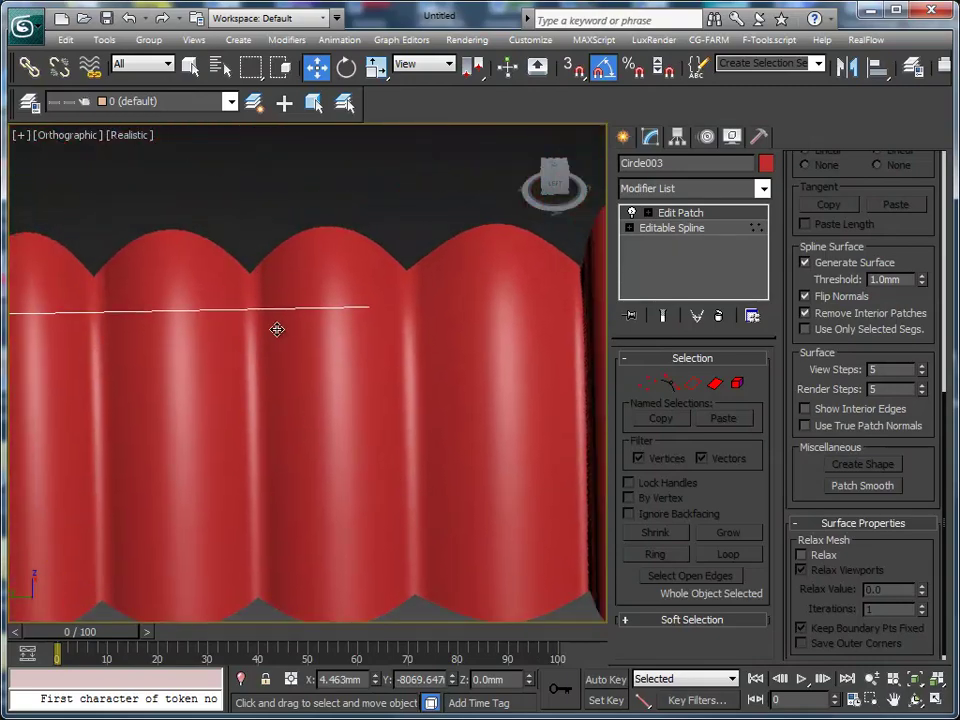
scroll(277, 329, "down", 3)
In Patch mode with edged faces, clear smoothing group 1 on the two left-end patches
left_click(715, 383)
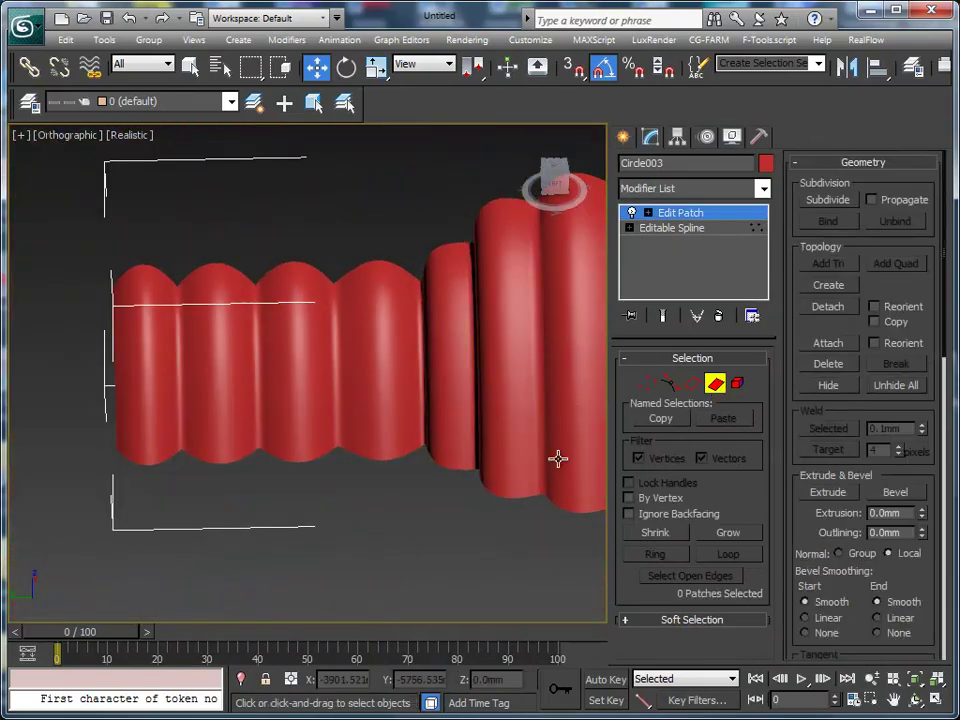
key("F4")
middle_click_drag(489, 489, 435, 555)
left_click(160, 385)
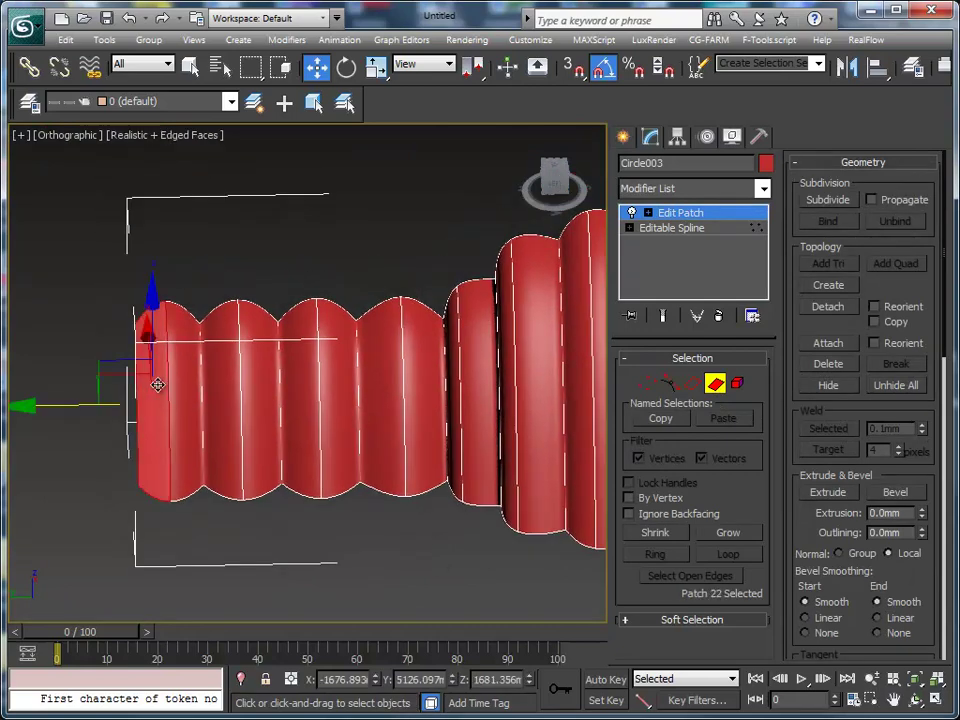
left_click(195, 410, "ctrl")
scroll(810, 541, "down", 2)
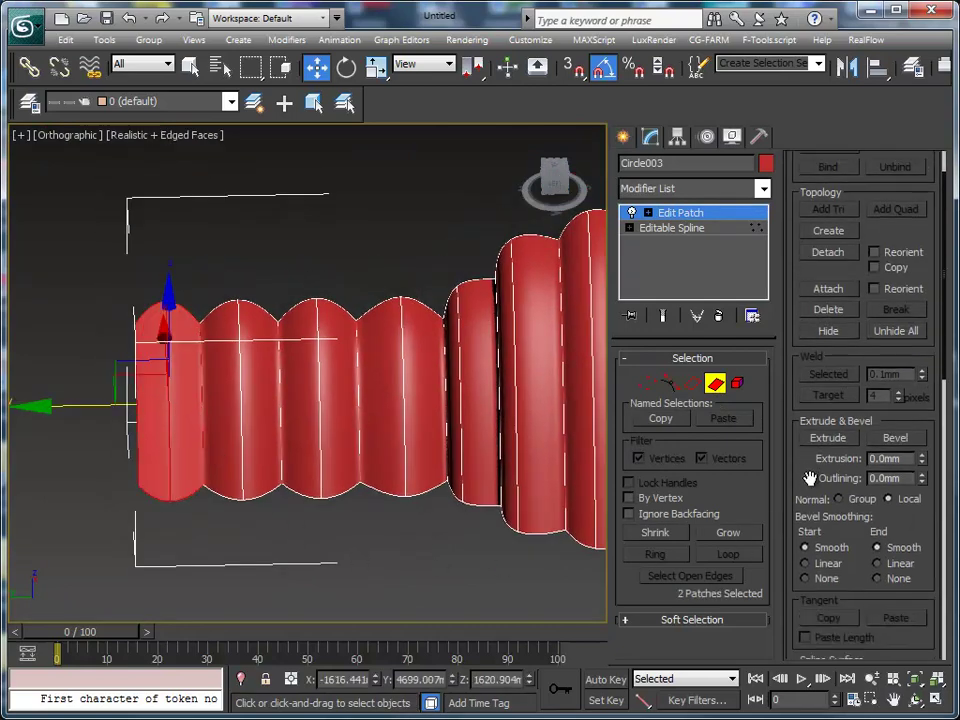
scroll(810, 484, "down", 3)
scroll(810, 420, "down", 1)
scroll(802, 605, "down", 5)
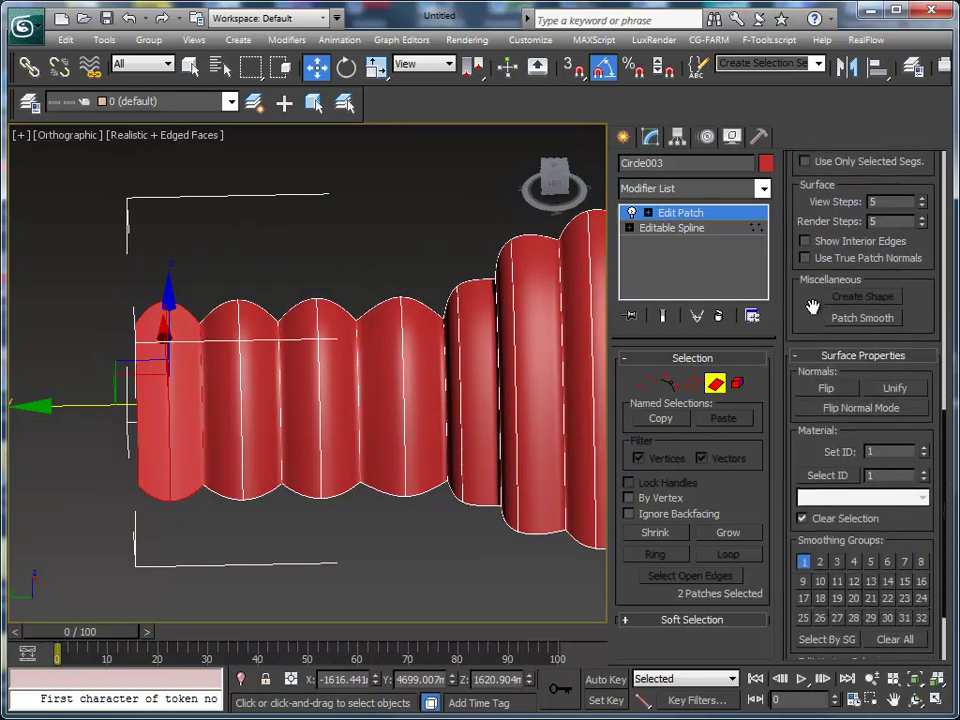
scroll(822, 484, "down", 1)
left_click(804, 531)
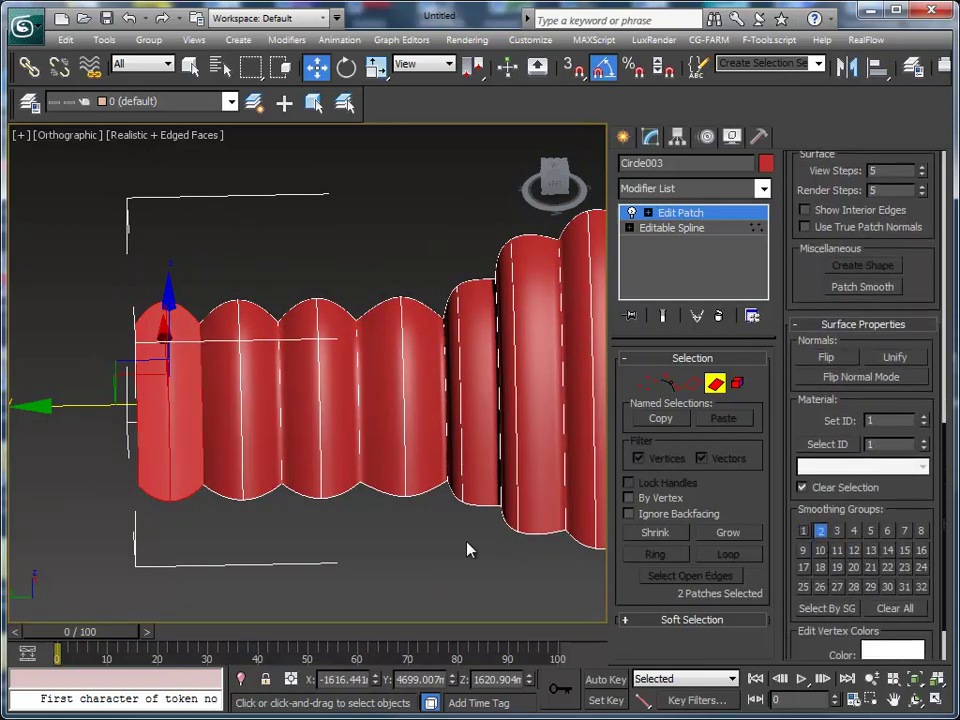
Clear smoothing group 1 on the third flute and the narrow flute patches
left_click(346, 437)
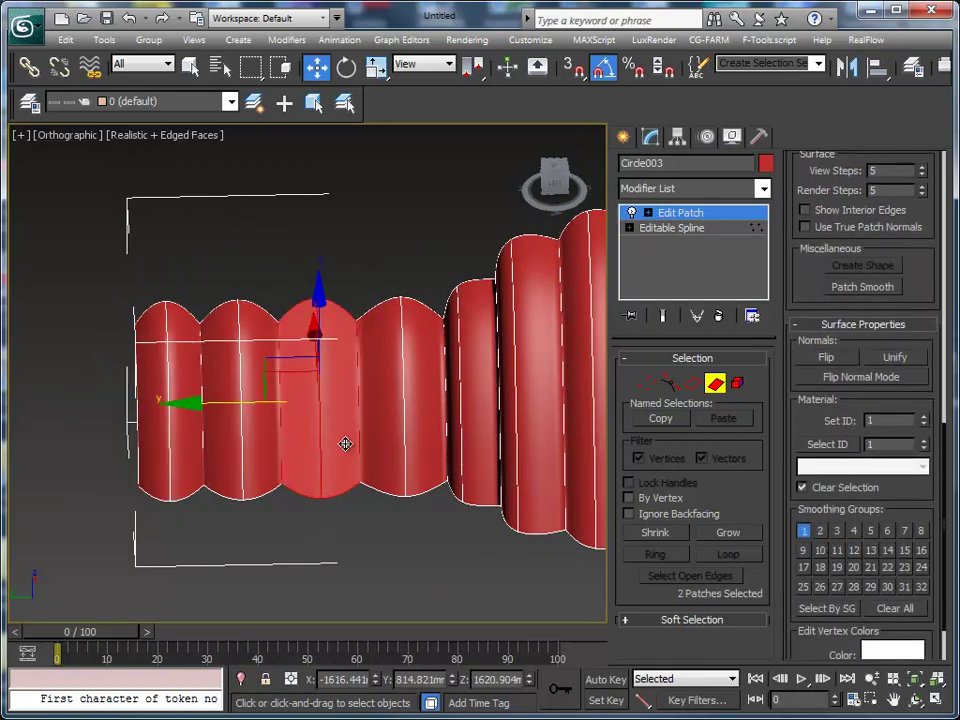
left_click(804, 533)
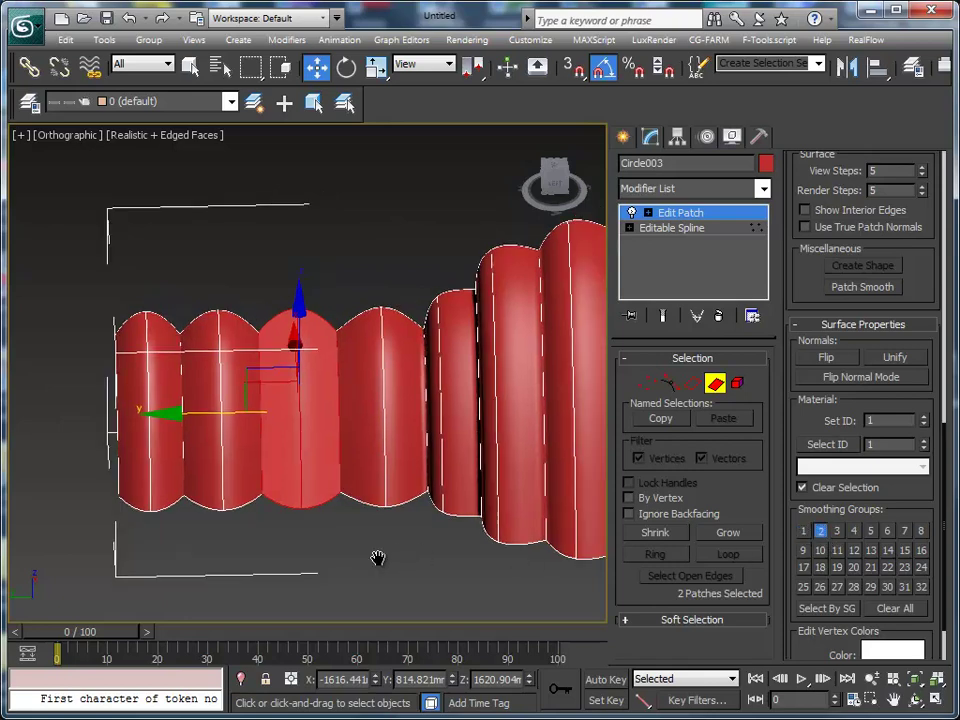
middle_click_drag(377, 559, 256, 600)
left_click(310, 483)
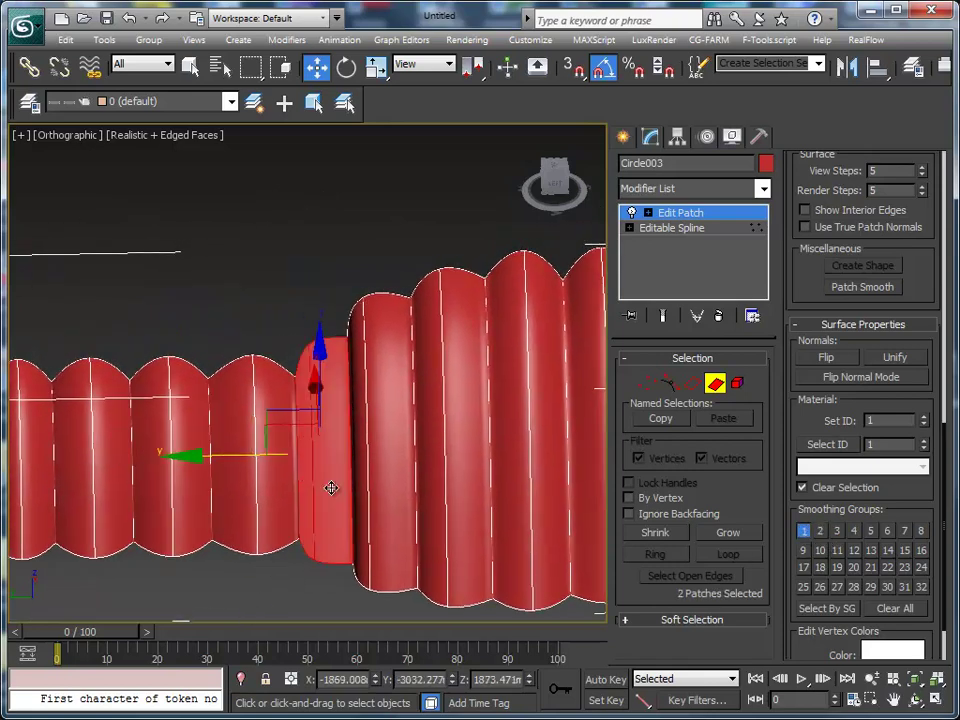
left_click(804, 535)
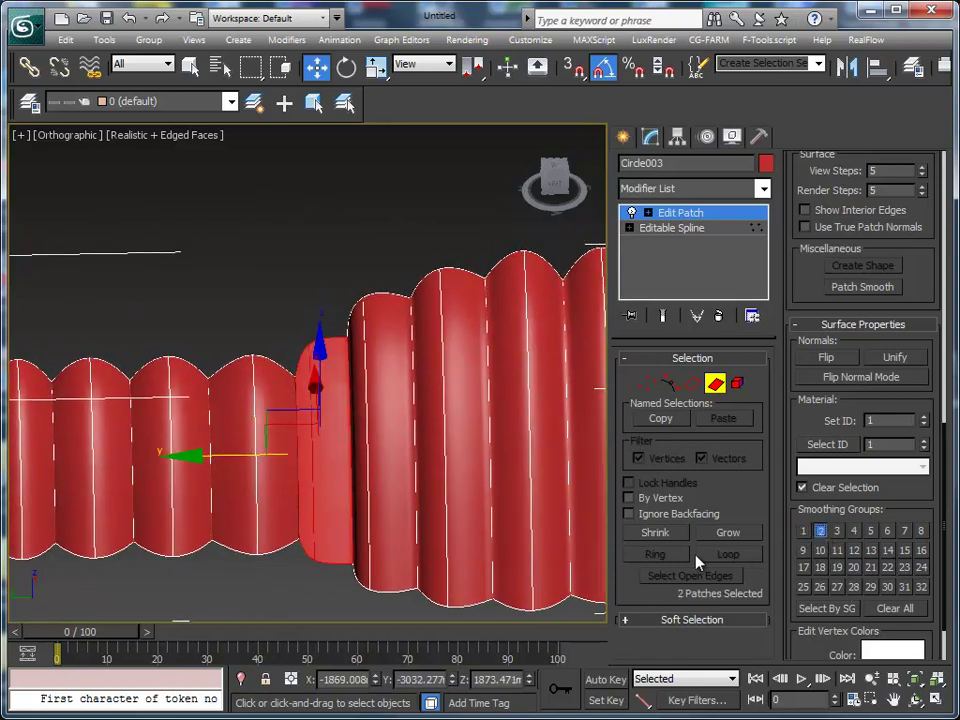
Clear smoothing group 1 on four angled-side patches, then deselect all and hide edges
middle_click_drag(533, 521, 388, 557)
left_click(354, 521)
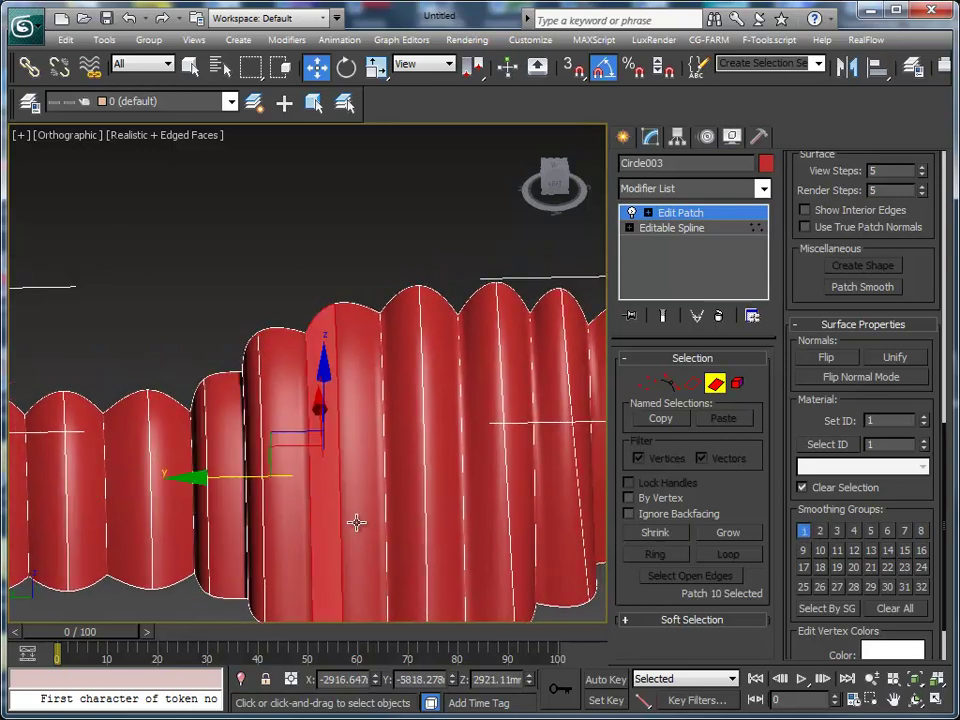
left_click(365, 522, "ctrl")
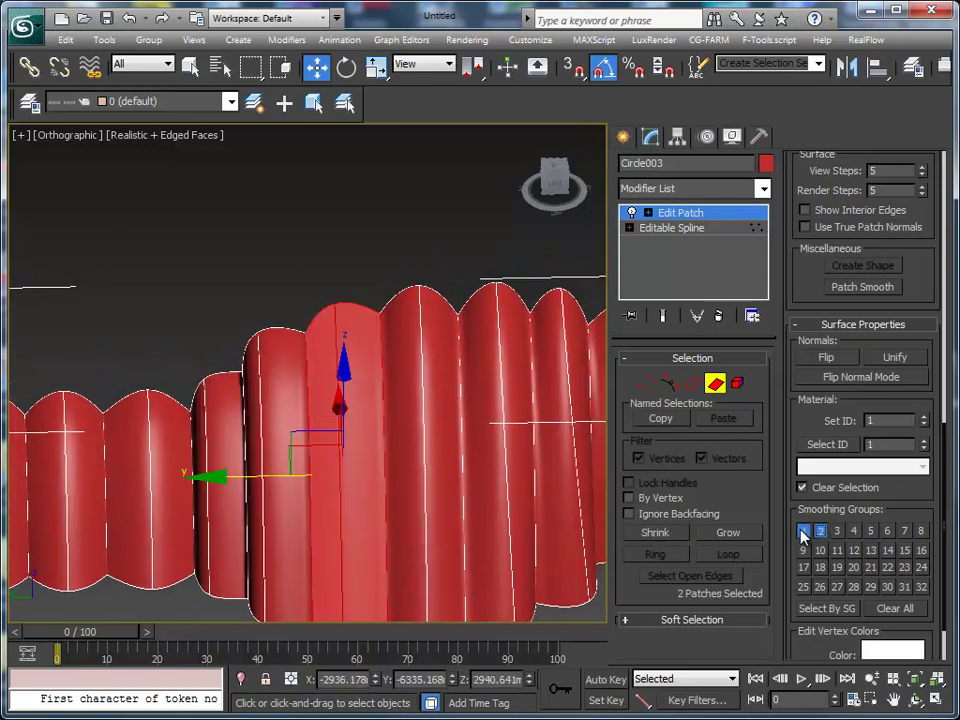
middle_click_drag(443, 506, 279, 426, "alt")
left_click(284, 434)
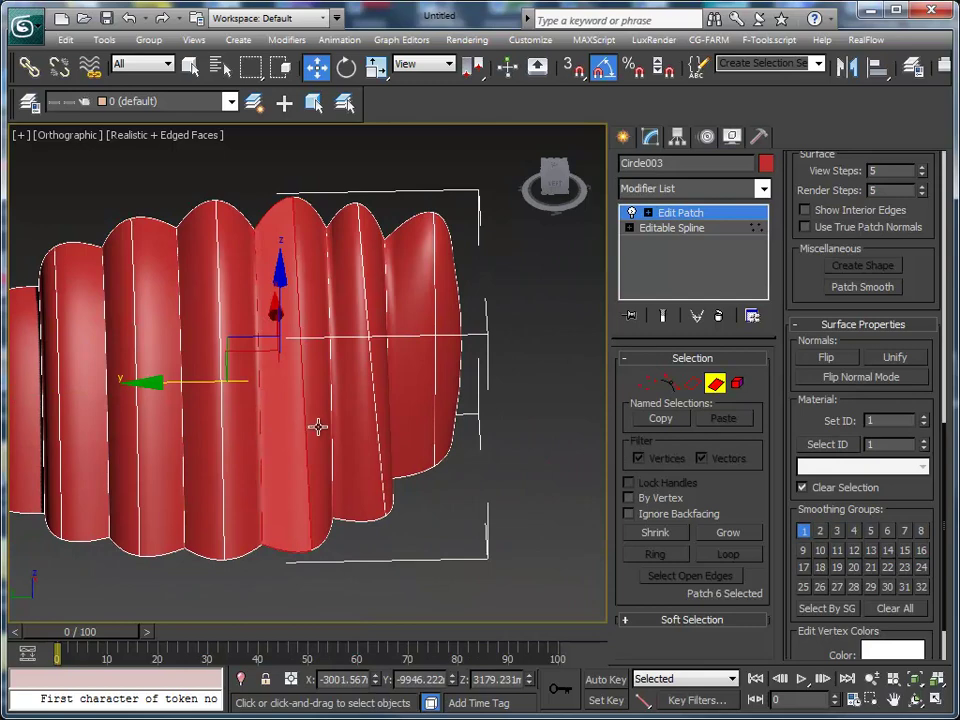
left_click(396, 405, "ctrl")
left_click(424, 390, "ctrl")
left_click(447, 384, "ctrl")
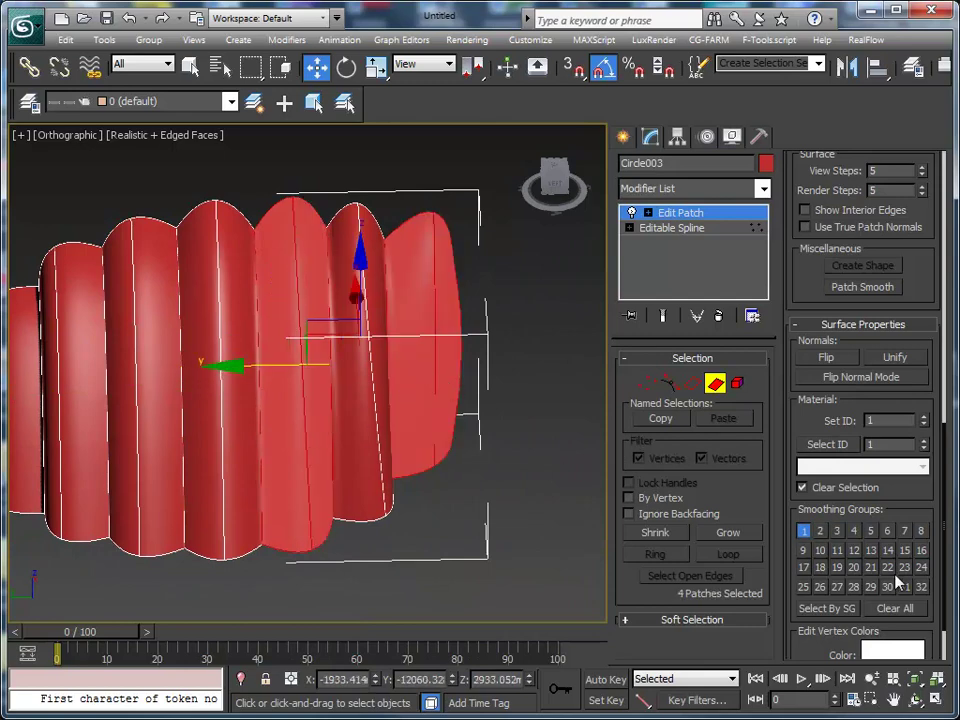
left_click(805, 531)
left_click(392, 540)
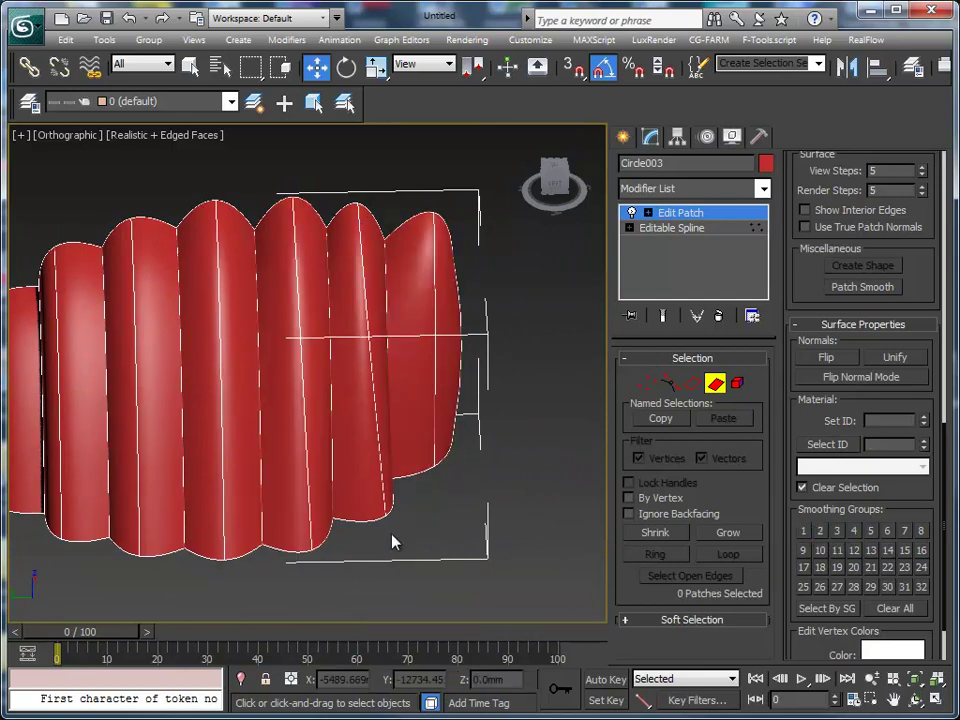
mouse_move(392, 540)
middle_mouse_down("alt")
mouse_move(424, 553)
mouse_move(416, 553)
middle_mouse_up("alt")
key("F4")
Orbit around the red shell with face edges shown to inspect its tessellation
mouse_move(349, 562)
middle_mouse_down("alt")
mouse_move(392, 579)
mouse_move(407, 420)
middle_mouse_up("alt")
scroll(386, 568, "up", 3)
scroll(379, 561, "up", 2)
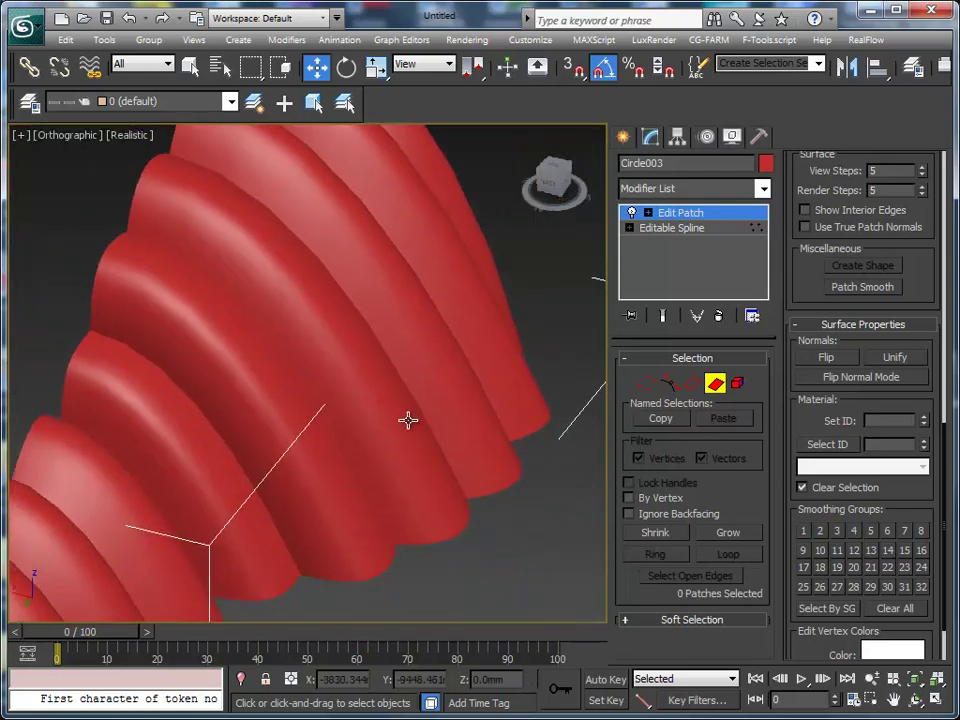
mouse_move(336, 455)
middle_mouse_down("alt")
mouse_move(403, 514)
mouse_move(212, 549)
mouse_move(364, 493)
mouse_move(342, 498)
mouse_move(429, 497)
mouse_move(476, 561)
mouse_move(560, 580)
middle_mouse_up("alt")
key("F4")
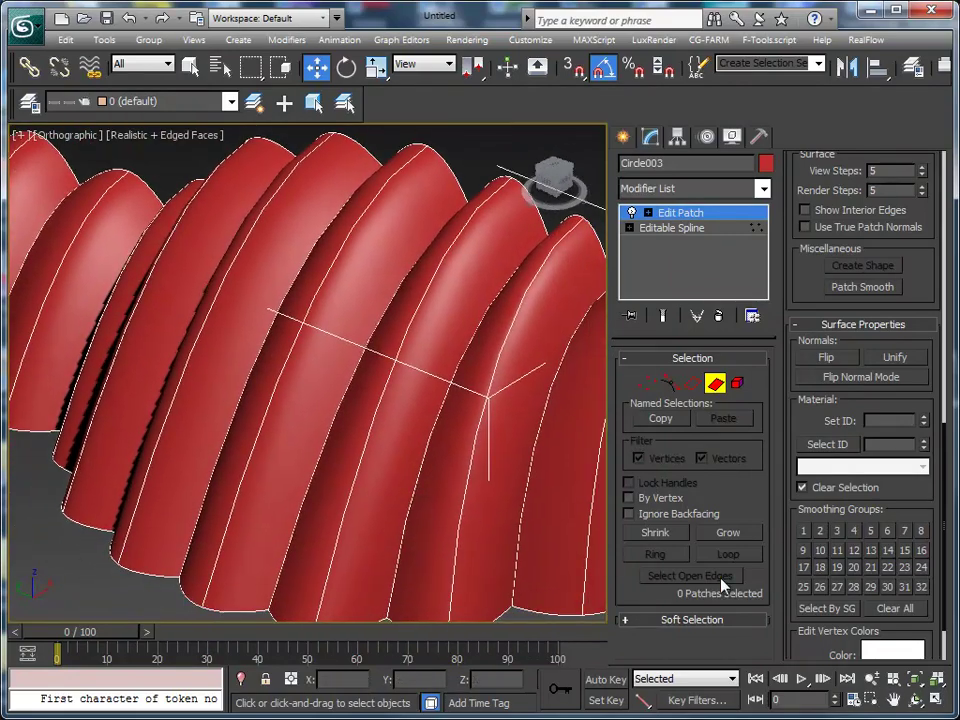
mouse_move(803, 341)
left_mouse_down()
mouse_move(810, 268)
mouse_move(791, 549)
left_mouse_up()
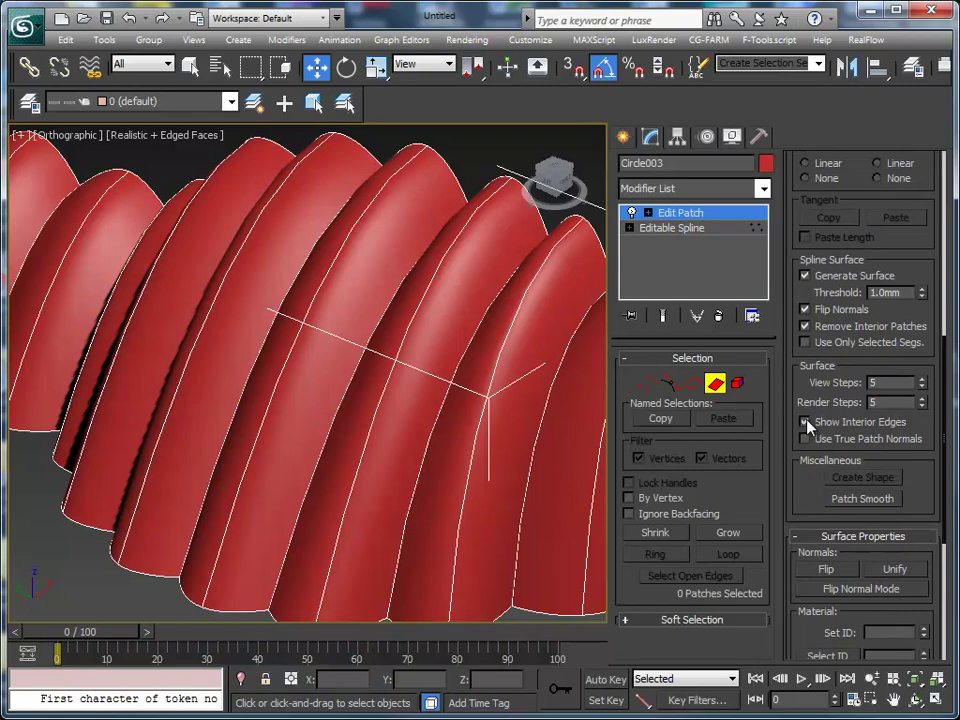
mouse_move(467, 525)
middle_mouse_down("alt")
mouse_move(437, 510)
mouse_move(706, 505)
middle_mouse_up("alt")
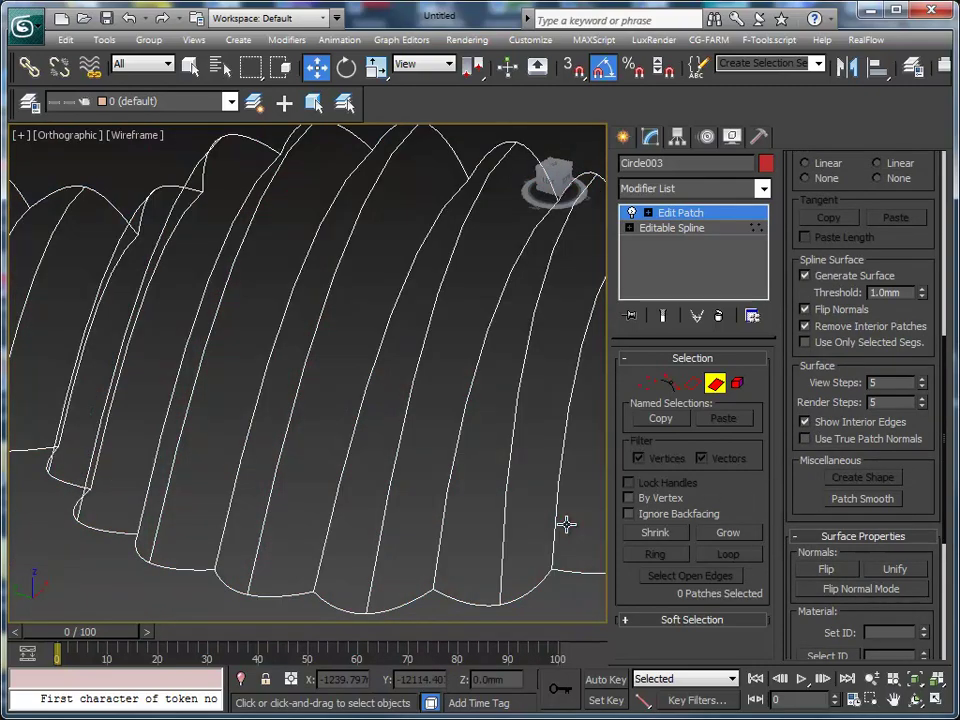
mouse_move(568, 525)
middle_mouse_down("alt")
mouse_move(525, 519)
mouse_move(478, 484)
middle_mouse_up("alt")
scroll(480, 485, "up", 3)
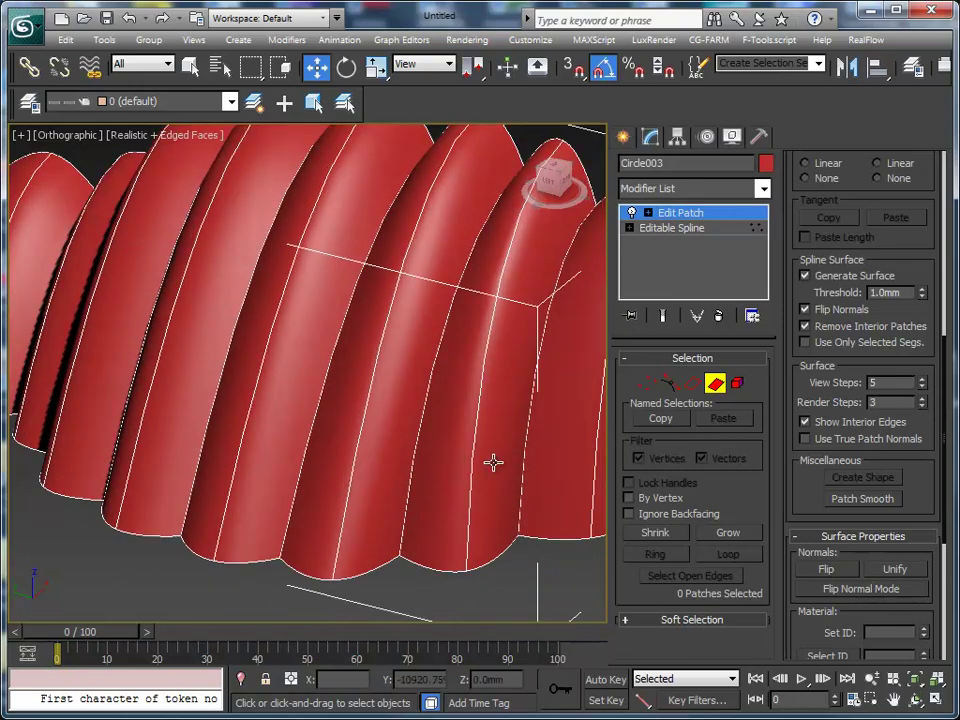
mouse_move(493, 462)
middle_mouse_down("alt")
mouse_move(356, 452)
mouse_move(450, 450)
middle_mouse_up("alt")
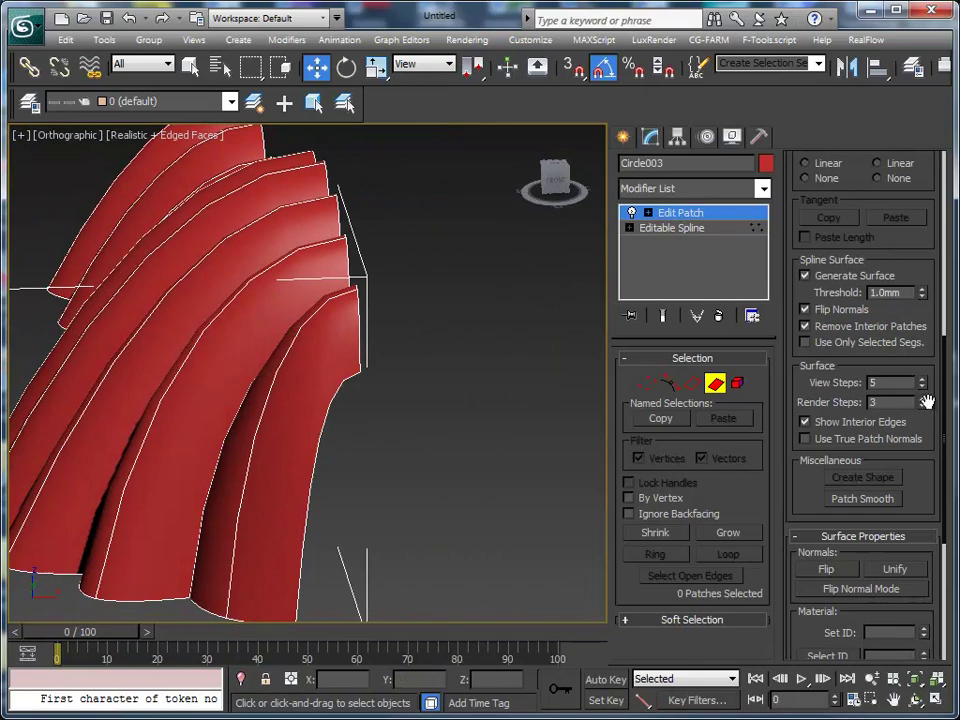
Lower the patch Surface View Steps from 5 to 2 and check the coarser mesh
left_click(922, 387)
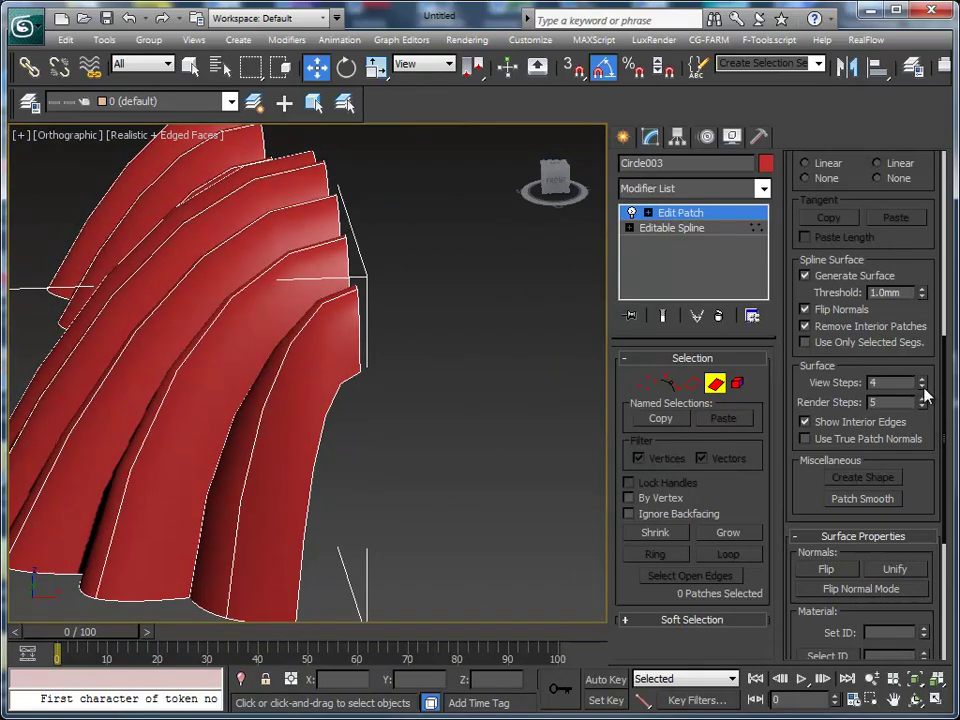
left_click(922, 387)
mouse_move(305, 464)
middle_mouse_down("alt")
mouse_move(150, 480)
mouse_move(422, 469)
mouse_move(422, 493)
mouse_move(405, 492)
middle_mouse_up("alt")
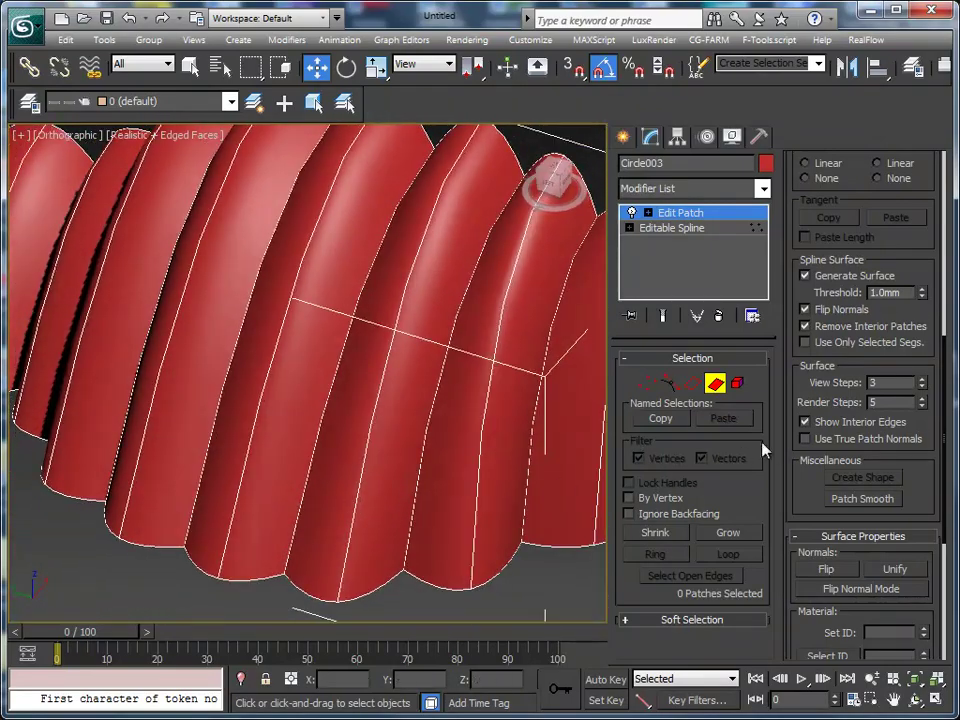
middle_click_drag(480, 474, 520, 470, "alt")
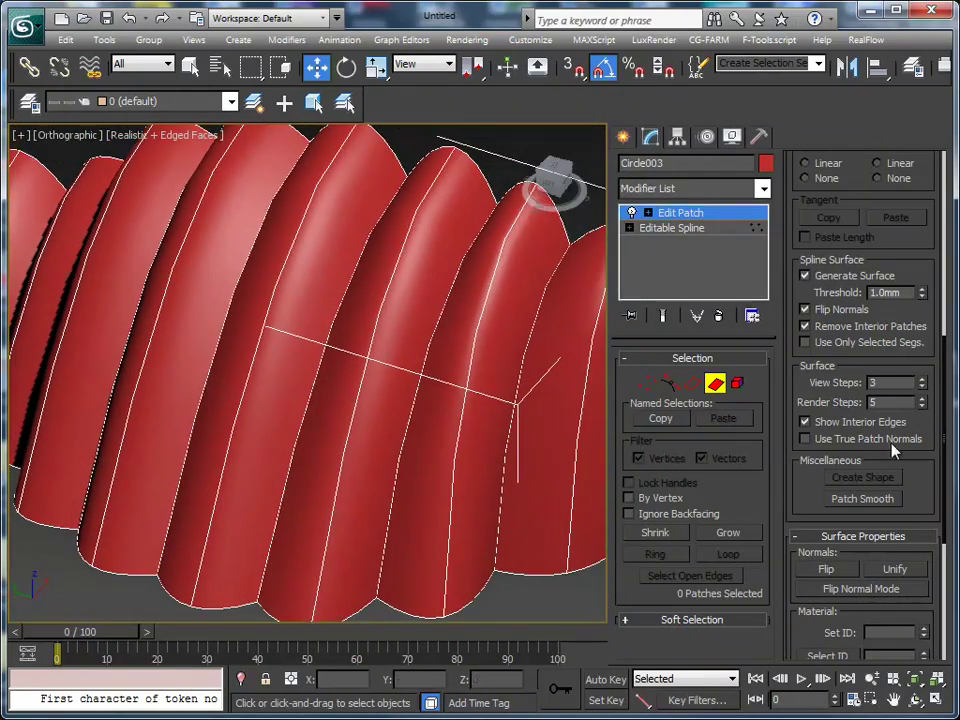
left_click(925, 390)
mouse_move(452, 446)
middle_mouse_down("alt")
mouse_move(339, 433)
mouse_move(504, 403)
mouse_move(561, 414)
mouse_move(396, 433)
mouse_move(463, 487)
mouse_move(396, 510)
mouse_move(512, 472)
middle_mouse_up("alt")
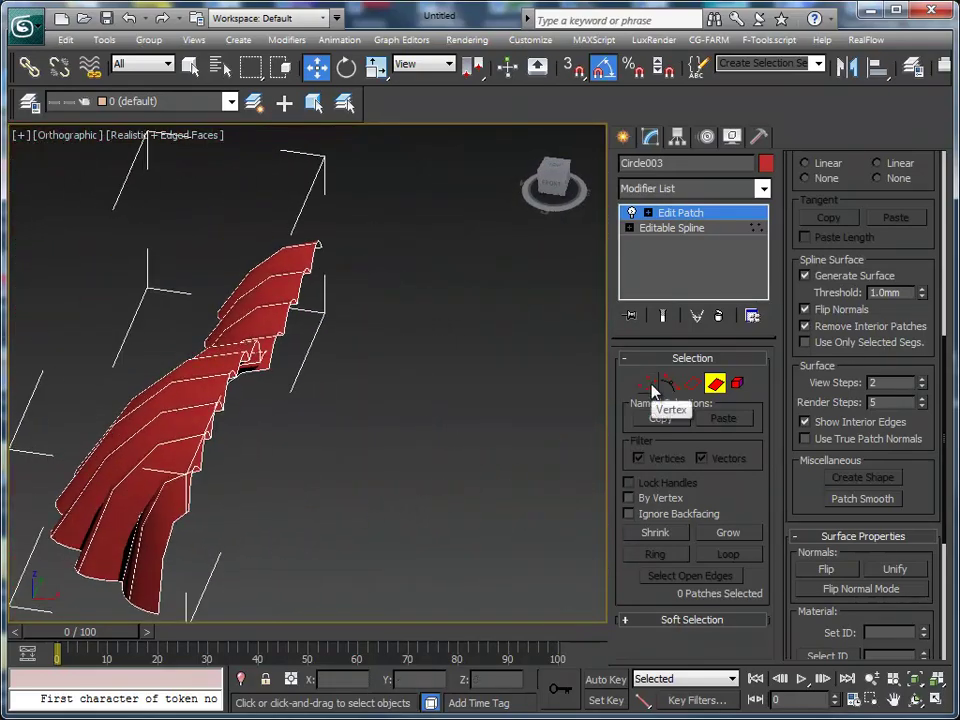
mouse_move(349, 403)
middle_mouse_down("alt")
mouse_move(371, 422)
mouse_move(306, 403)
middle_mouse_up("alt")
Convert the patch shell to Editable Poly and pick a vertex
left_click(306, 403)
right_click(305, 405)
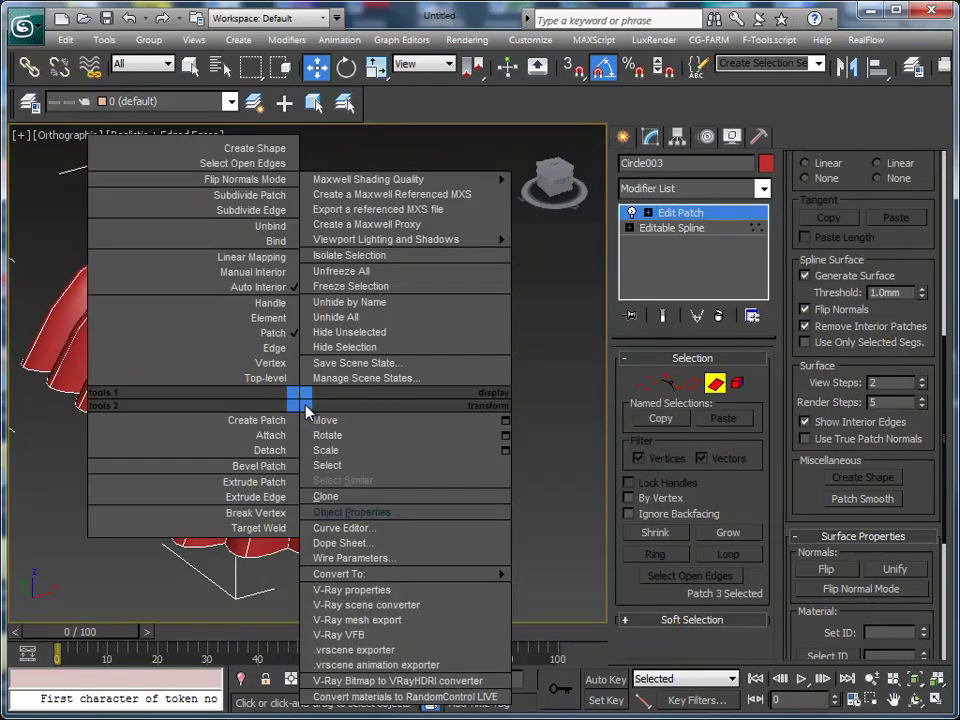
left_click(560, 574)
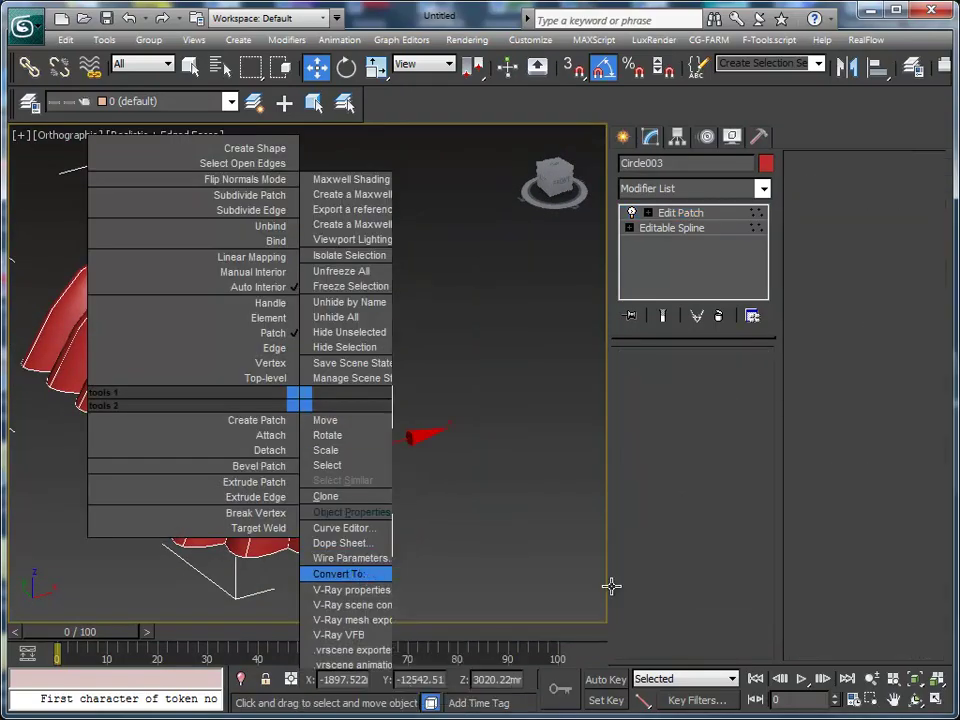
mouse_move(443, 499)
middle_mouse_down("alt")
mouse_move(311, 514)
mouse_move(432, 491)
mouse_move(399, 471)
mouse_move(381, 519)
mouse_move(326, 508)
mouse_move(358, 481)
middle_mouse_up("alt")
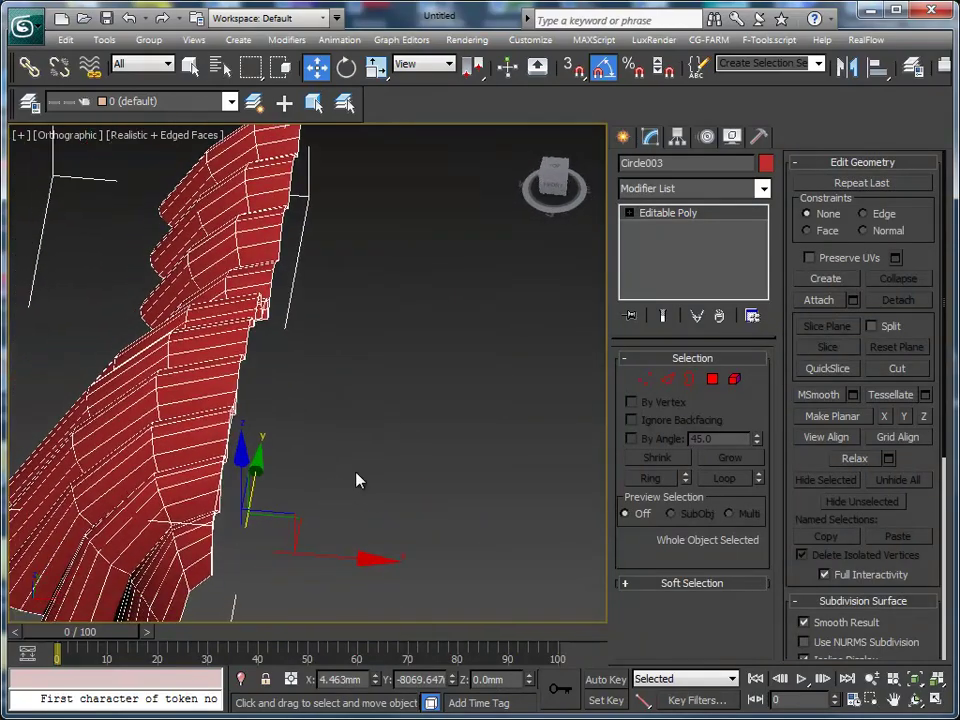
left_click(644, 379)
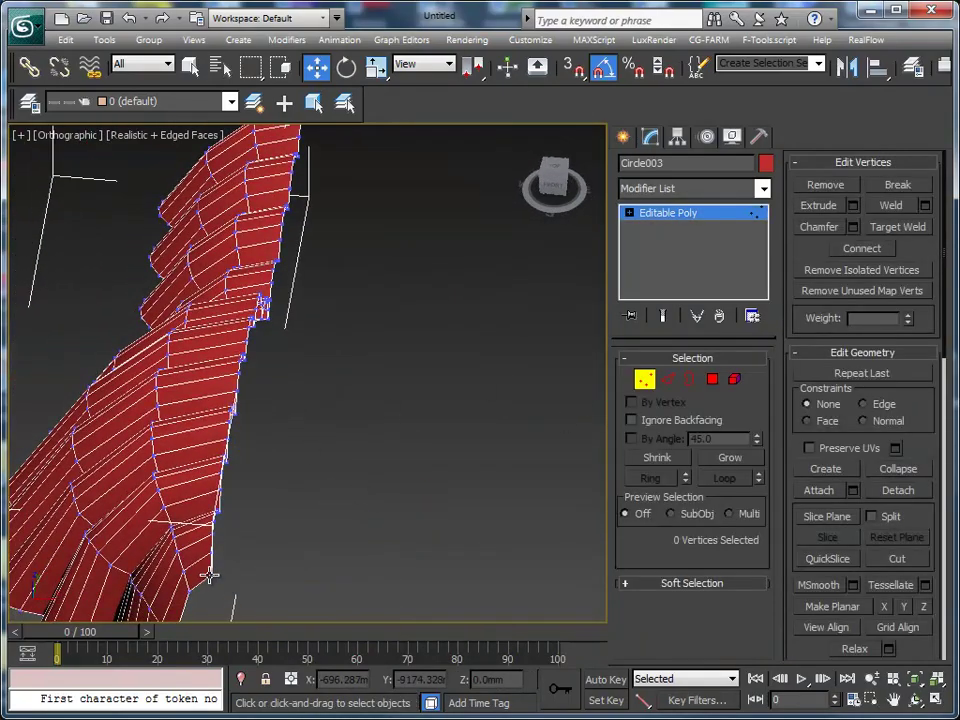
left_click(213, 515)
mouse_move(213, 515)
middle_mouse_down("alt")
mouse_move(394, 542)
mouse_move(422, 408)
middle_mouse_up("alt")
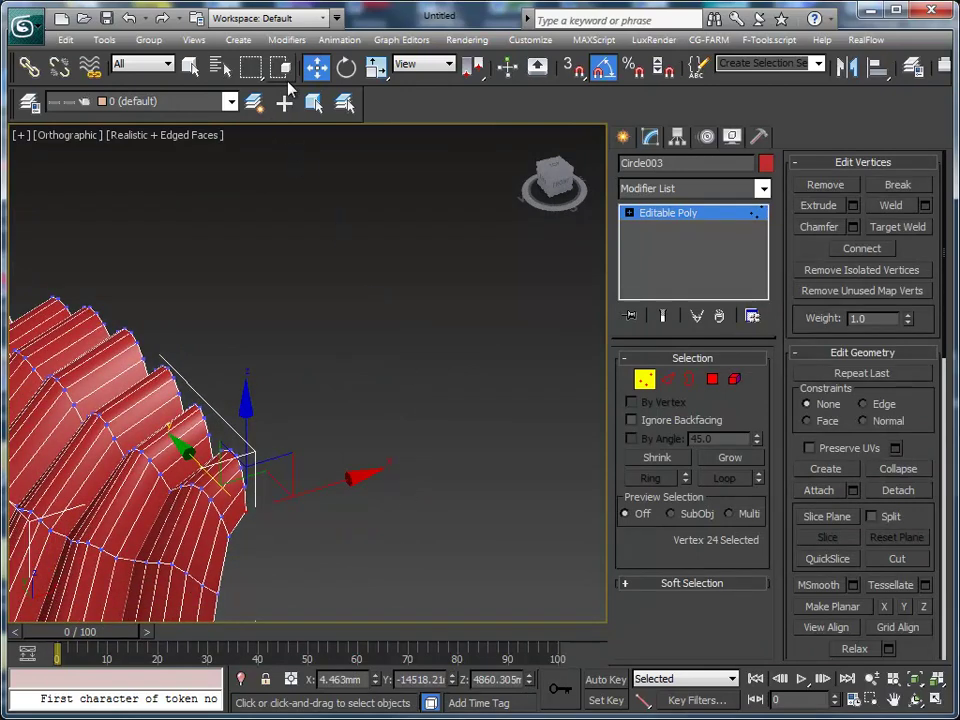
Add a Symmetry modifier mirroring the shell across X
left_click(287, 40)
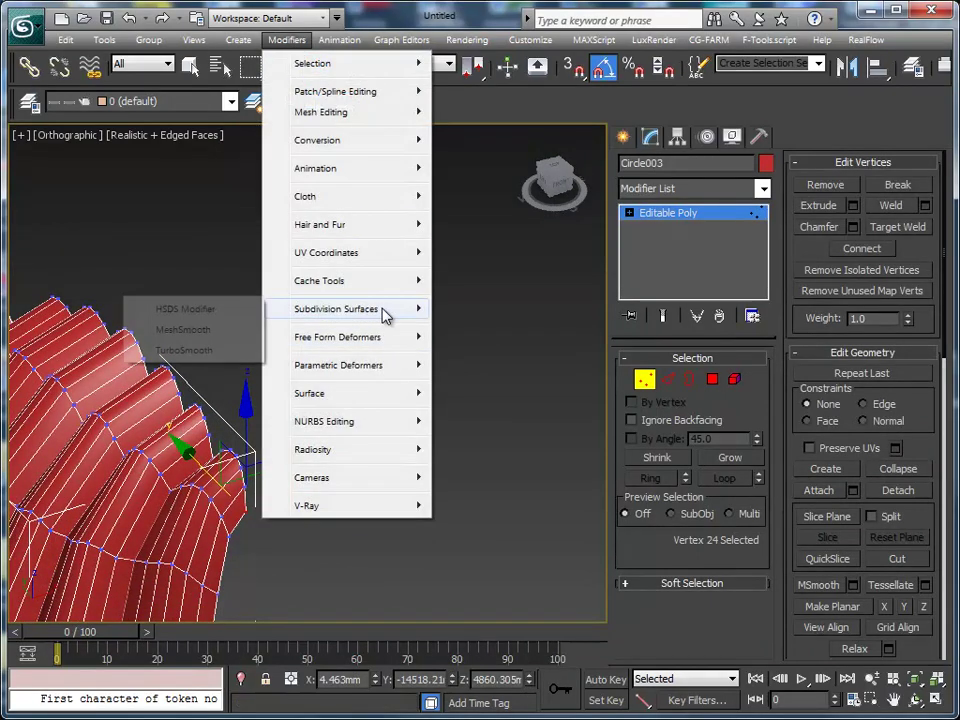
mouse_move(330, 112)
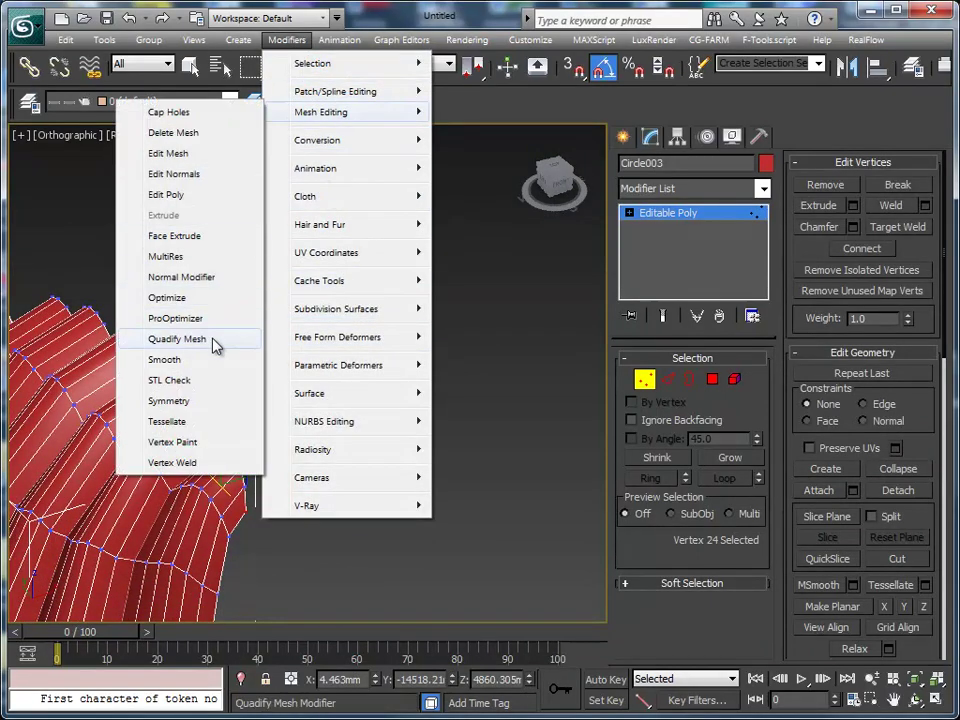
left_click(184, 401)
mouse_move(407, 463)
middle_mouse_down("alt")
mouse_move(285, 448)
mouse_move(118, 456)
mouse_move(478, 432)
mouse_move(448, 450)
mouse_move(263, 338)
middle_mouse_up("alt")
scroll(478, 432, "up", 2)
scroll(381, 446, "up", 5)
scroll(377, 448, "down", 3)
scroll(472, 463, "up", 2)
Convert Circle003 to a single Editable Poly, collapsing the Symmetry modifier into it
right_click(263, 333)
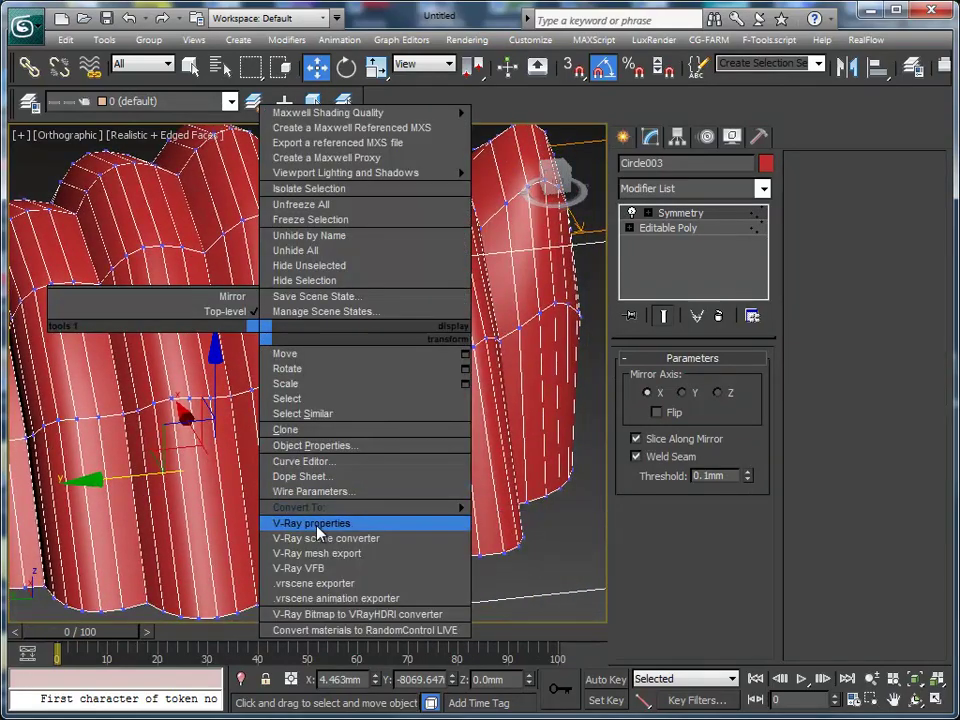
left_click(525, 520)
middle_click_drag(440, 488, 239, 391, "alt")
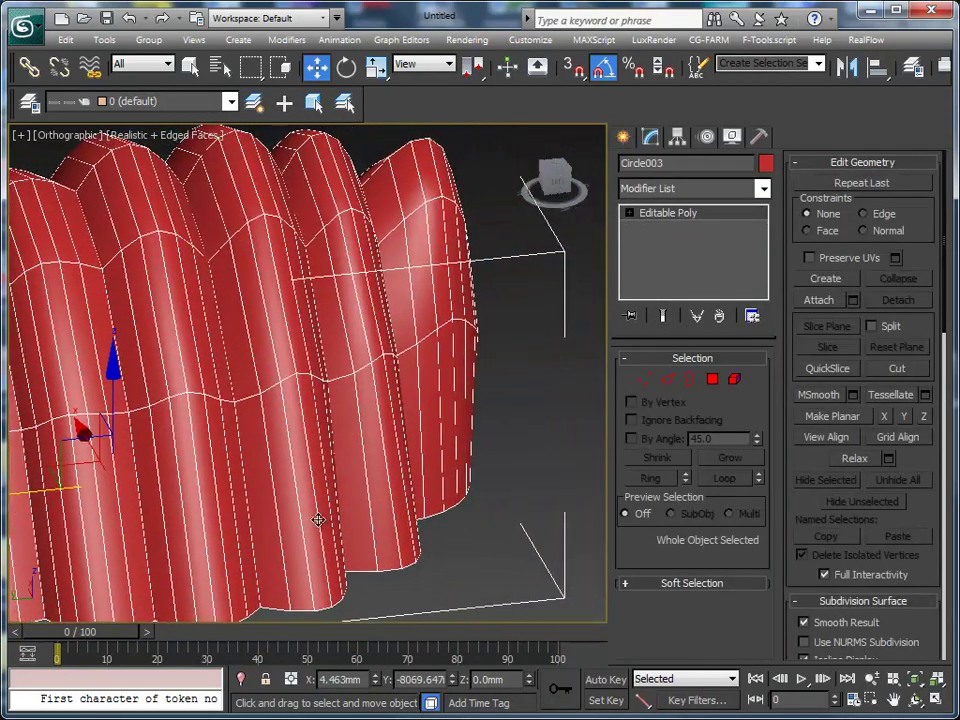
In Edge mode, select an edge loop along a flute plus an extra edge
key("2")
middle_click_drag(551, 431, 445, 430, "alt")
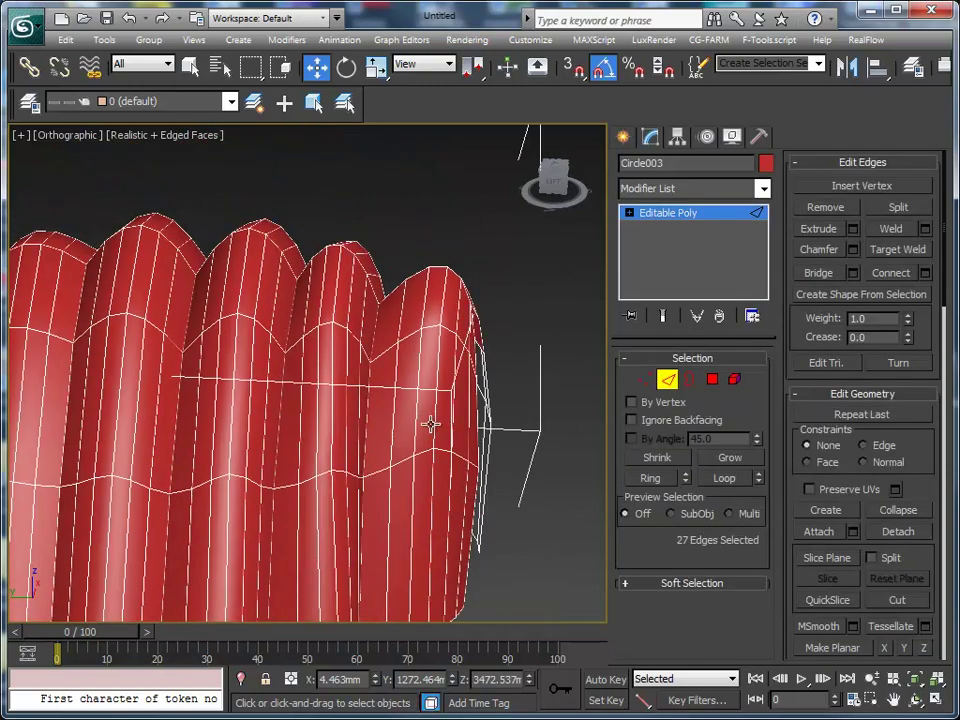
scroll(431, 422, "up", 2)
scroll(433, 423, "up", 3)
scroll(340, 350, "up", 2)
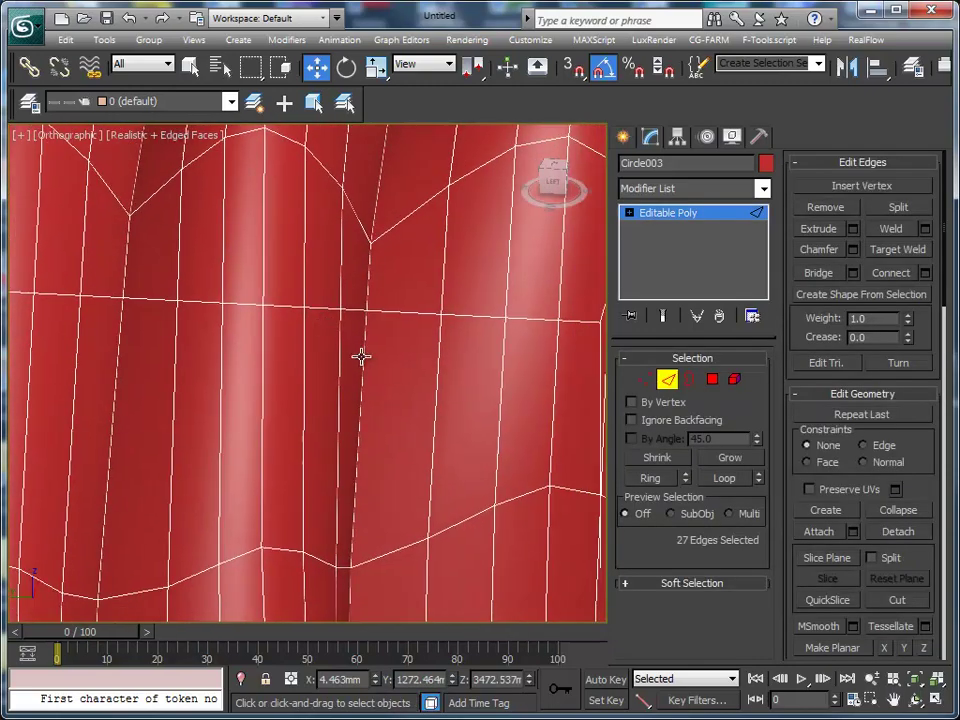
double_click(361, 356)
mouse_move(360, 358)
middle_mouse_down("alt")
mouse_move(501, 345)
mouse_move(399, 392)
middle_mouse_up("alt")
left_click(379, 392, "ctrl")
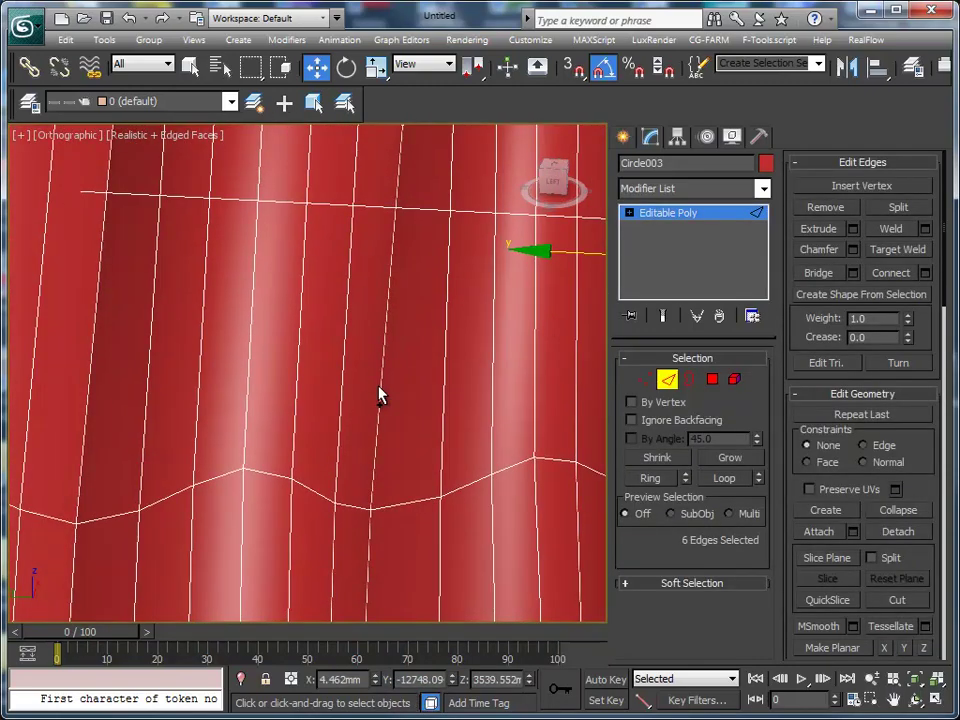
Add another flute edge loop and a vertical edge loop to the selection
double_click(379, 388, "ctrl")
middle_click_drag(253, 388, 488, 347, "alt")
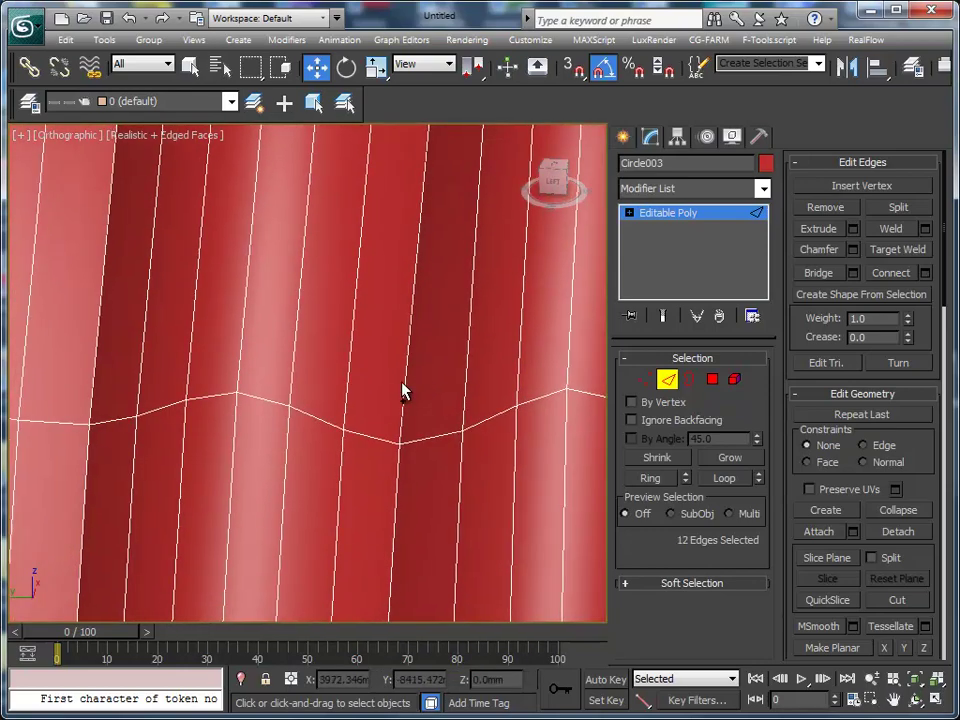
double_click(292, 381, "ctrl")
mouse_move(292, 381)
middle_mouse_down("alt")
mouse_move(383, 397)
mouse_move(509, 299)
middle_mouse_up("alt")
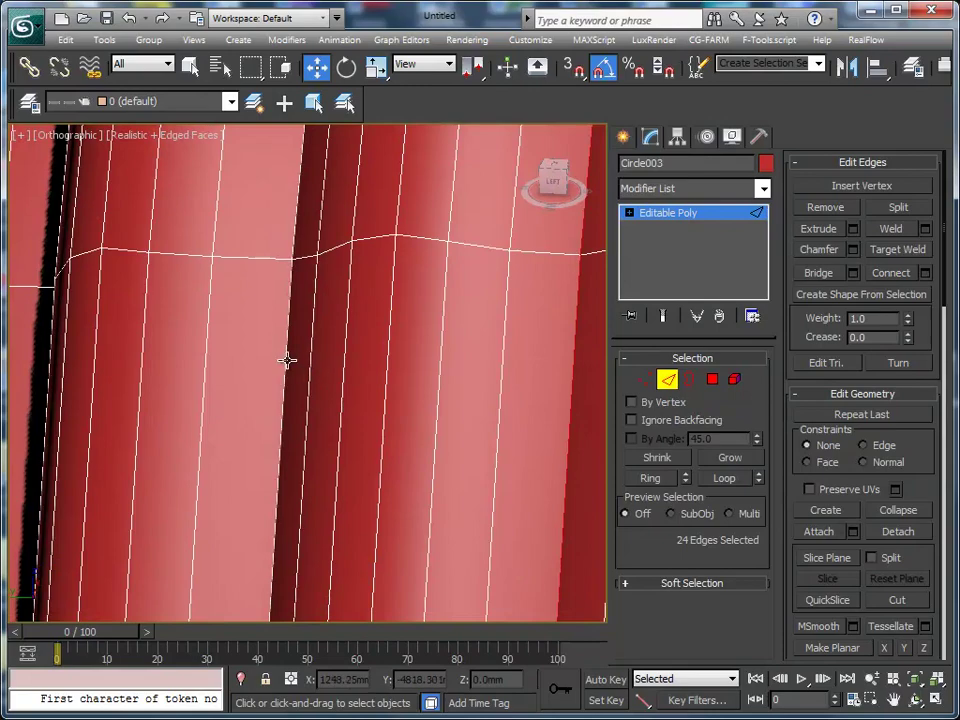
middle_click_drag(280, 388, 404, 372, "alt")
mouse_move(313, 375)
middle_mouse_down("alt")
mouse_move(369, 377)
mouse_move(384, 388)
mouse_move(371, 324)
mouse_move(327, 337)
middle_mouse_up("alt")
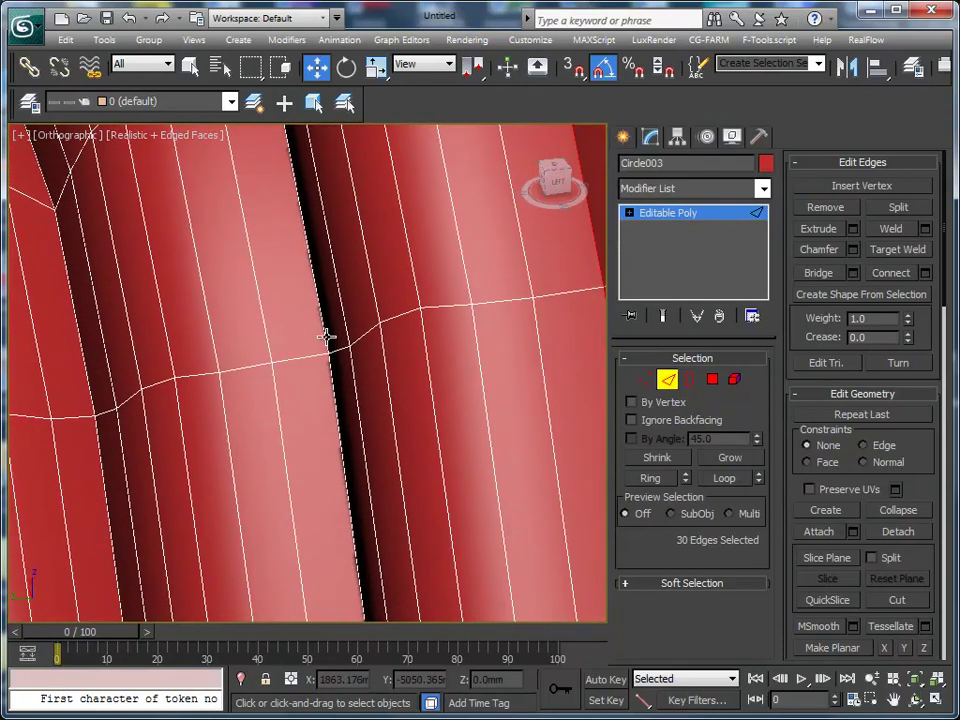
Set the viewport to plain Shaded display and add one more edge loop
left_click(130, 141)
left_click(152, 176)
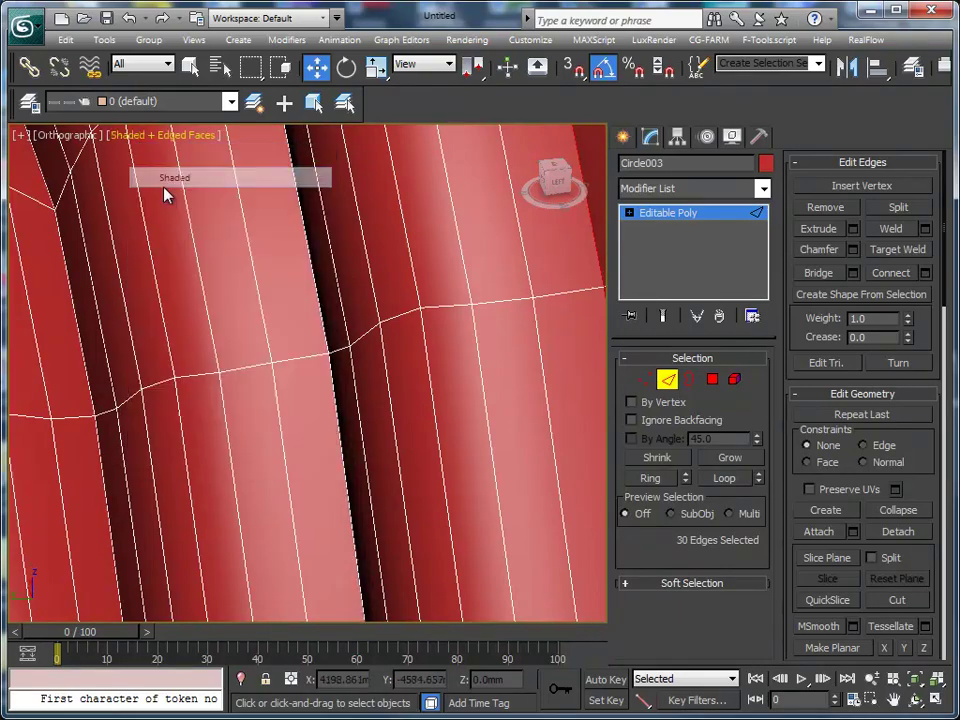
double_click(336, 382, "ctrl")
middle_click_drag(334, 381, 276, 380, "alt")
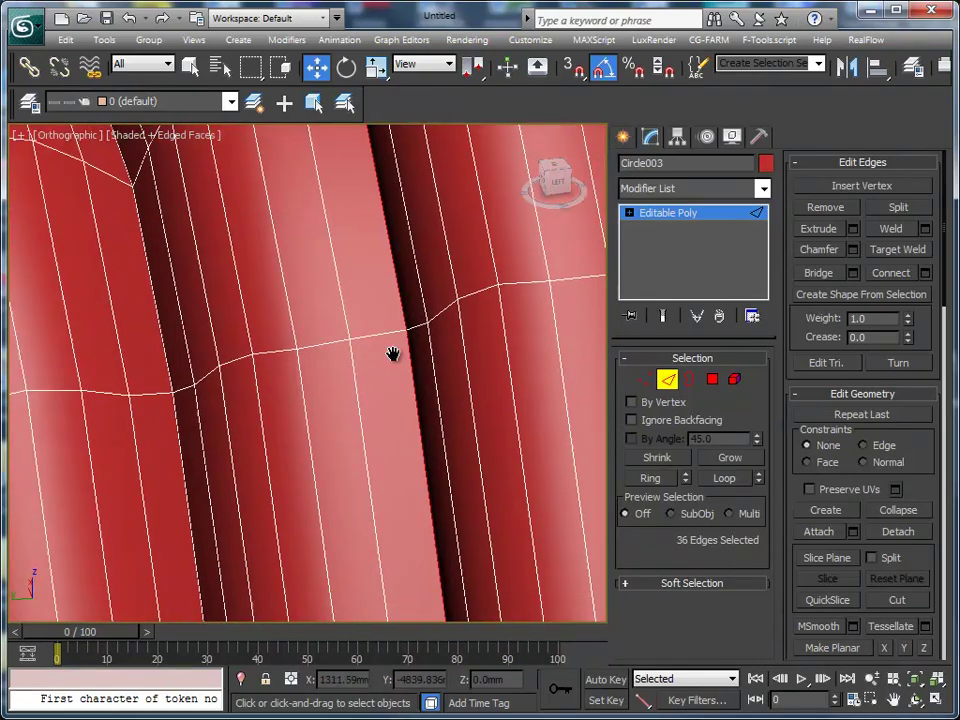
Change Circle003's object colour from red to green
left_click(766, 164)
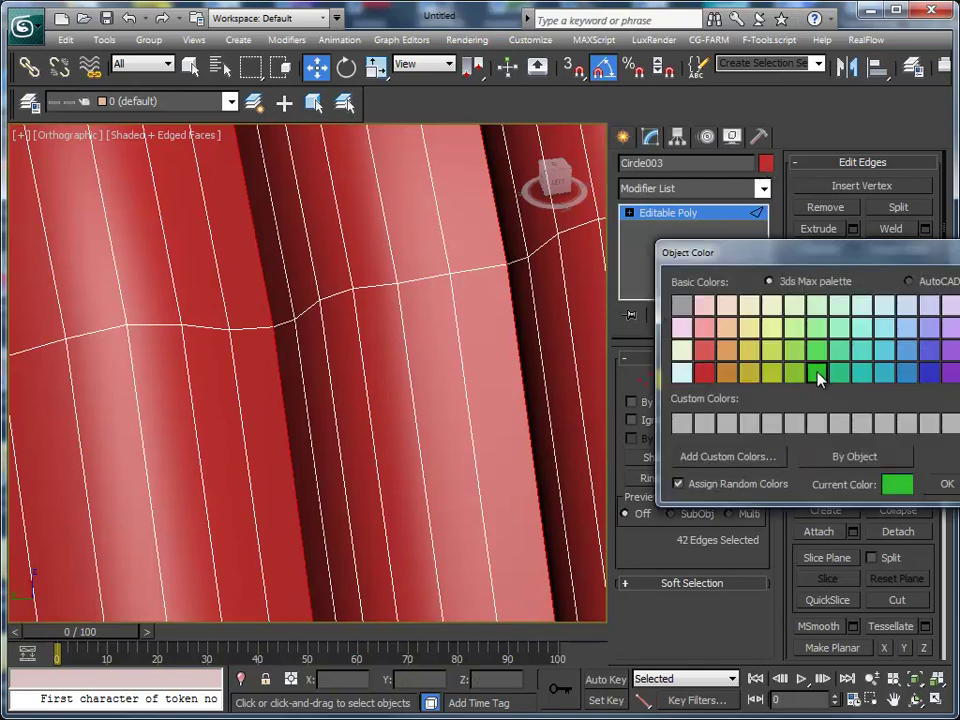
left_click(947, 485)
middle_click_drag(266, 426, 527, 321, "alt")
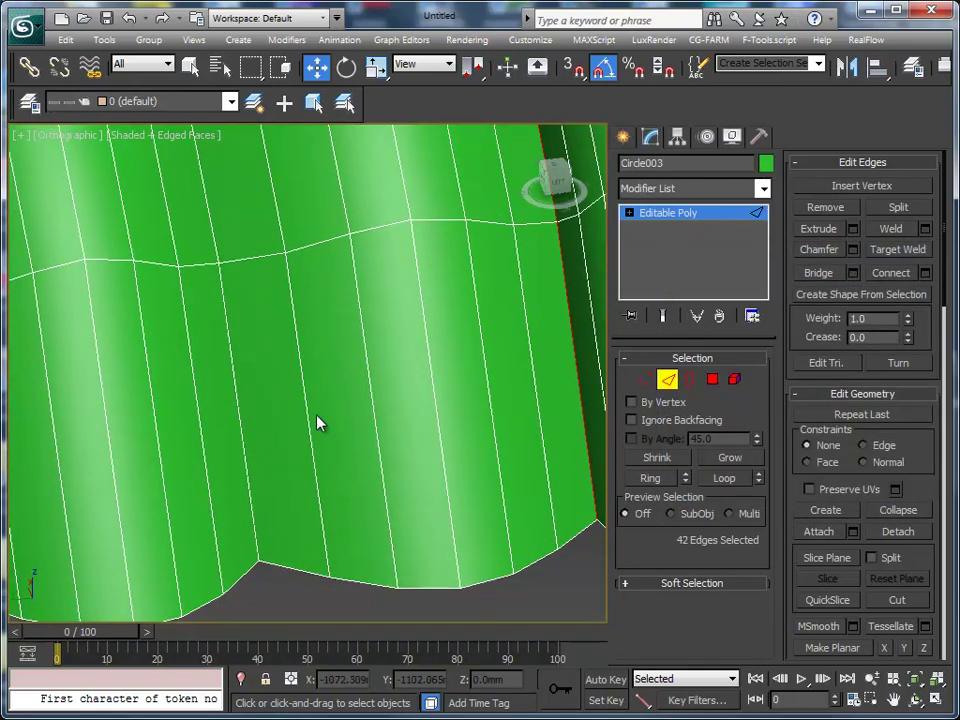
Add two more edge loops to the edge selection, including one at the lower edge
double_click(240, 441, "ctrl")
mouse_move(242, 441)
middle_mouse_down("alt")
mouse_move(456, 375)
mouse_move(274, 425)
middle_mouse_up("alt")
double_click(429, 358, "ctrl")
mouse_move(429, 358)
middle_mouse_down("alt")
mouse_move(455, 421)
mouse_move(315, 354)
mouse_move(473, 330)
mouse_move(212, 435)
mouse_move(268, 416)
middle_mouse_up("alt")
Chamfer the 60 selected flute edges into narrow double-edged strips, giving 120 edges
right_click(396, 405)
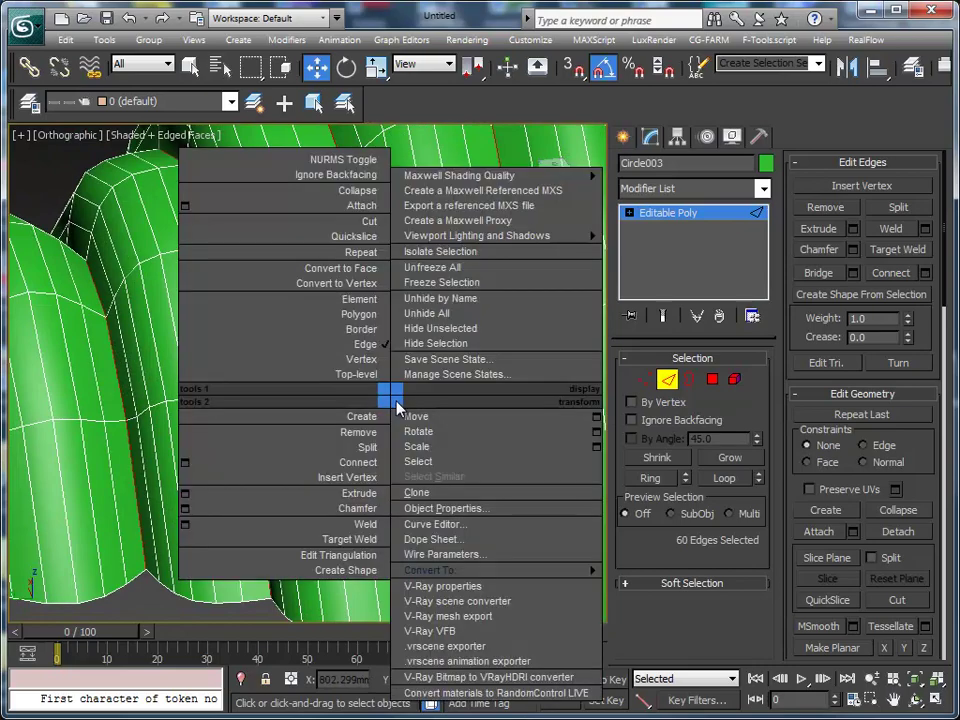
left_click(355, 505)
middle_click_drag(362, 510, 429, 407, "alt")
scroll(251, 433, "up", 3)
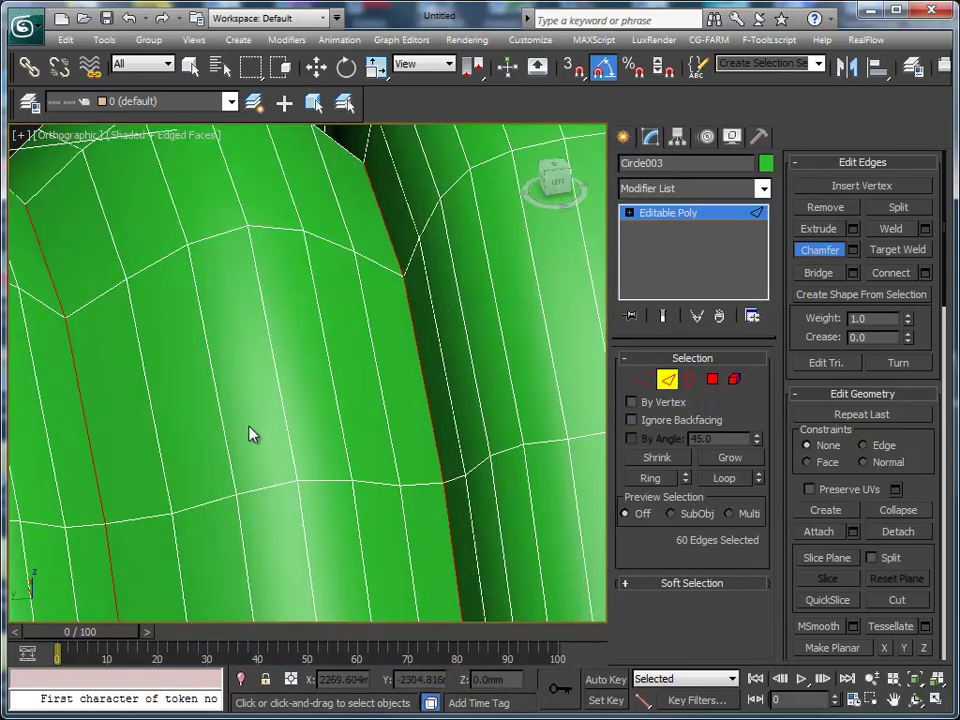
middle_click_drag(251, 433, 383, 395, "alt")
left_click_drag(350, 404, 353, 400)
mouse_move(353, 400)
middle_mouse_down()
mouse_move(420, 347)
mouse_move(456, 338)
mouse_move(246, 326)
mouse_move(155, 352)
mouse_move(229, 362)
mouse_move(461, 354)
mouse_move(302, 373)
mouse_move(311, 349)
mouse_move(214, 349)
mouse_move(274, 349)
mouse_move(262, 360)
mouse_move(285, 372)
middle_mouse_up()
scroll(420, 347, "down", 5)
Add a TurboSmooth modifier, trying 2 iterations before settling on Iterations 1
left_click(287, 40)
mouse_move(336, 309)
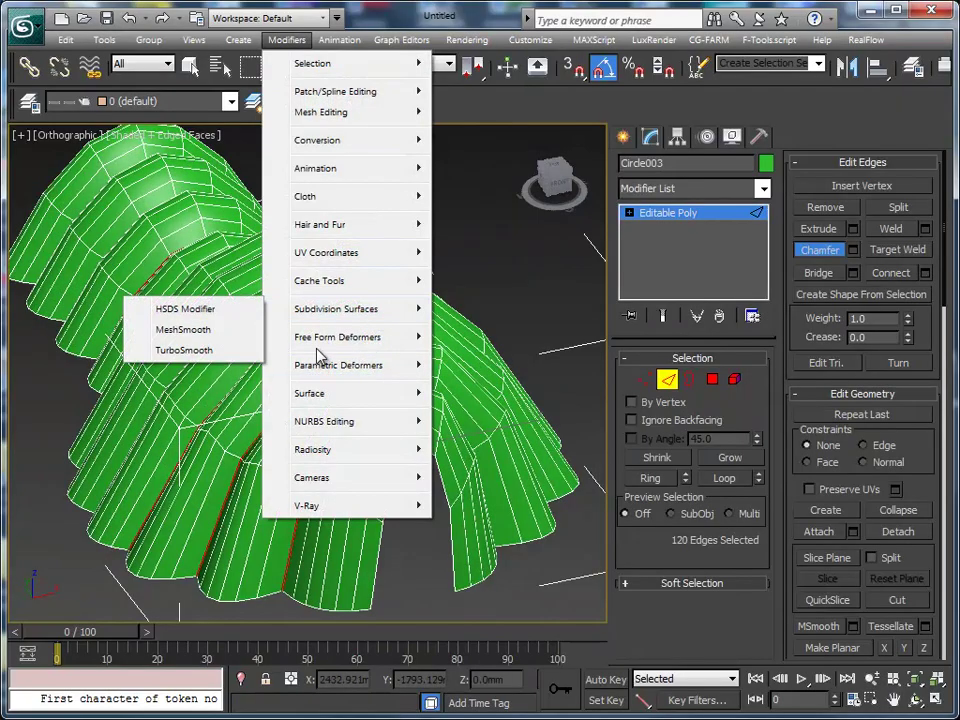
left_click(200, 350)
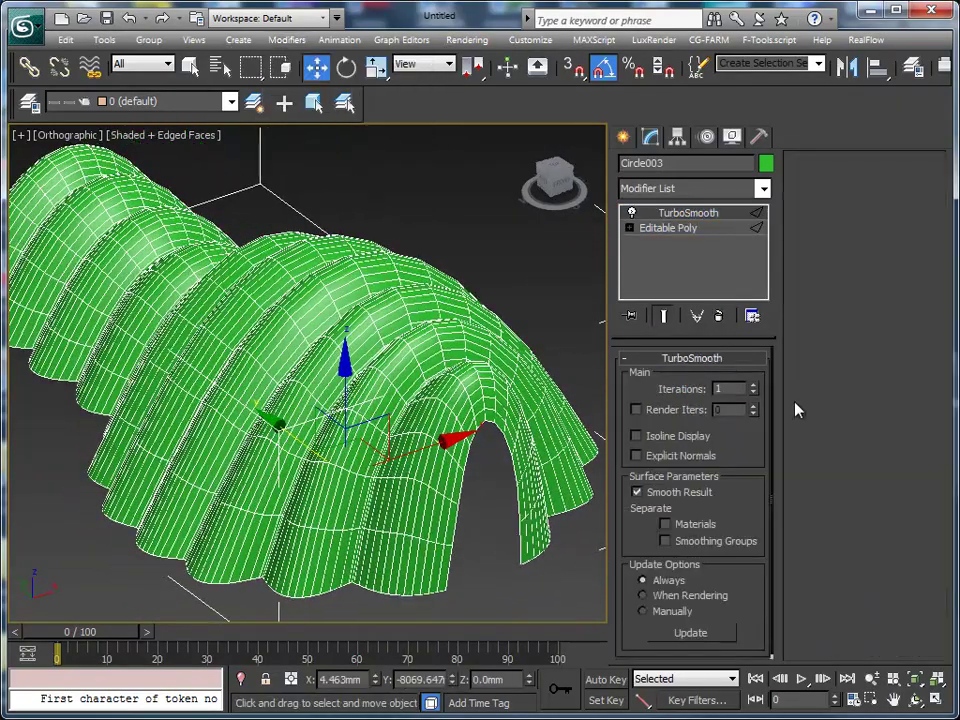
left_click(753, 385)
mouse_move(306, 321)
middle_mouse_down("alt")
mouse_move(494, 420)
mouse_move(398, 426)
middle_mouse_up("alt")
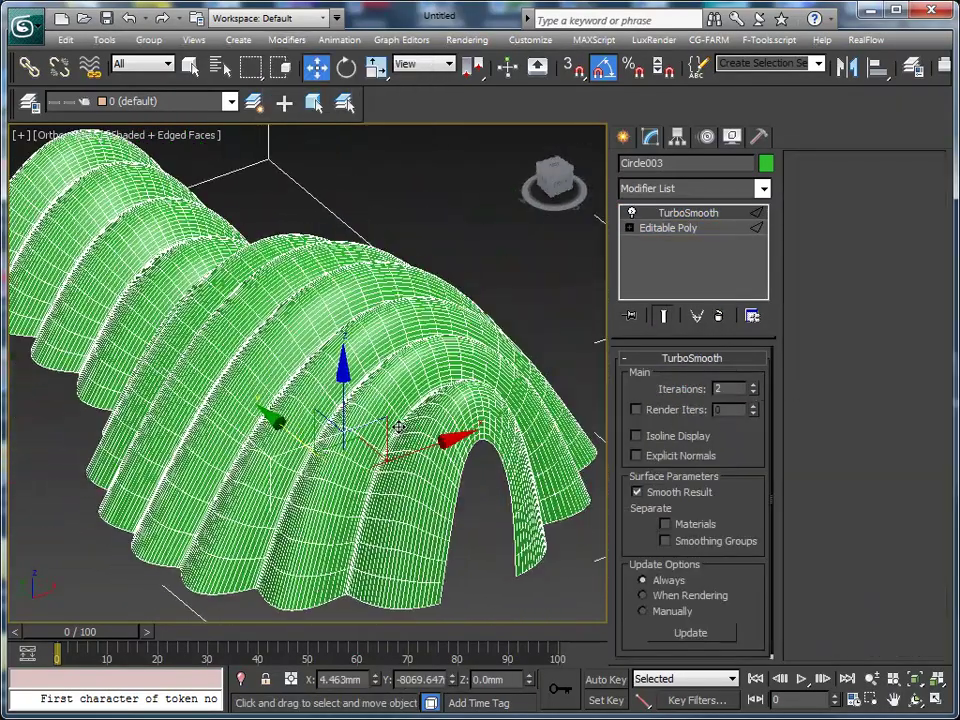
key("F3")
key("F3")
key("F4")
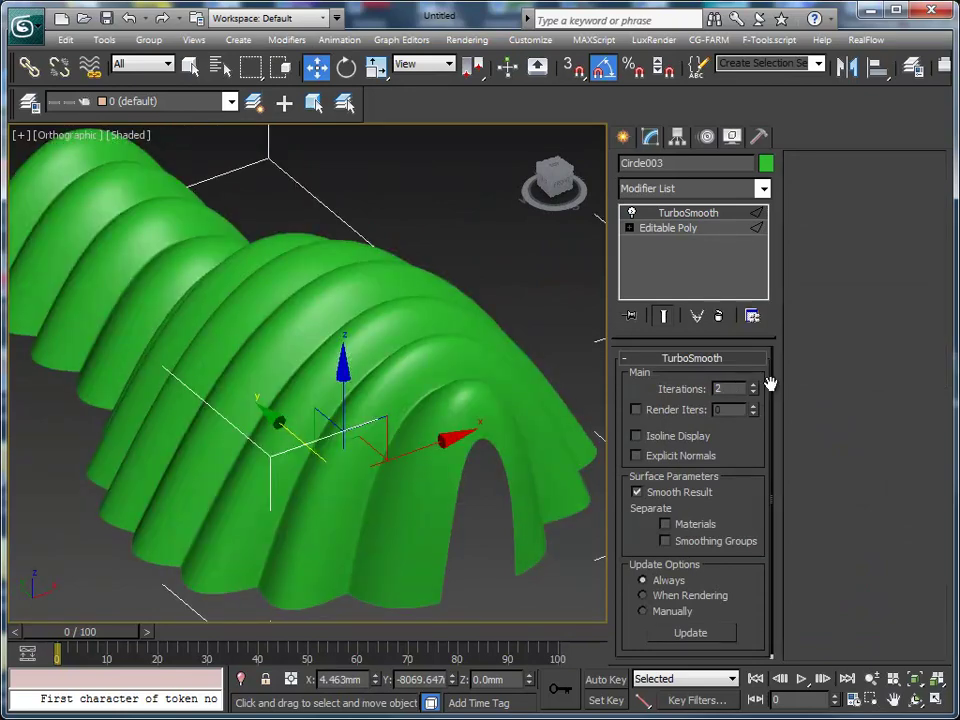
left_click(754, 393)
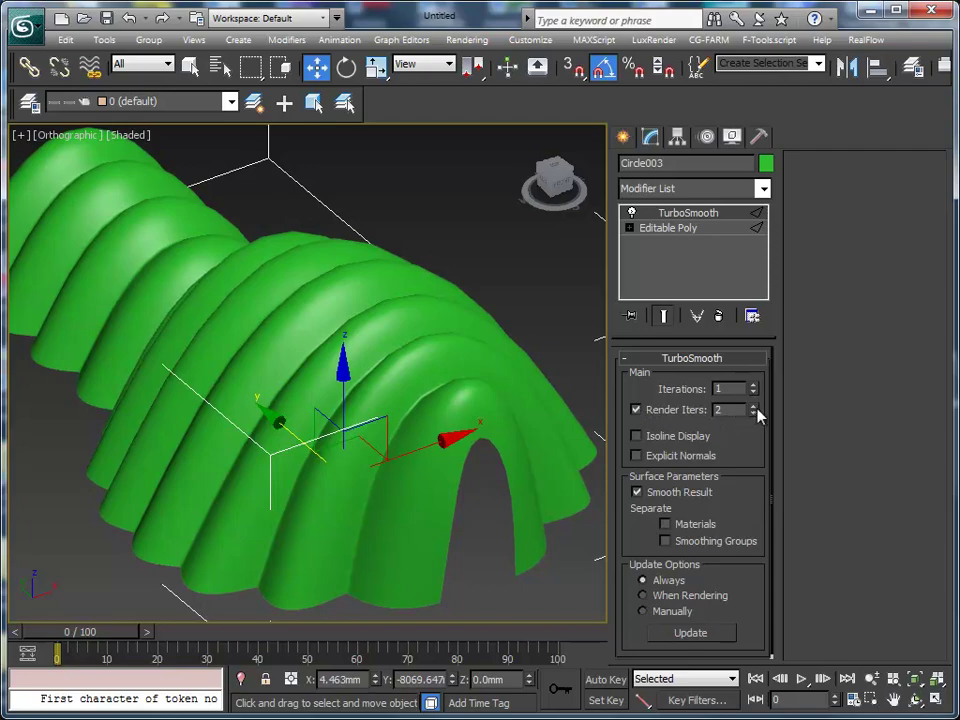
Frame the dome in the Perspective view and render it at frame 0
middle_click_drag(606, 435, 507, 430, "alt")
scroll(507, 430, "down", 3)
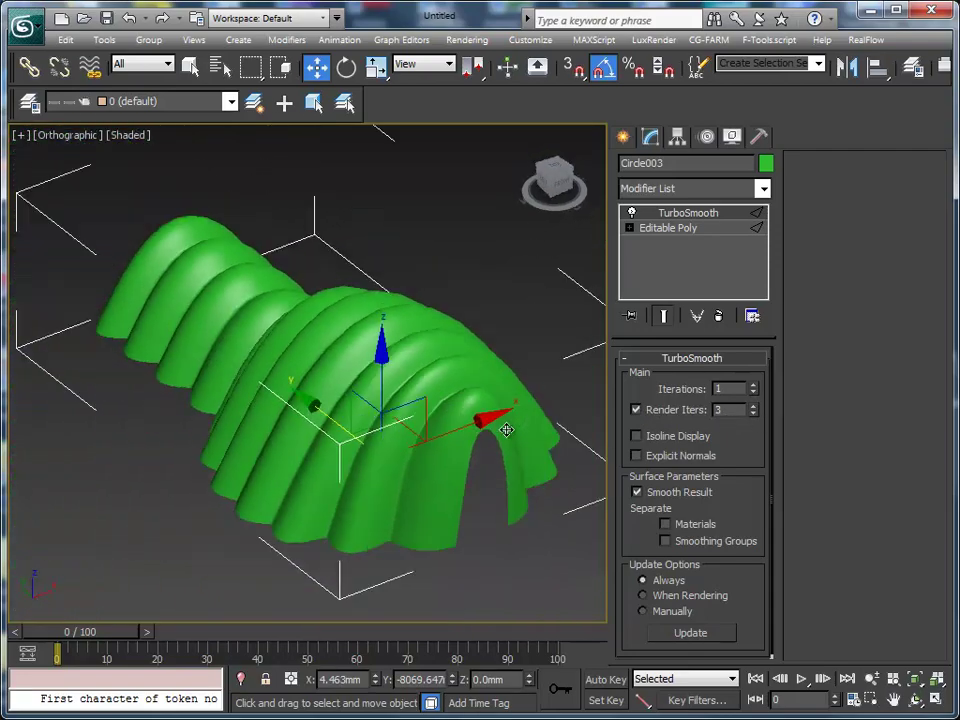
key("p")
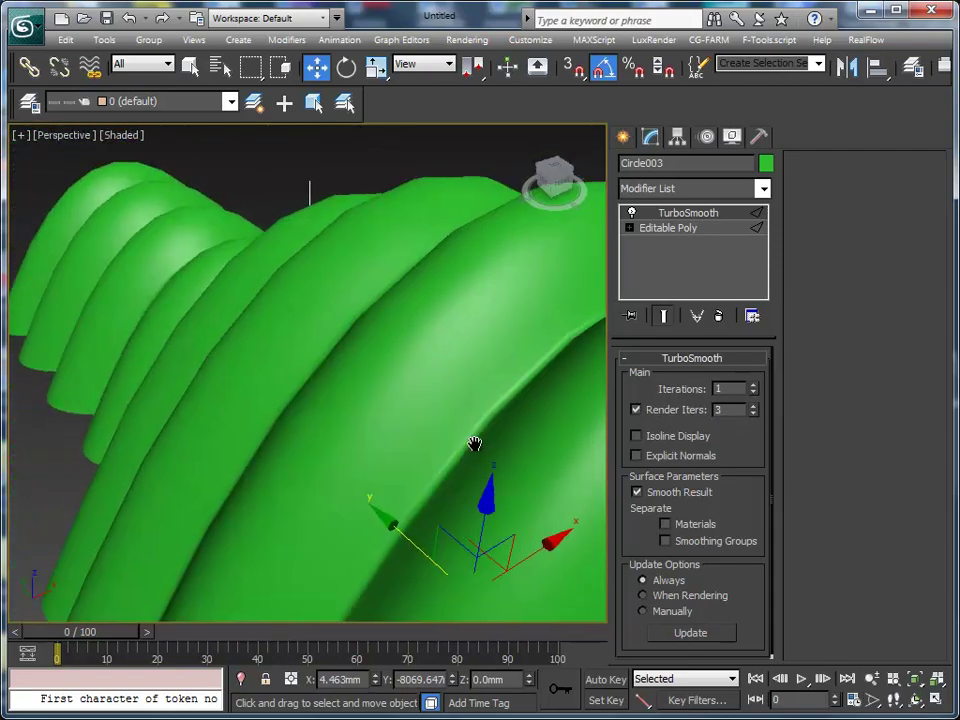
scroll(476, 444, "down", 5)
key("shift+q")
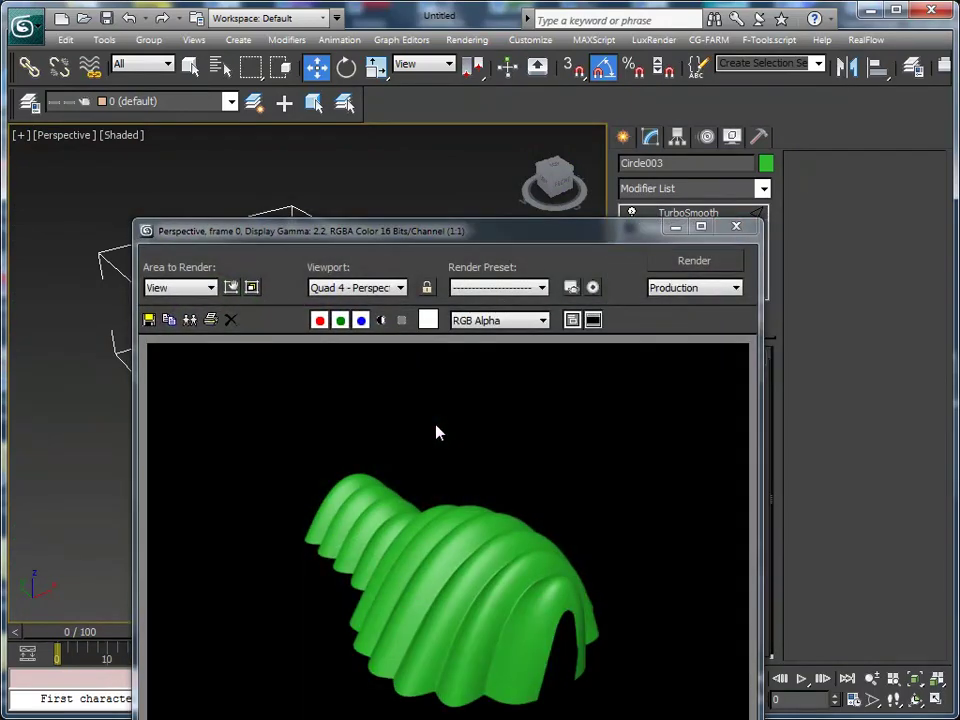
Close the rendered frame and inspect the smooth green shell from the side and end-on
left_click(736, 228)
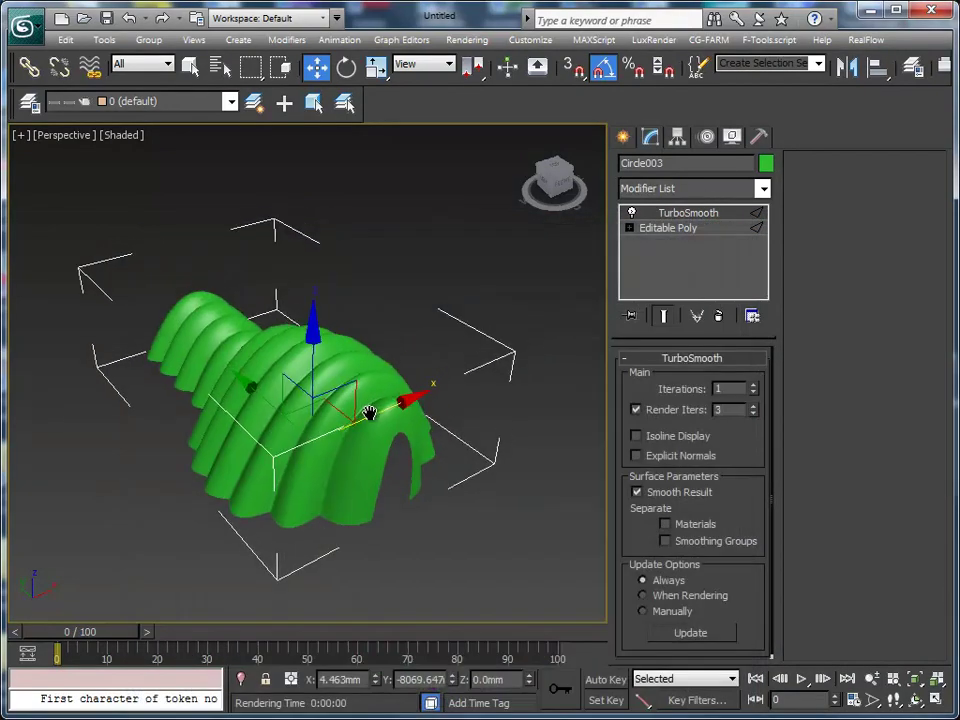
mouse_move(335, 462)
middle_mouse_down("alt")
mouse_move(371, 486)
mouse_move(399, 454)
mouse_move(420, 385)
mouse_move(288, 390)
mouse_move(246, 347)
mouse_move(343, 371)
mouse_move(345, 437)
mouse_move(321, 418)
mouse_move(206, 454)
mouse_move(163, 399)
mouse_move(254, 358)
mouse_move(392, 369)
mouse_move(401, 407)
mouse_move(371, 438)
mouse_move(281, 416)
mouse_move(300, 420)
mouse_move(336, 380)
mouse_move(411, 332)
mouse_move(401, 386)
mouse_move(294, 377)
mouse_move(289, 285)
mouse_move(386, 219)
mouse_move(456, 369)
mouse_move(459, 429)
mouse_move(559, 388)
mouse_move(529, 430)
middle_mouse_up("alt")
scroll(391, 441, "up", 5)
scroll(390, 443, "down", 5)
mouse_move(463, 420)
middle_mouse_down("alt")
mouse_move(304, 416)
mouse_move(364, 413)
middle_mouse_up("alt")
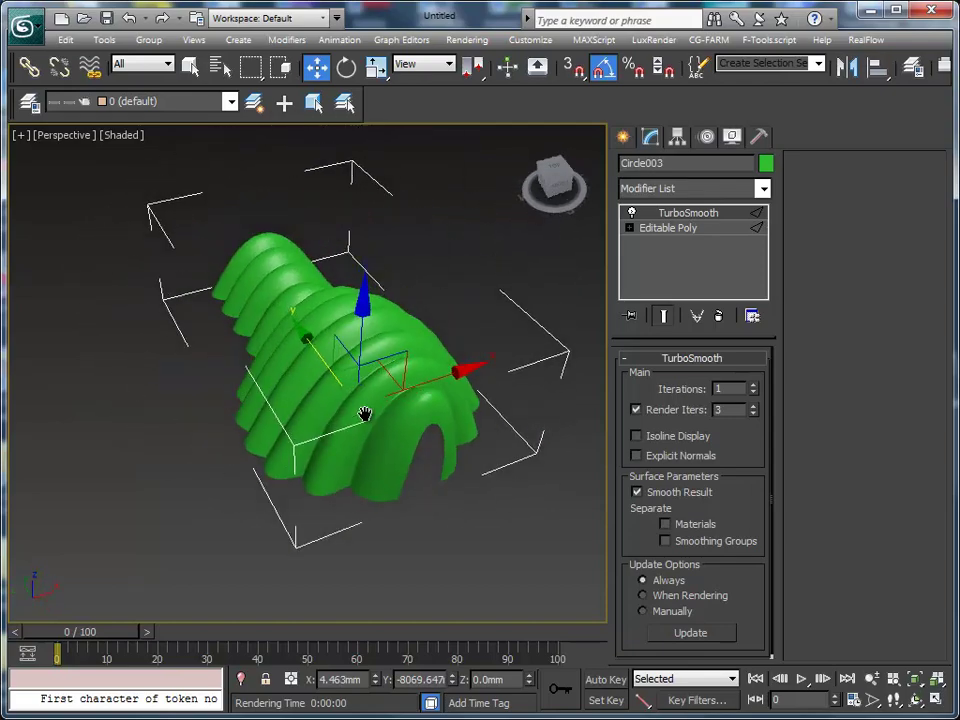
scroll(368, 450, "up", 5)
scroll(383, 457, "down", 5)
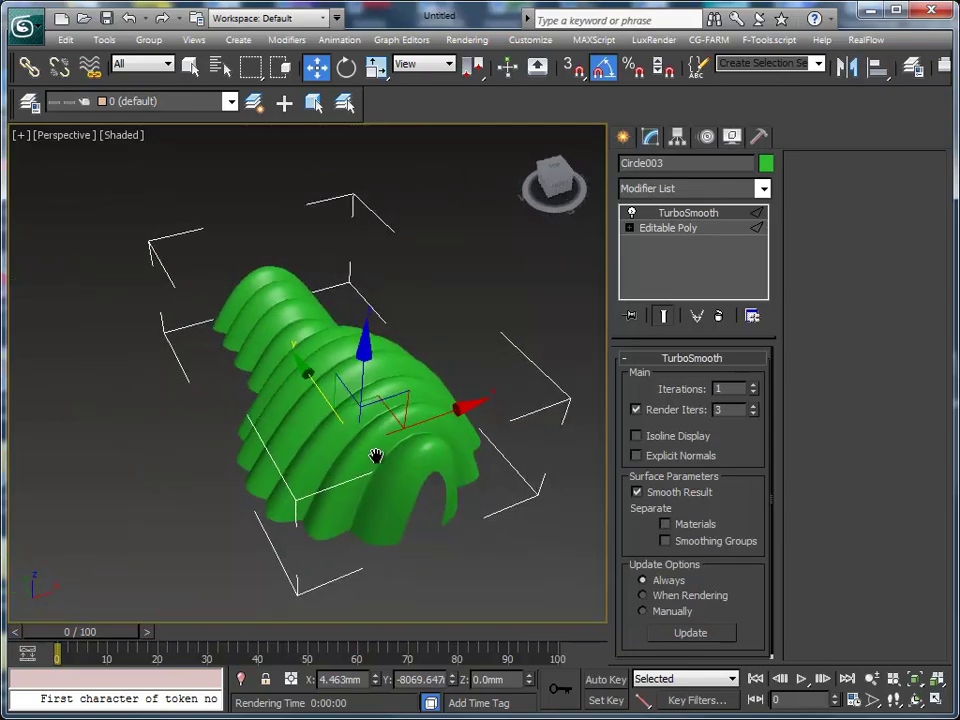
middle_click_drag(383, 457, 343, 435)
middle_click_drag(439, 548, 501, 548, "alt")
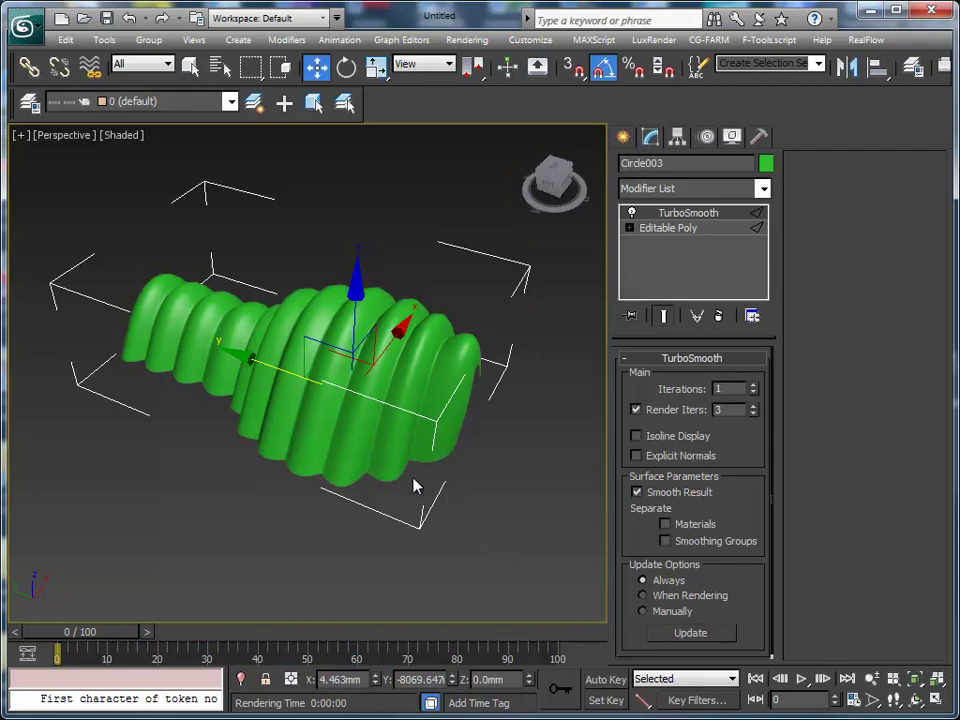
mouse_move(415, 485)
middle_mouse_down("alt")
mouse_move(388, 482)
mouse_move(379, 465)
mouse_move(298, 477)
mouse_move(480, 459)
mouse_move(463, 481)
mouse_move(456, 448)
mouse_move(328, 476)
mouse_move(339, 467)
middle_mouse_up("alt")
Add a Slice modifier above TurboSmooth and check the TurboSmooth and Editable Poly levels
left_click(274, 41)
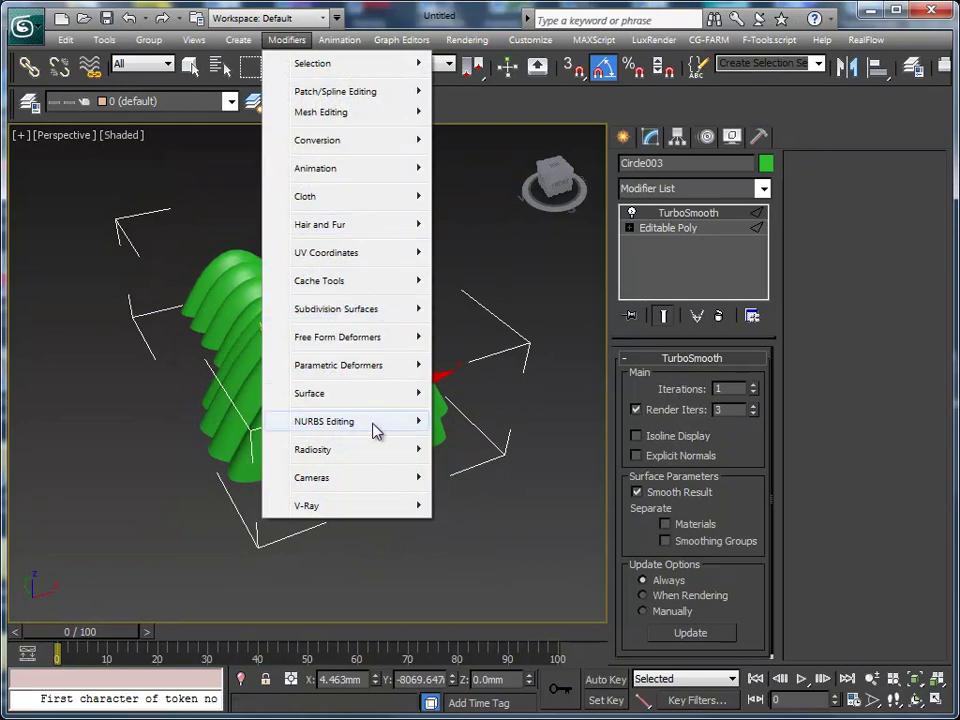
mouse_move(338, 365)
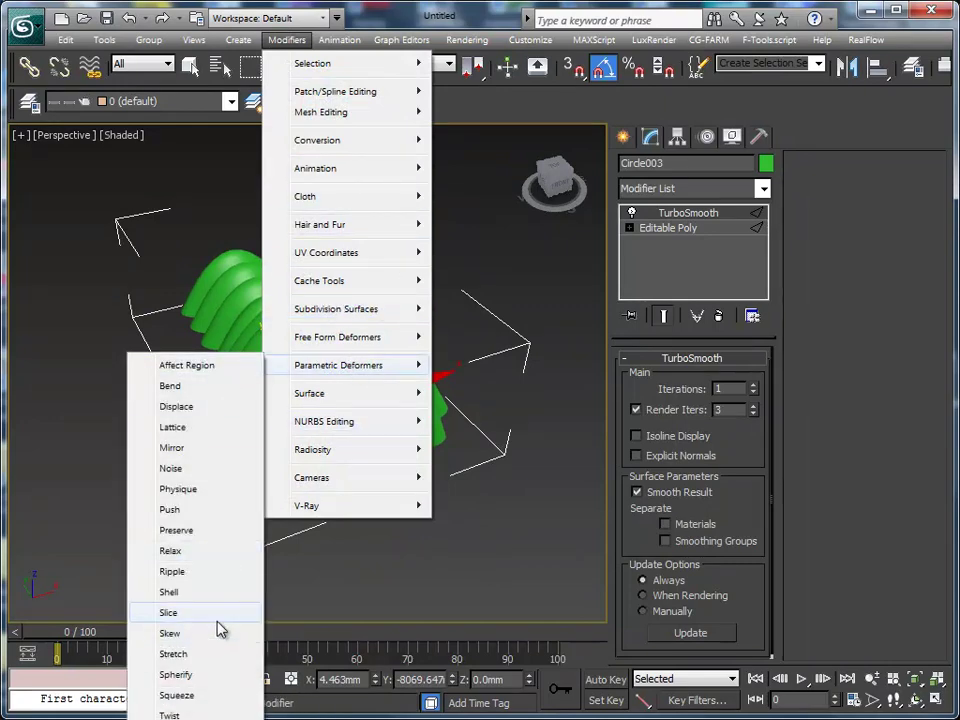
left_click(190, 622)
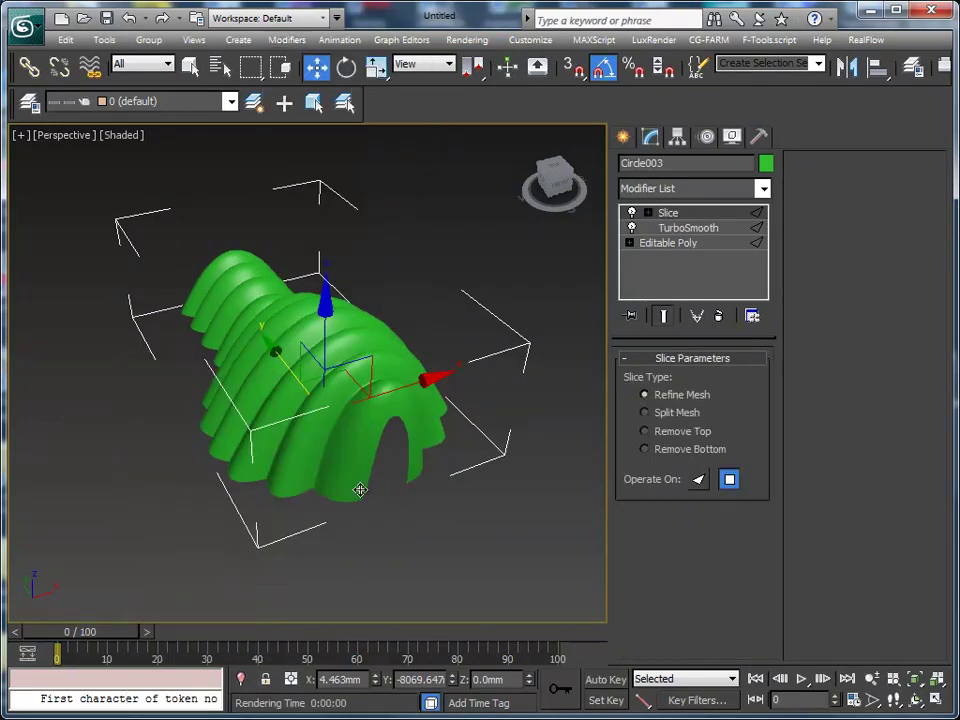
middle_click_drag(358, 490, 500, 450, "alt")
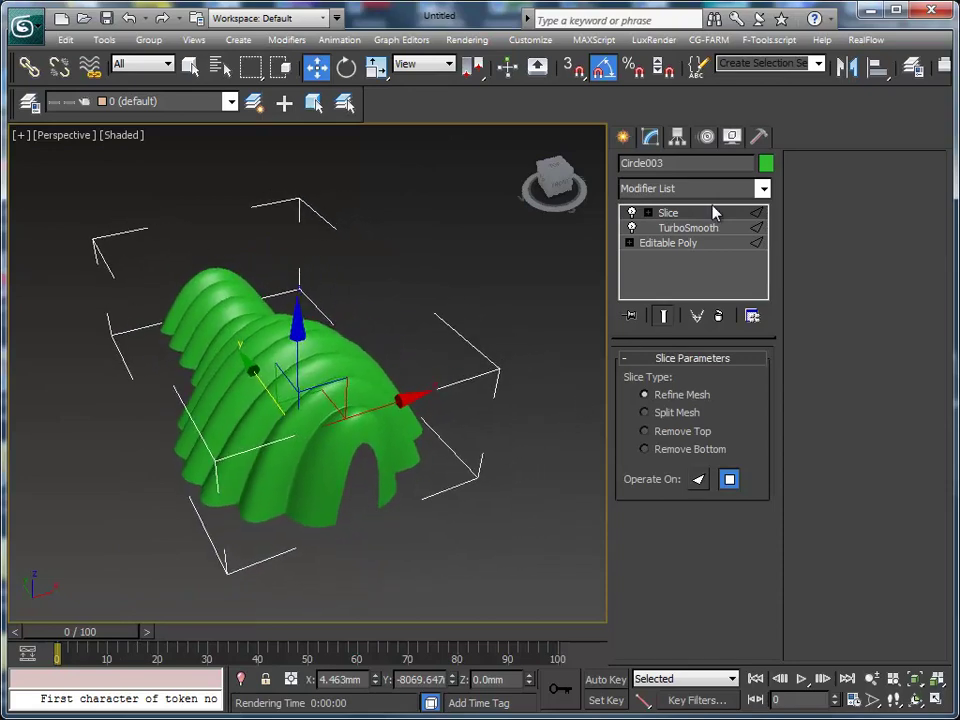
left_click(698, 228)
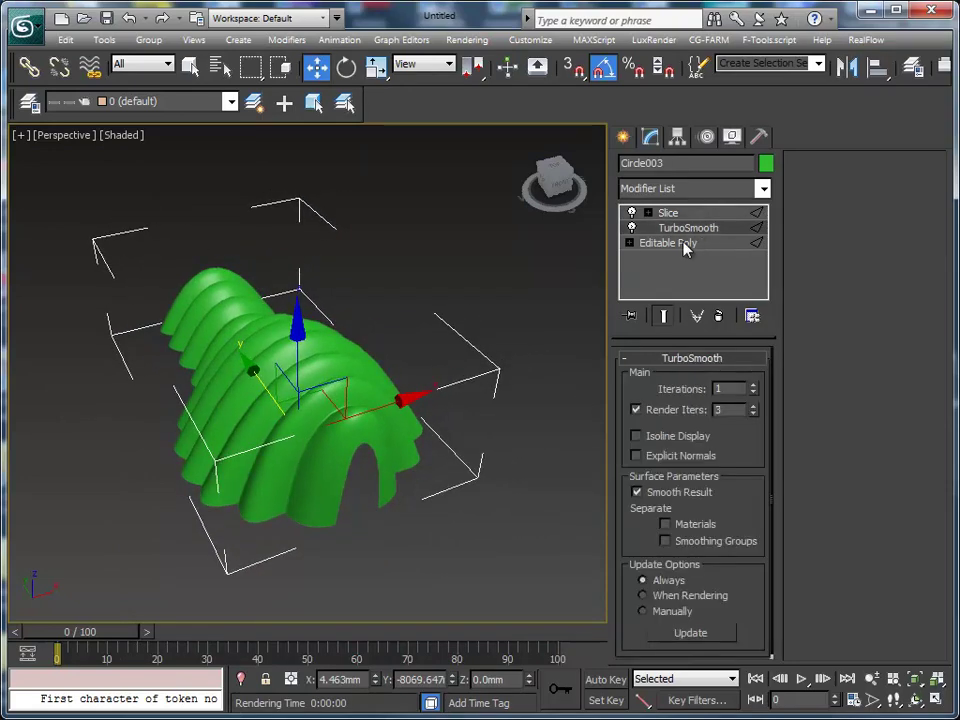
left_click(686, 242)
left_click(668, 212)
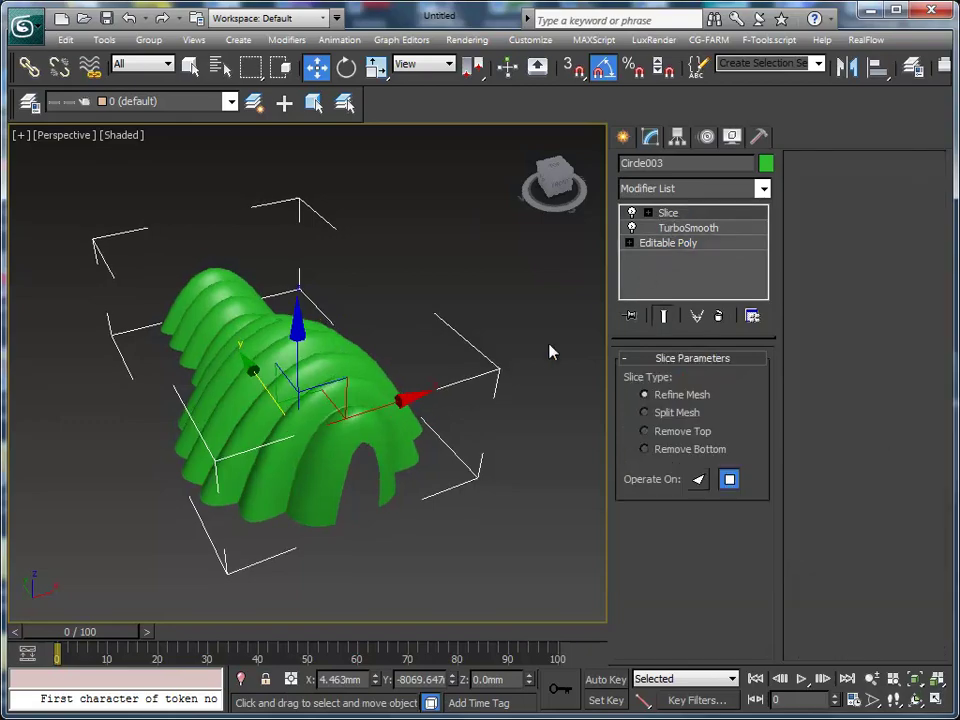
mouse_move(549, 349)
middle_mouse_down("alt")
mouse_move(285, 500)
mouse_move(463, 440)
middle_mouse_up("alt")
scroll(450, 428, "up", 5)
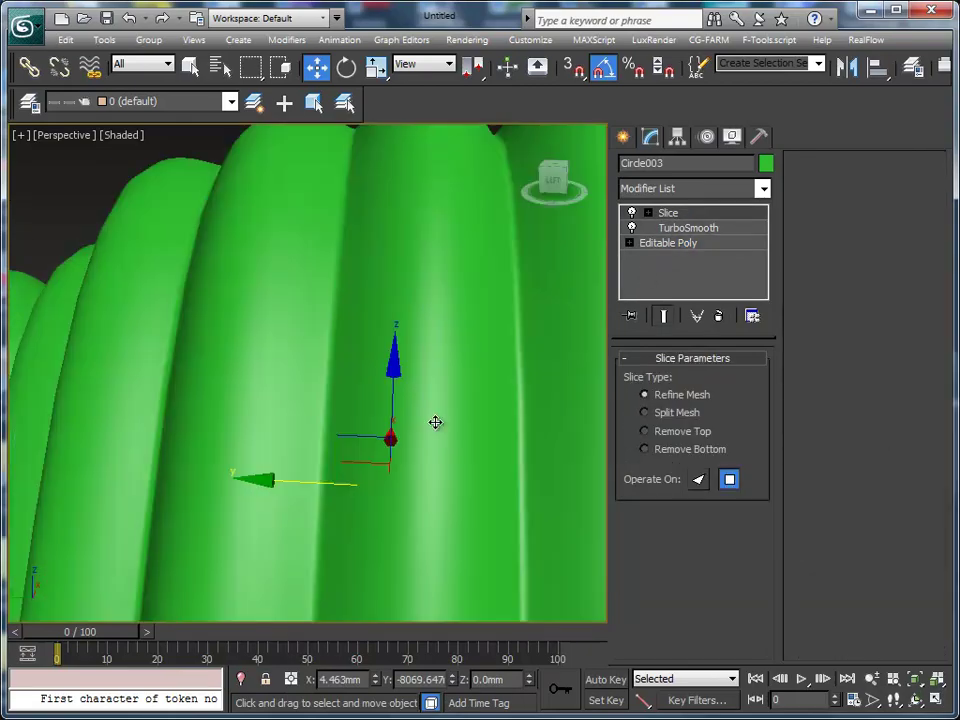
scroll(435, 422, "down", 5)
Show mesh edges on the shaded shell and view it from a new angle
scroll(452, 403, "up", 1)
scroll(448, 390, "up", 3)
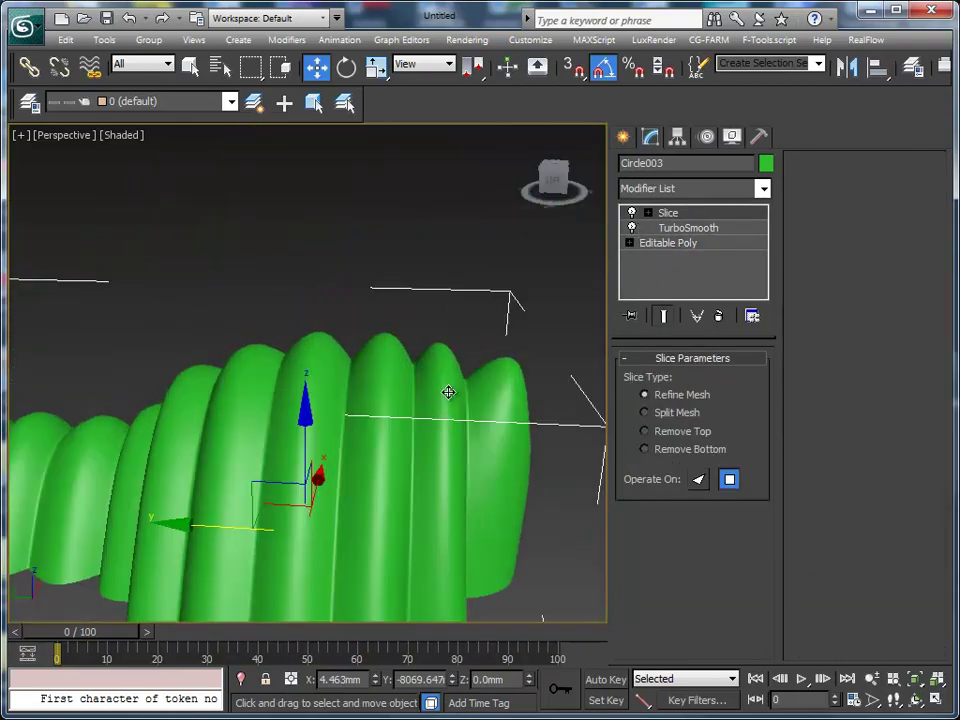
key("F4")
scroll(398, 462, "up", 2)
scroll(398, 462, "down", 3)
scroll(390, 440, "down", 3)
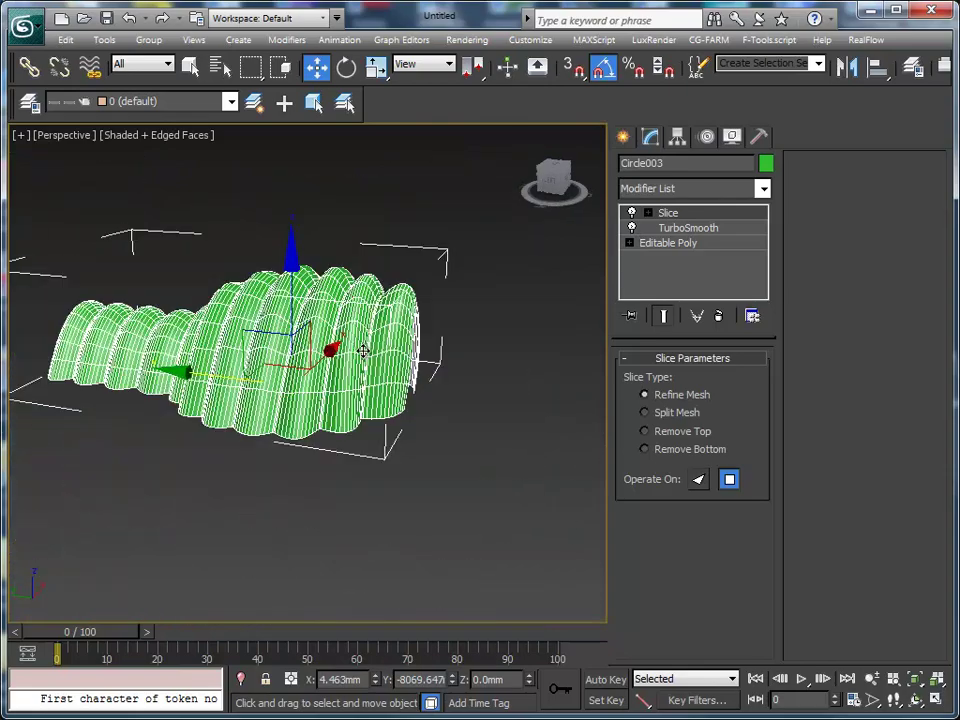
middle_click_drag(380, 430, 336, 400, "alt")
Select the Slice Plane, set it to Remove Bottom and raise it to leave a thin band
left_click(649, 213)
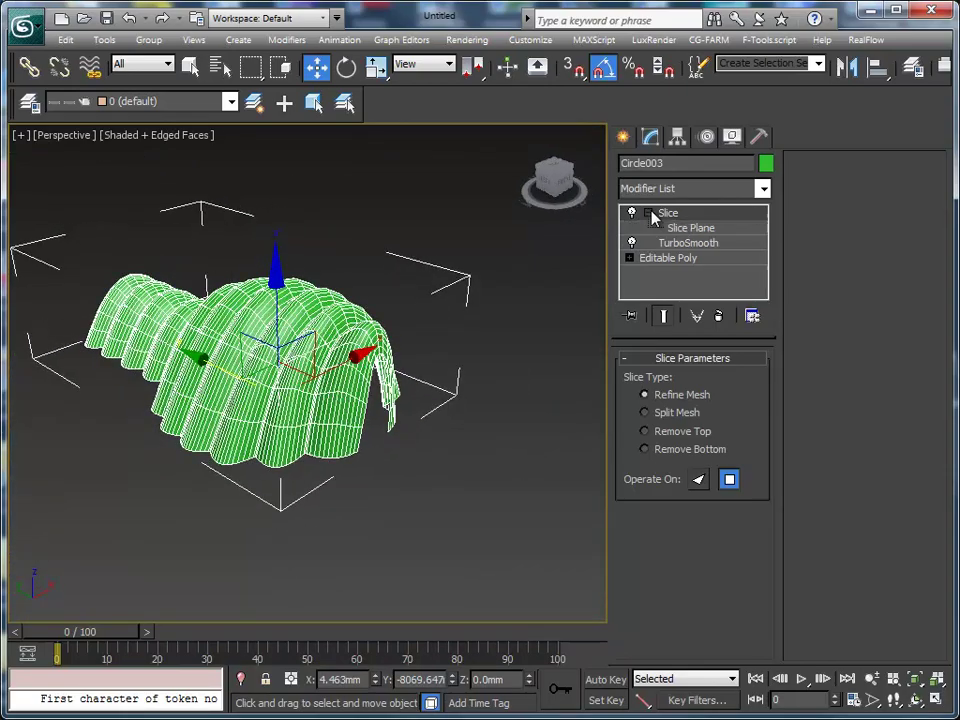
left_click(690, 228)
mouse_move(585, 324)
middle_mouse_down("alt")
mouse_move(422, 414)
mouse_move(401, 364)
mouse_move(406, 293)
mouse_move(439, 294)
mouse_move(480, 347)
middle_mouse_up("alt")
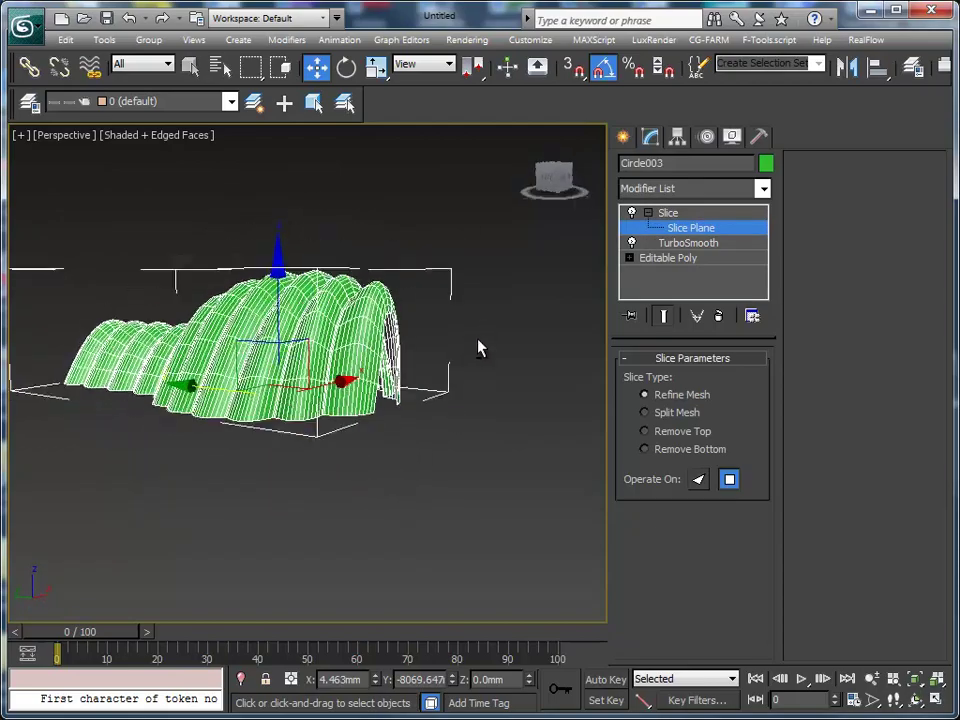
left_click(645, 431)
middle_click_drag(381, 391, 389, 409, "alt")
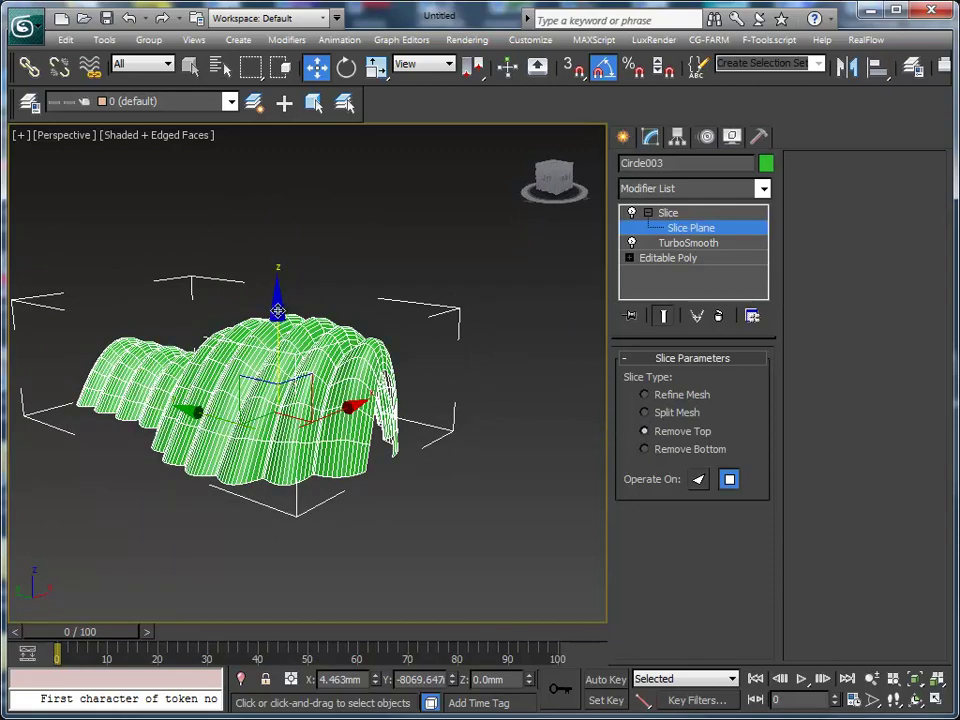
mouse_move(278, 311)
left_mouse_down()
mouse_move(262, 358)
mouse_move(264, 255)
mouse_move(265, 284)
mouse_move(274, 285)
mouse_move(274, 270)
mouse_move(276, 285)
mouse_move(279, 218)
mouse_move(264, 253)
mouse_move(274, 146)
mouse_move(253, 253)
mouse_move(259, 169)
mouse_move(234, 287)
mouse_move(242, 234)
mouse_move(241, 269)
left_mouse_up()
left_click(643, 450)
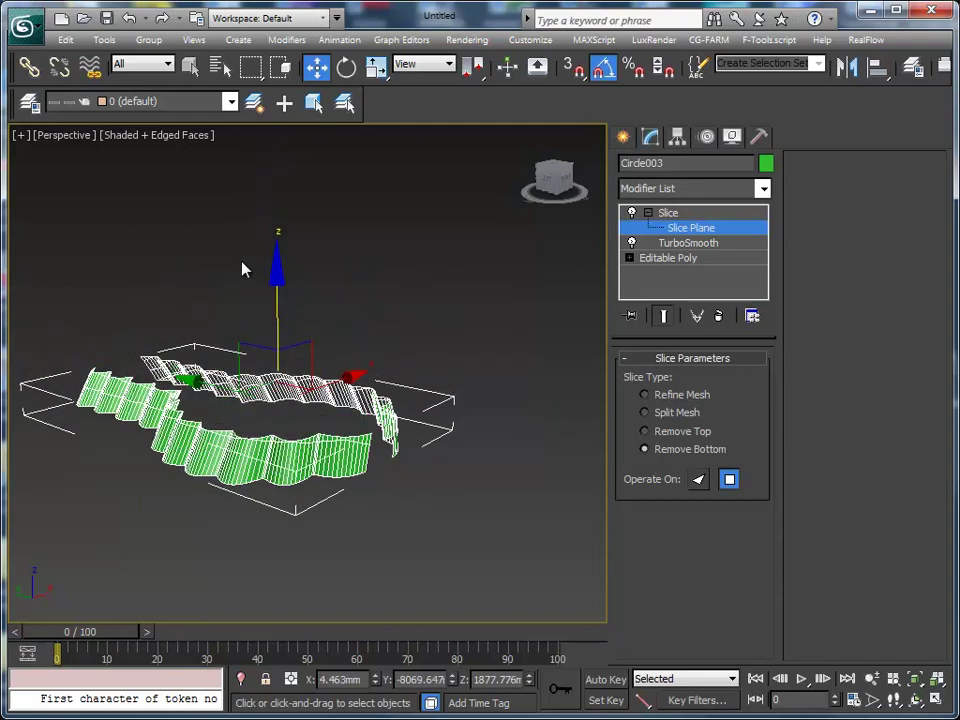
With Auto Key on, key the slice plane at frame 33 and lower it at frame 0 to hide the shell
left_click(605, 679)
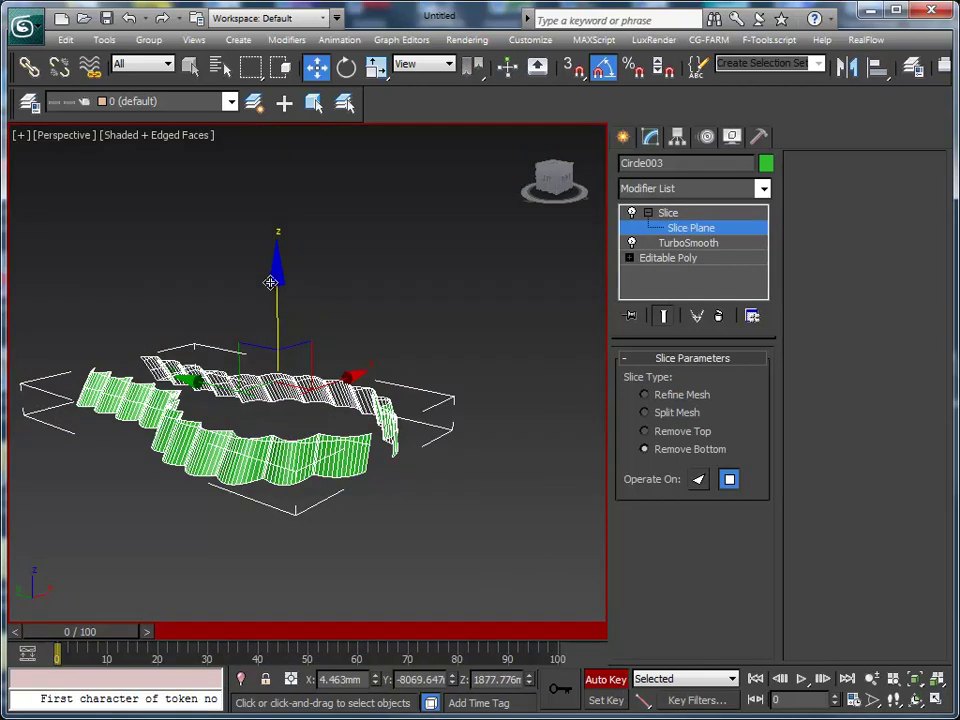
left_click_drag(90, 635, 240, 633)
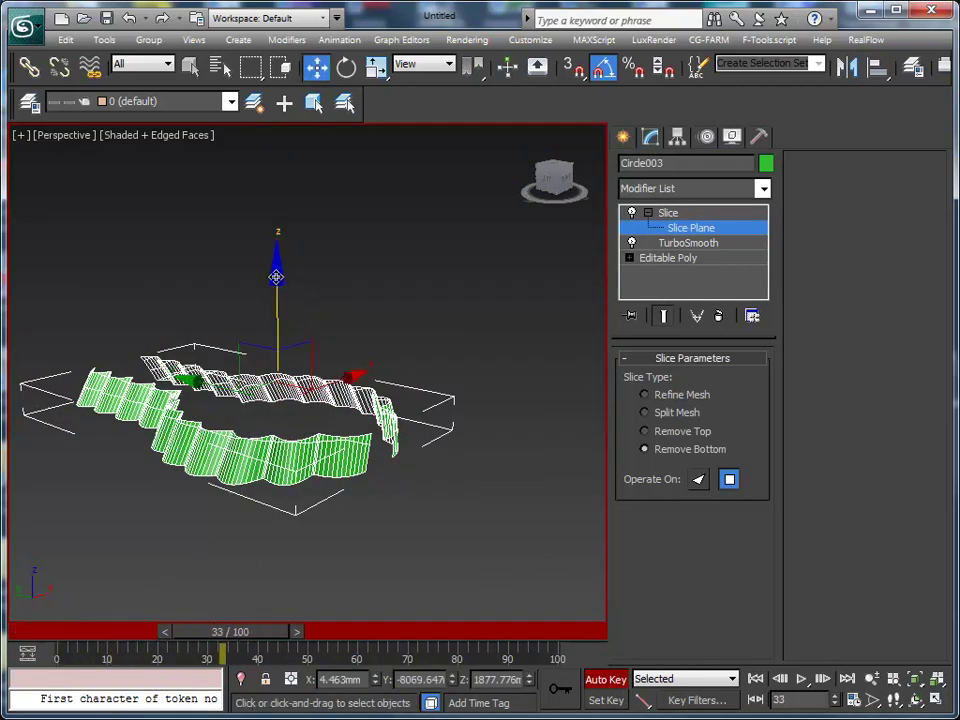
mouse_move(276, 277)
left_mouse_down()
mouse_move(277, 317)
mouse_move(298, 210)
left_mouse_up()
left_click_drag(263, 624, 52, 640)
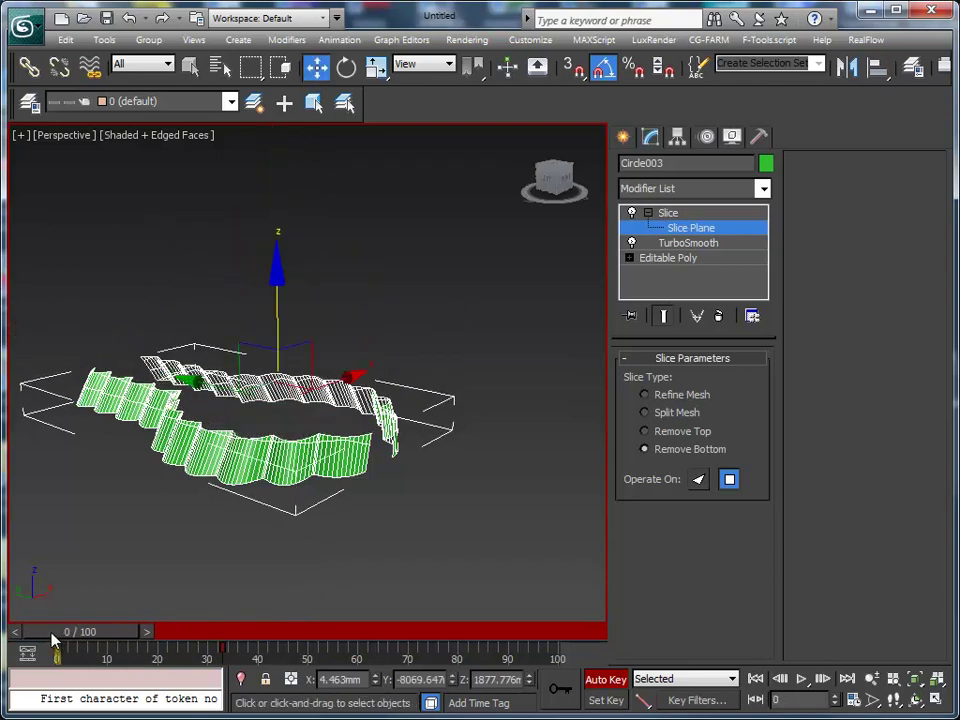
left_click_drag(277, 275, 263, 355)
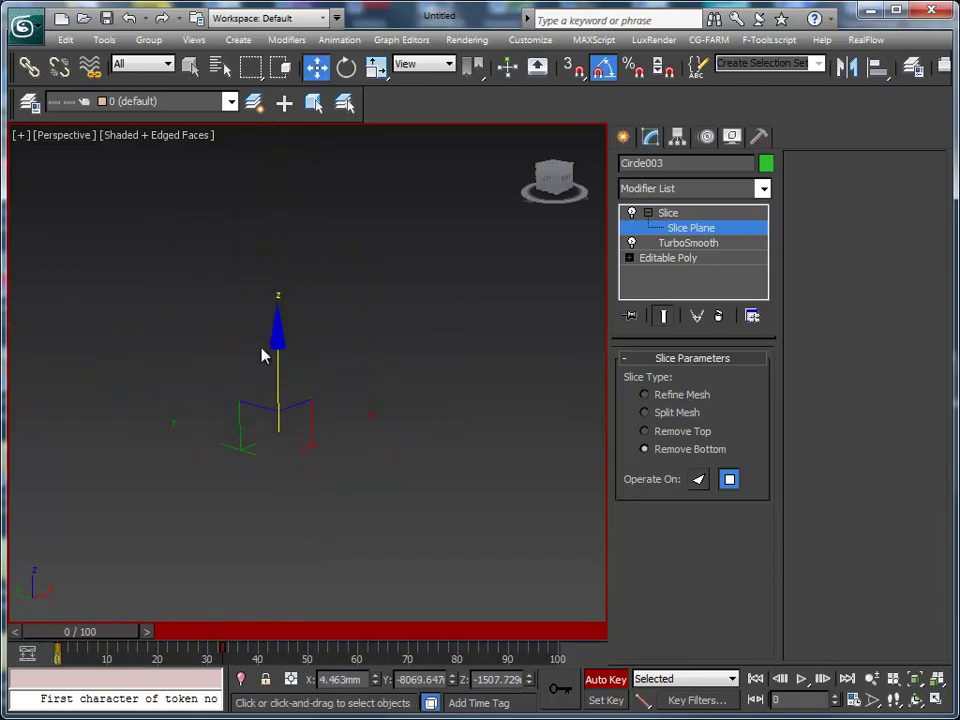
mouse_move(82, 627)
left_mouse_down()
mouse_move(246, 631)
mouse_move(57, 631)
mouse_move(261, 609)
mouse_move(101, 615)
mouse_move(54, 606)
left_mouse_up()
key("w")
Copy the Slice modifier and paste a second Slice on top of the stack
right_click(668, 216)
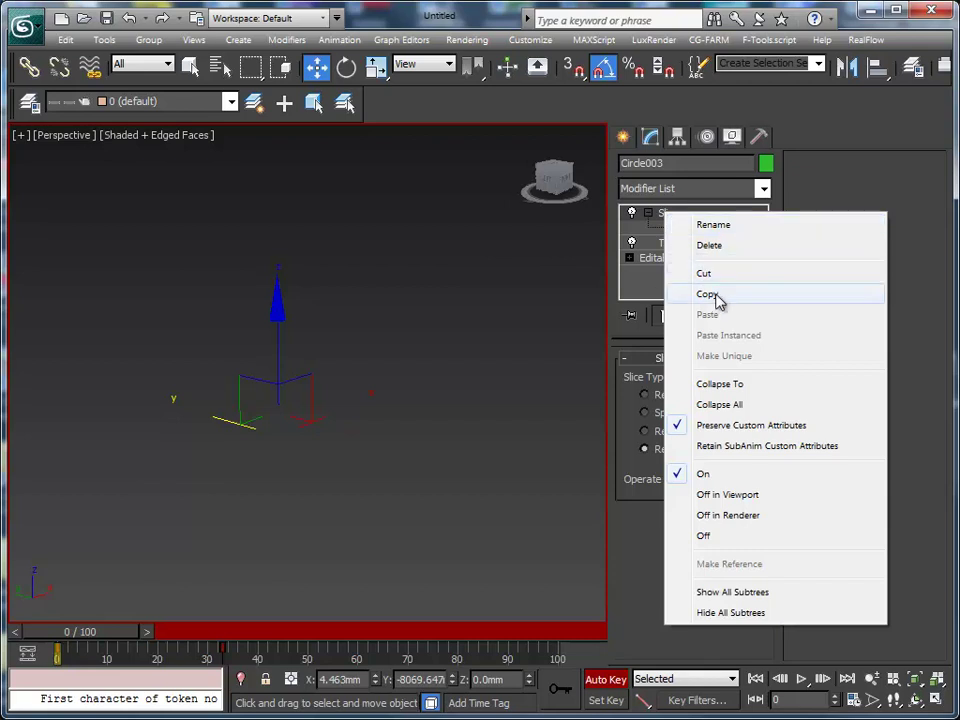
left_click(716, 296)
right_click(663, 210)
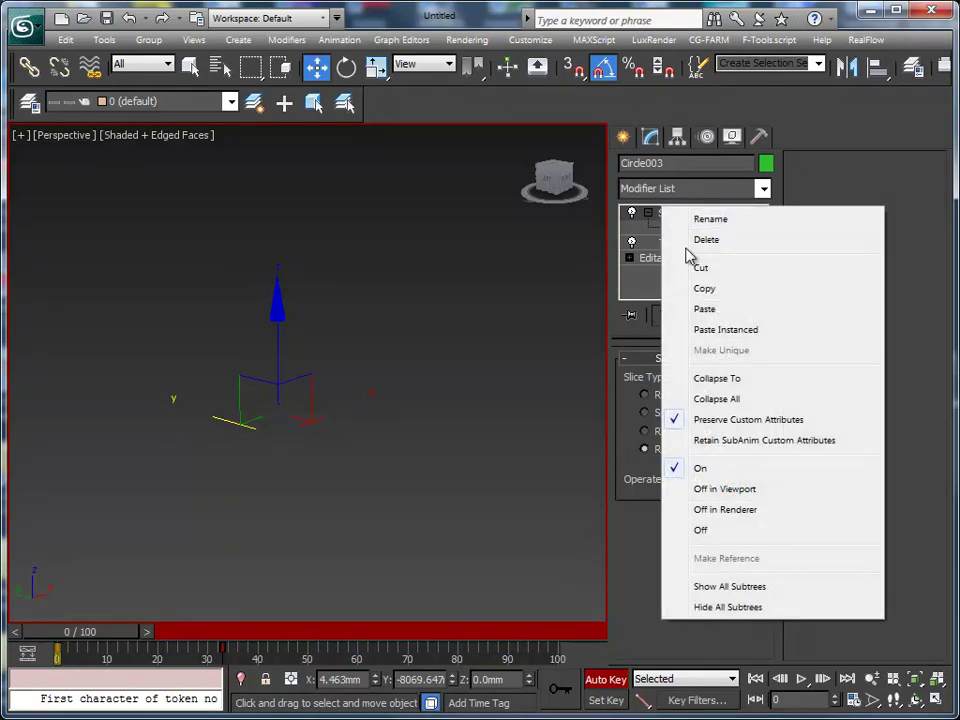
left_click(705, 310)
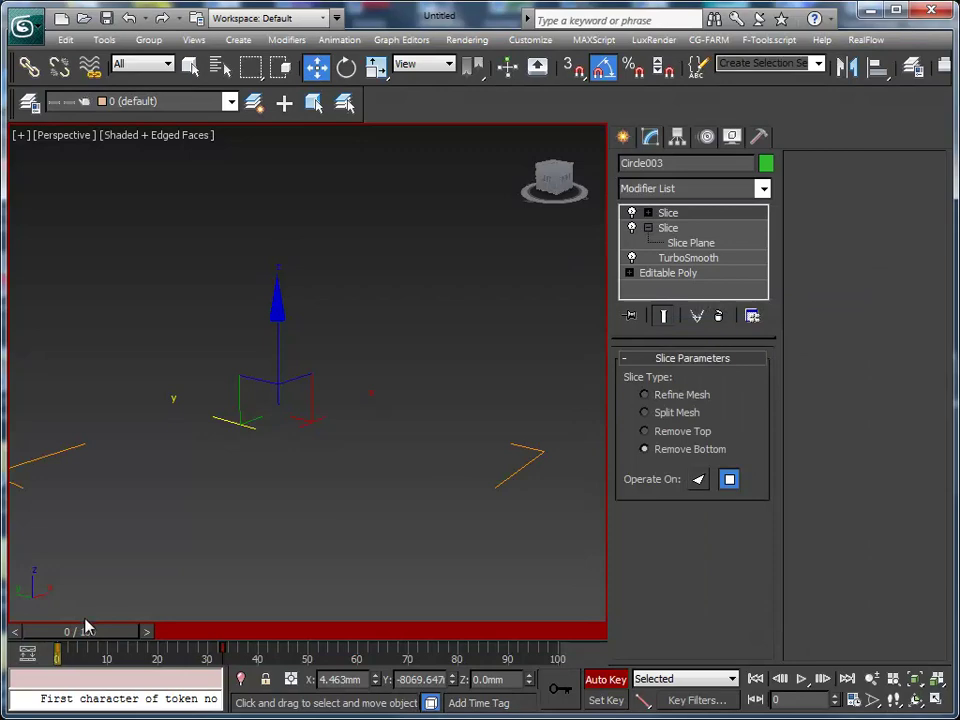
Back at frame 0, select the top Slice modifier's Slice Plane for moving
mouse_move(85, 627)
left_mouse_down()
mouse_move(173, 631)
mouse_move(90, 632)
left_mouse_up()
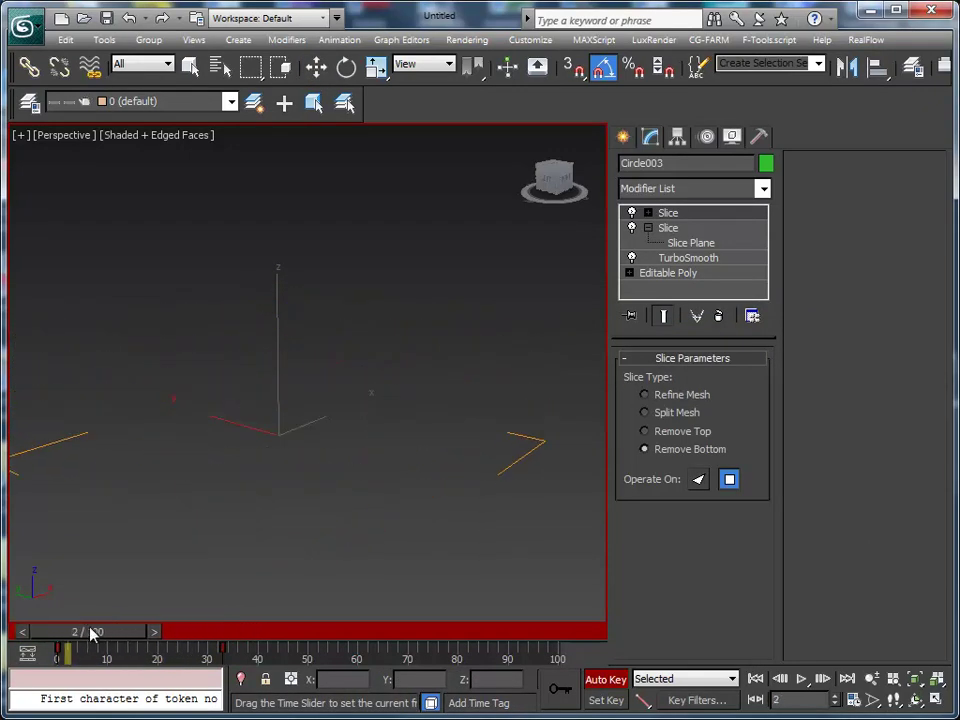
left_click_drag(90, 632, 66, 631)
key("w")
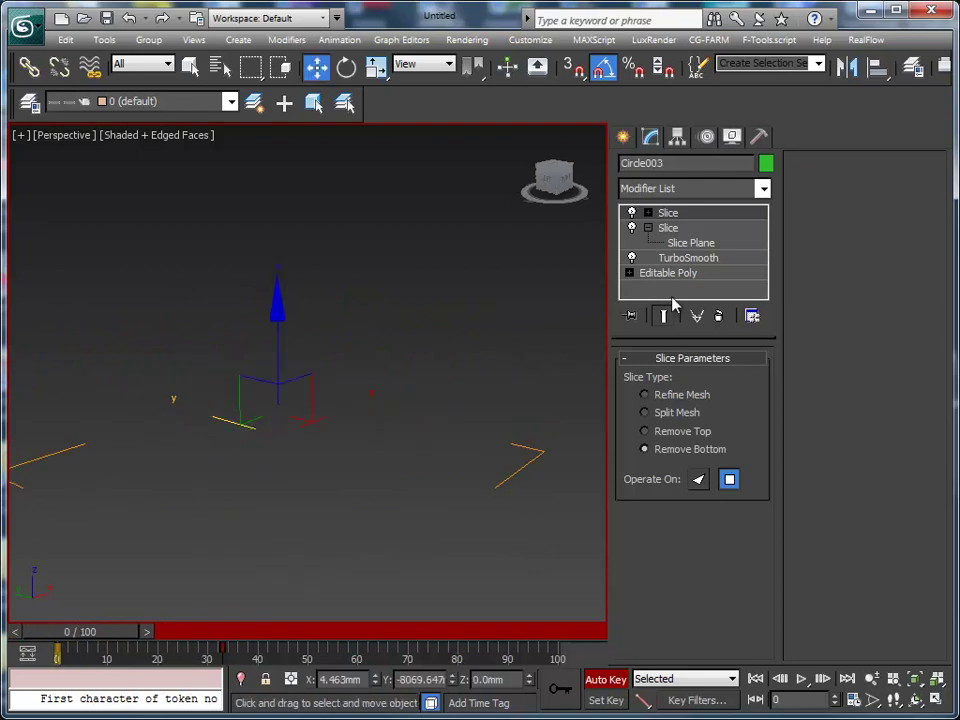
left_click(648, 213)
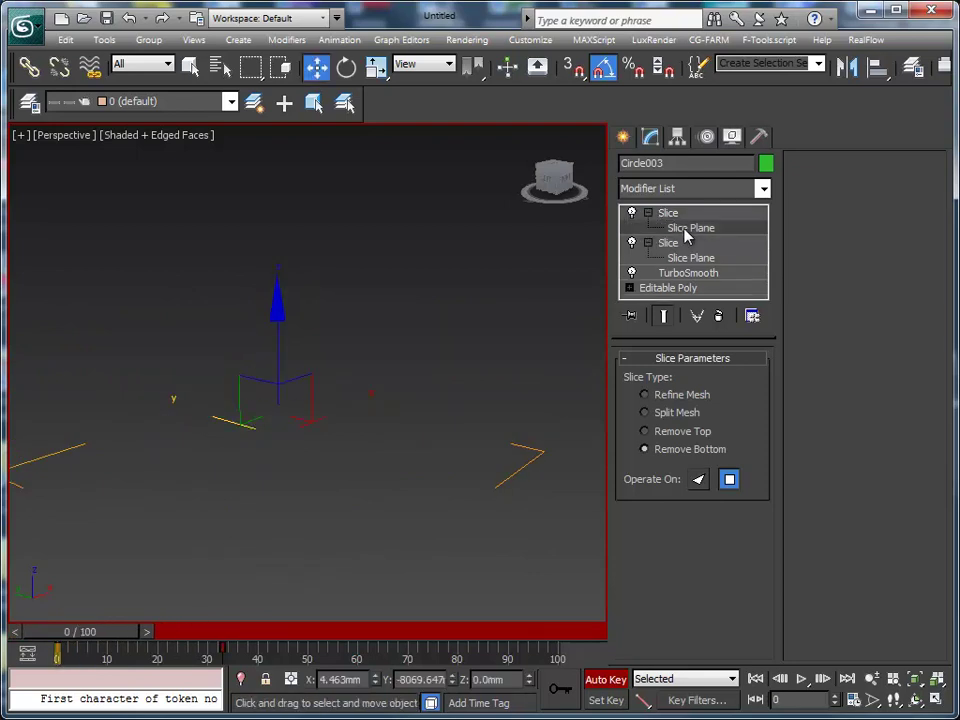
left_click(684, 229)
With Auto Key off, tilt the second slice plane 30° about X
left_click(346, 70)
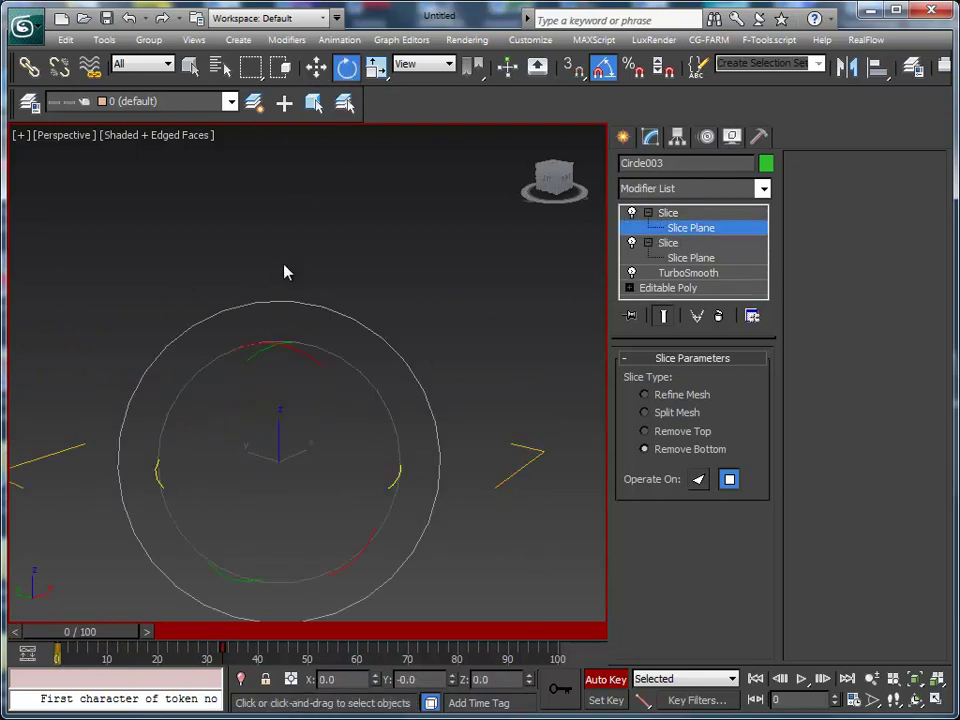
left_click(605, 680)
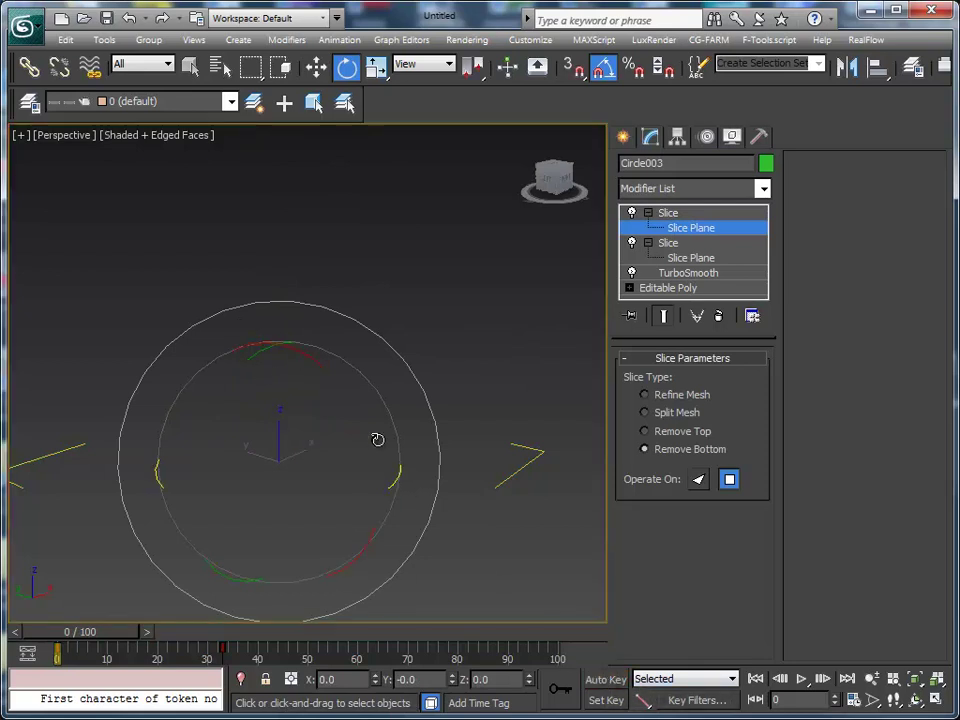
left_click_drag(309, 364, 328, 376)
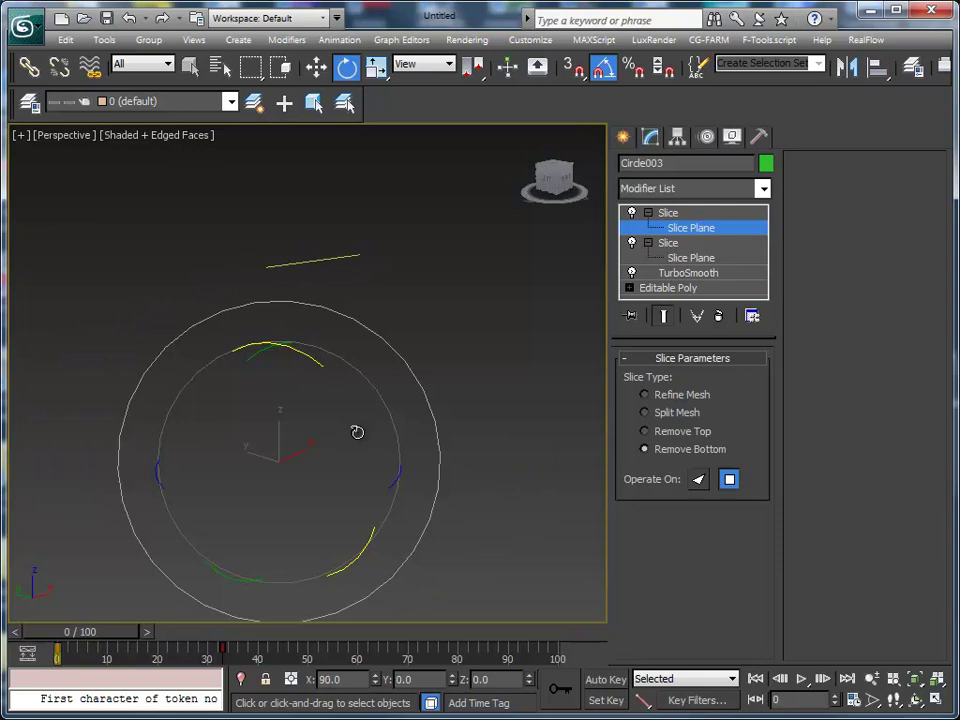
At frame 11, slide the slice plane to trim the shell, then at frame 16 turn Auto Key on
left_click_drag(82, 641, 133, 636)
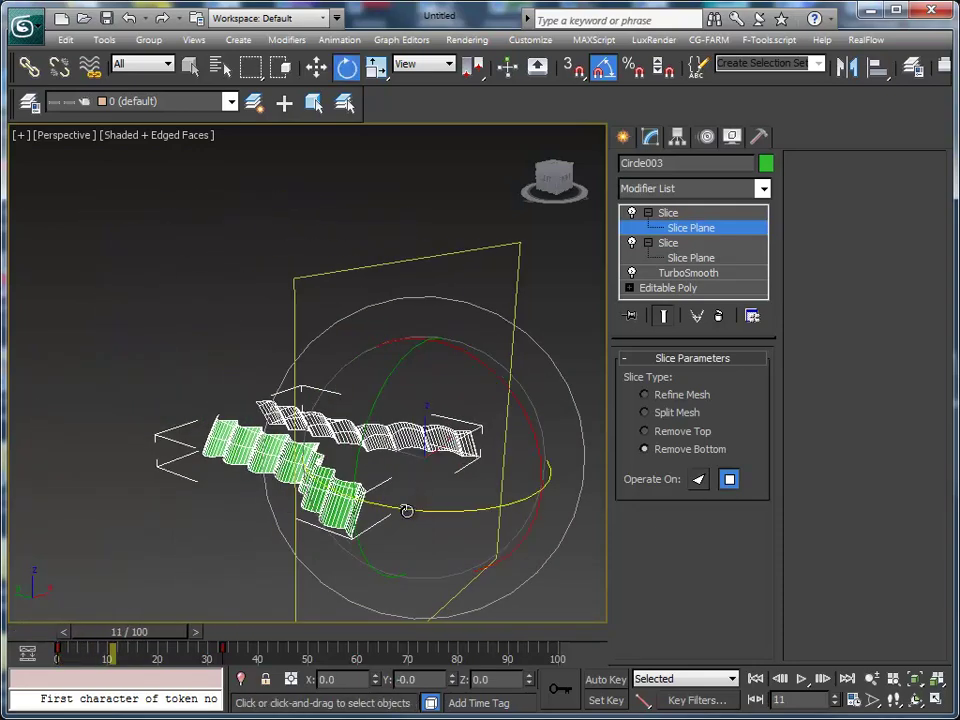
key("w")
mouse_move(343, 437)
left_mouse_down()
mouse_move(177, 372)
mouse_move(422, 454)
mouse_move(311, 429)
left_mouse_up()
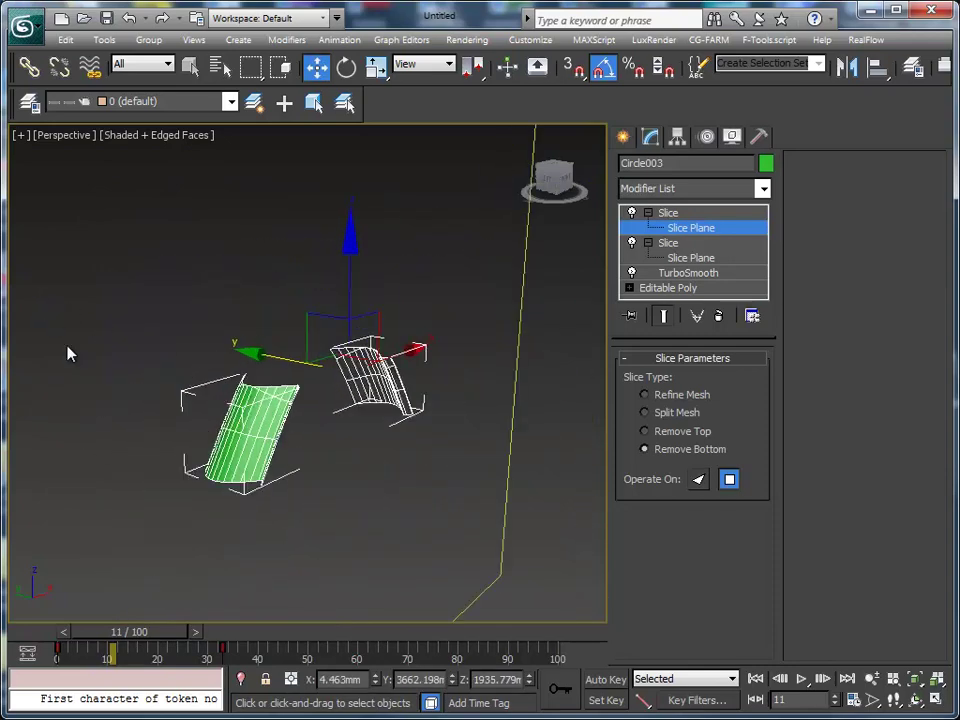
left_click_drag(271, 356, 256, 356)
scroll(318, 462, "down", 2)
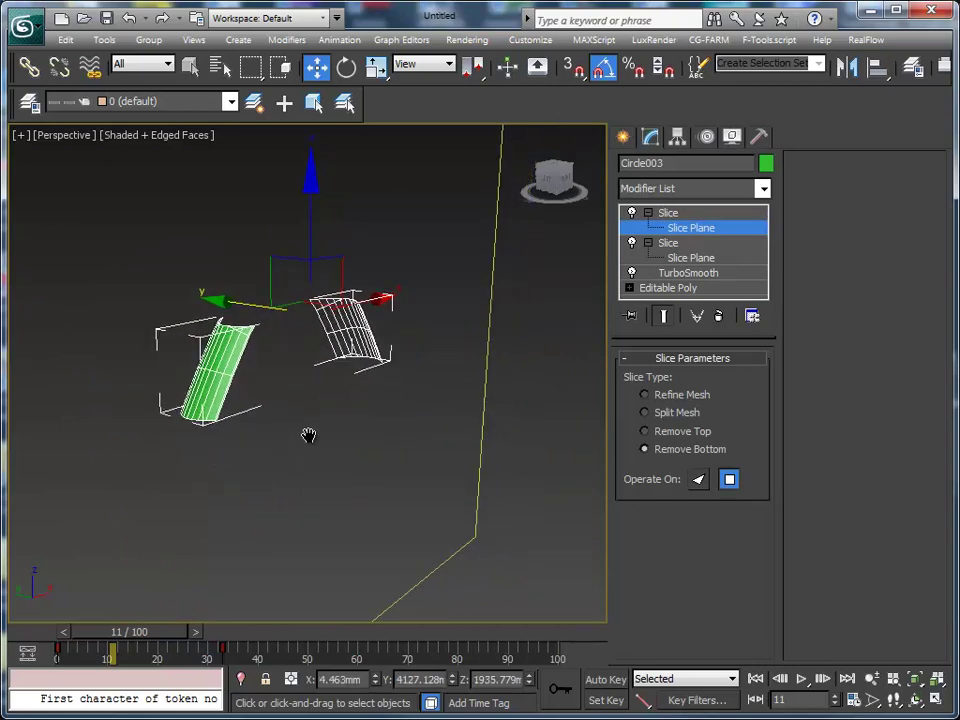
scroll(290, 508, "down", 2)
mouse_move(137, 641)
left_mouse_down()
mouse_move(80, 643)
mouse_move(186, 643)
mouse_move(200, 657)
mouse_move(225, 657)
mouse_move(62, 654)
mouse_move(158, 648)
left_mouse_up()
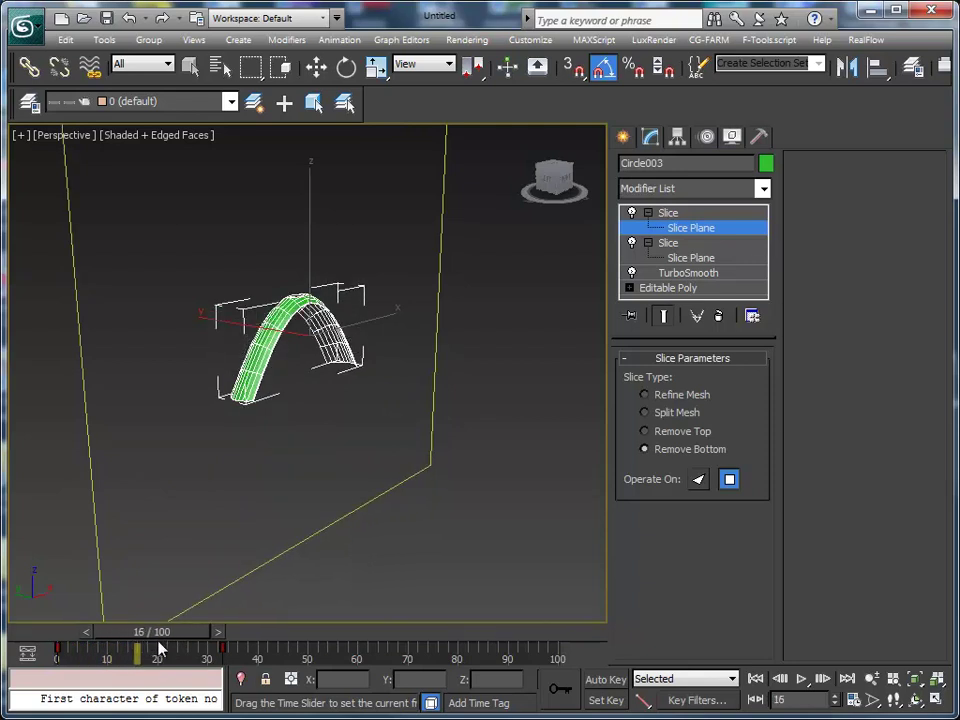
key("w")
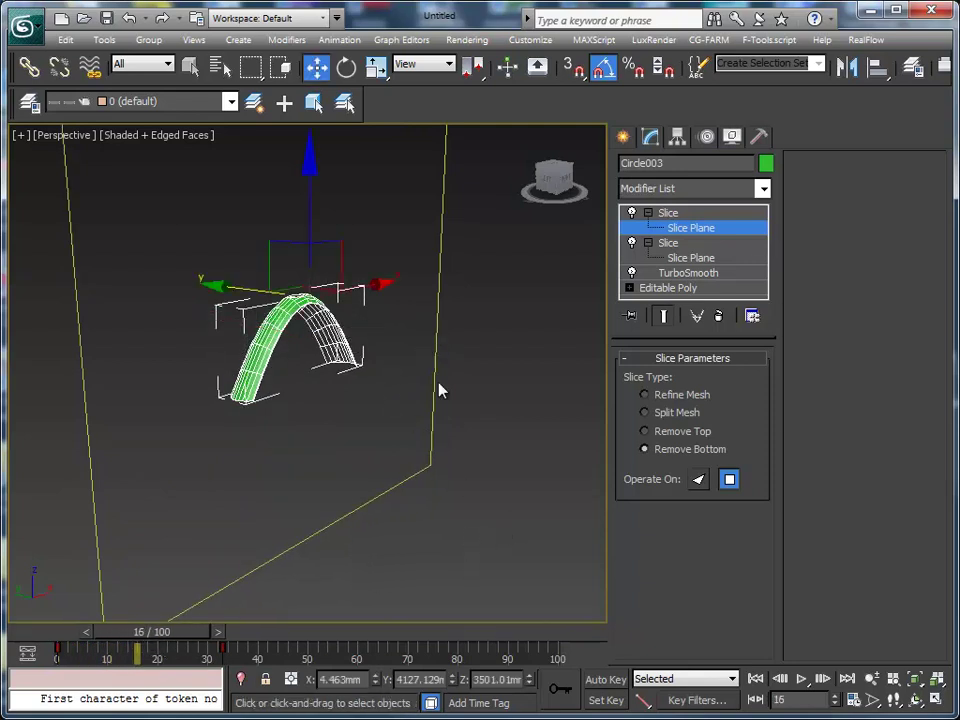
left_click(606, 680)
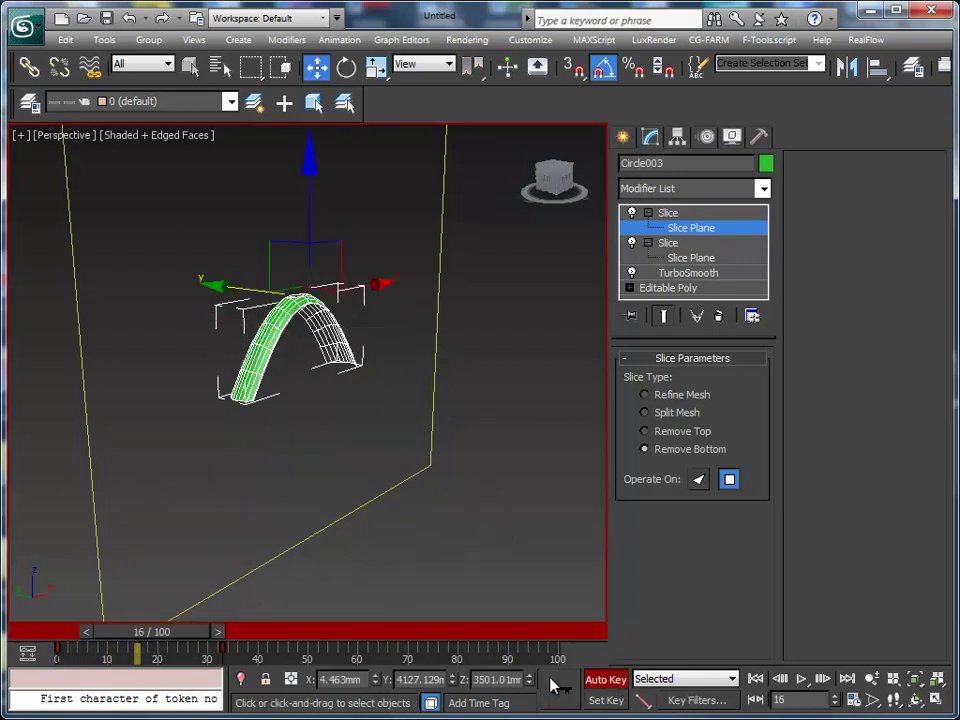
Enable Modifiers in the Key Filters so modifier changes get keyed
left_click(697, 700)
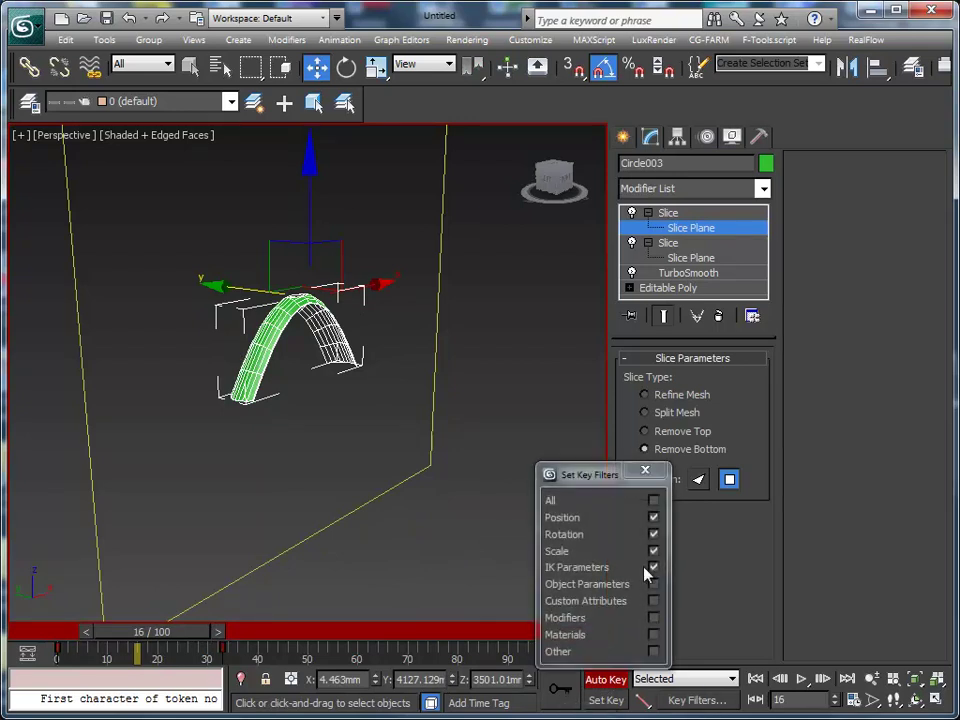
left_click(655, 616)
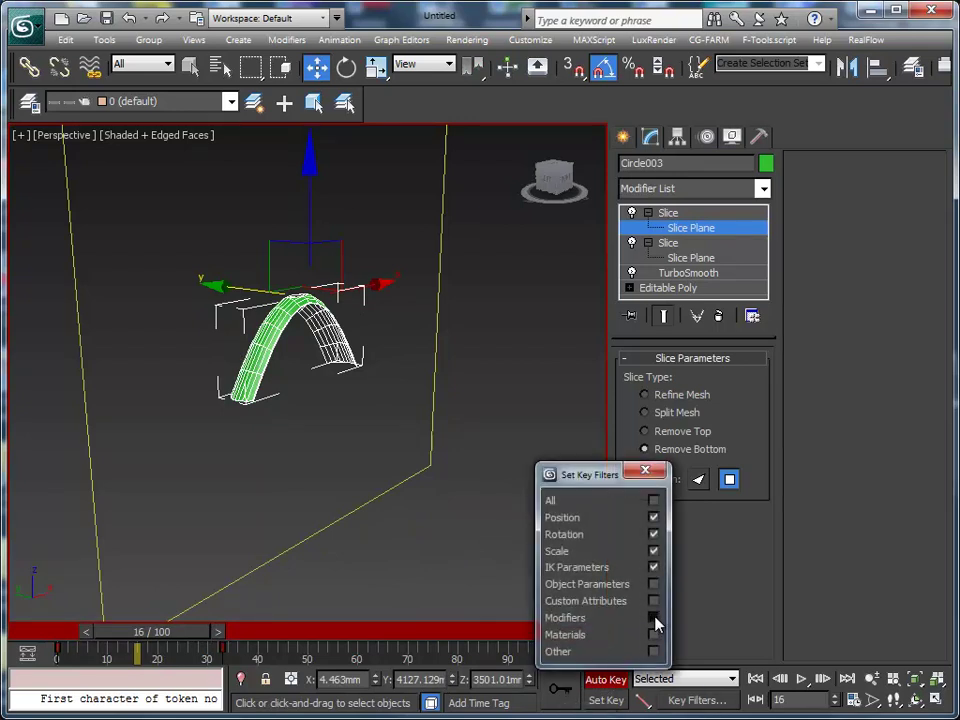
left_click(561, 690)
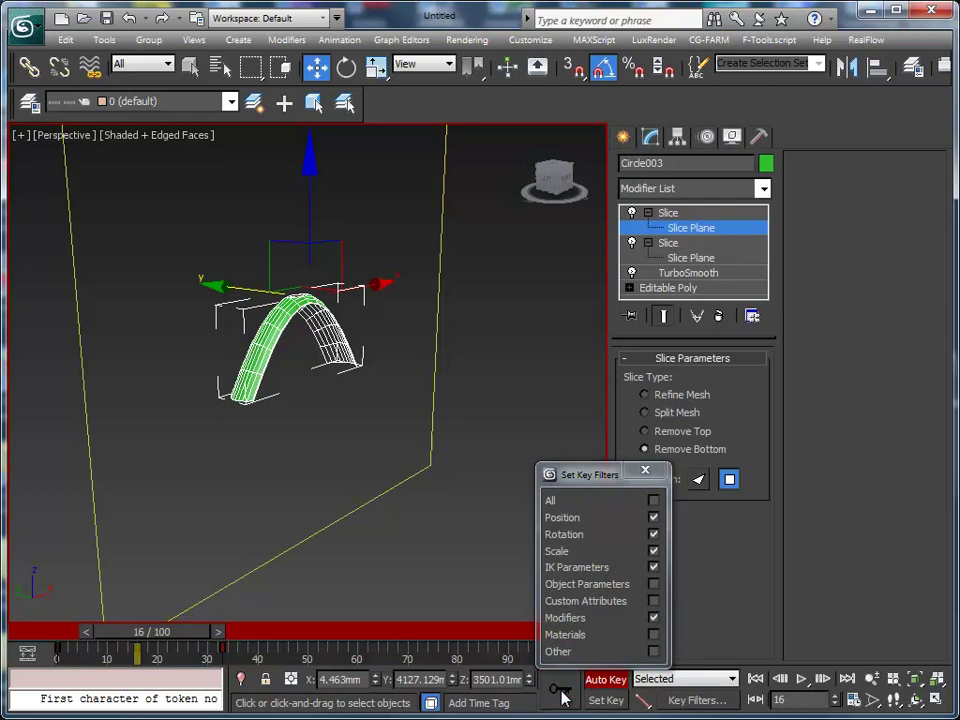
left_click(646, 472)
At frame 44, slide the top slice plane along Y to reveal more arches, then return to frame 0
mouse_move(176, 636)
left_mouse_down()
mouse_move(86, 639)
mouse_move(274, 648)
left_mouse_up()
key("w")
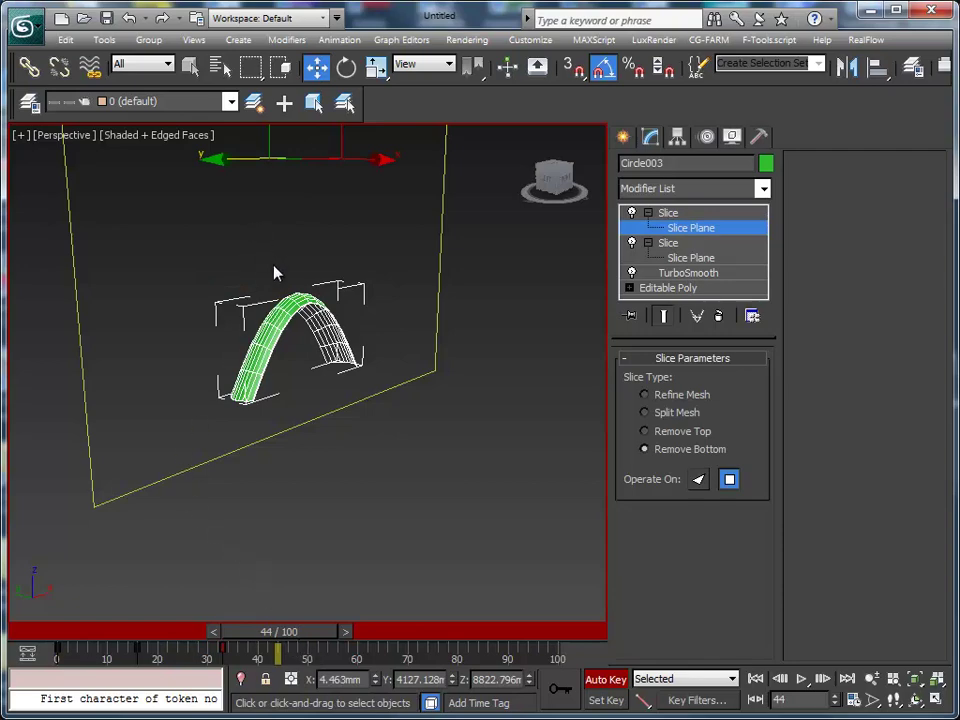
middle_click_drag(276, 272, 215, 340, "alt")
mouse_move(195, 277)
left_mouse_down()
mouse_move(493, 381)
mouse_move(535, 417)
left_mouse_up()
scroll(451, 530, "down", 5)
middle_click_drag(272, 450, 260, 492, "alt")
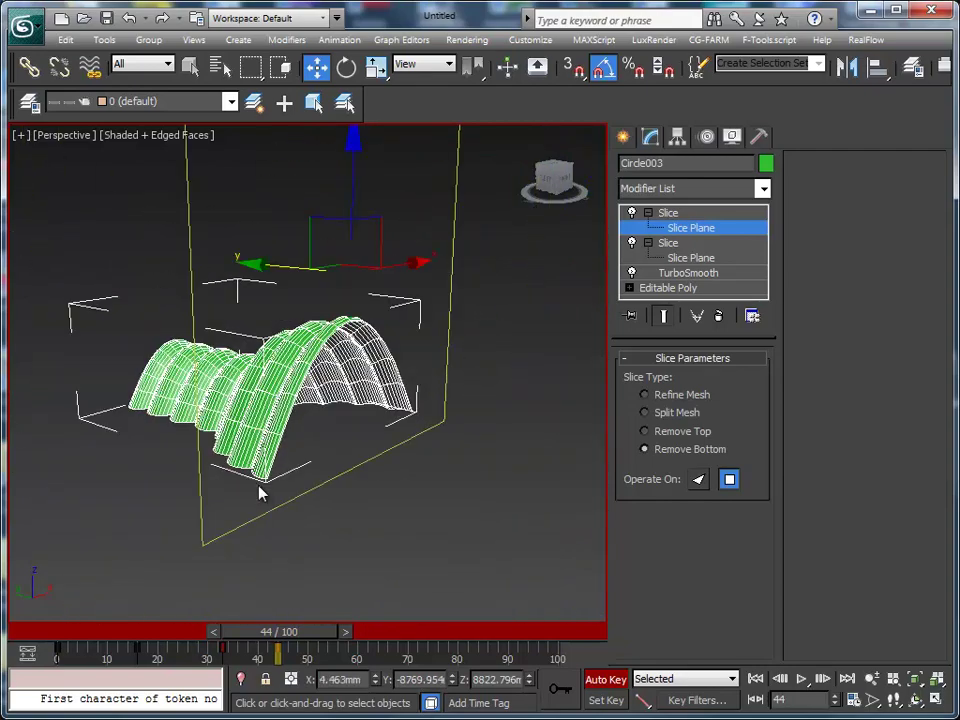
left_click_drag(277, 264, 410, 325)
left_click_drag(291, 634, 47, 621)
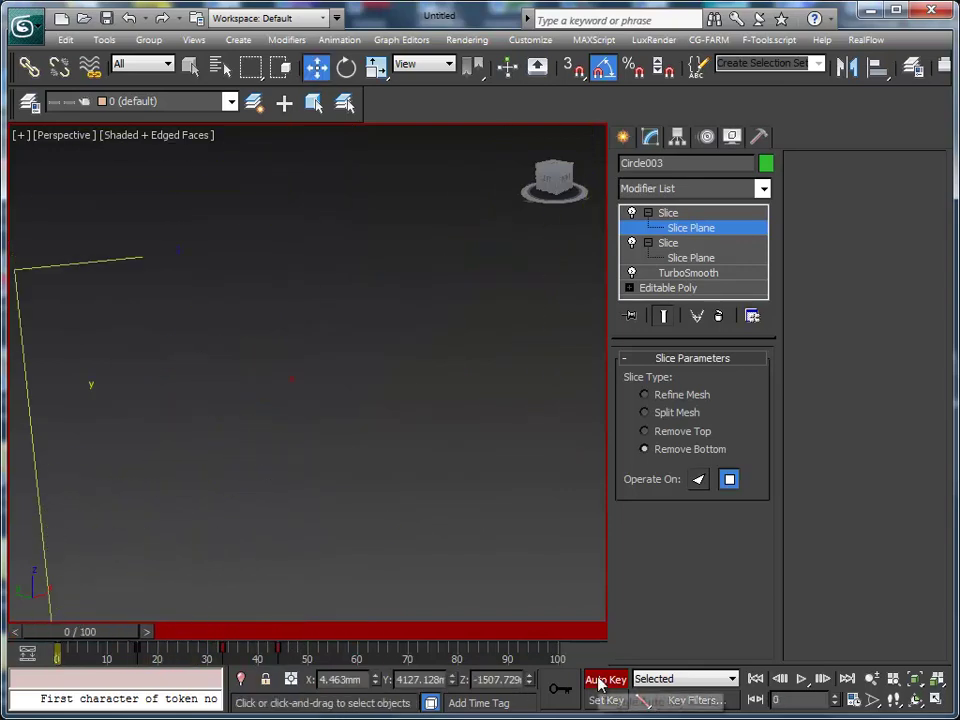
Play and scrub the animation to check how the fluted arch grows
left_click(802, 679)
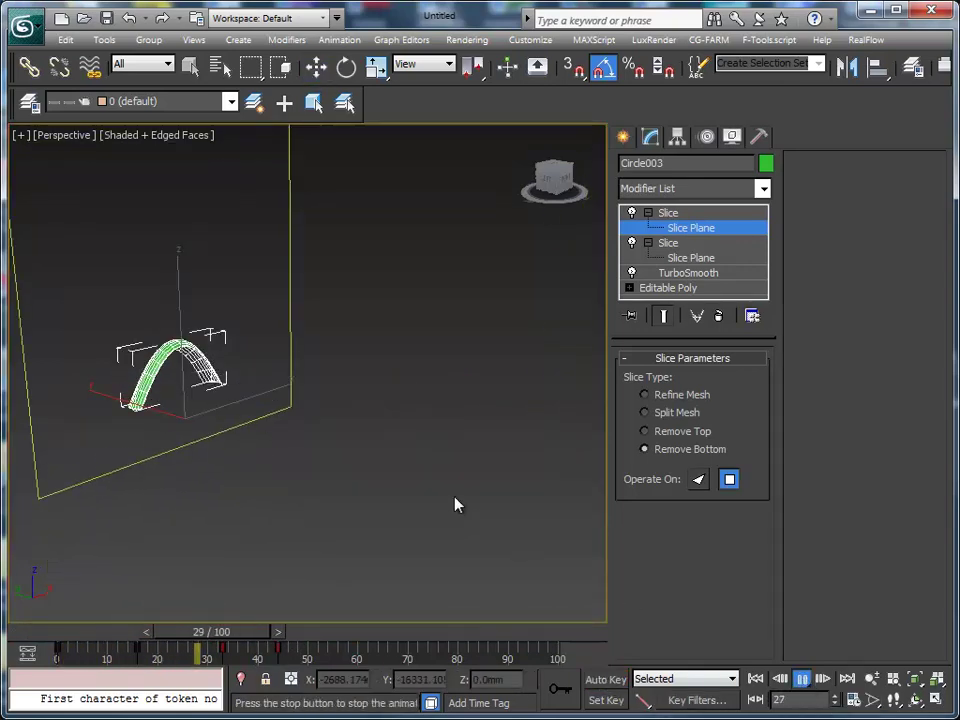
mouse_move(430, 638)
left_mouse_down()
mouse_move(77, 640)
mouse_move(307, 652)
left_mouse_up()
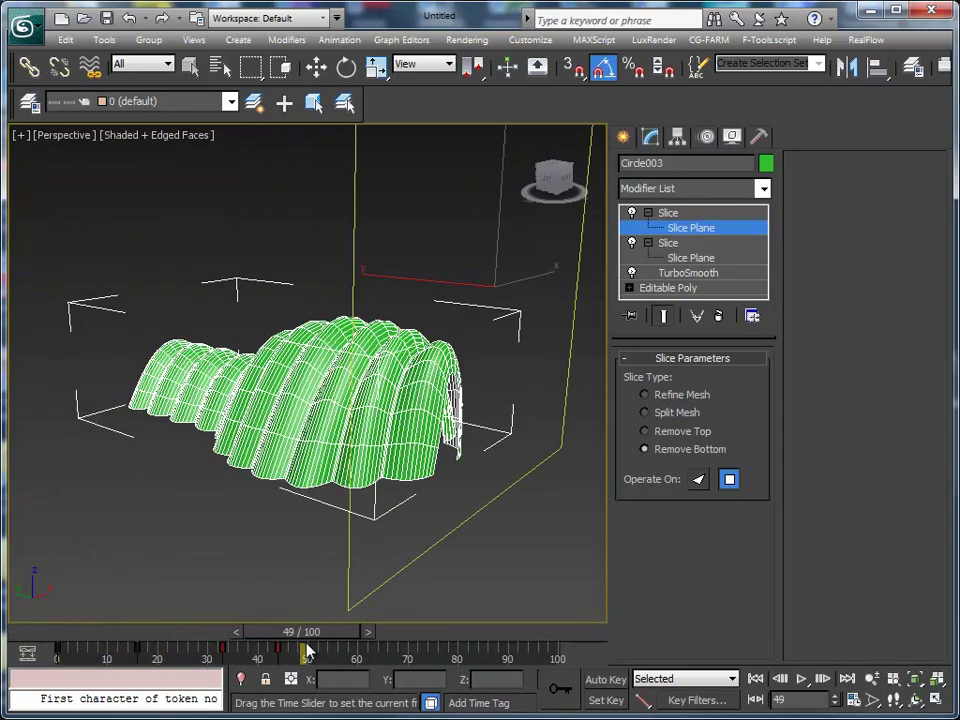
key("w")
Turn on Show Selection Range for the track bar and widen the viewport
right_click(358, 655)
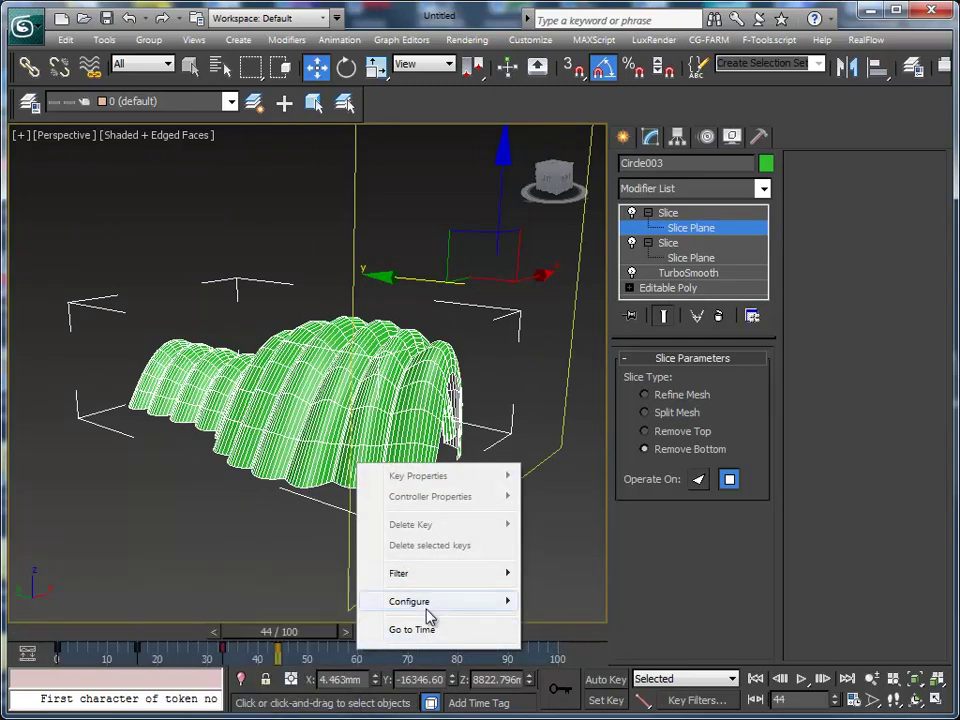
mouse_move(430, 601)
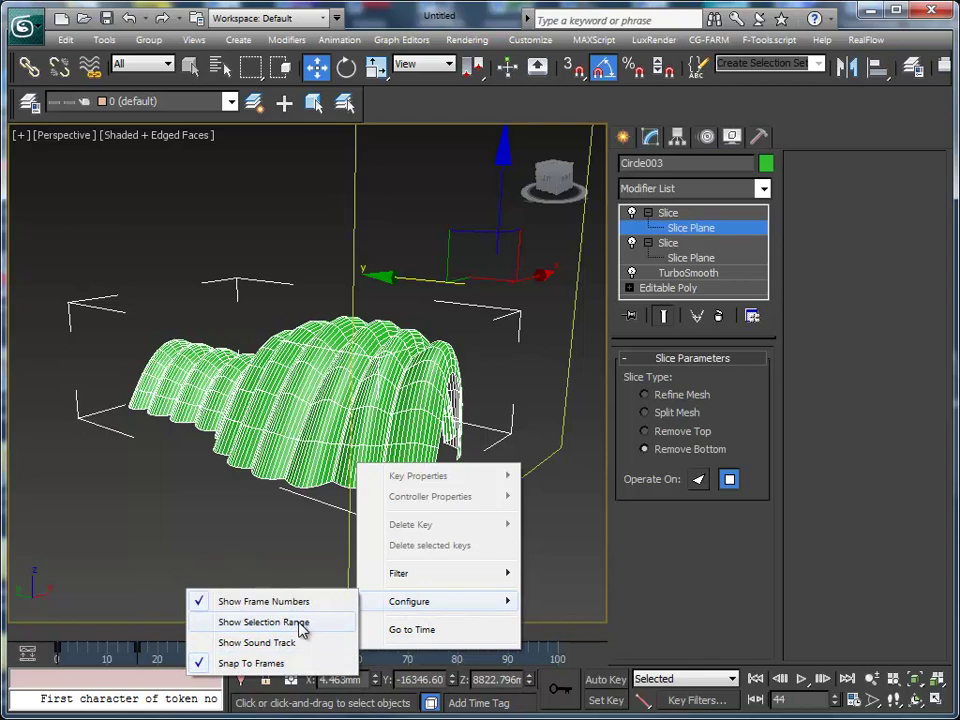
left_click(300, 624)
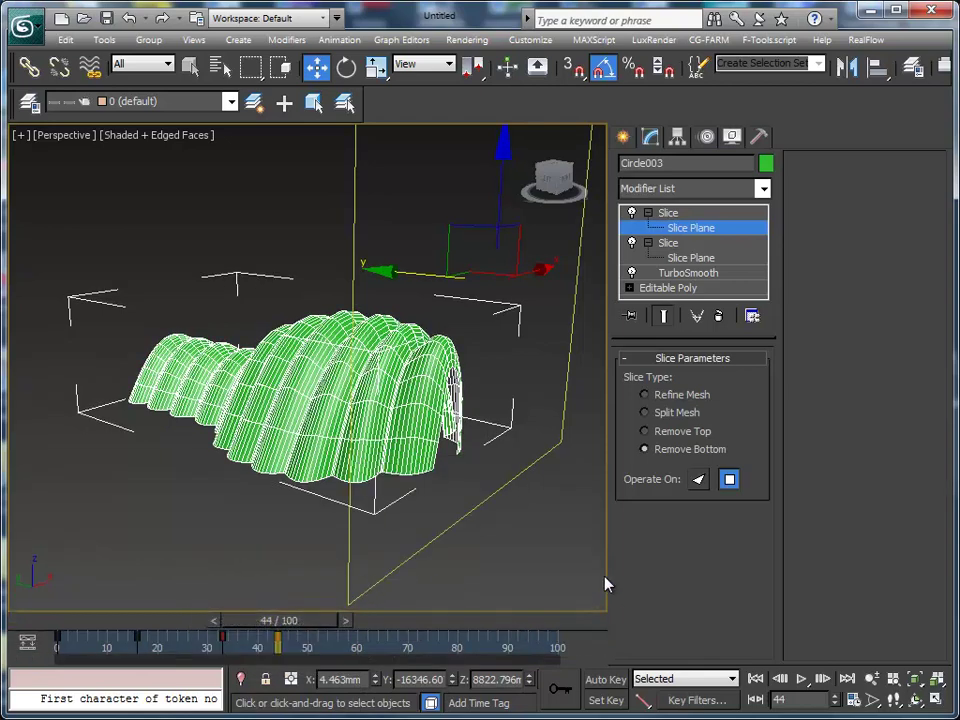
left_click_drag(610, 574, 783, 557)
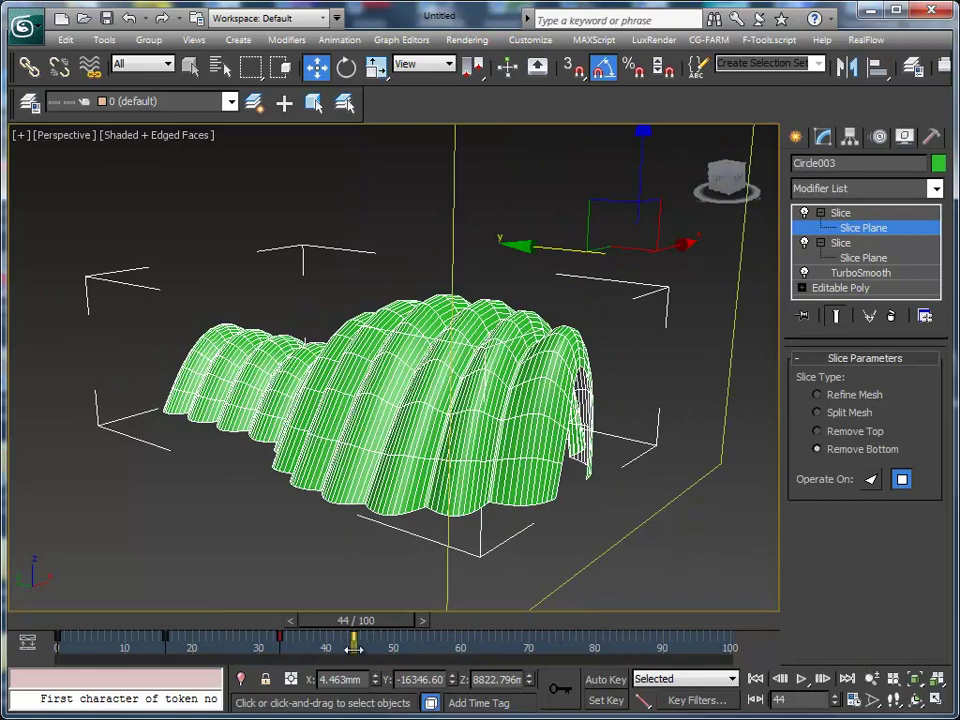
Move the slice plane's frame-44 key to frame 90 and replay from frame 0
left_click_drag(355, 636, 416, 637)
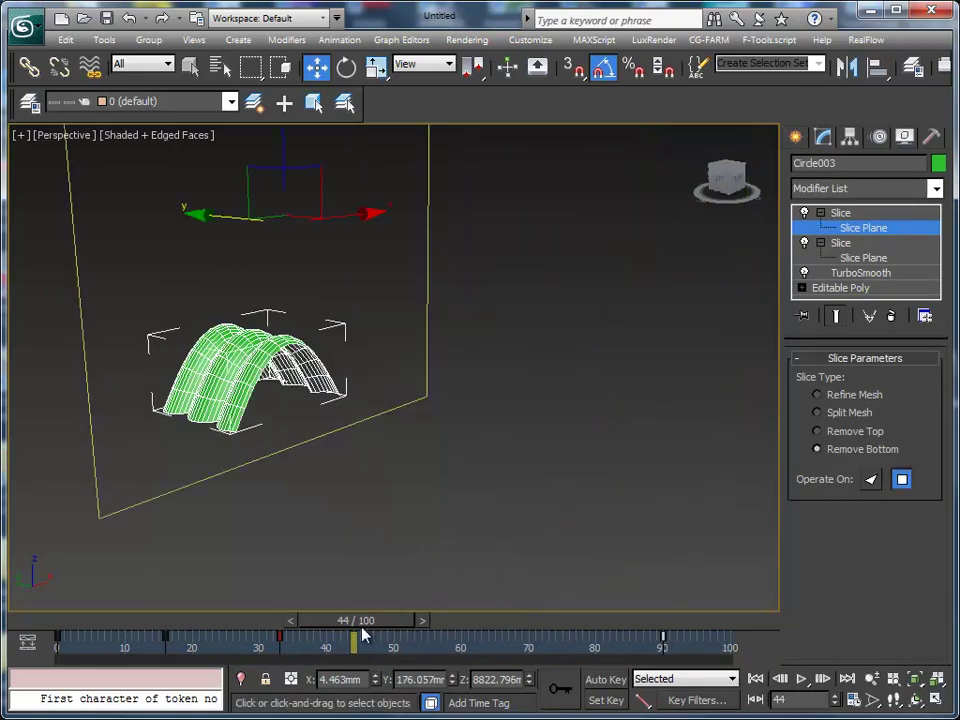
mouse_move(355, 621)
left_mouse_down()
mouse_move(27, 630)
mouse_move(180, 634)
mouse_move(260, 650)
mouse_move(290, 700)
mouse_move(315, 658)
mouse_move(405, 672)
mouse_move(672, 672)
mouse_move(8, 657)
left_mouse_up()
key("w")
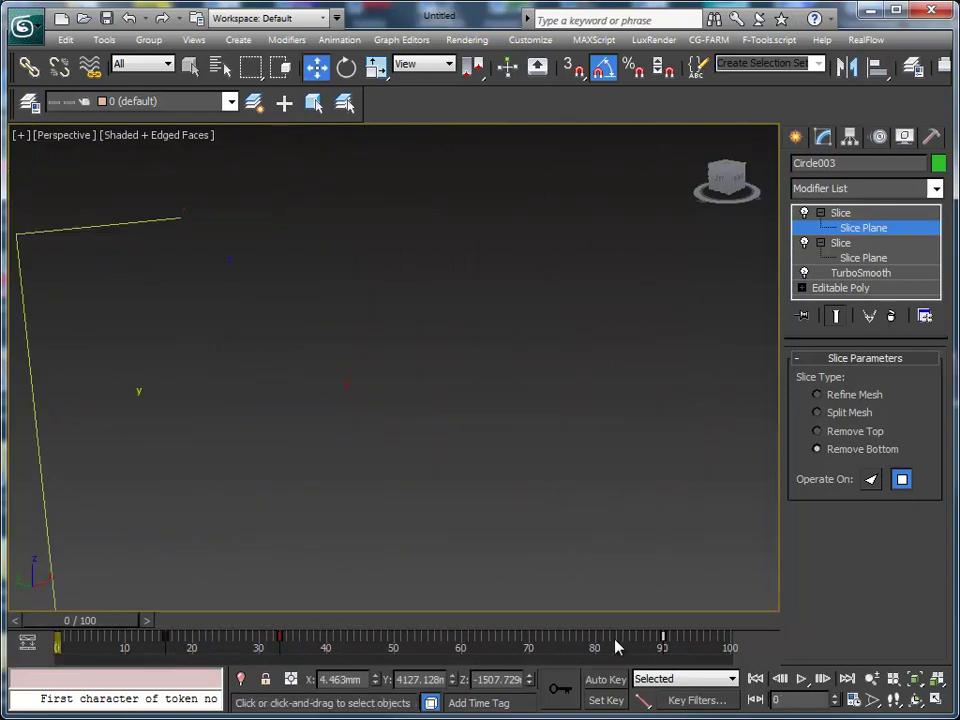
left_click(801, 679)
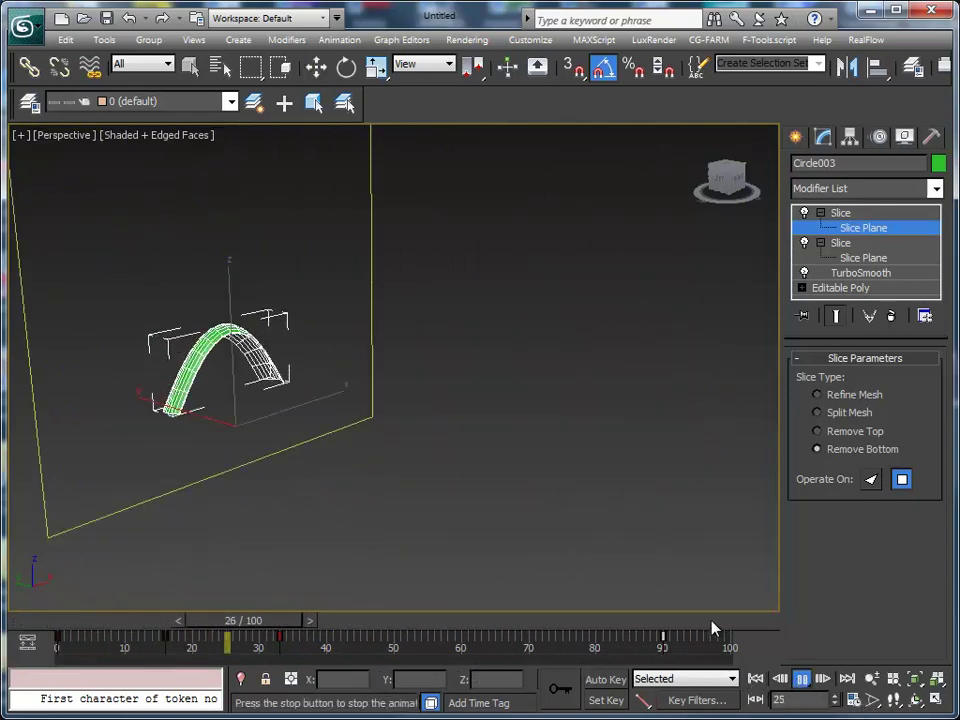